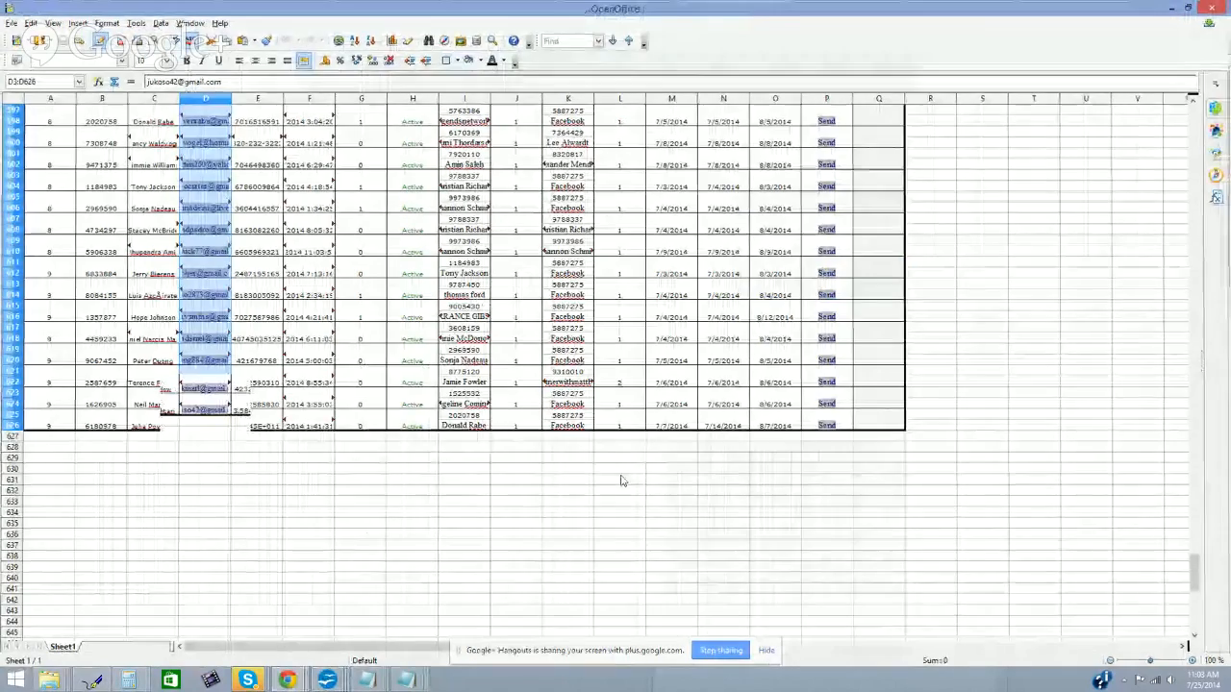
Step: Save the 'Email Marketing Tutorial How To Avoid Spam Filters' document
mouse_move(314, 685)
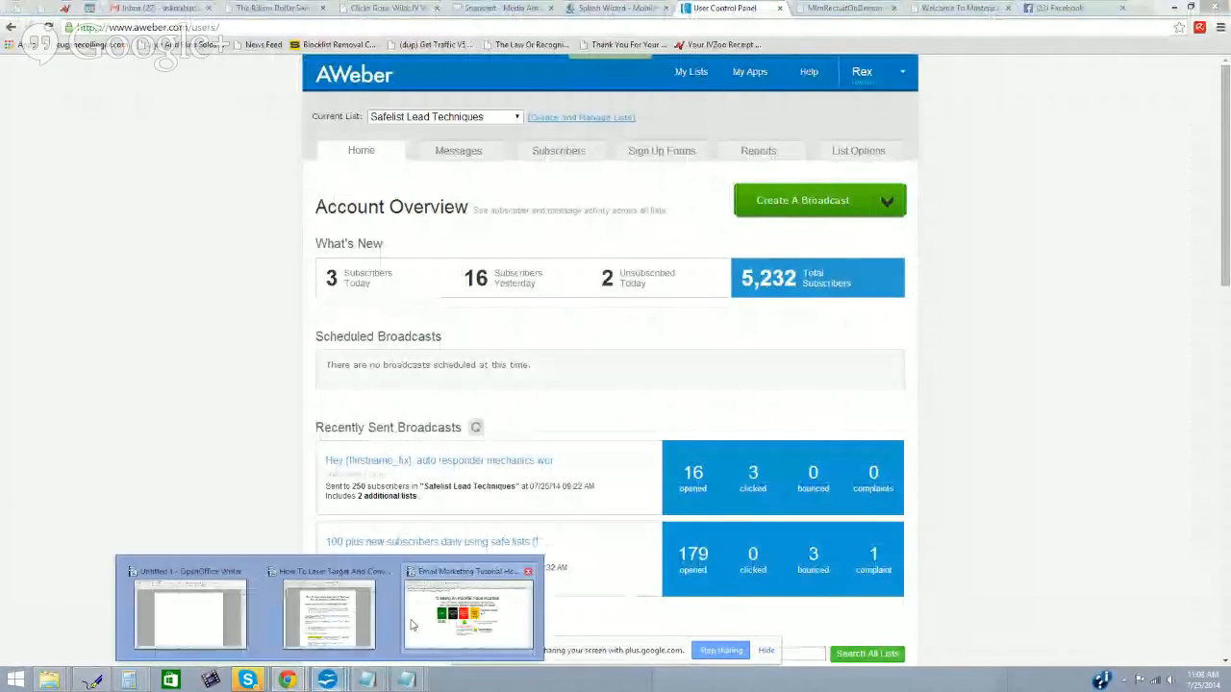
left_click(414, 620)
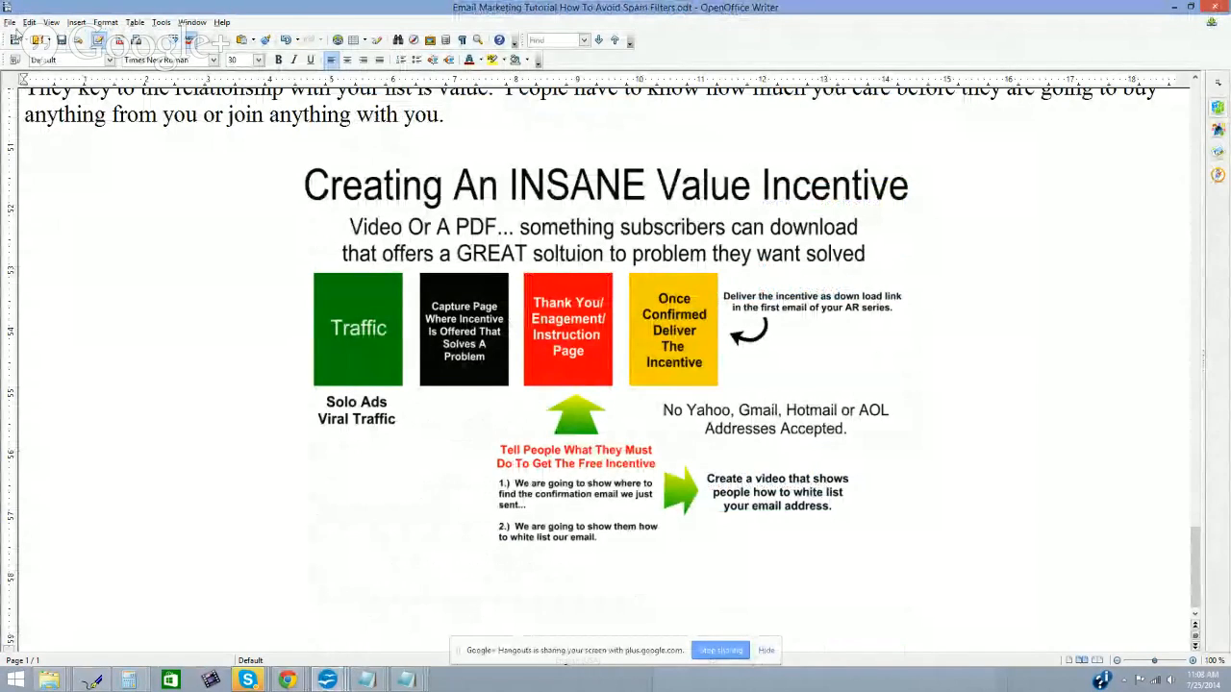
left_click(9, 23)
left_click(20, 124)
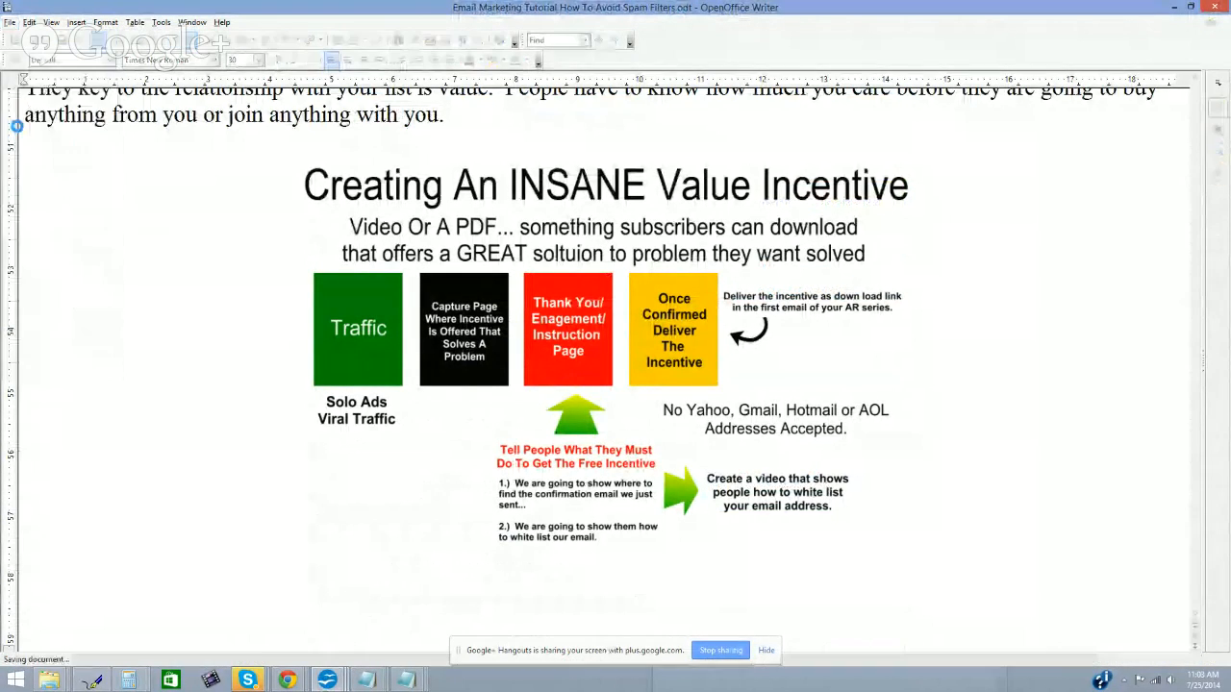
Step: Minimize the tutorial window and bring the blank Untitled 1 document forward
left_click(1177, 8)
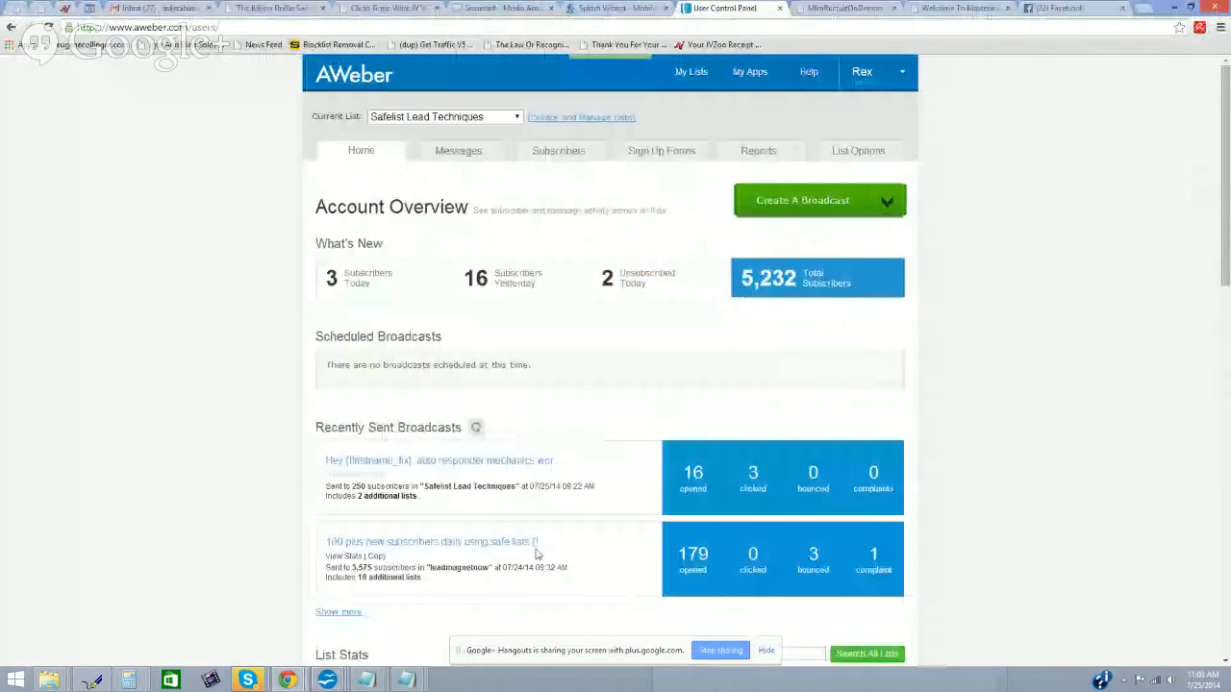
mouse_move(327, 666)
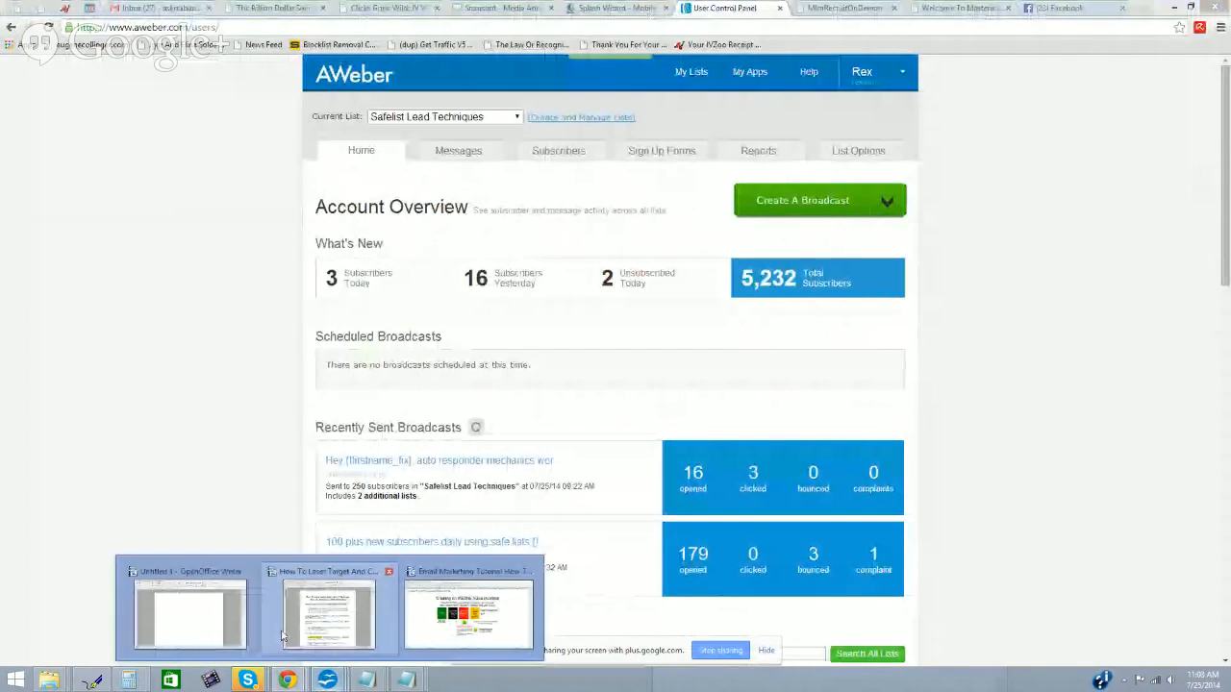
left_click(204, 618)
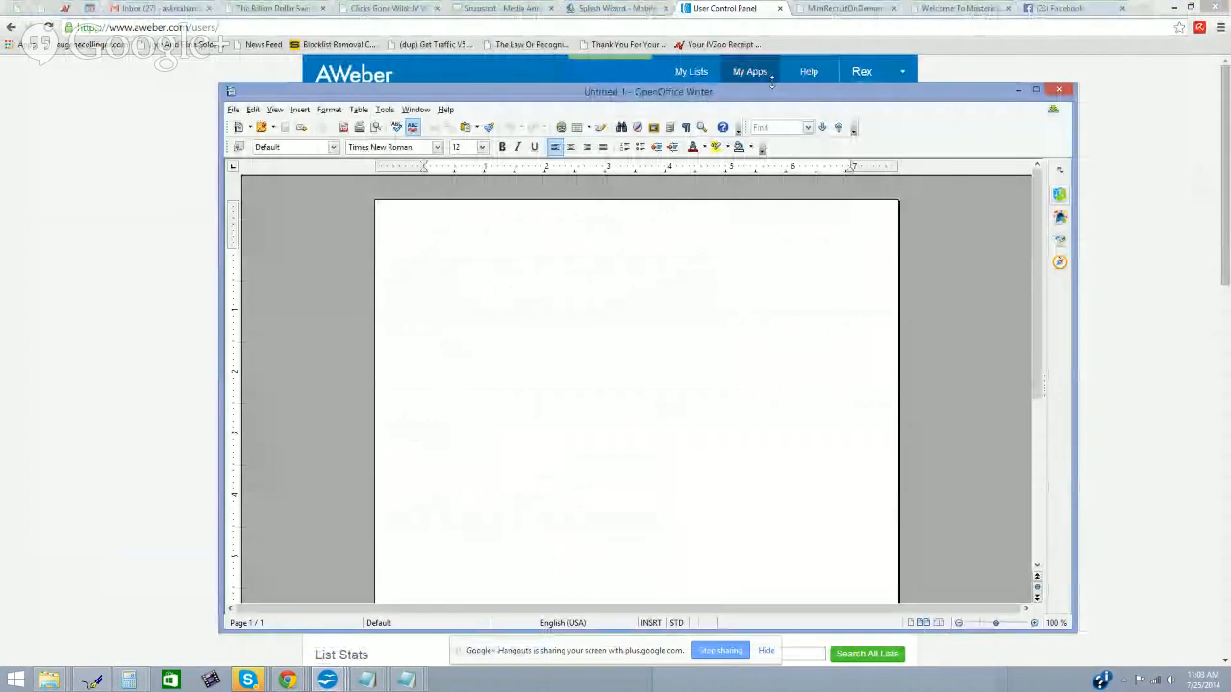
Step: Type the centred heading 'How To Set Up Your Autorespnder Featuring Aweber'
left_click_drag(761, 91, 761, 11)
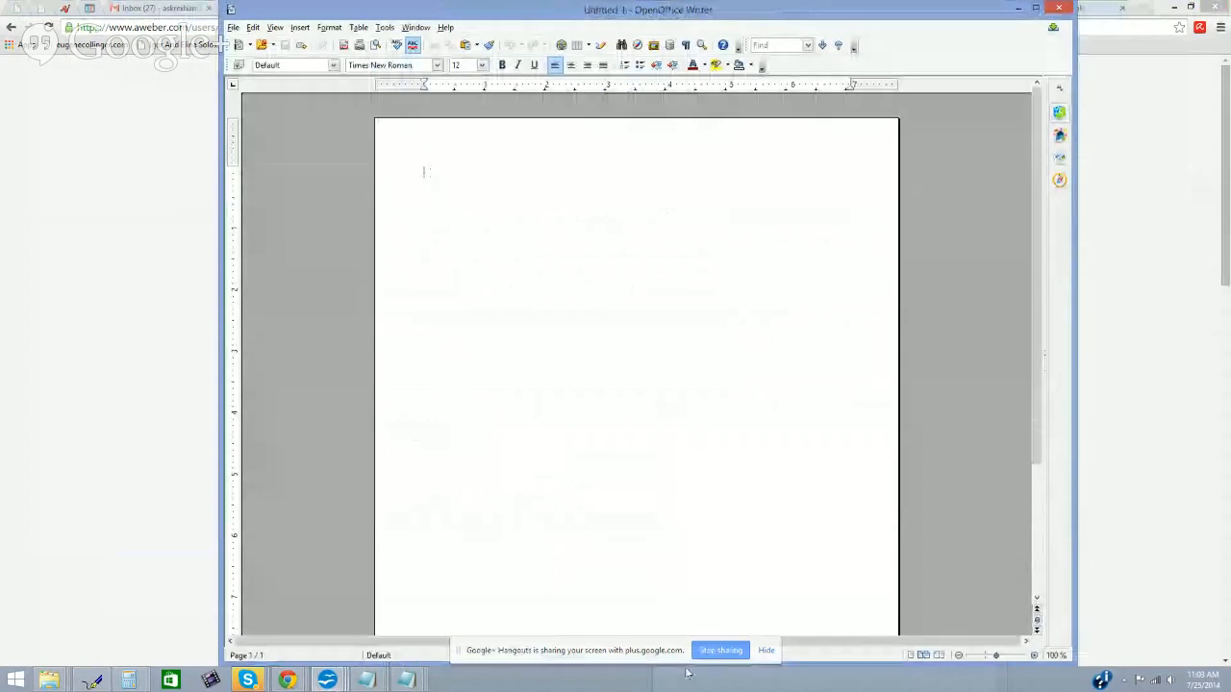
left_click(644, 303)
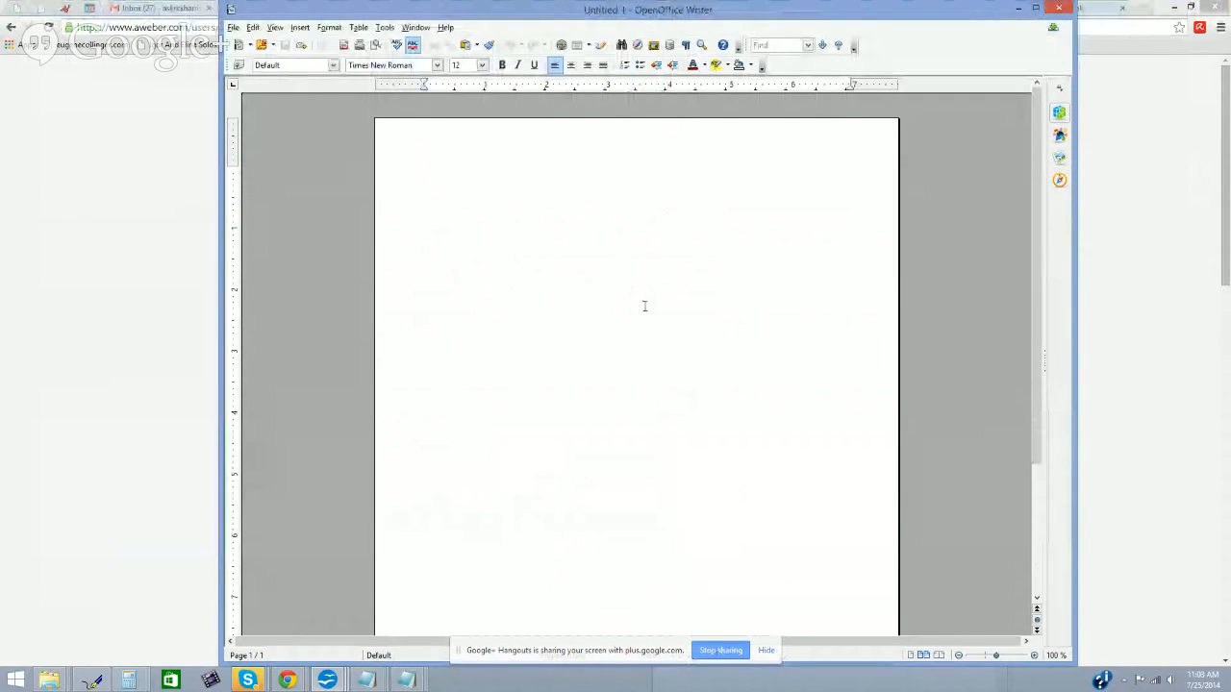
left_click(573, 66)
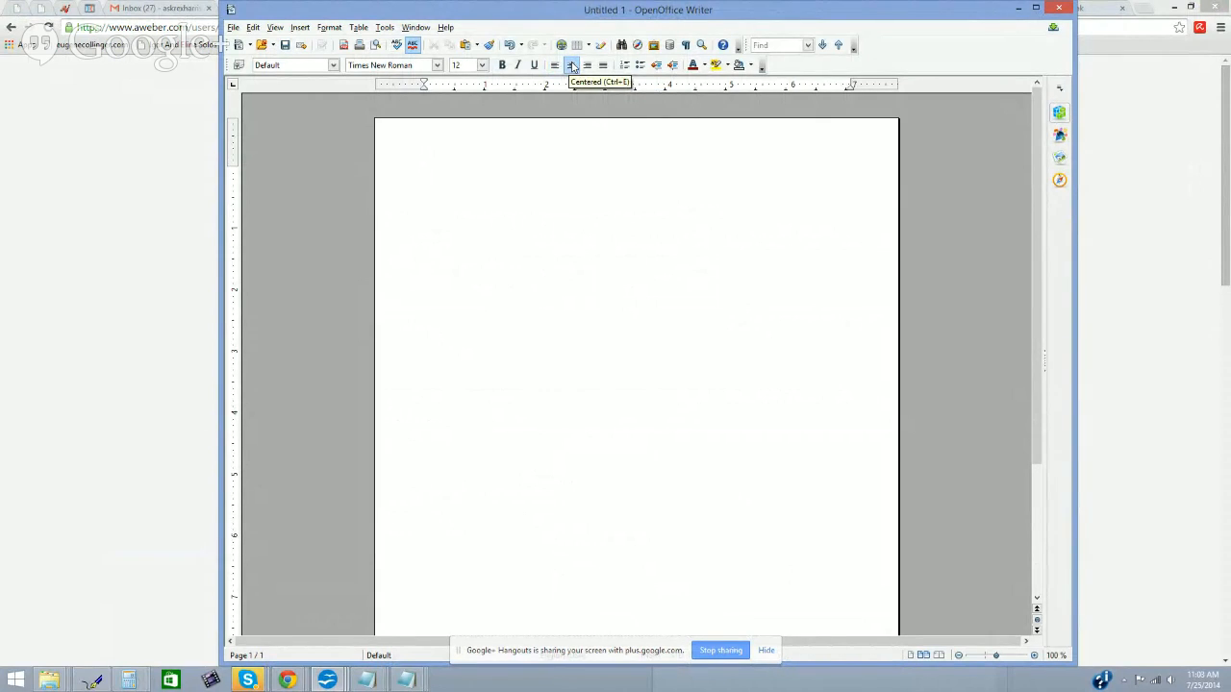
type("How To Ste")
key("BackSpace")
key("BackSpace")
type("et Up Your Autorespn")
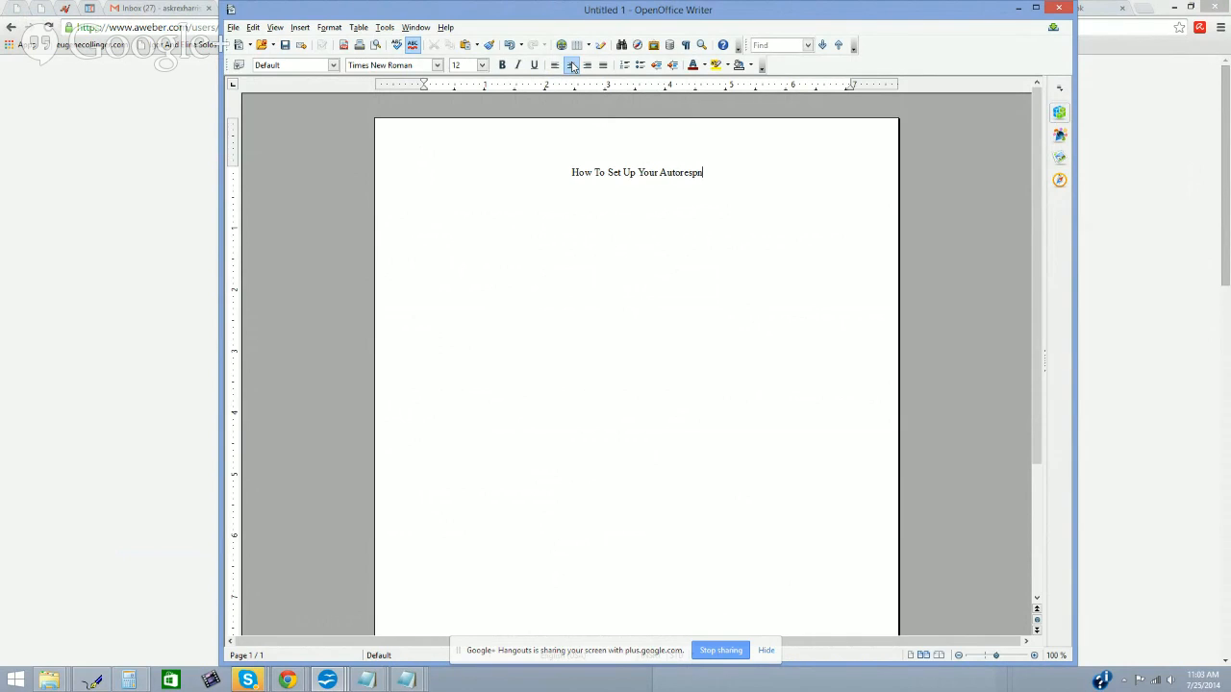
key("BackSpace")
type("onder Fe")
key("BackSpace")
key("BackSpace")
key("BackSpace")
key("BackSpace")
key("BackSpace")
key("BackSpace")
key("BackSpace")
key("BackSpace")
key("BackSpace")
key("BackSpace")
key("BackSpace")
key("BackSpace")
key("BackSpace")
type("orespnder Featuring Aweber")
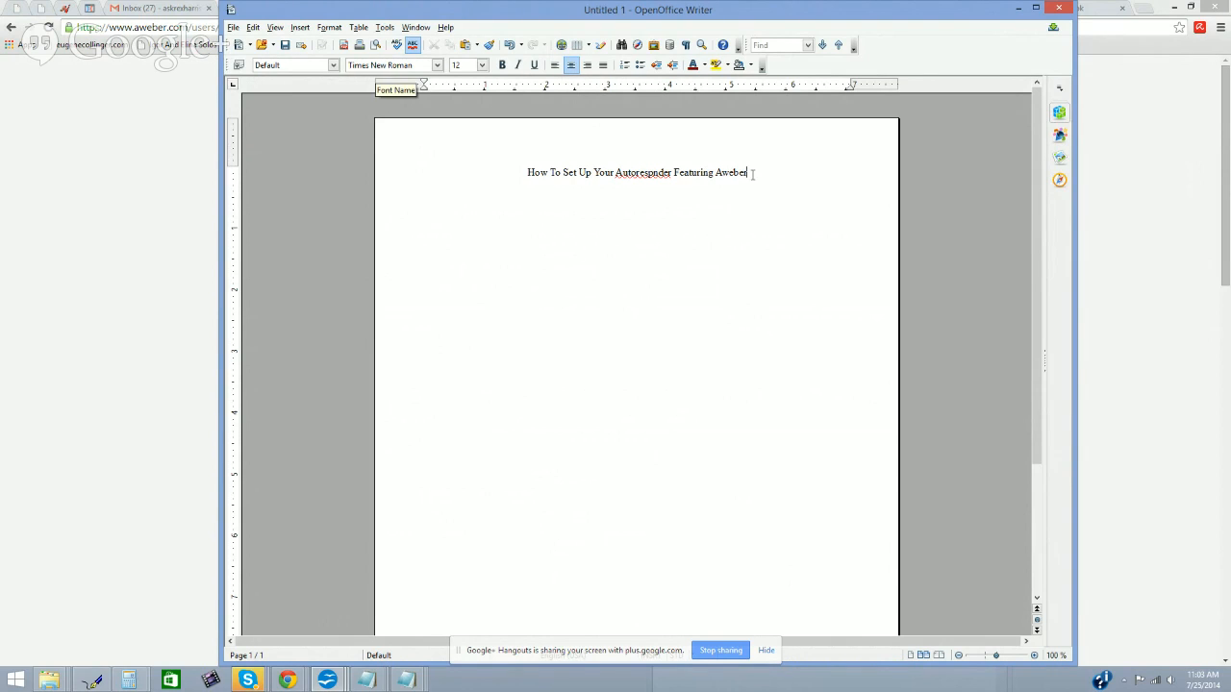
Step: Make the heading bold at 32 pt
left_click_drag(748, 174, 485, 165)
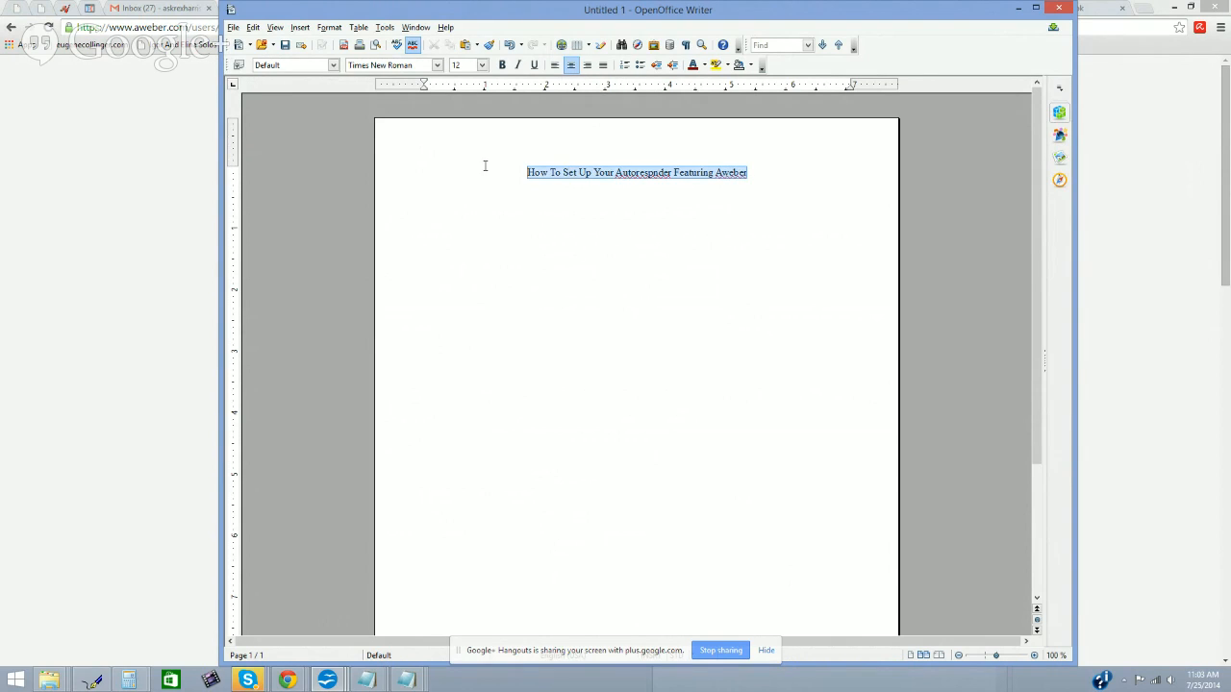
left_click(482, 64)
left_click_drag(480, 119, 480, 163)
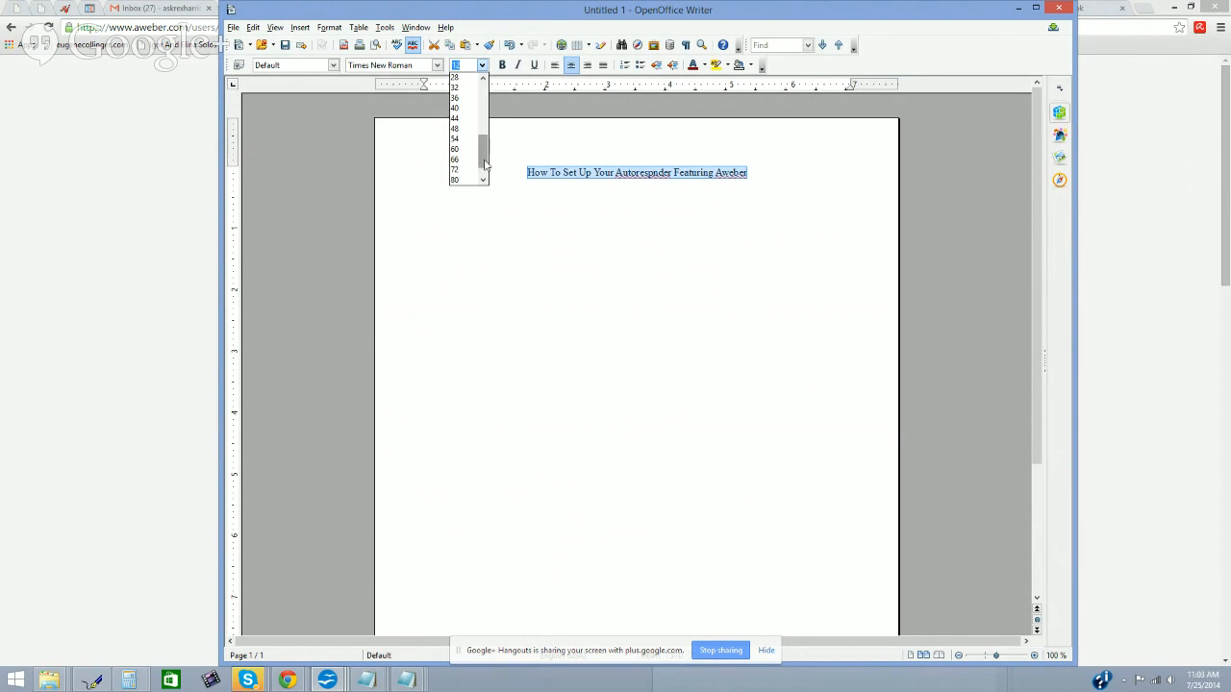
left_click(460, 113)
left_click(502, 66)
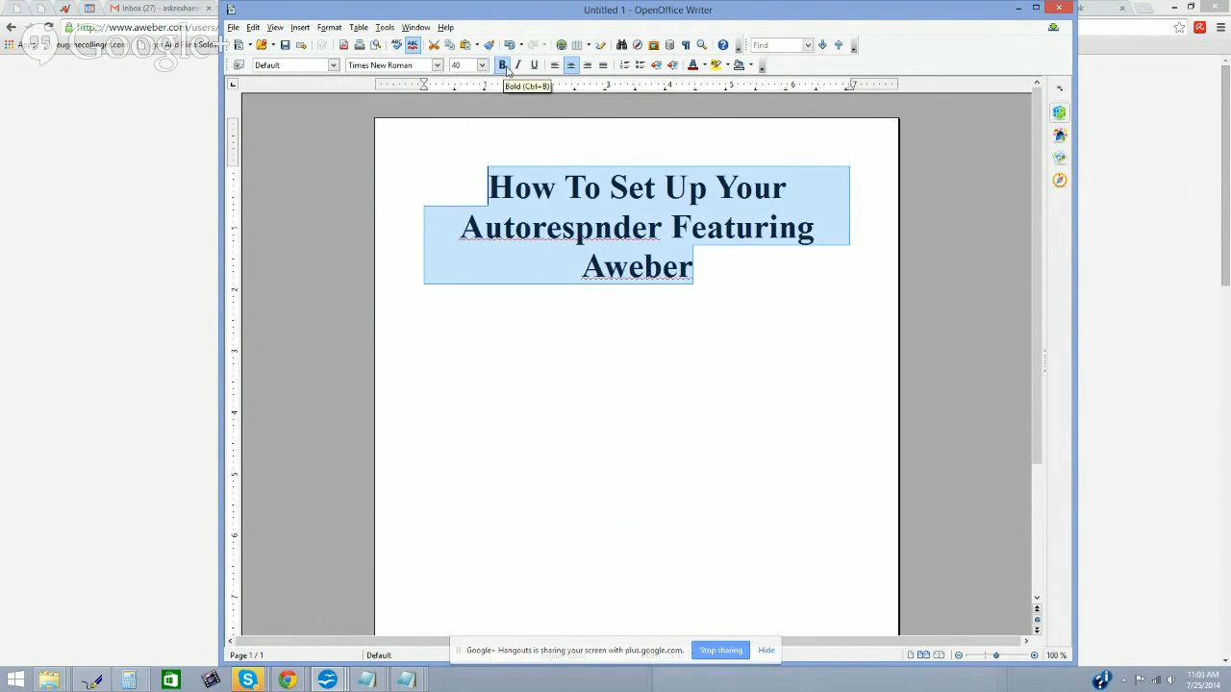
left_click(482, 64)
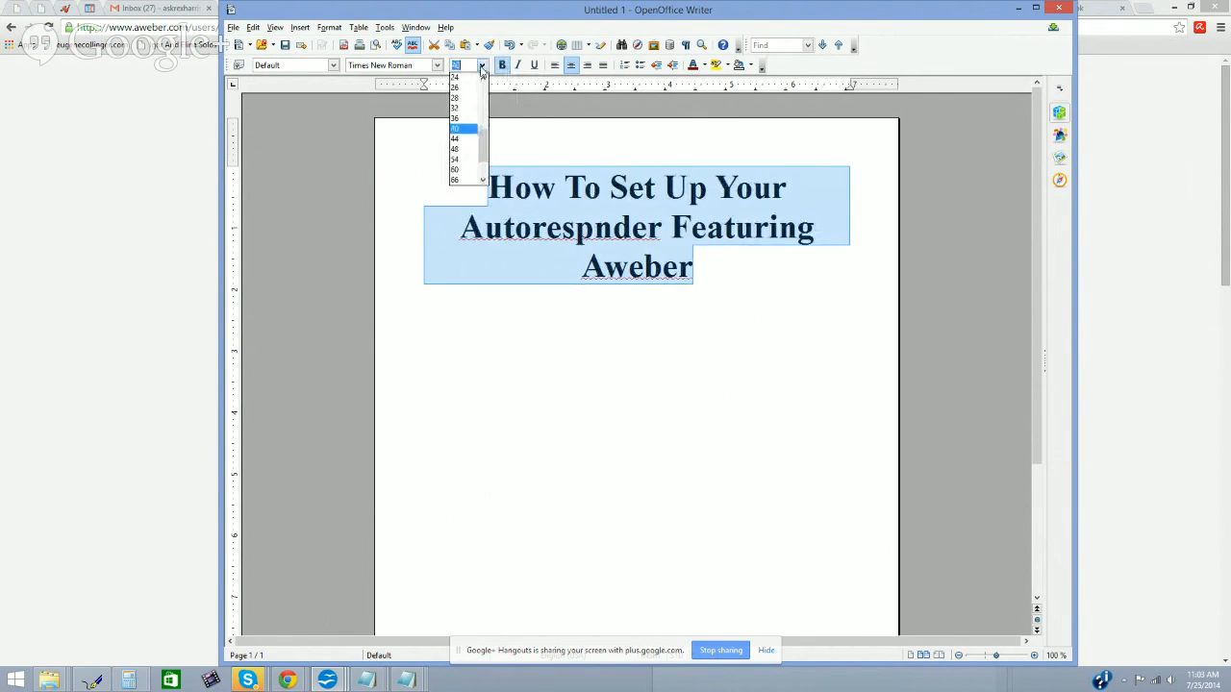
left_click(470, 120)
left_click(482, 64)
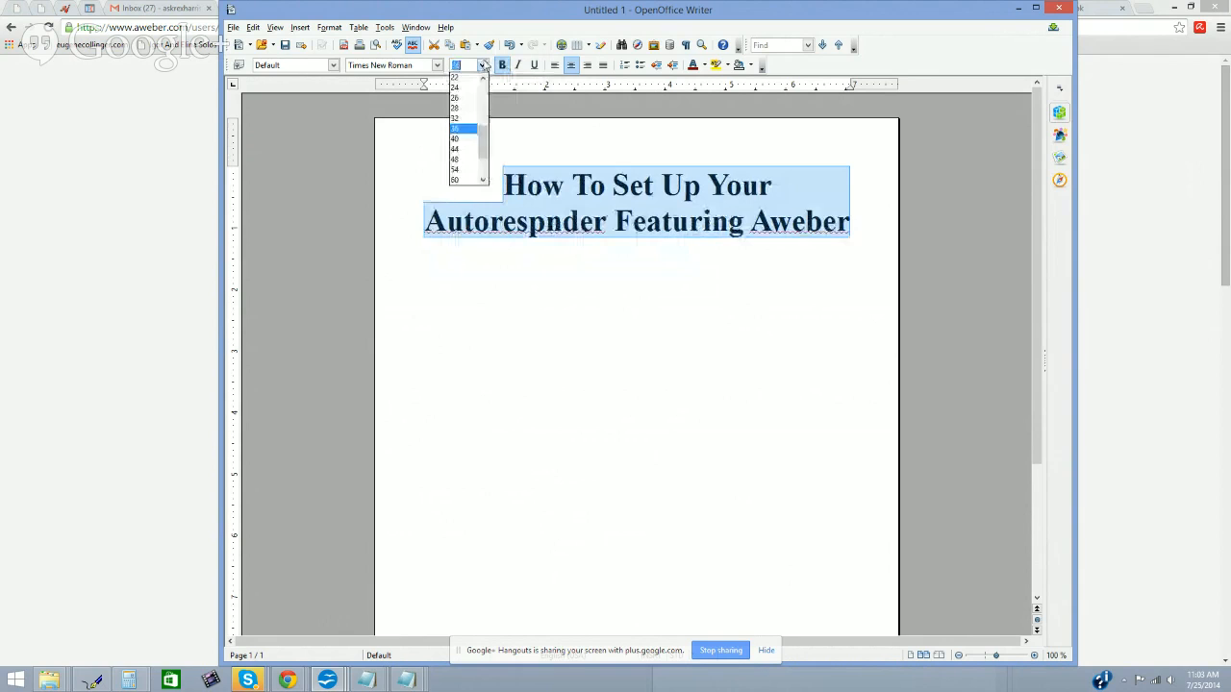
left_click(468, 119)
left_click(632, 240)
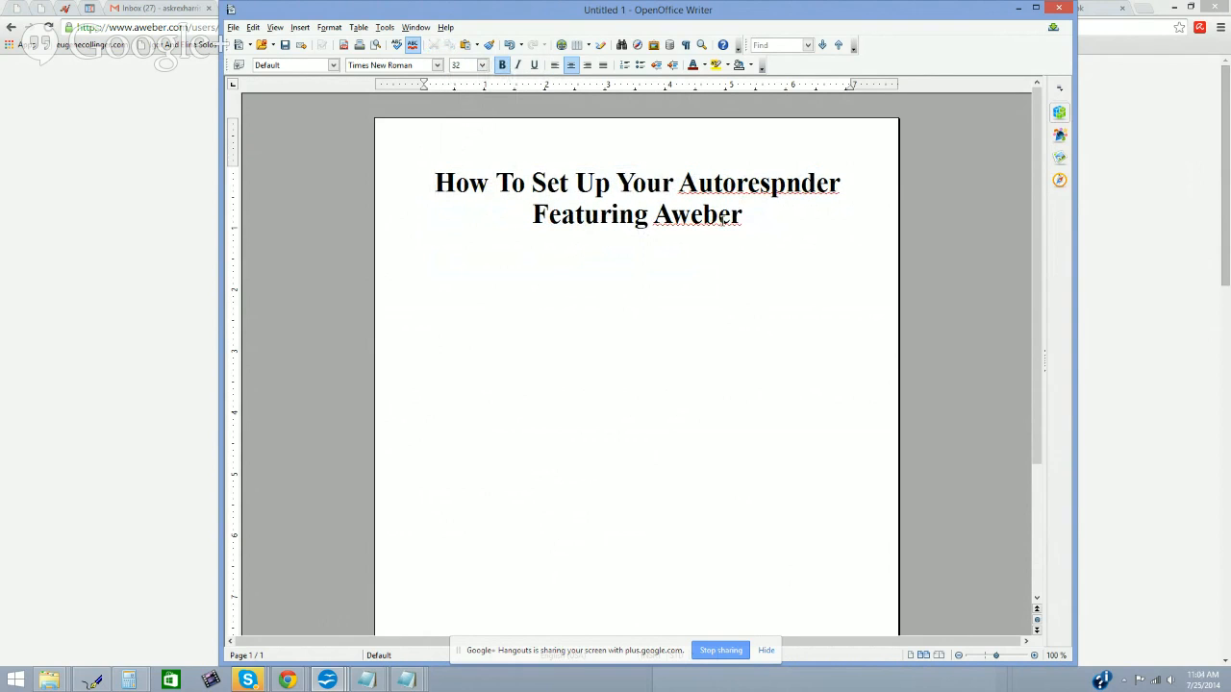
Step: Start a left-aligned 18 pt bulleted list below the heading
left_click(556, 66)
left_click(640, 65)
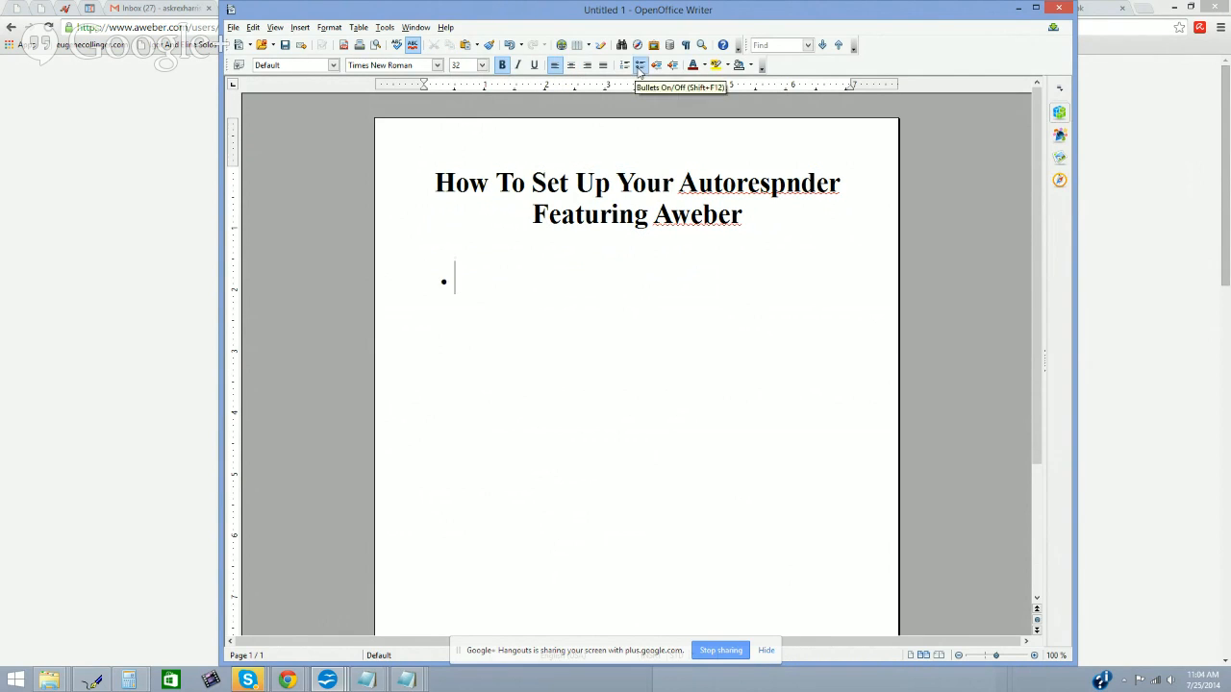
left_click(481, 65)
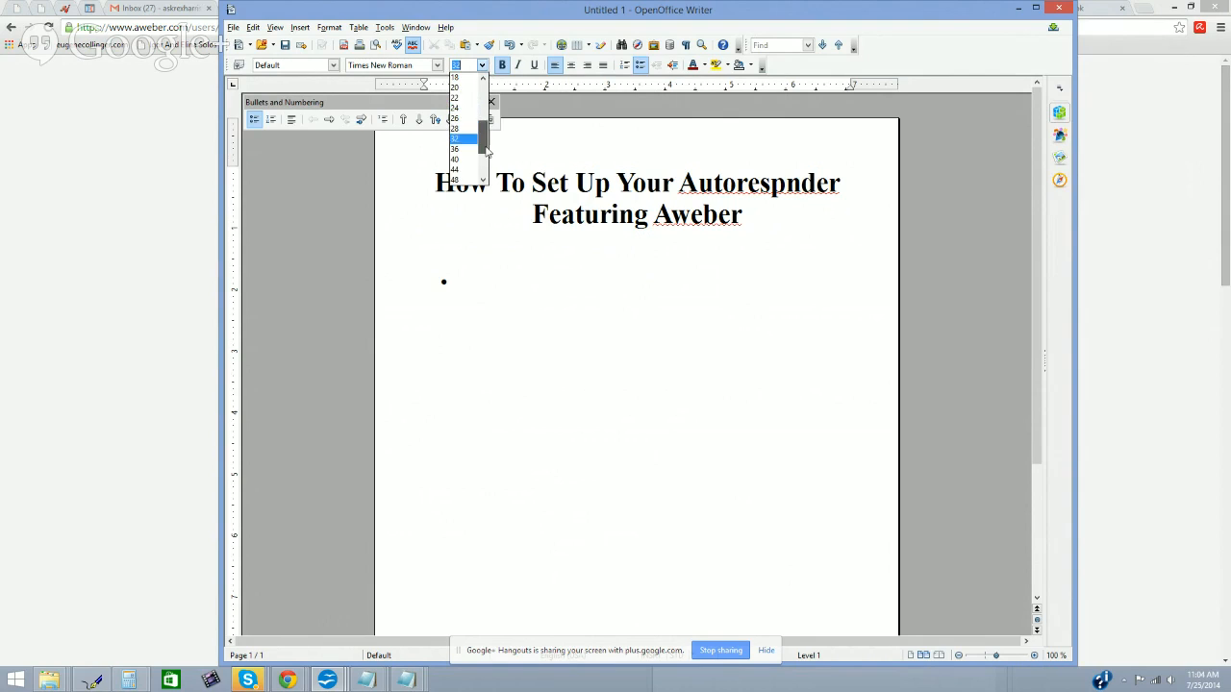
left_click(462, 119)
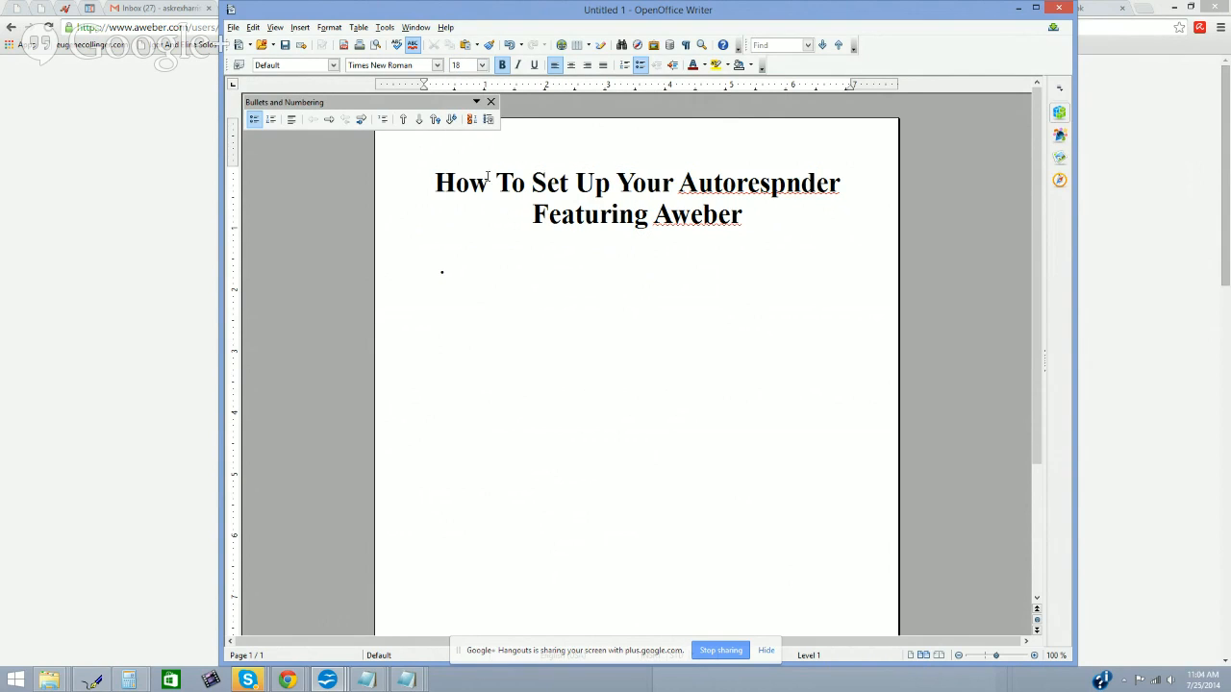
left_click(490, 101)
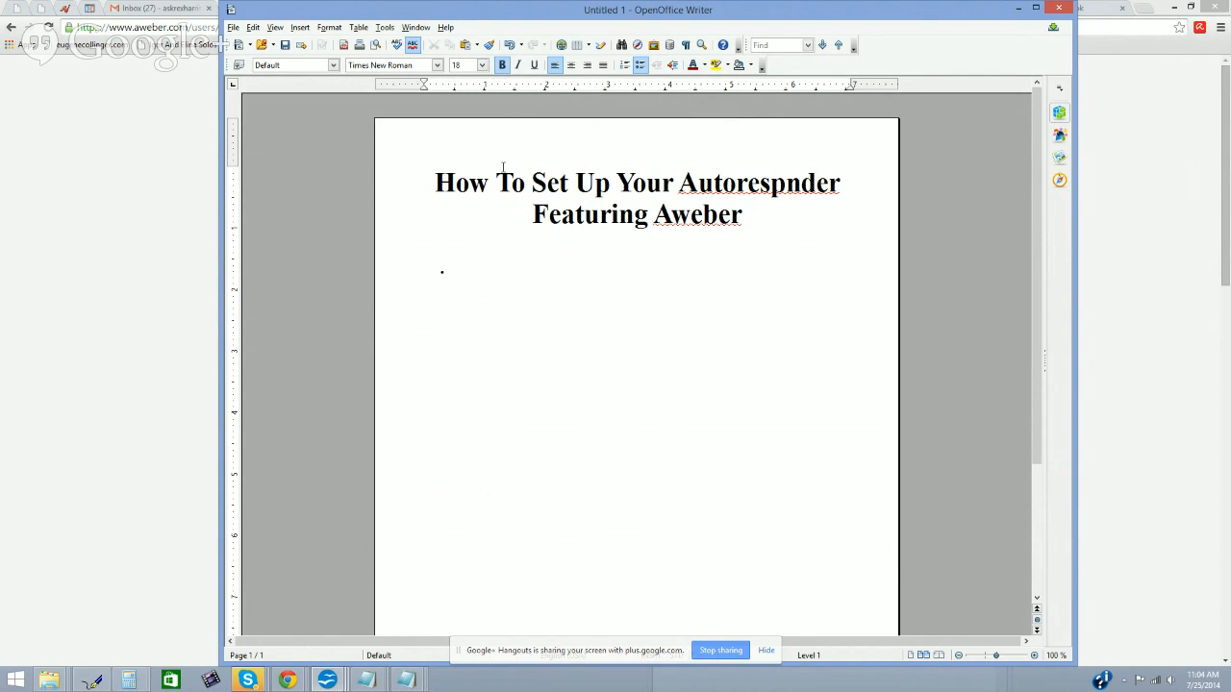
left_click(493, 273)
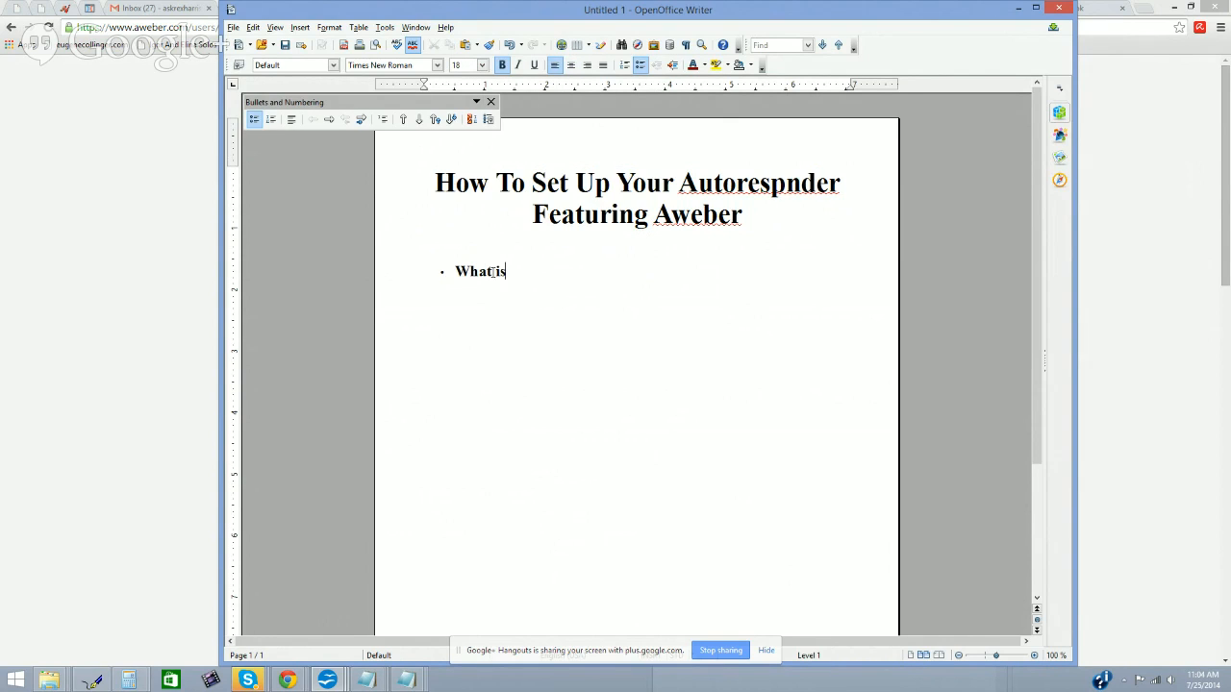
Step: Type the bullet defining an auto responder, ending 'communication with your subscribers.'
type("to responders")
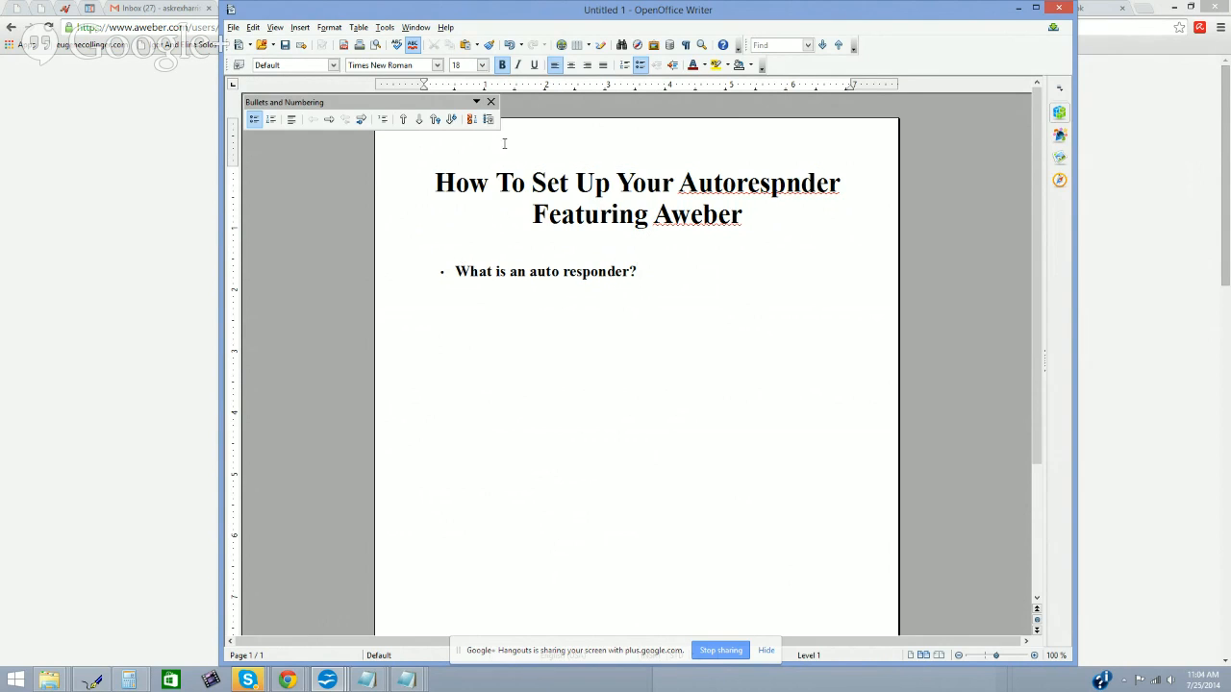
left_click(491, 101)
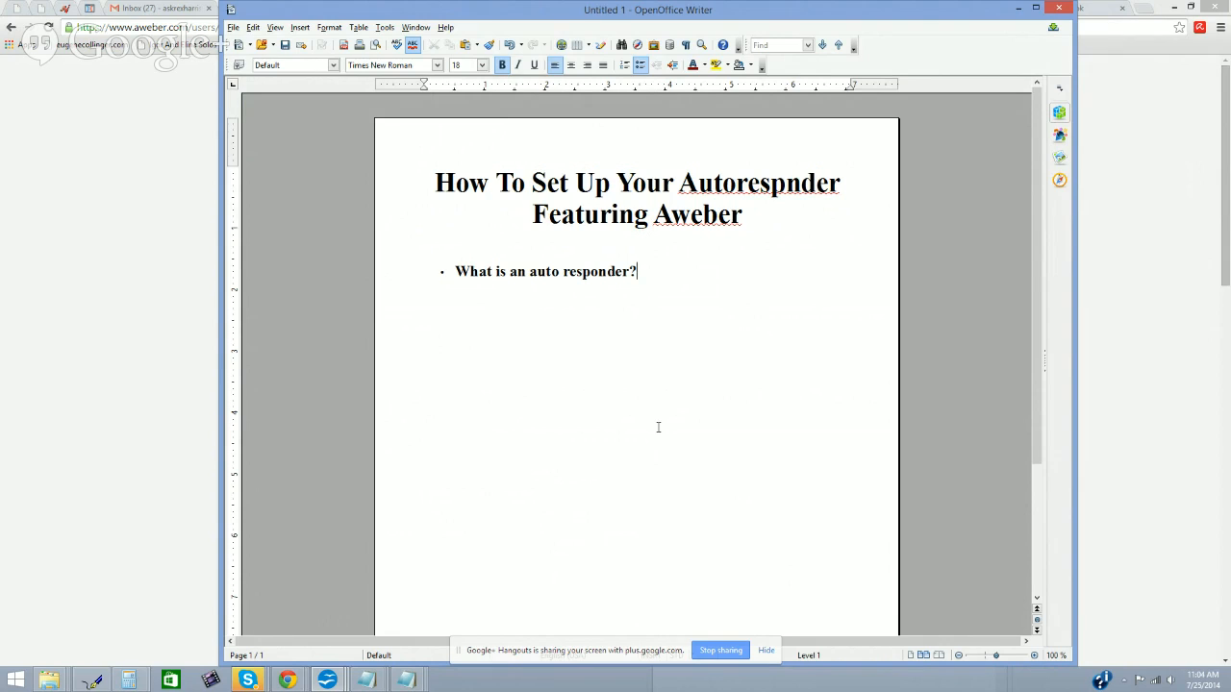
type("An aut")
key("BackSpace")
type("auto responder is")
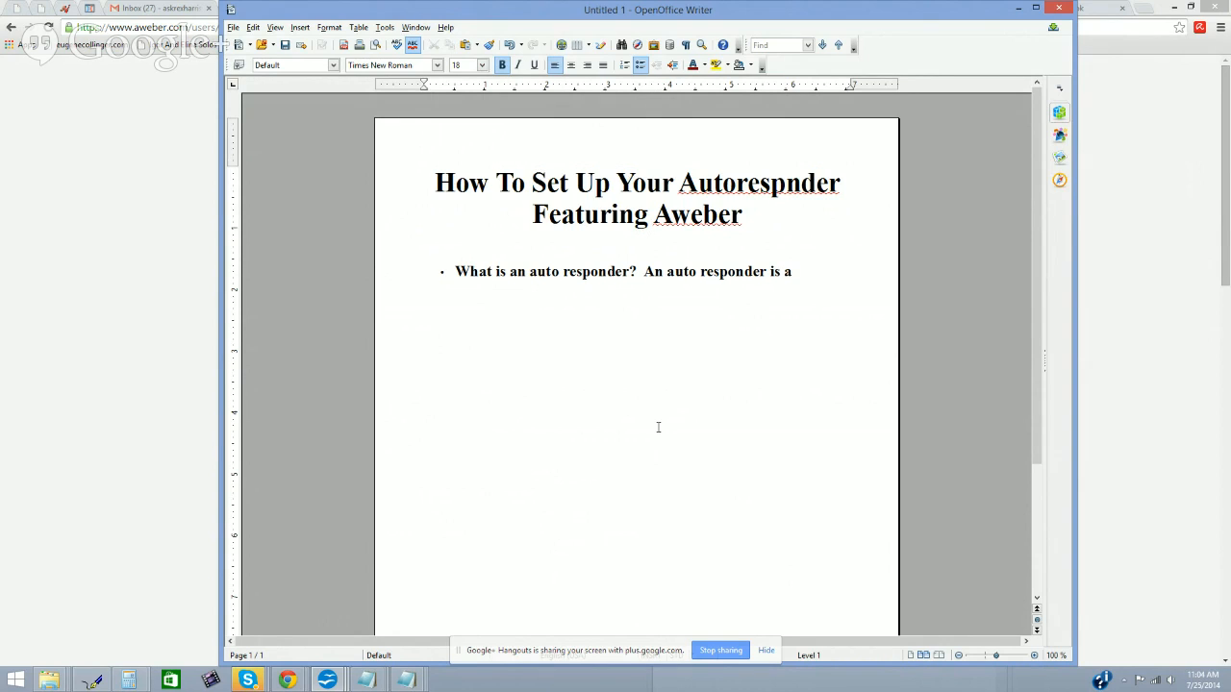
type("a email marketing system that assists you with the collec")
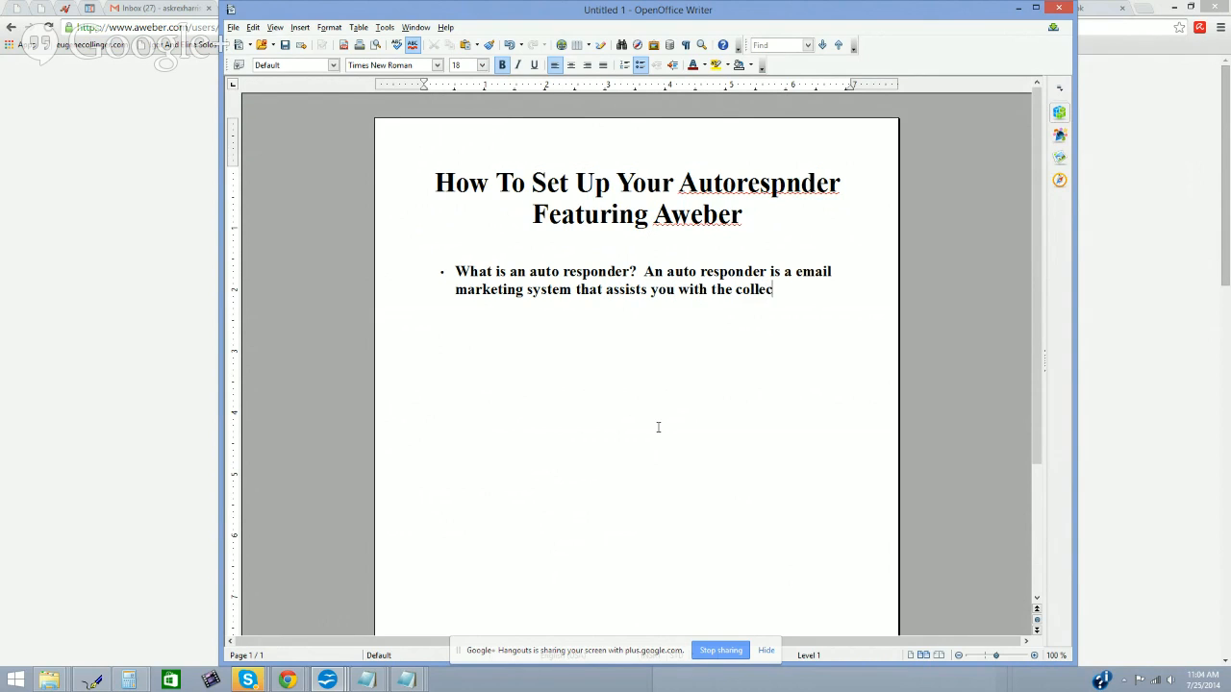
type("of email addre")
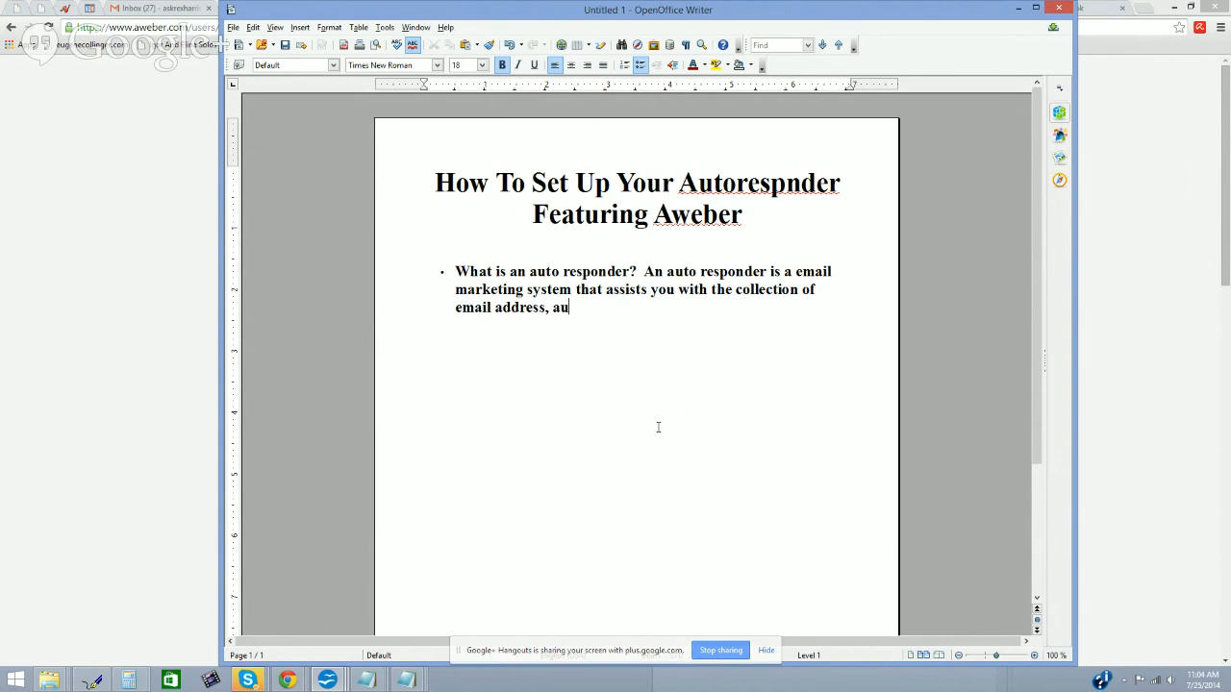
type("ss, automated messaging, br")
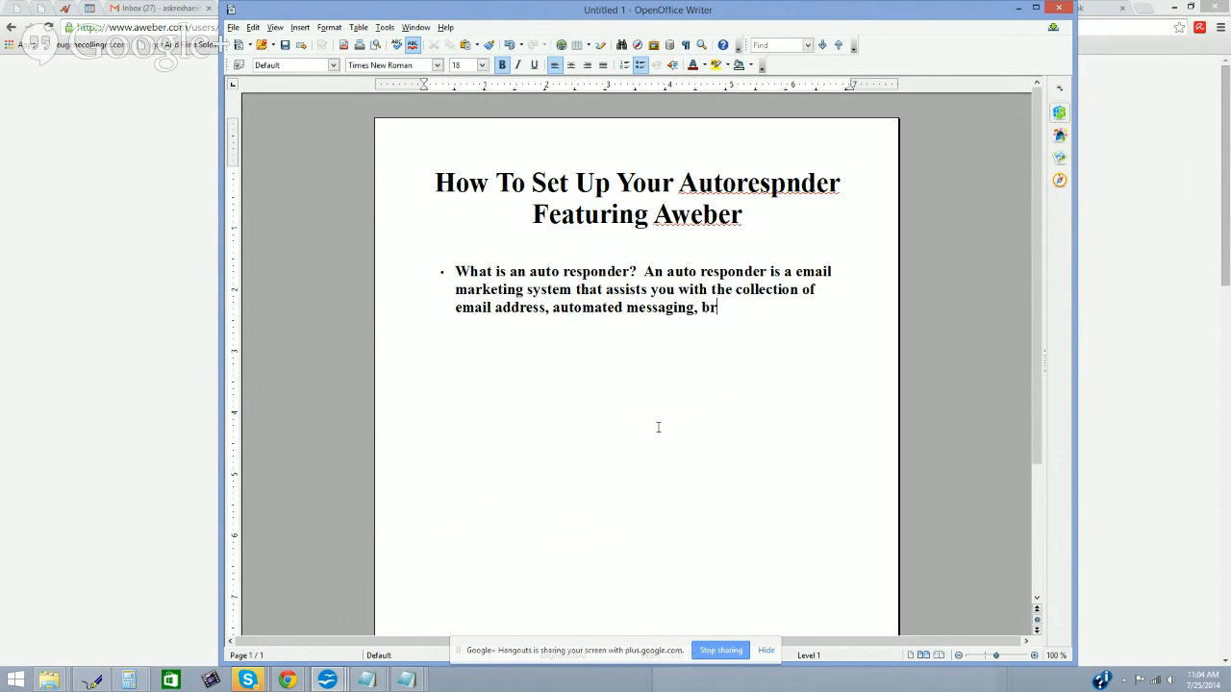
type("oadcasting and overall commun")
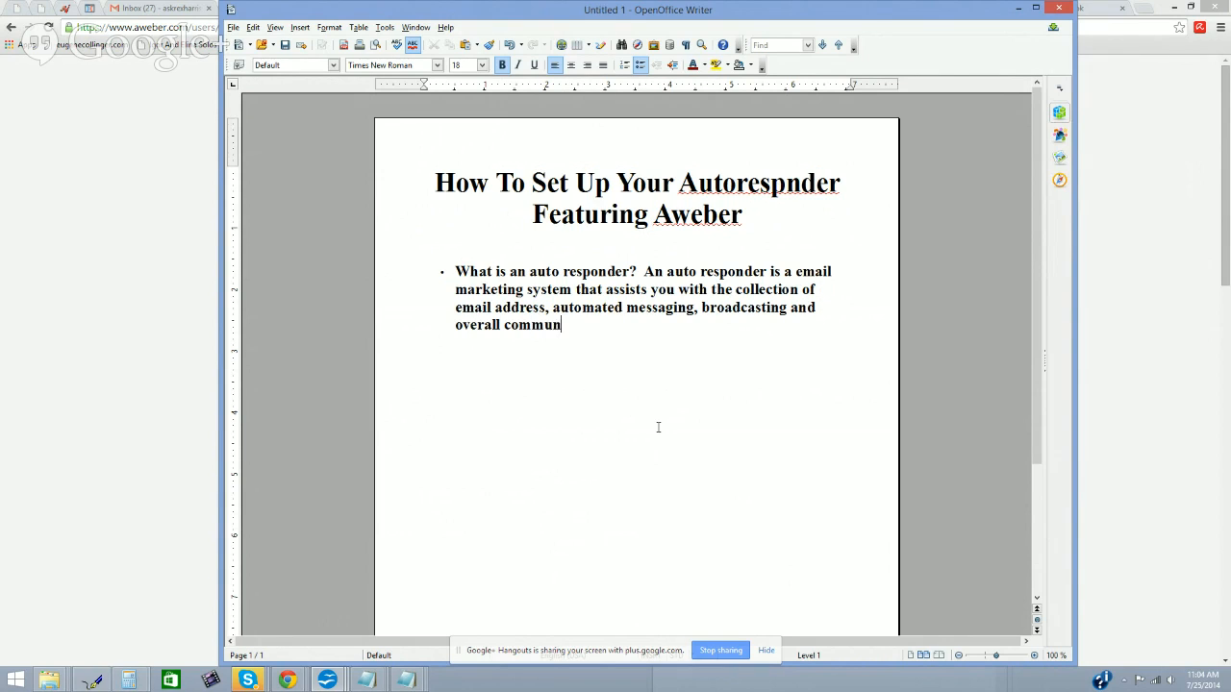
type("icaion ")
type("tion wi")
type("th your subs")
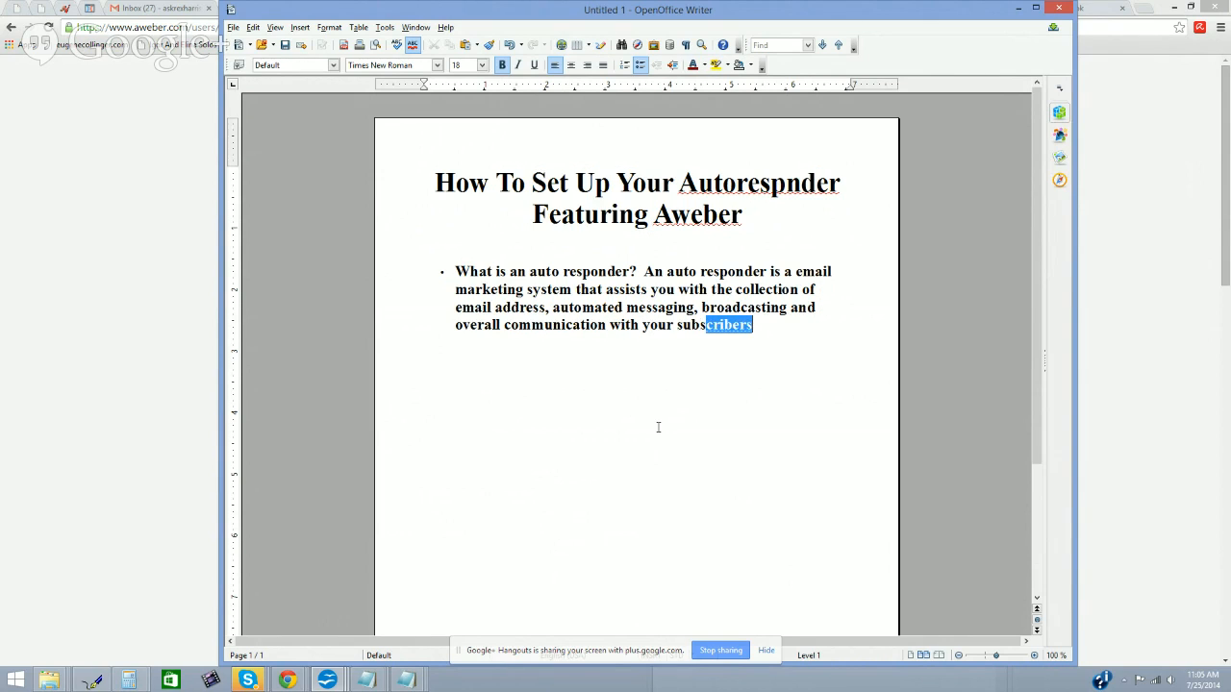
type("cirri")
key("Return")
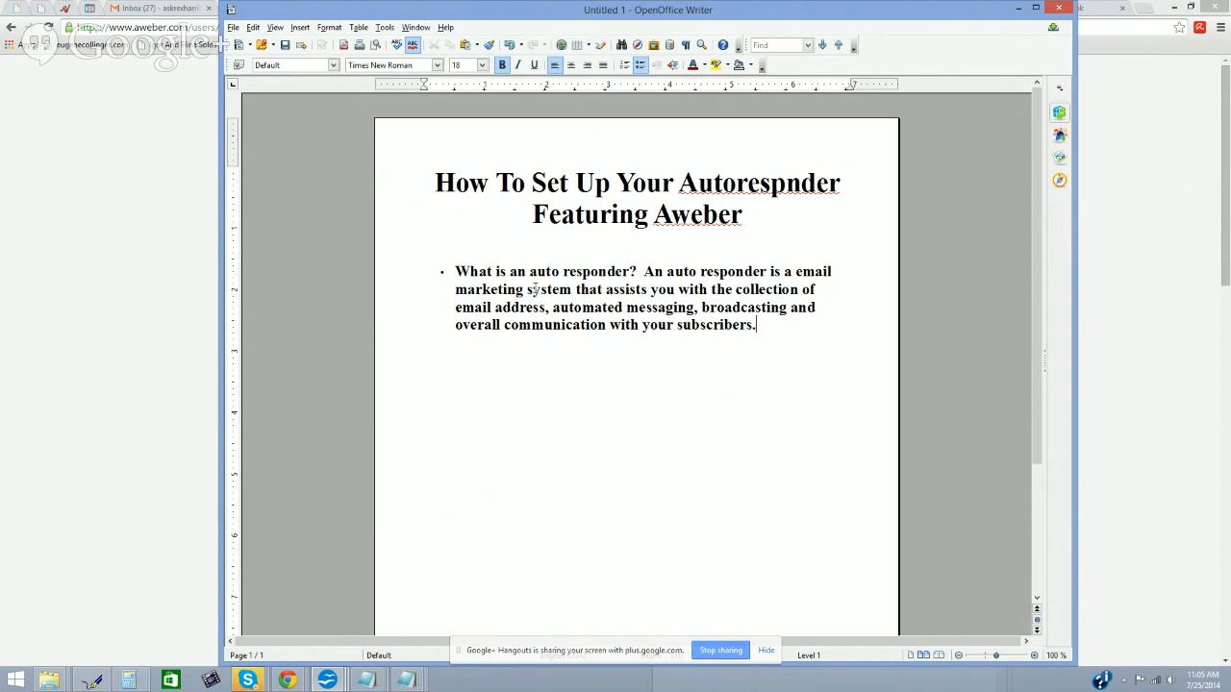
Step: Unbold the answer text so only the question stays bold, then switch to Chrome
left_click_drag(647, 266, 795, 334)
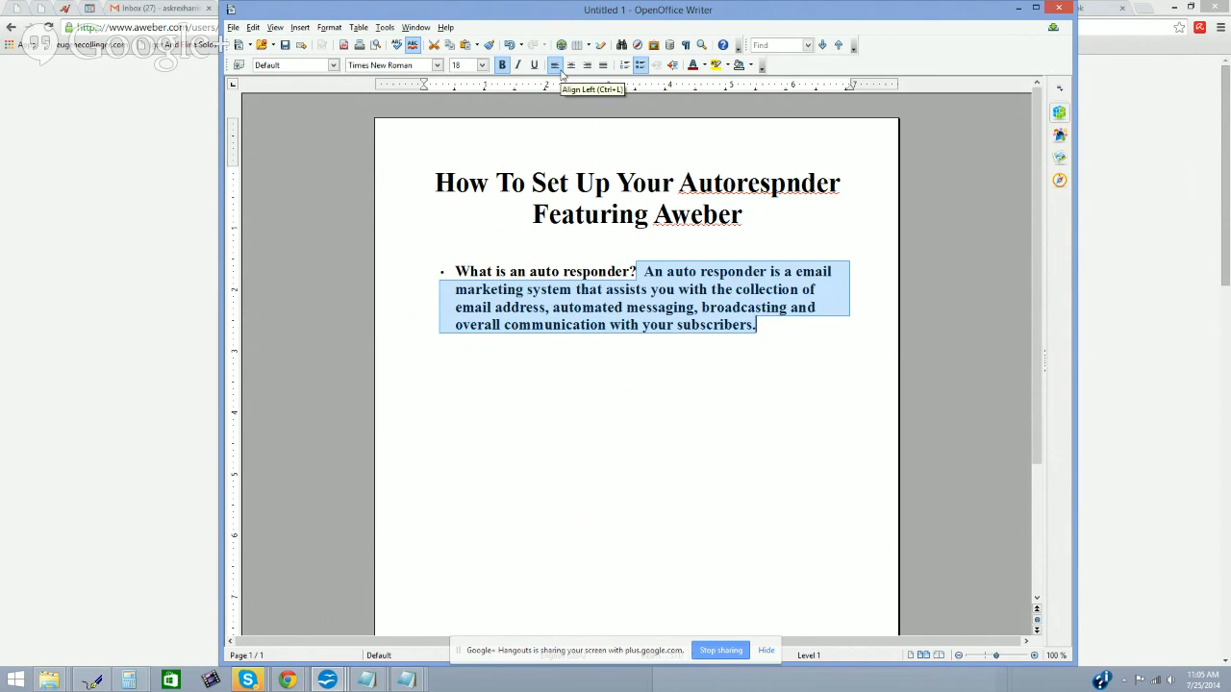
left_click(502, 65)
left_click(581, 336)
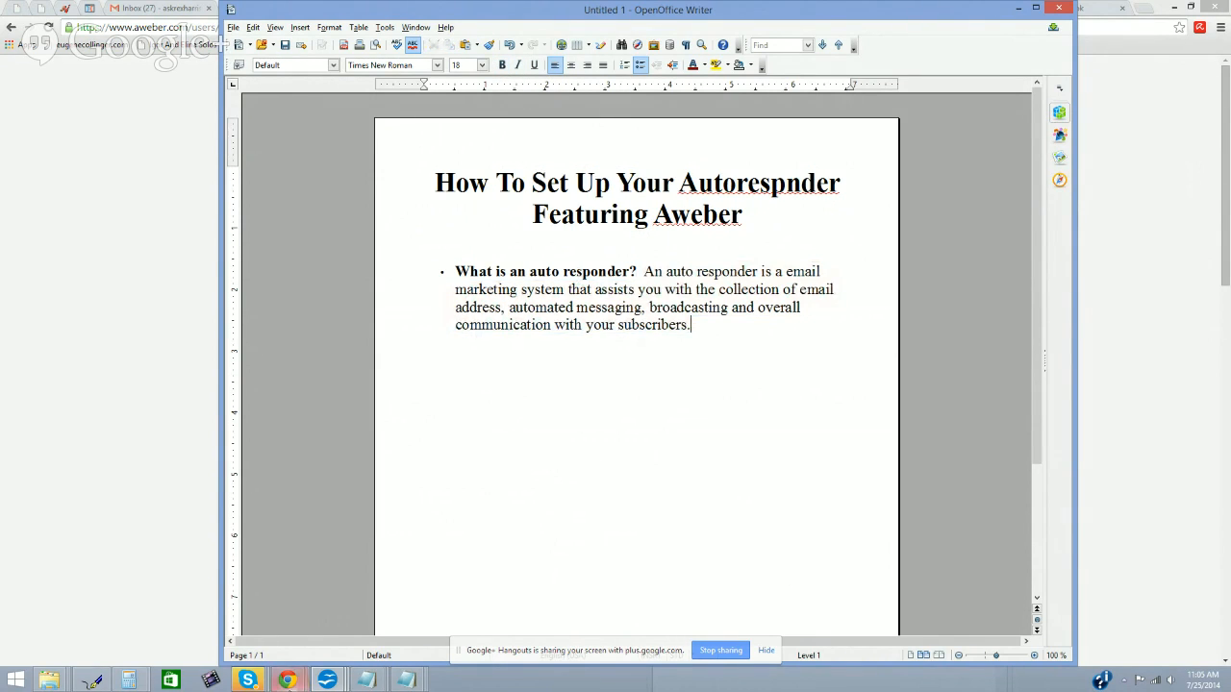
mouse_move(287, 680)
left_click(203, 629)
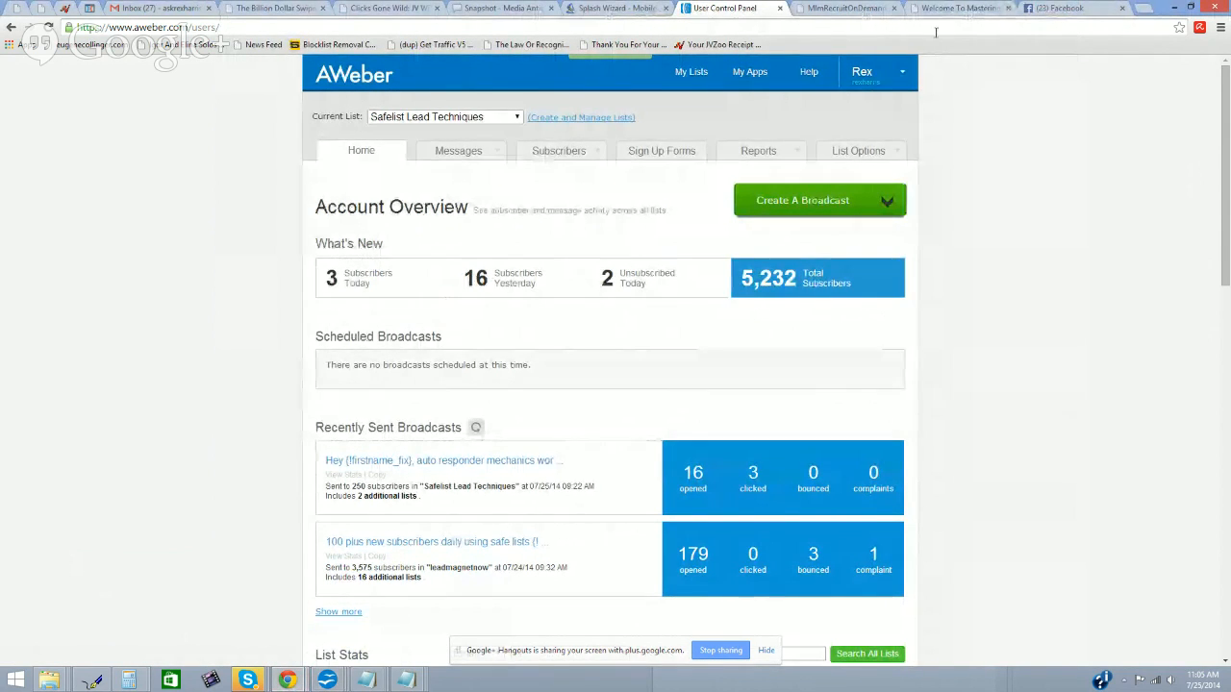
Step: Open splash 15142 'Safelist Lead Techniques' for editing from the Splash Wizard list
left_click(614, 8)
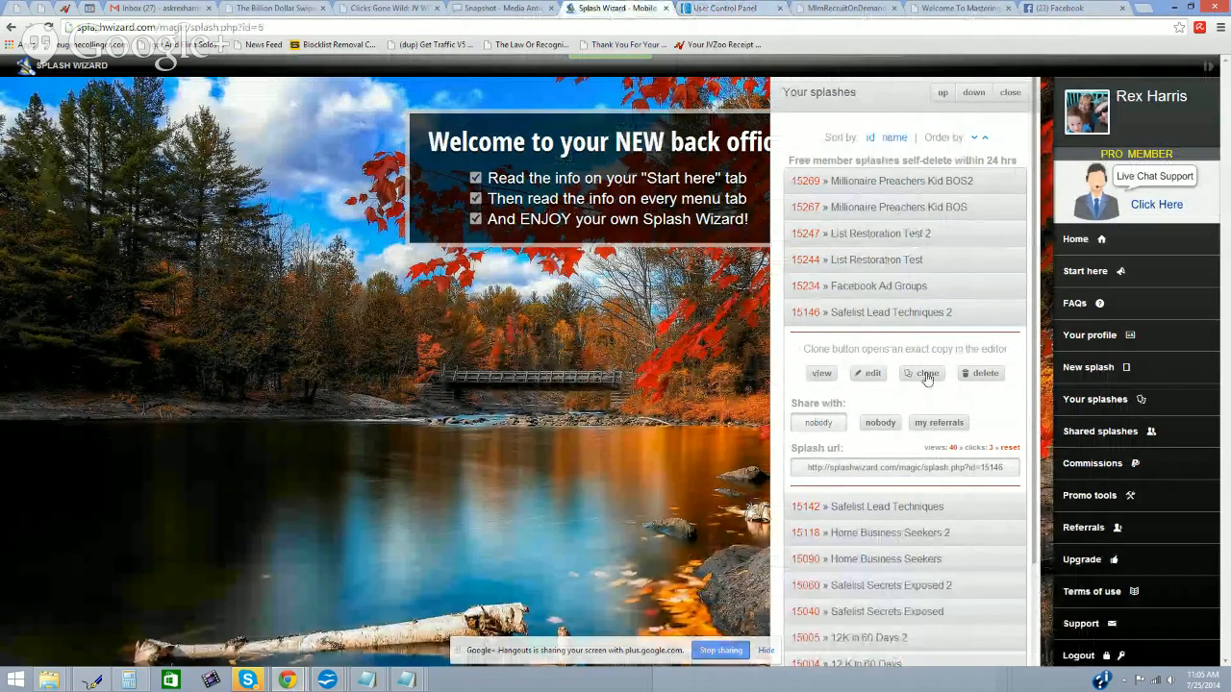
left_click(899, 506)
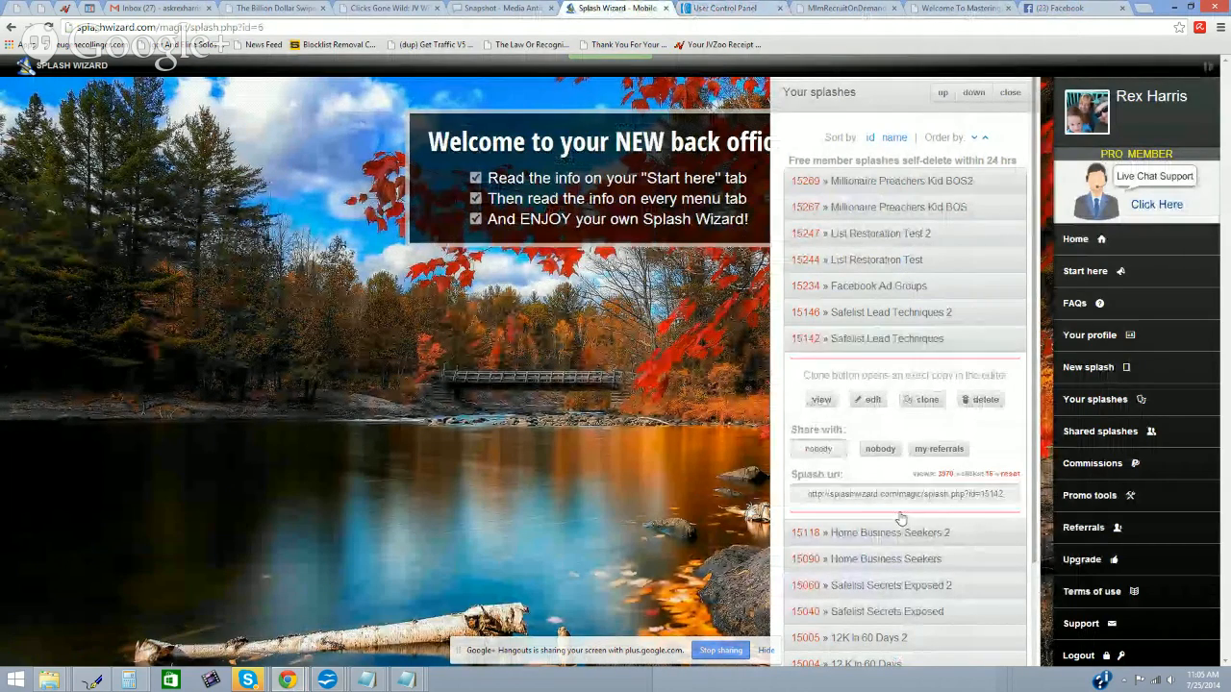
left_click(863, 400)
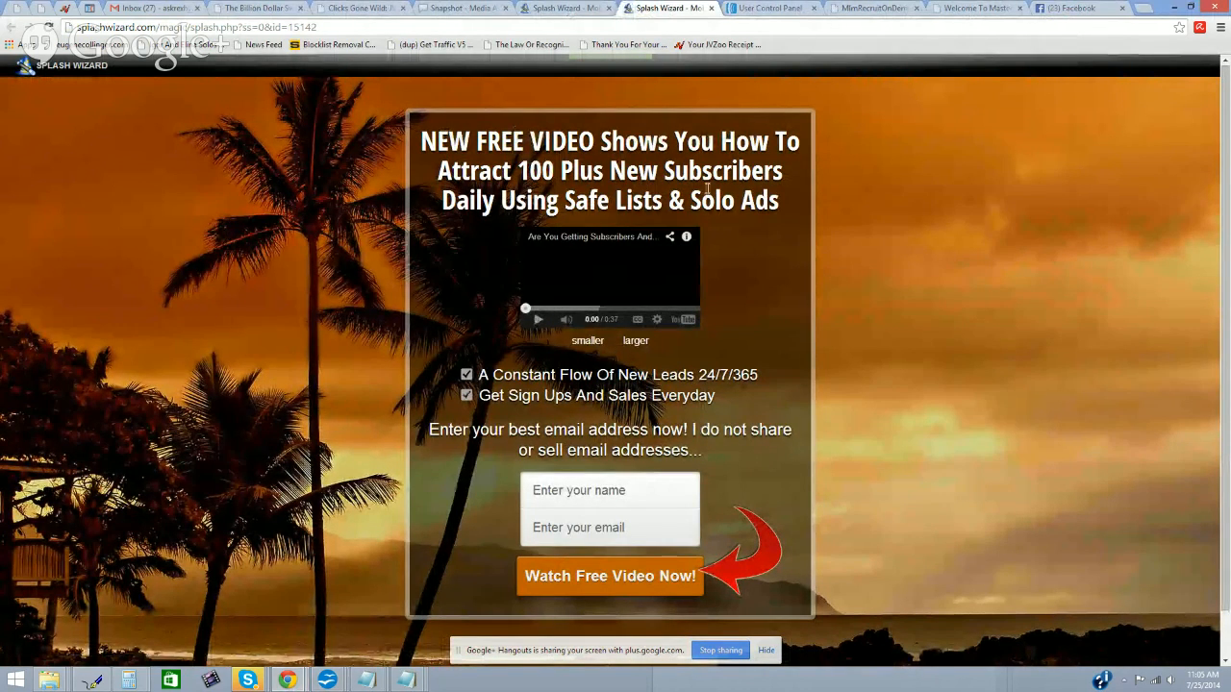
Step: Inspect the 15142 headline and name/email fields, then expand entry 15146 in the splash list
left_click_drag(791, 202, 416, 144)
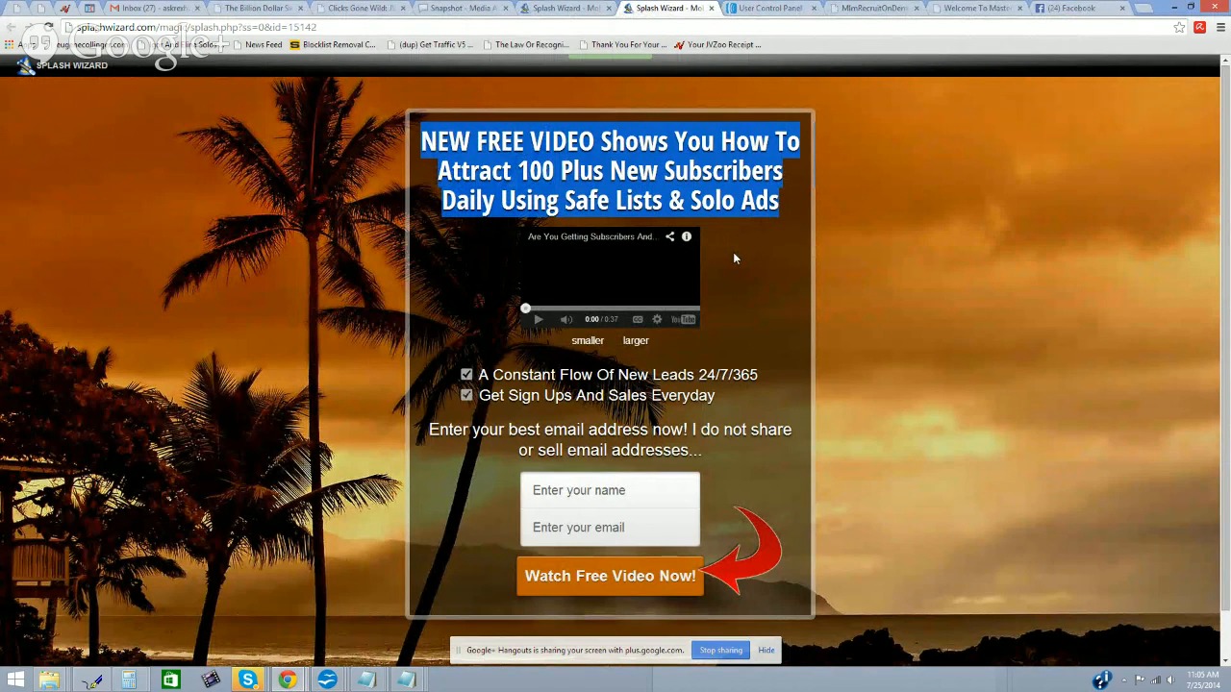
scroll(731, 248, "down", 1)
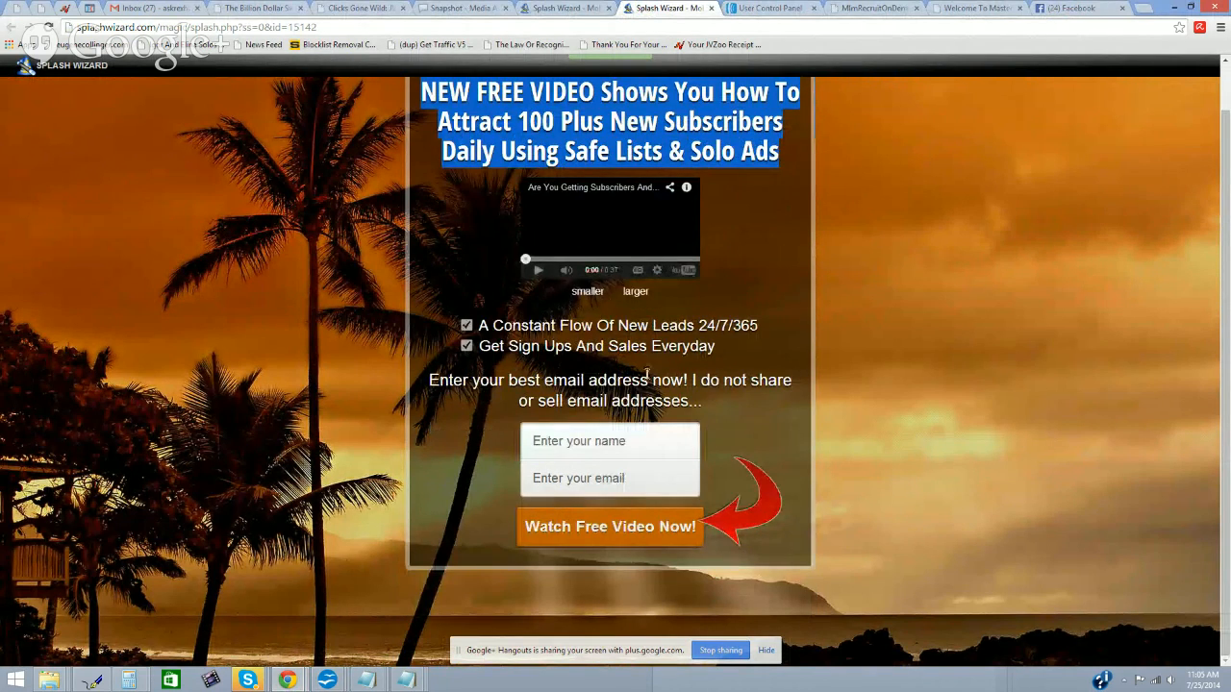
left_click(612, 441)
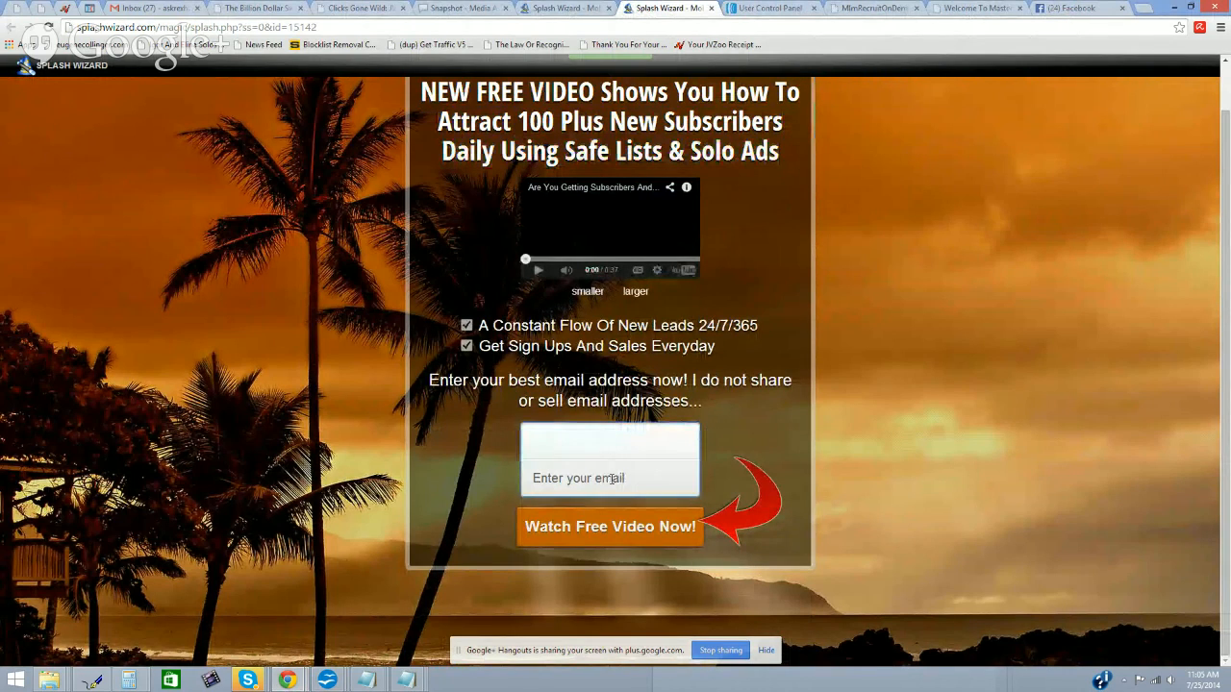
left_click(611, 480)
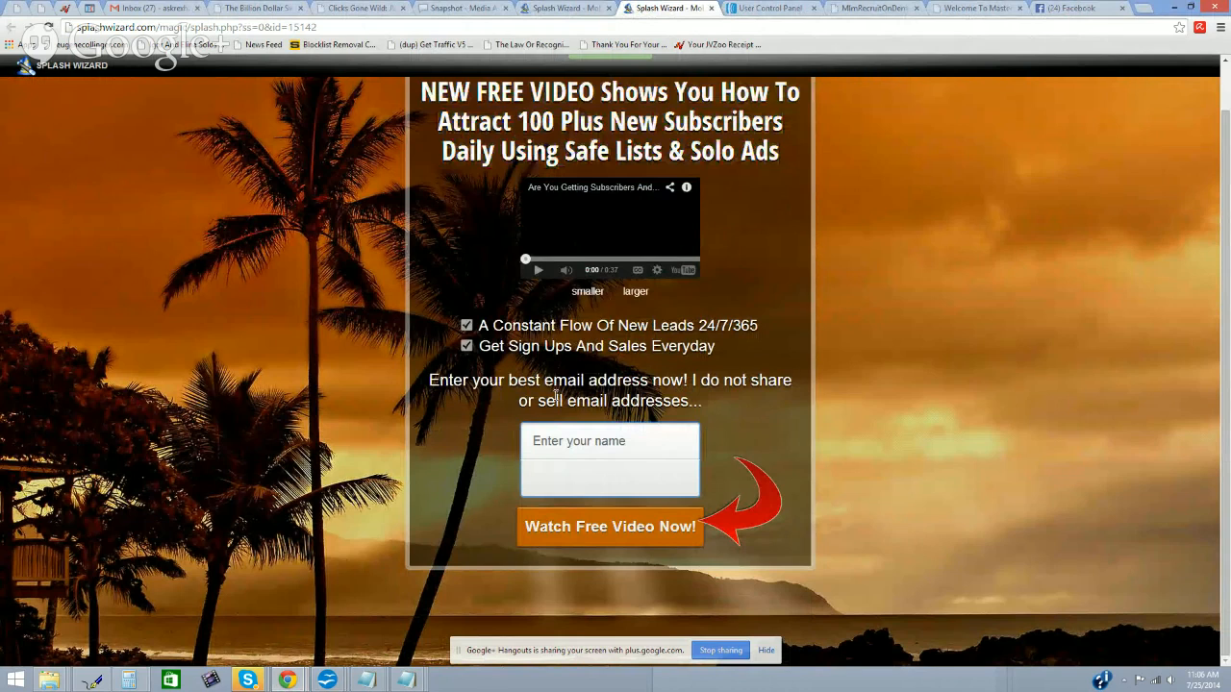
scroll(556, 395, "up", 1)
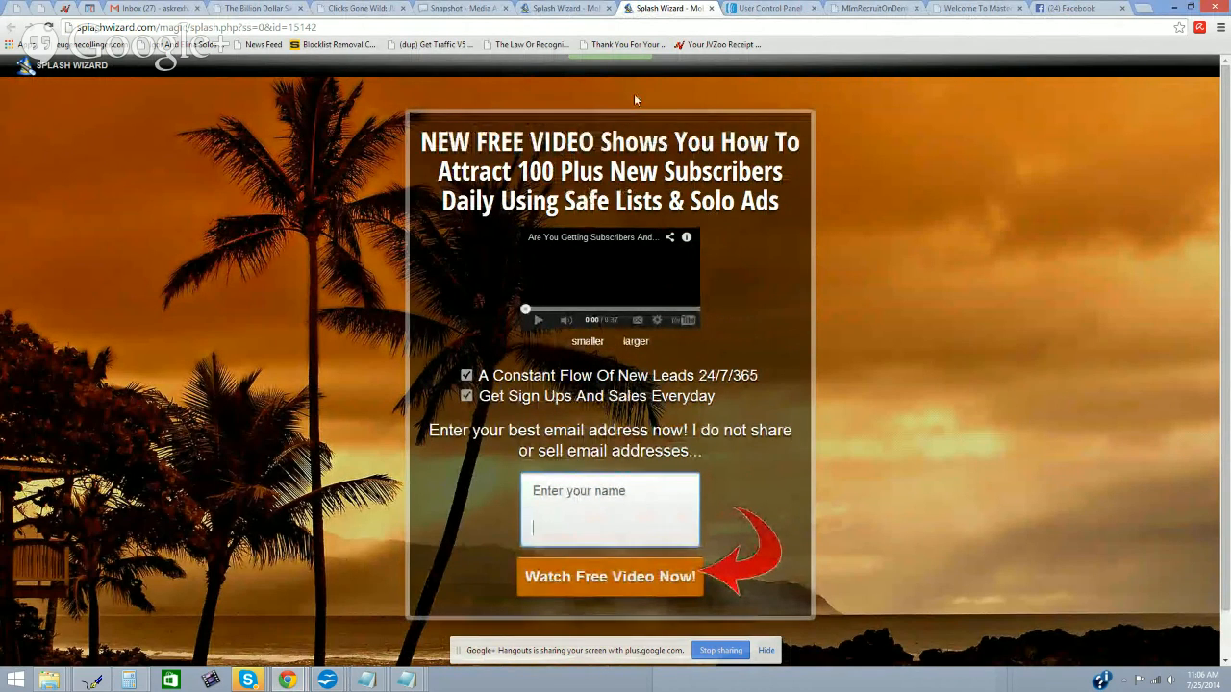
left_click(582, 12)
left_click(886, 312)
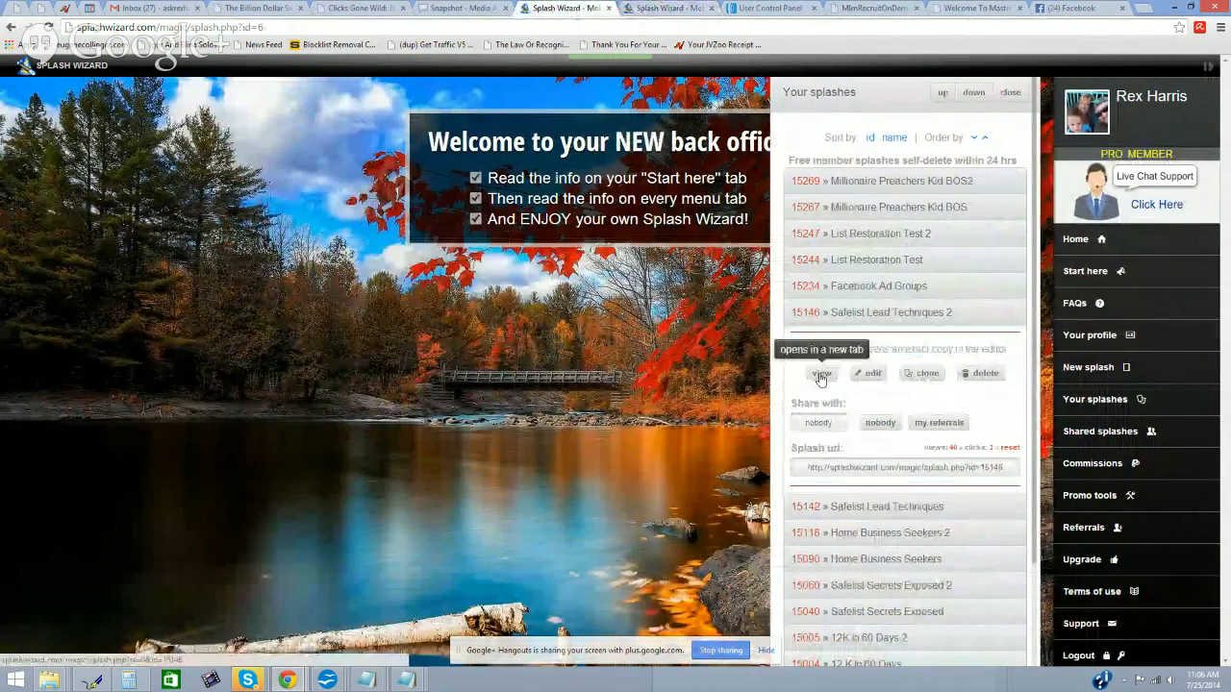
Step: Open the Safelist Lead Techniques 2 (15146) splash in a new tab
right_click(821, 375)
left_click(851, 384)
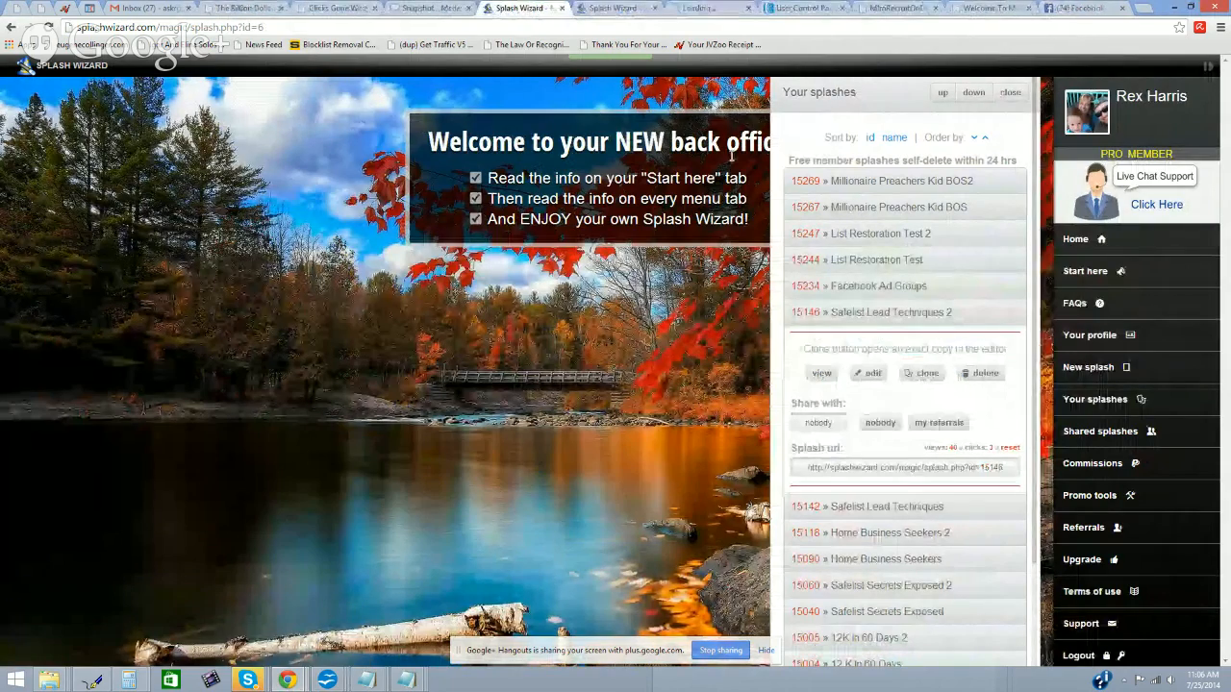
left_click(707, 7)
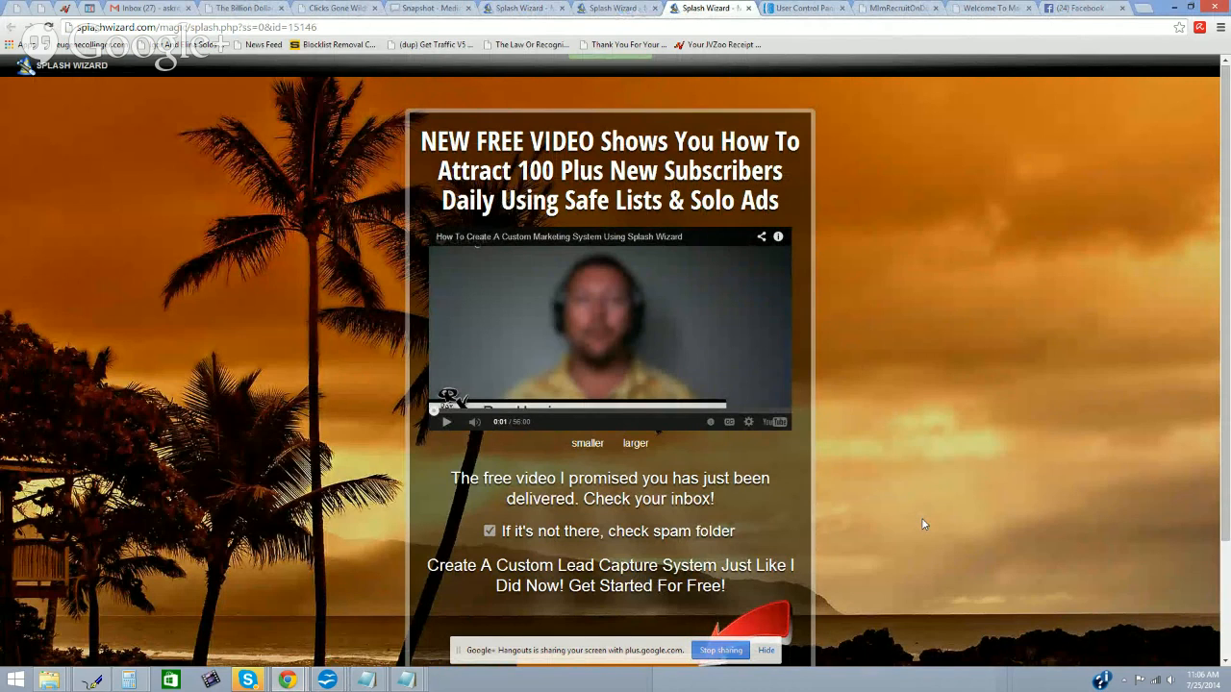
Step: Check the 15142 opt-in page's email field, then switch to AWeber's Account Overview
left_click(620, 8)
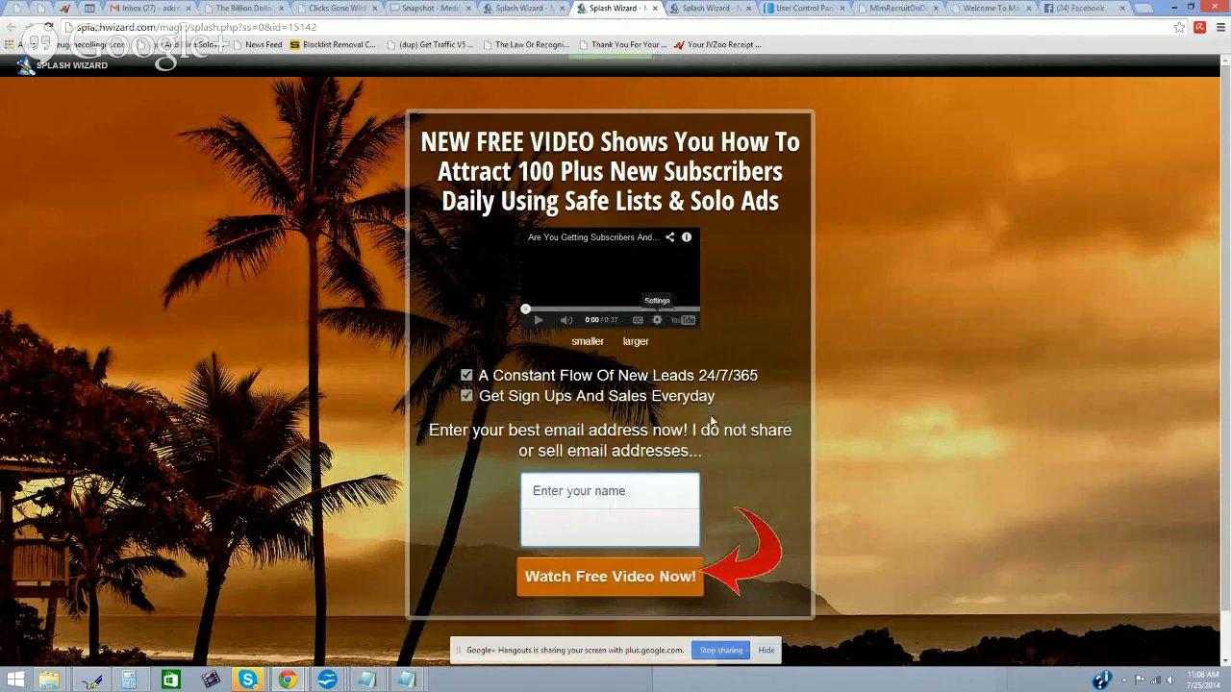
left_click(602, 528)
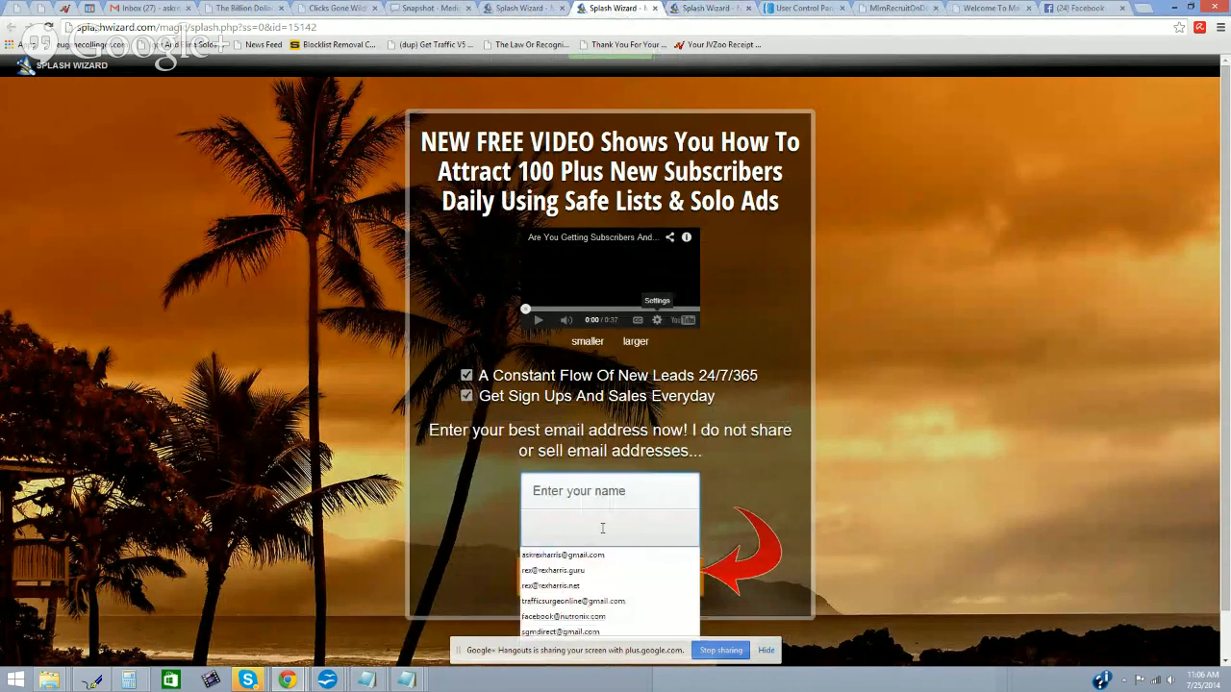
left_click(790, 10)
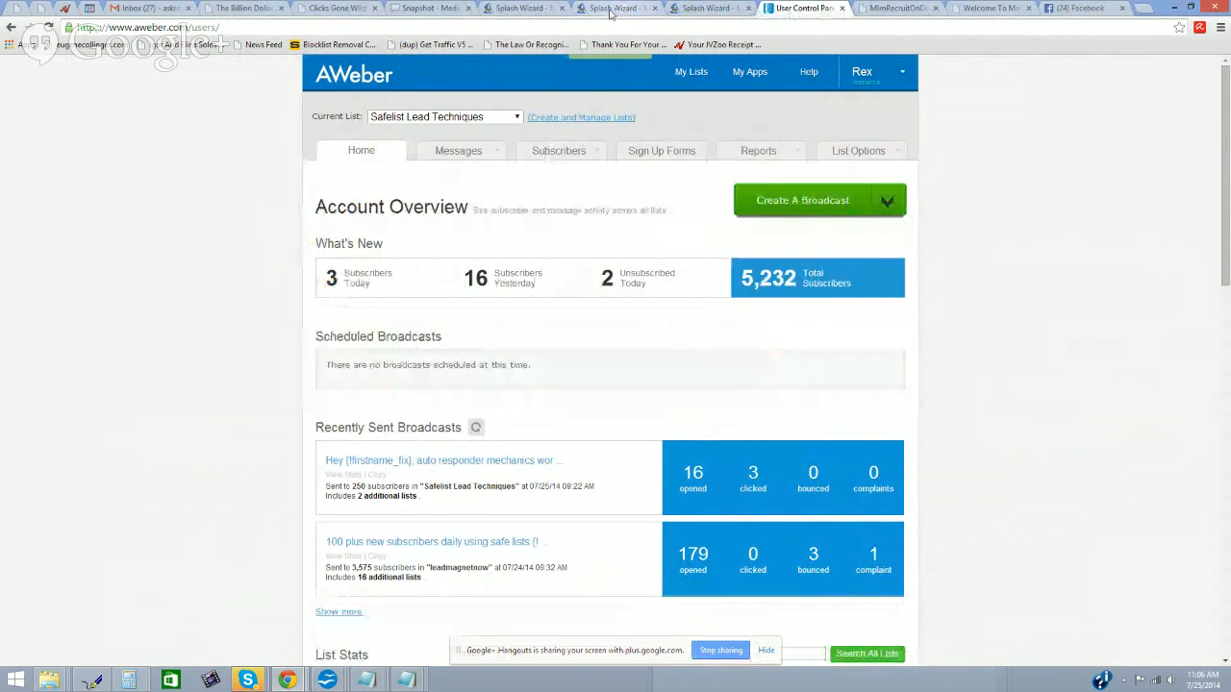
Step: Check the Current List dropdown, keep Safelist Lead Techniques, and return to Splash Wizard
left_click(517, 117)
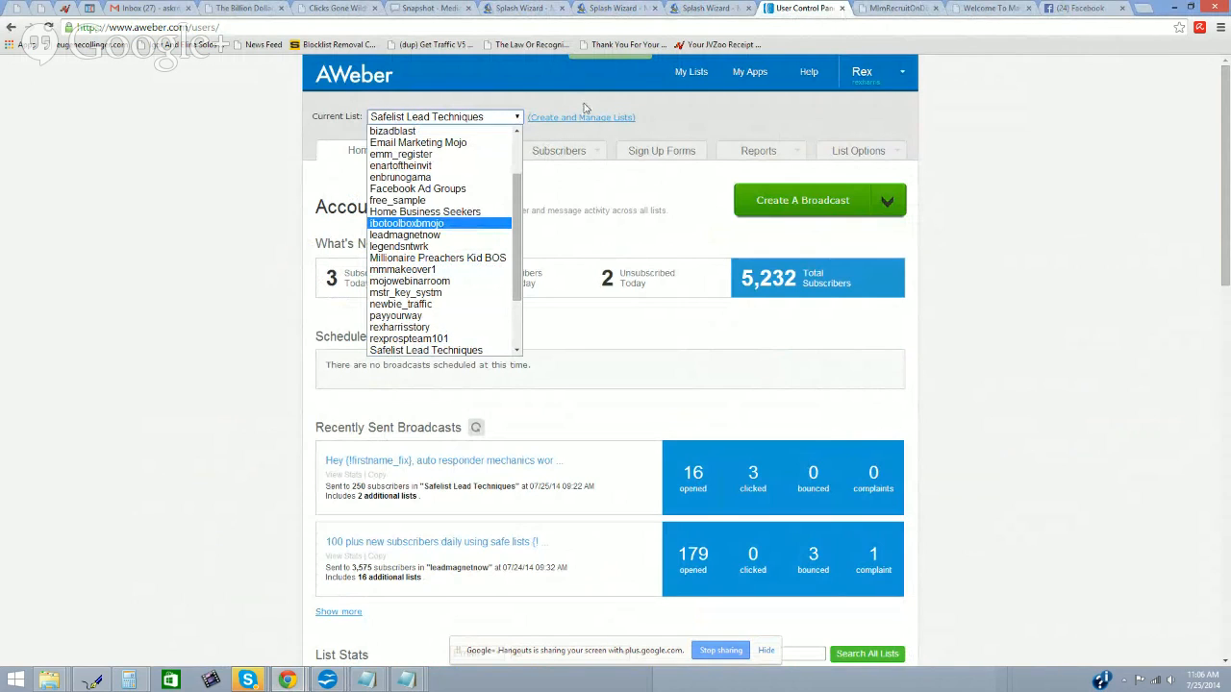
left_click(583, 106)
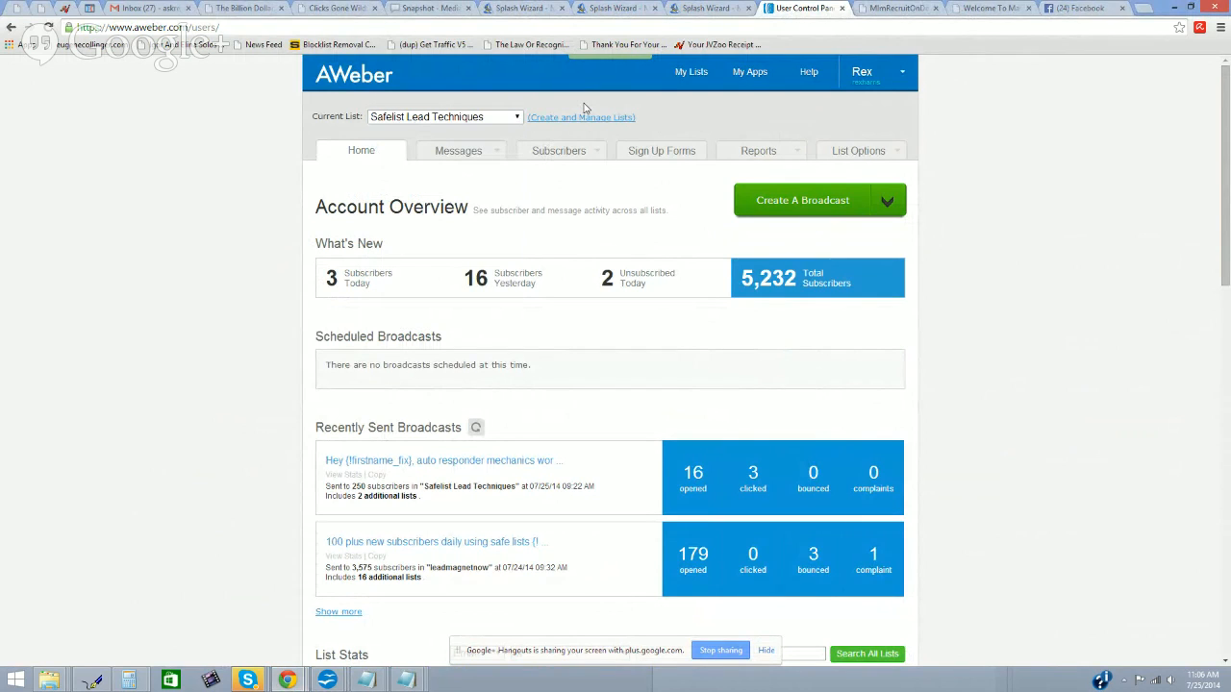
left_click(696, 16)
Step: Select 'Safe Lists & Solo Ads' in the 15142 headline without editing it, then view the 15146 thank-you page
left_click(637, 17)
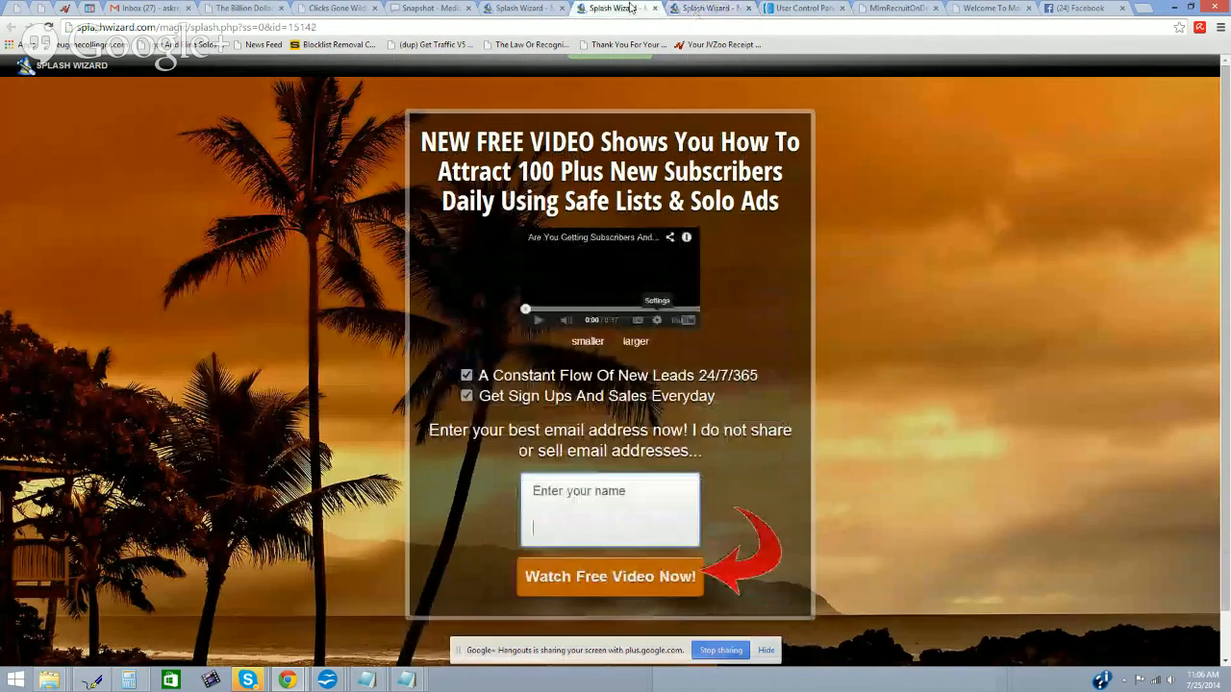
left_click_drag(566, 202, 780, 198)
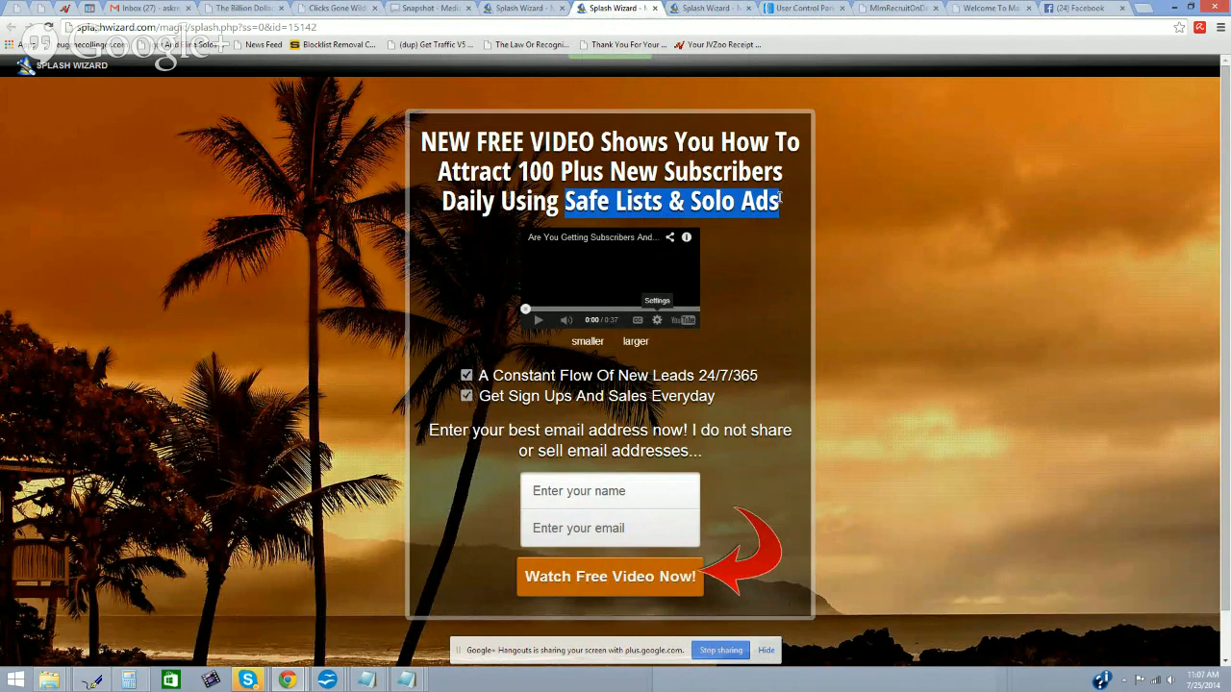
left_click(691, 211)
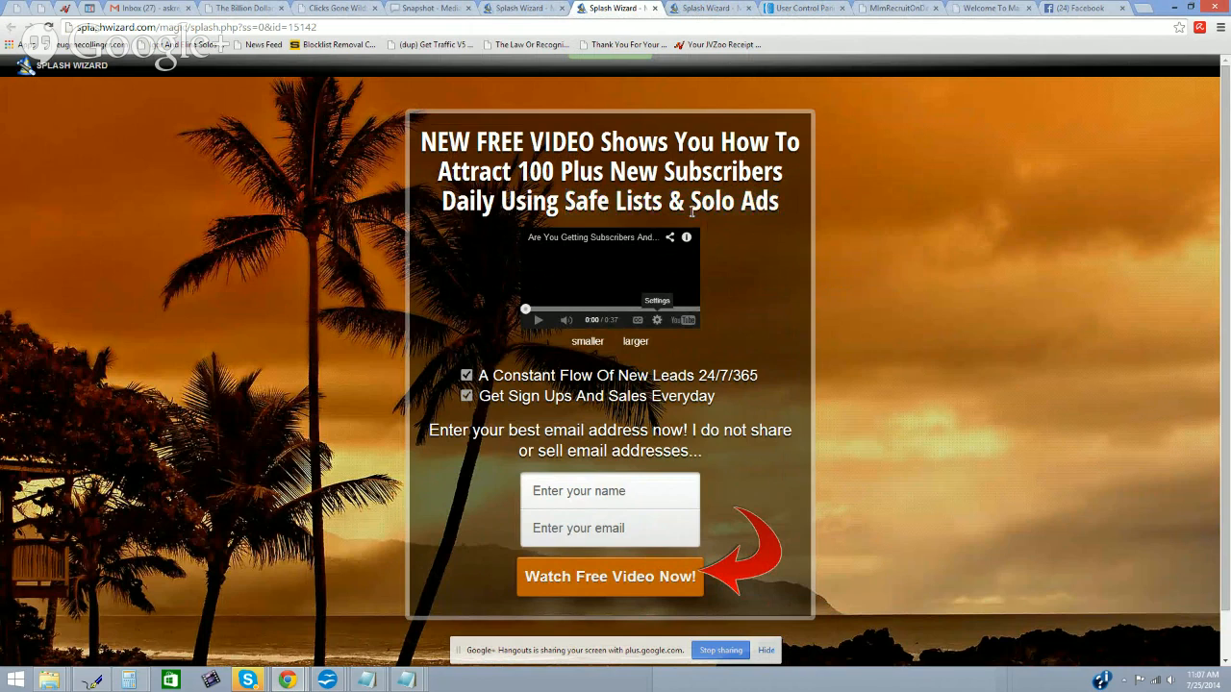
left_click_drag(789, 202, 694, 200)
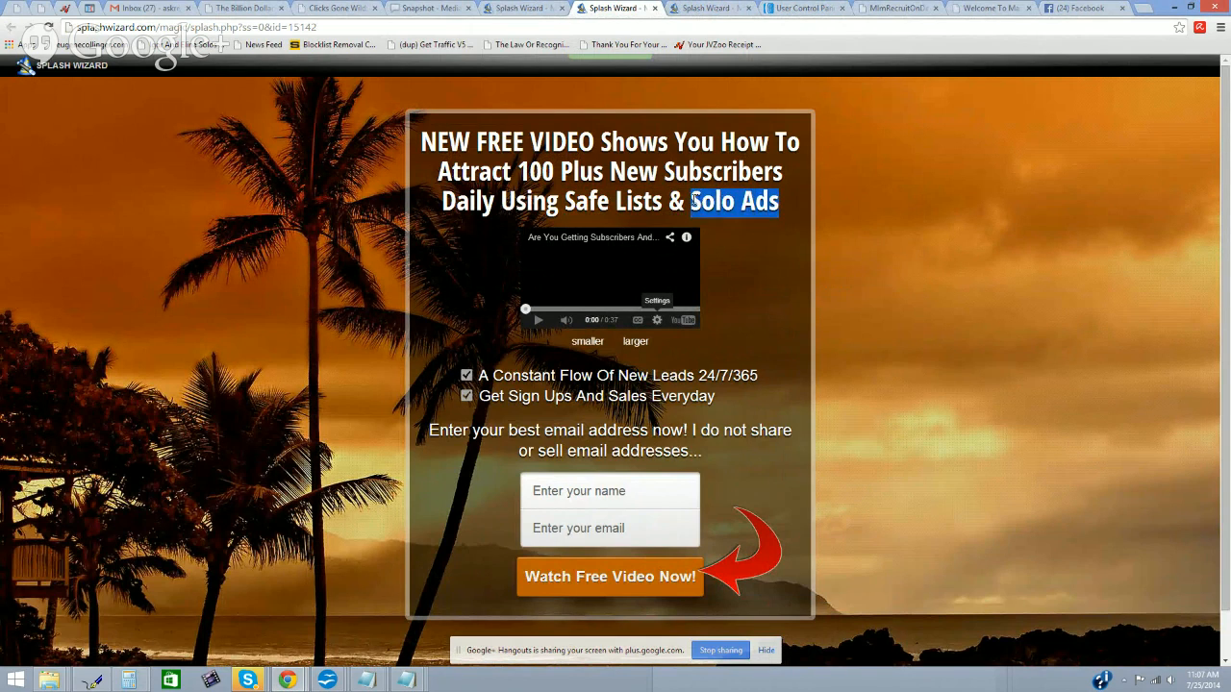
left_click(754, 252)
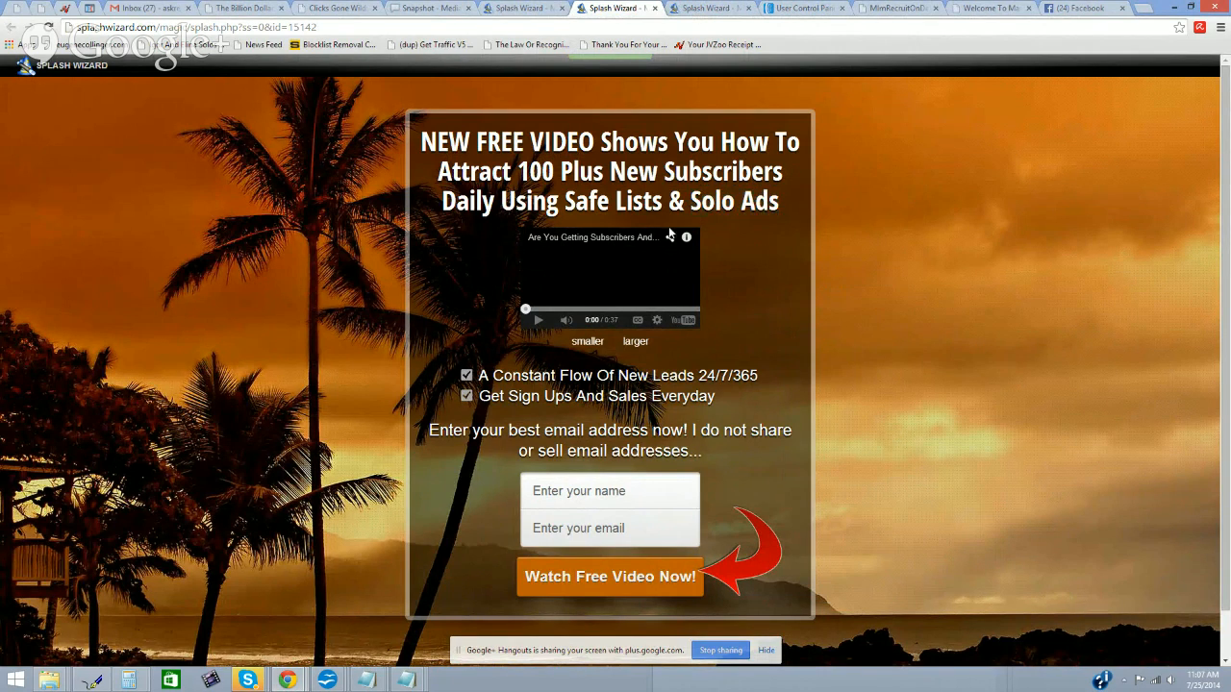
left_click_drag(568, 201, 776, 200)
left_click(758, 248)
left_click_drag(693, 201, 778, 198)
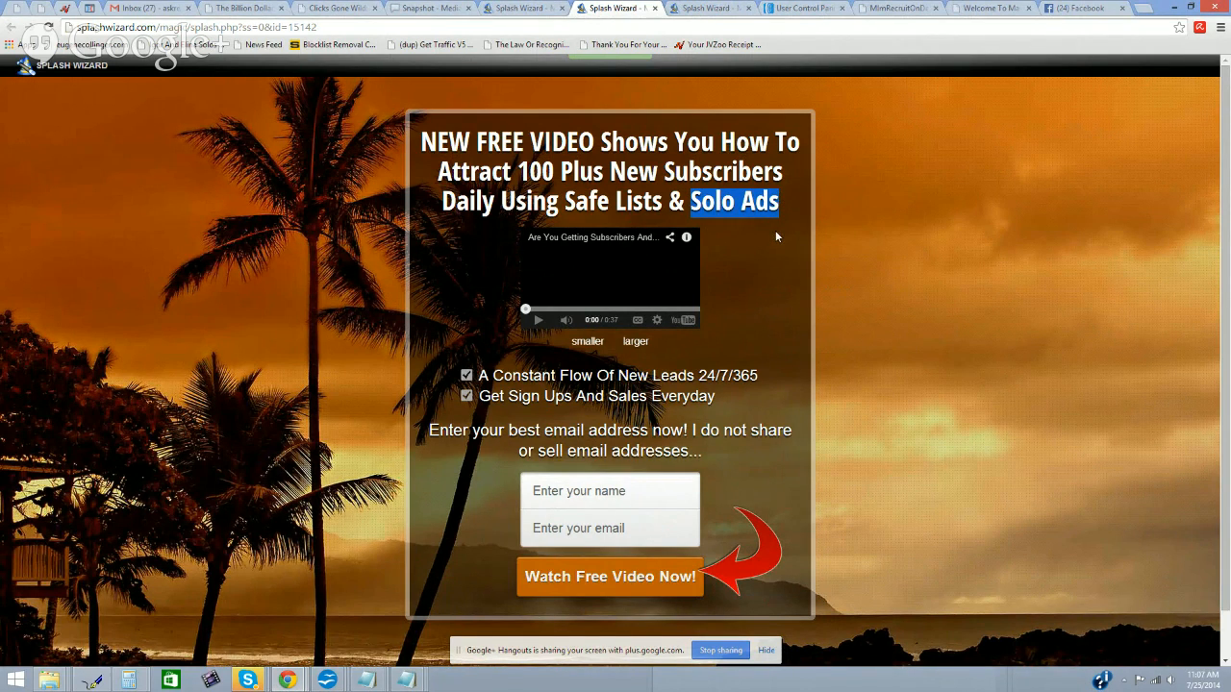
left_click(767, 229)
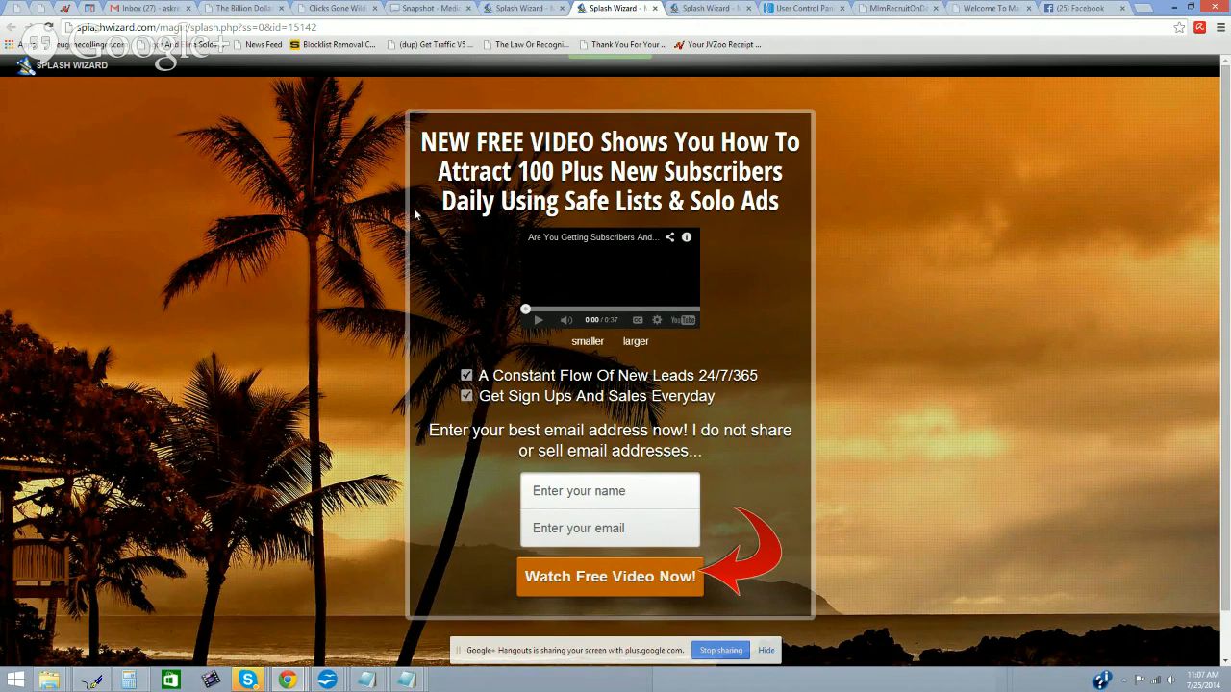
left_click(707, 8)
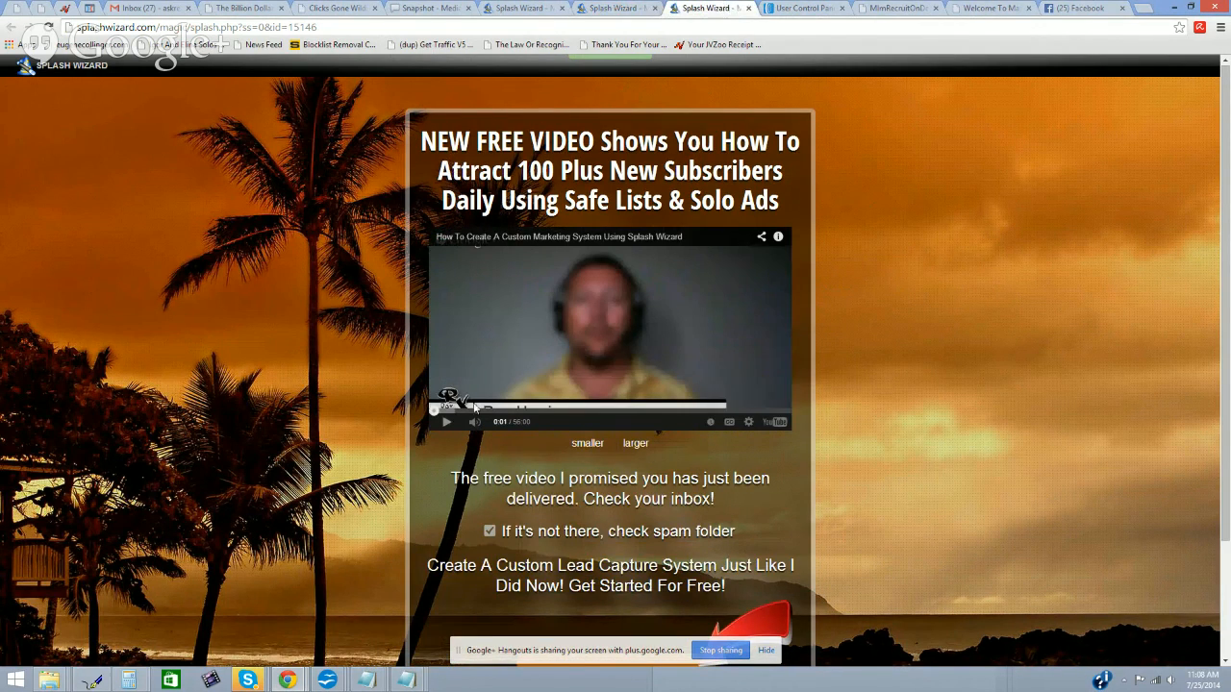
Step: Check the saved name suggestions in the 15142 opt-in form, leaving it blank
left_click(620, 8)
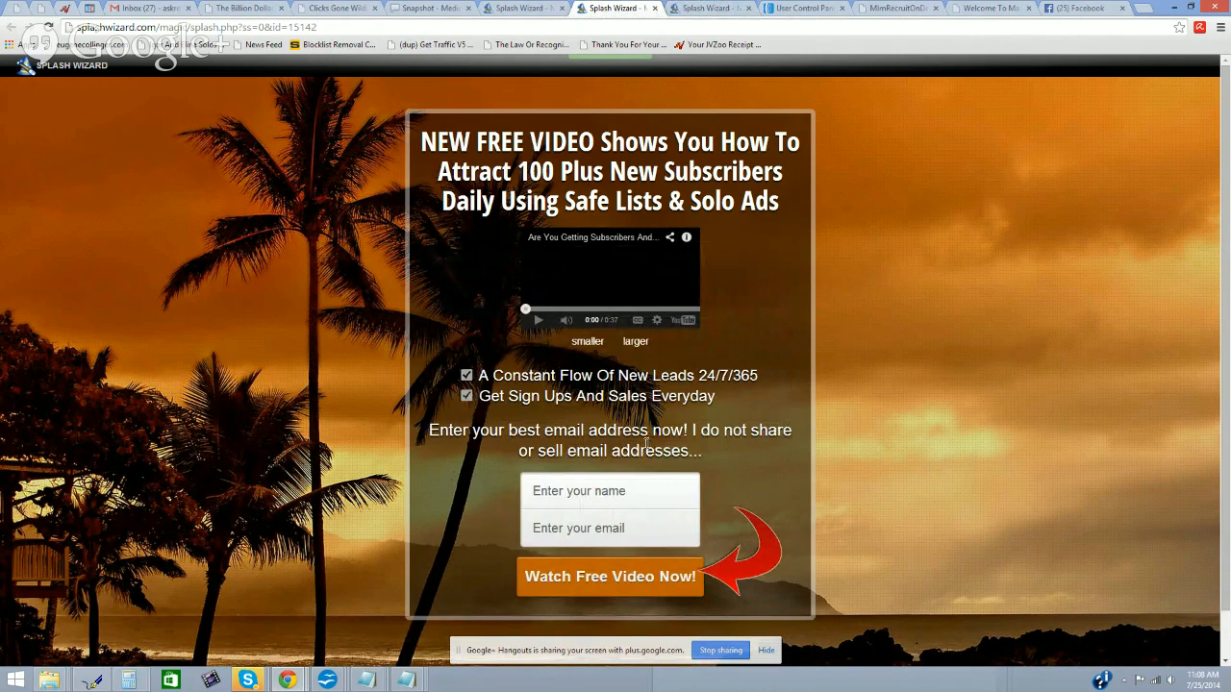
left_click(649, 487)
left_click(620, 502)
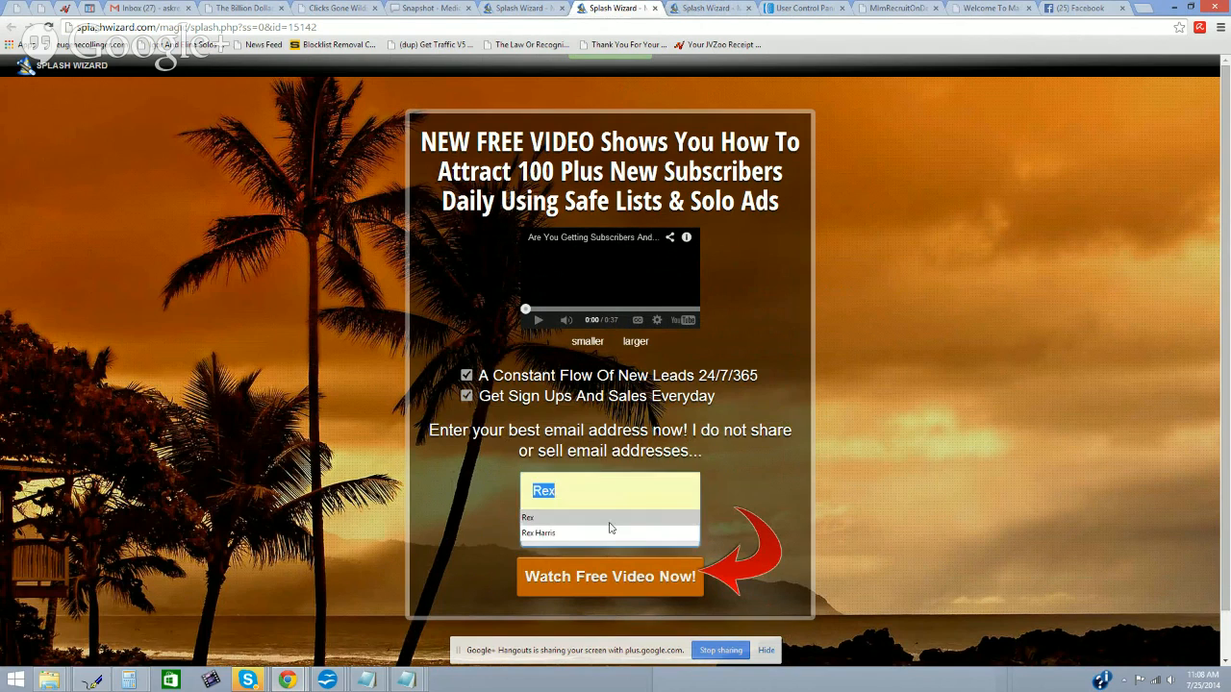
left_click(776, 397)
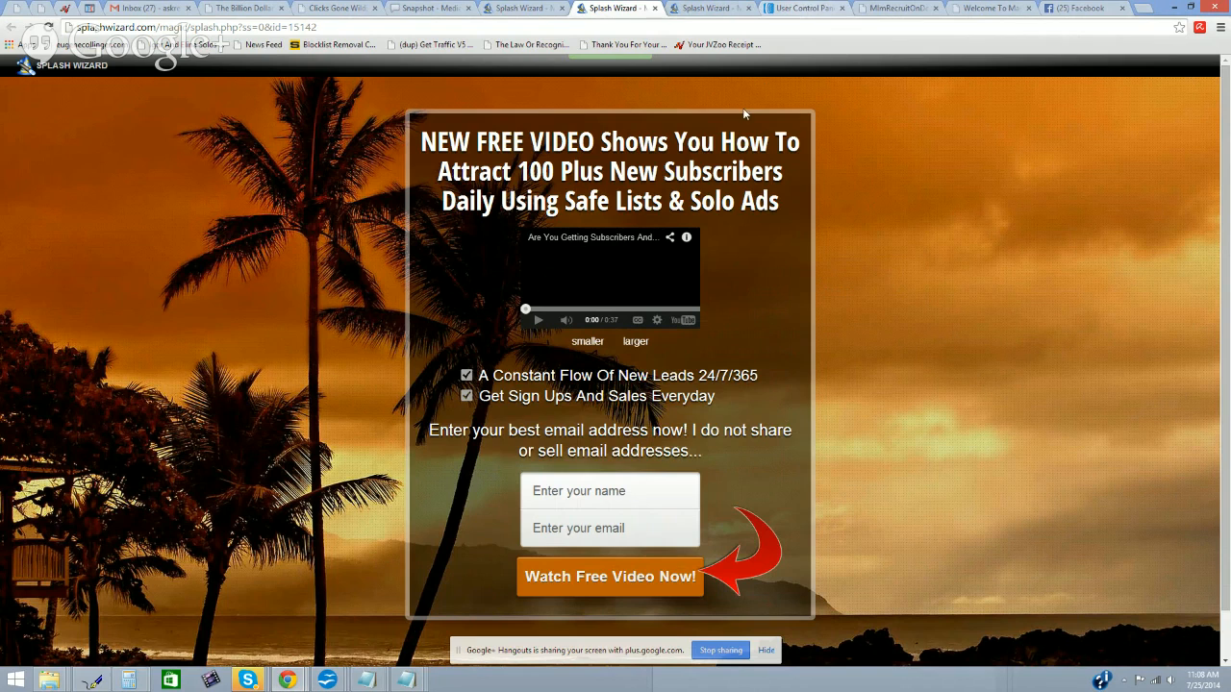
Step: Compare the opt-in and video-delivered pages, then switch to AWeber's Account Overview
left_click(707, 8)
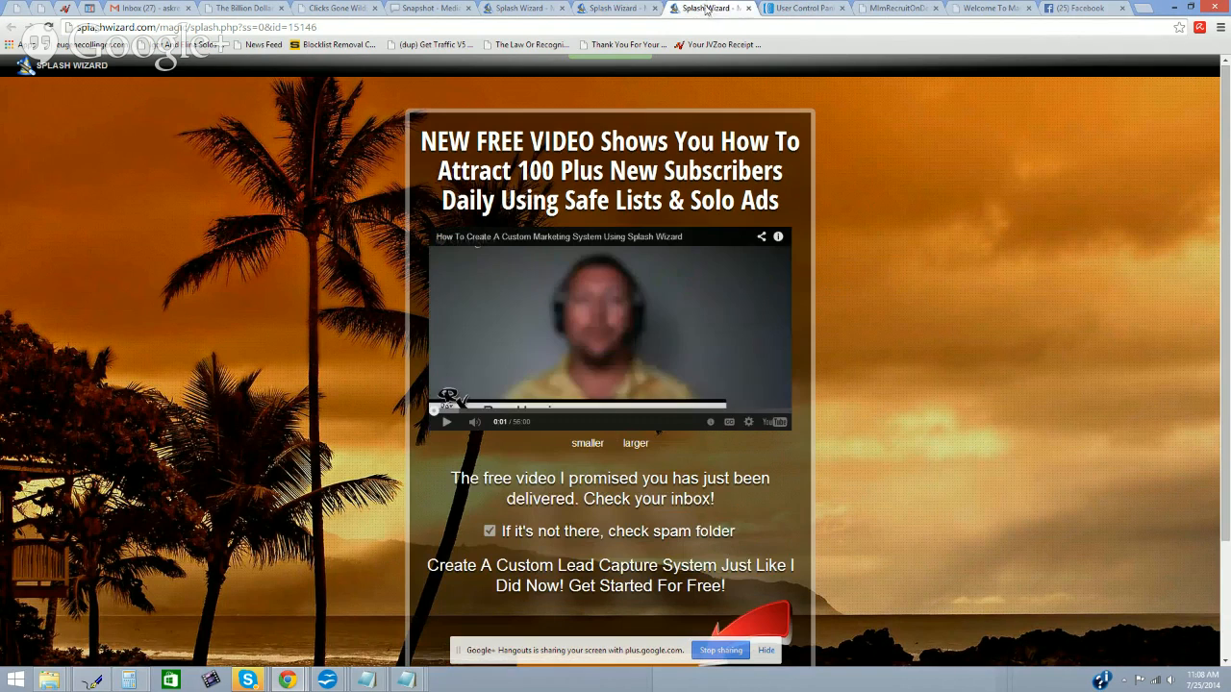
left_click(619, 9)
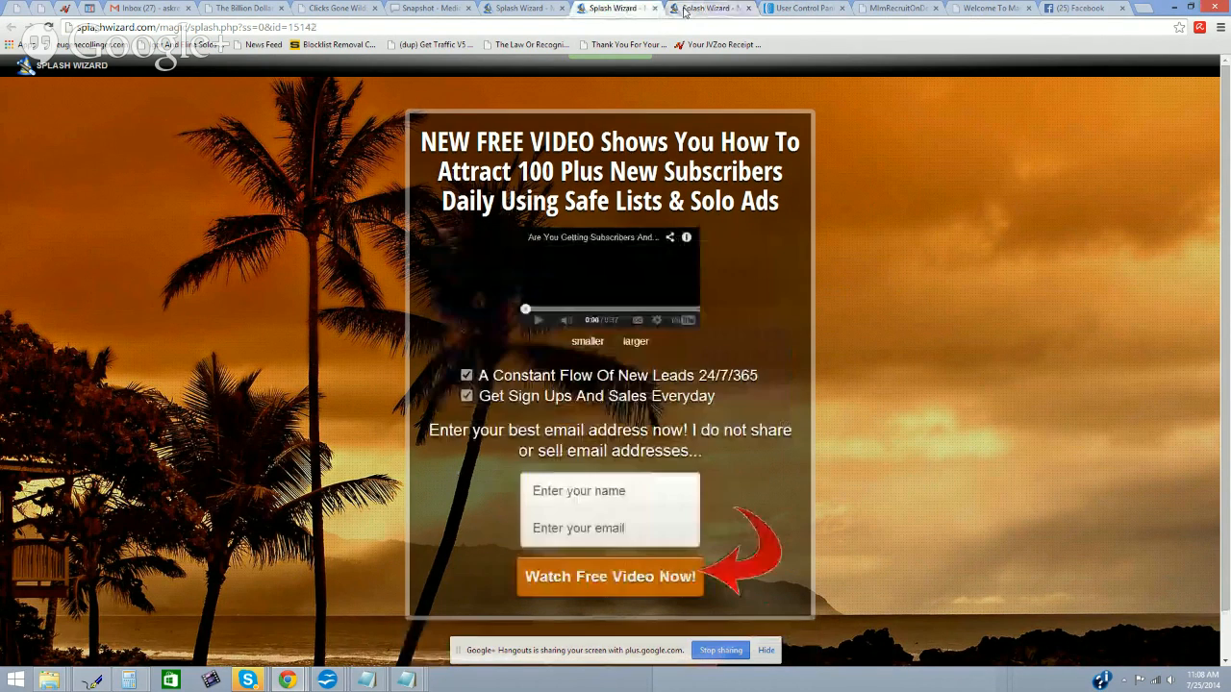
left_click(685, 12)
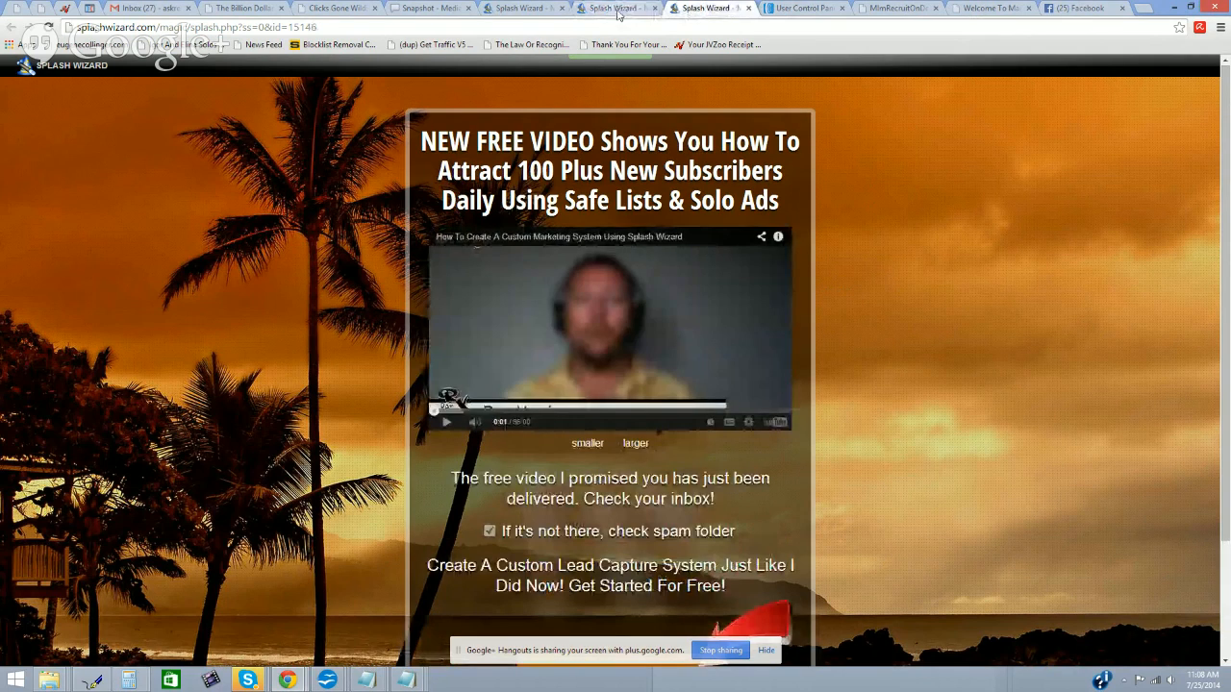
left_click(635, 12)
left_click(689, 11)
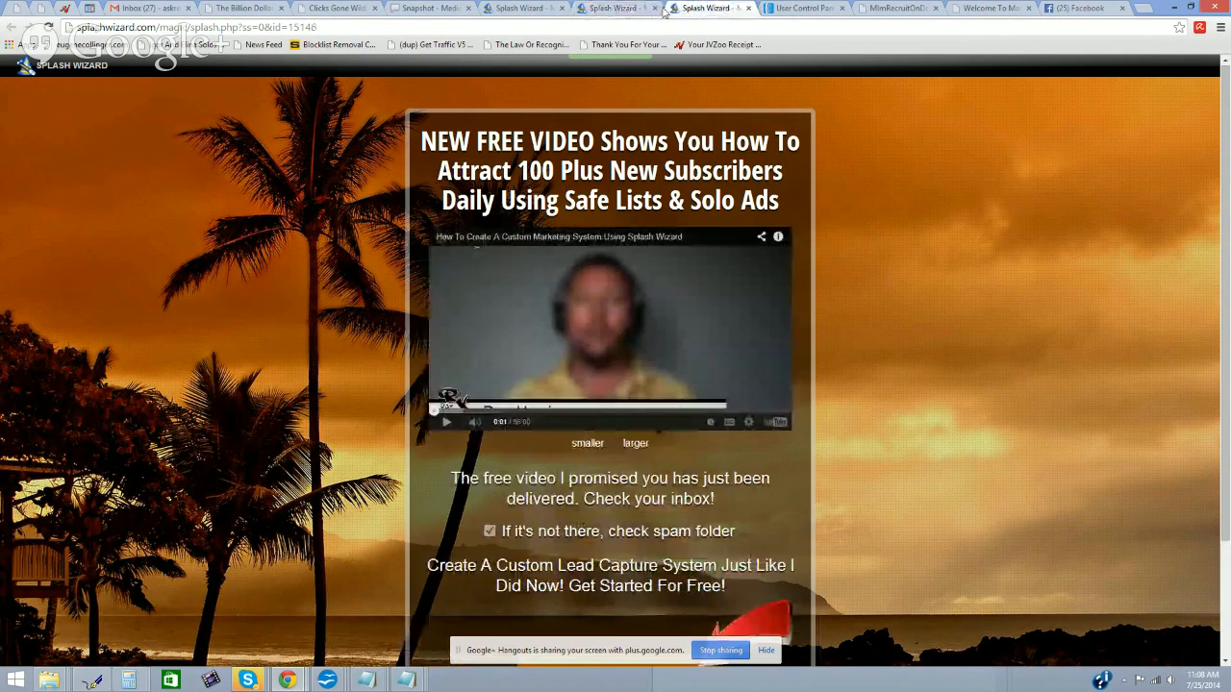
left_click(621, 10)
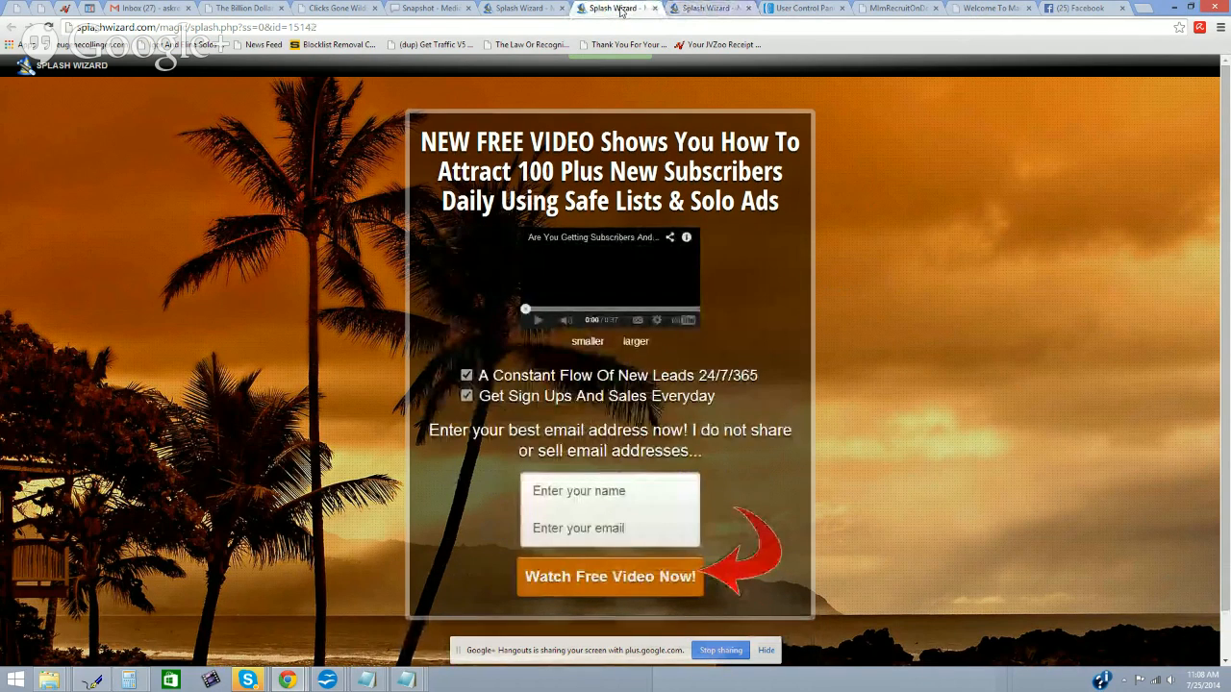
left_click(816, 8)
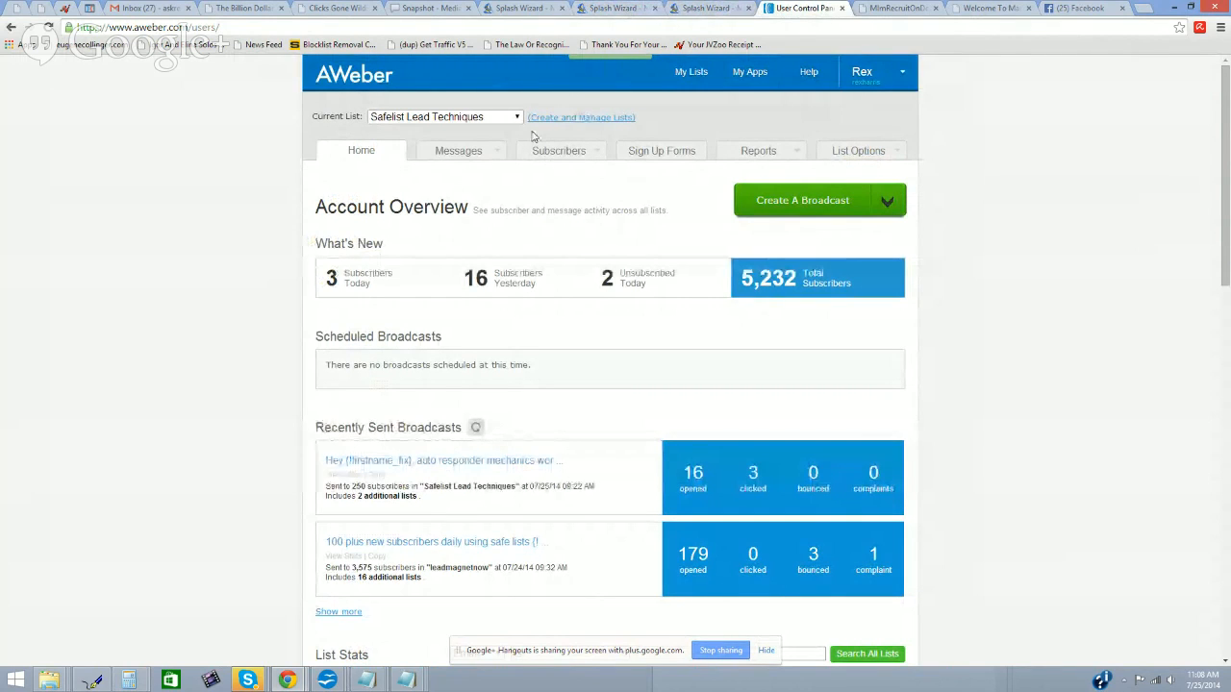
Step: Open Manage Subscribers for Safelist Lead Techniques and scroll through its 40 subscribers
left_click(619, 10)
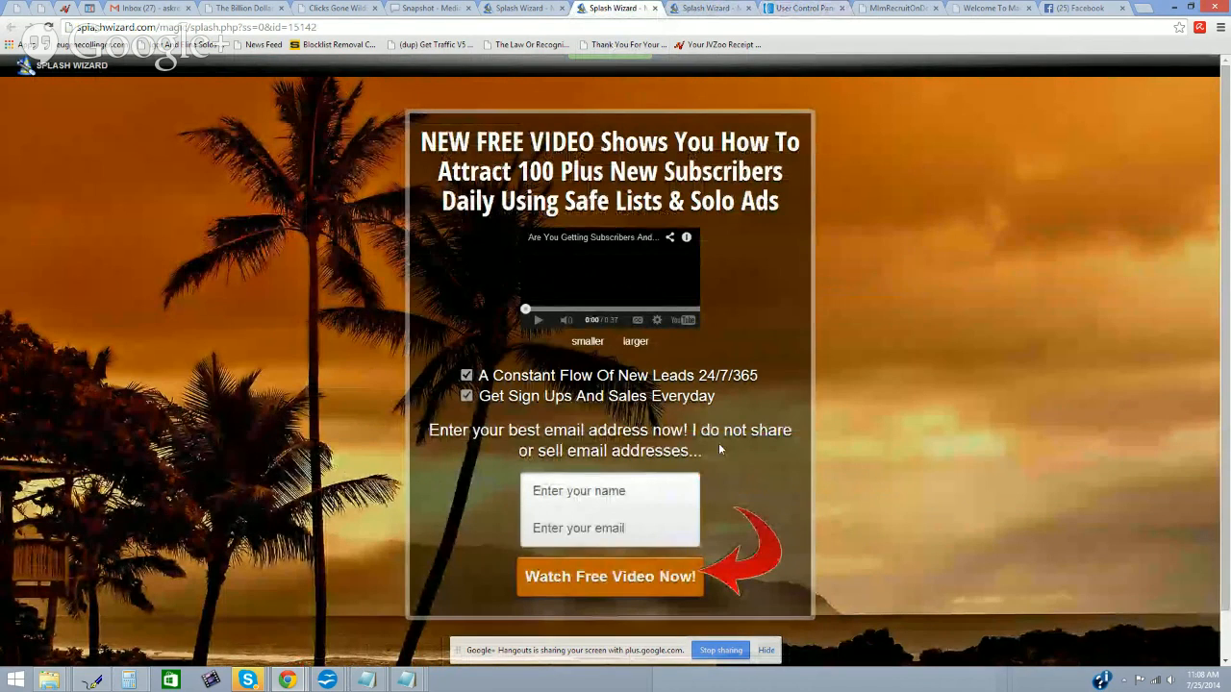
left_click(798, 9)
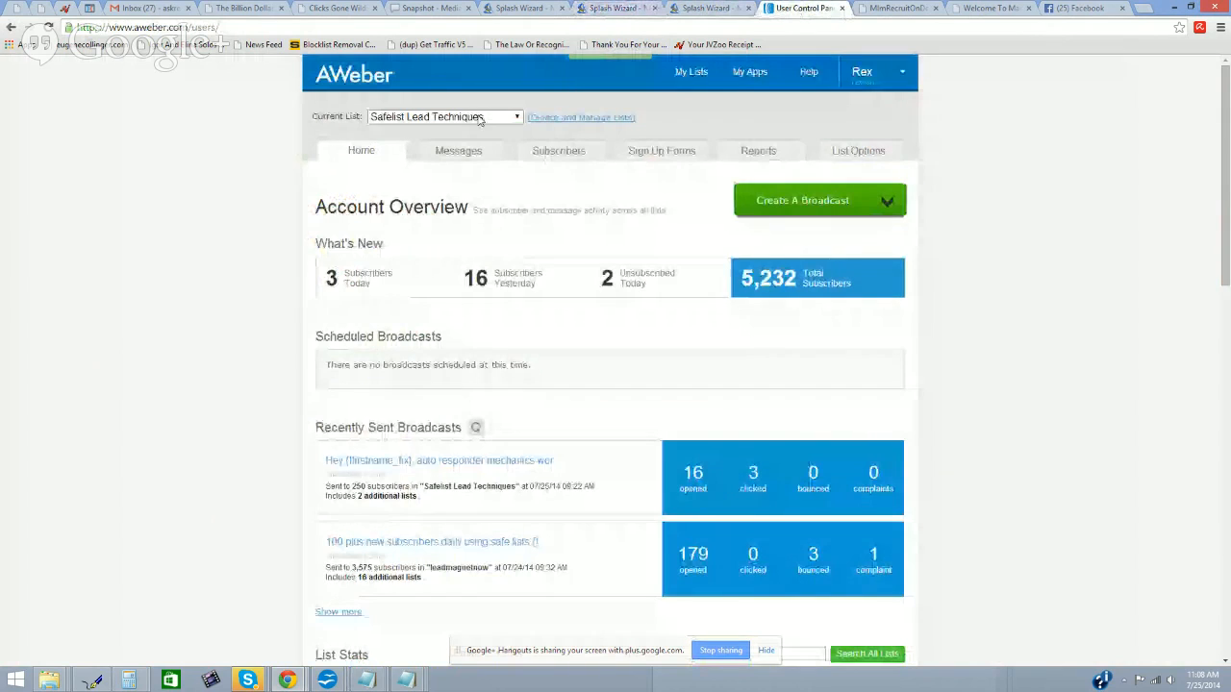
left_click(574, 174)
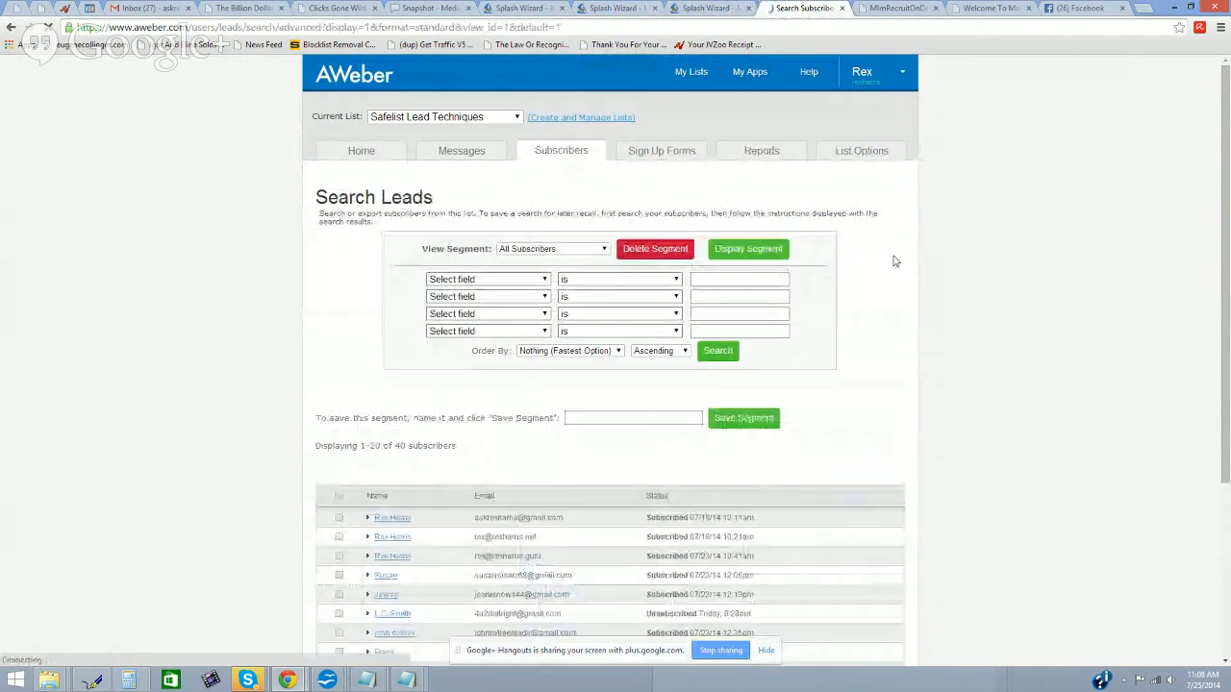
scroll(890, 262, "down", 5)
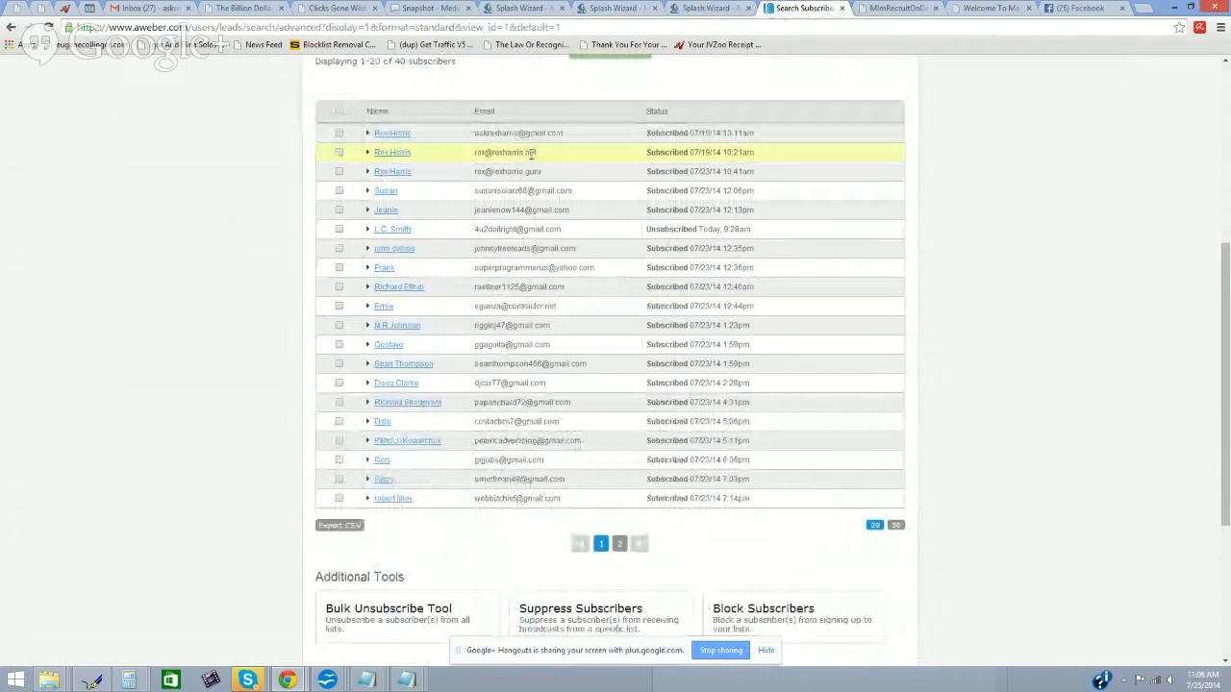
scroll(530, 156, "up", 3)
scroll(530, 156, "up", 2)
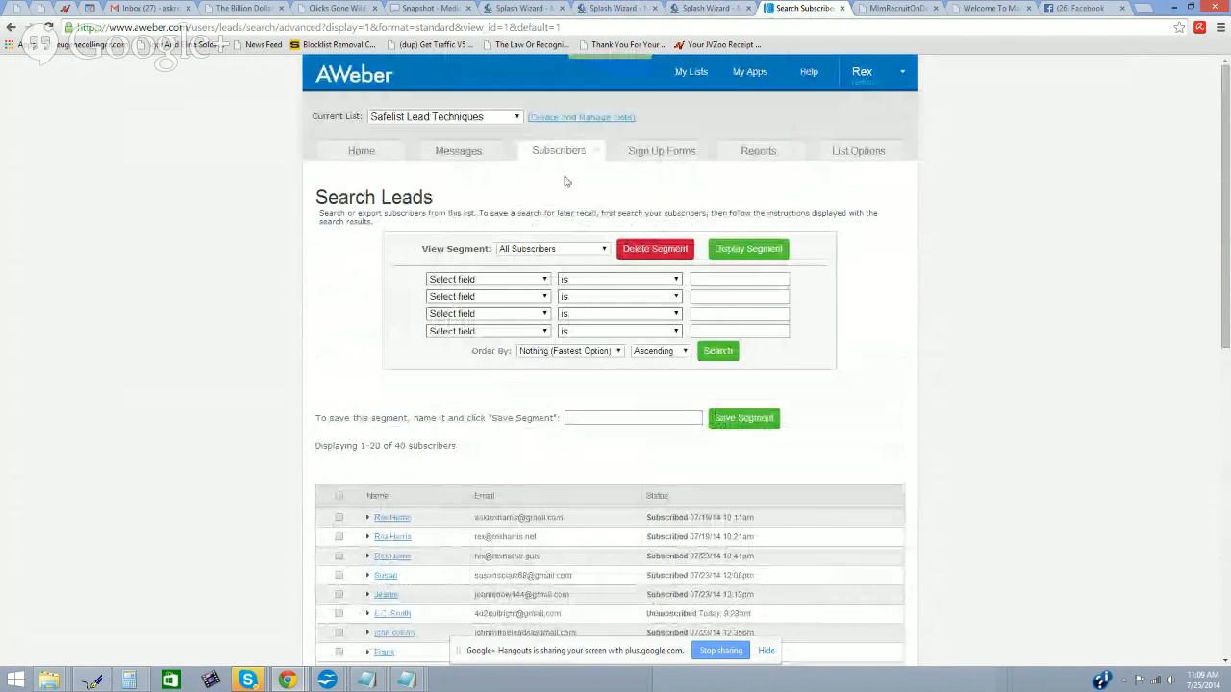
mouse_move(493, 157)
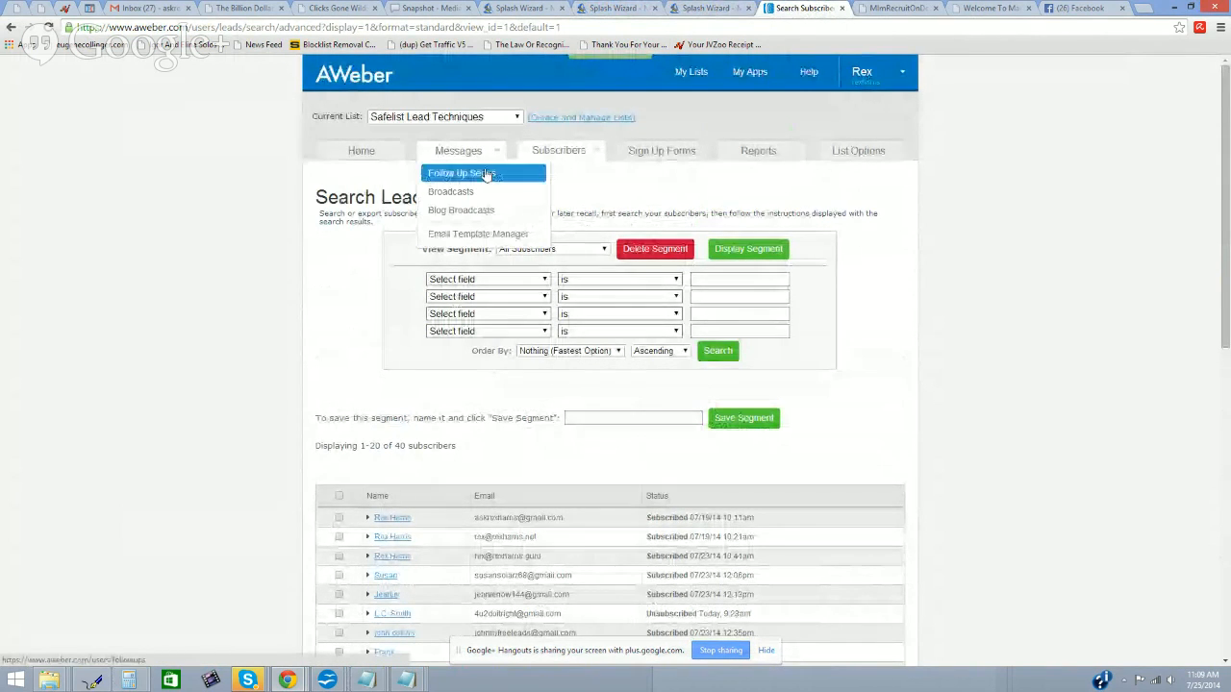
Step: View the Follow Up Series, then load Broadcasts showing one sent broadcast with 16 opens and 3 clicks
left_click(488, 174)
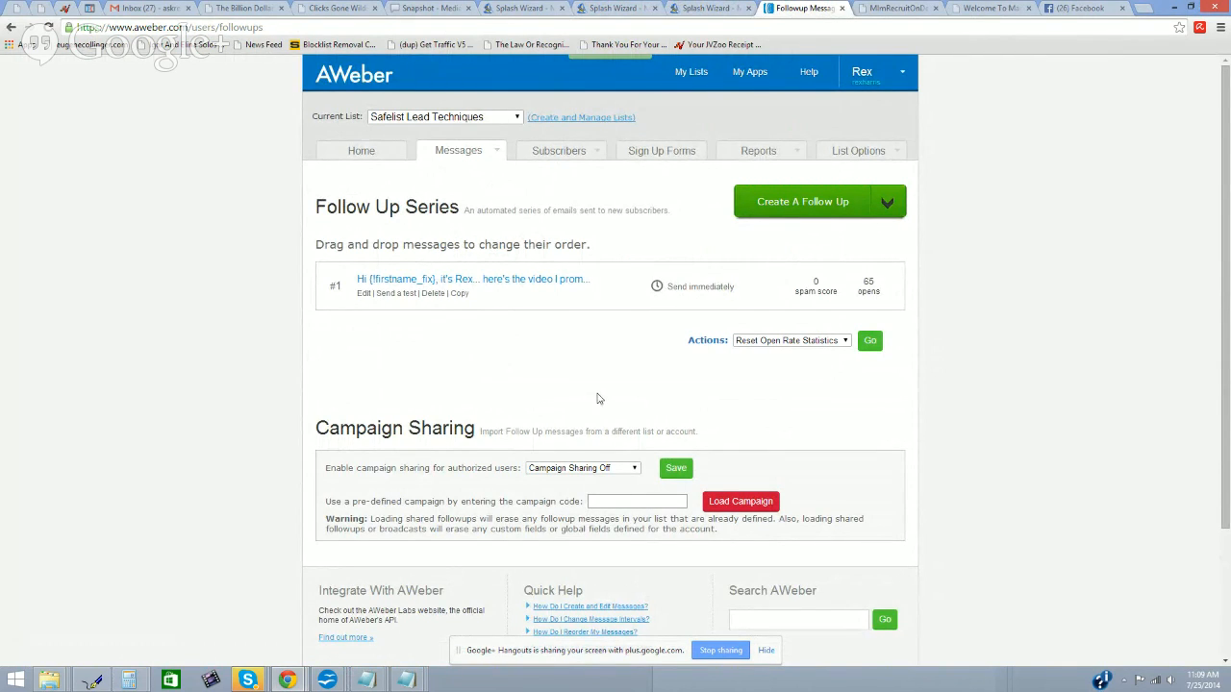
mouse_move(494, 151)
left_click(481, 194)
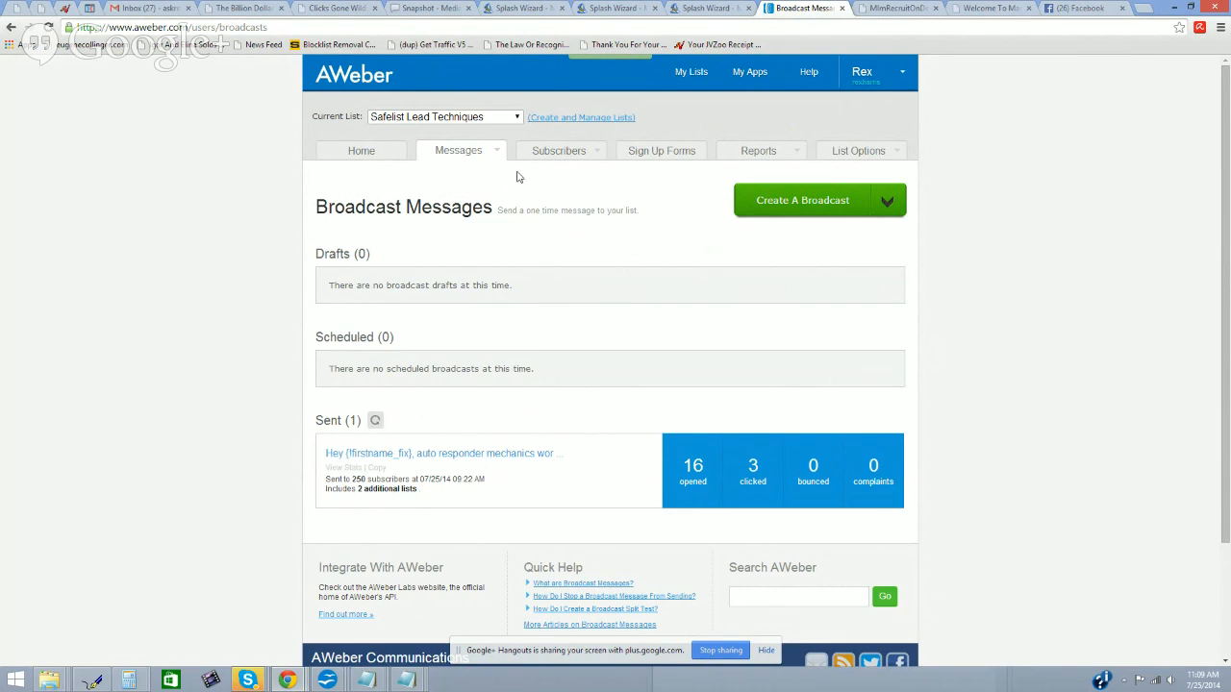
mouse_move(497, 156)
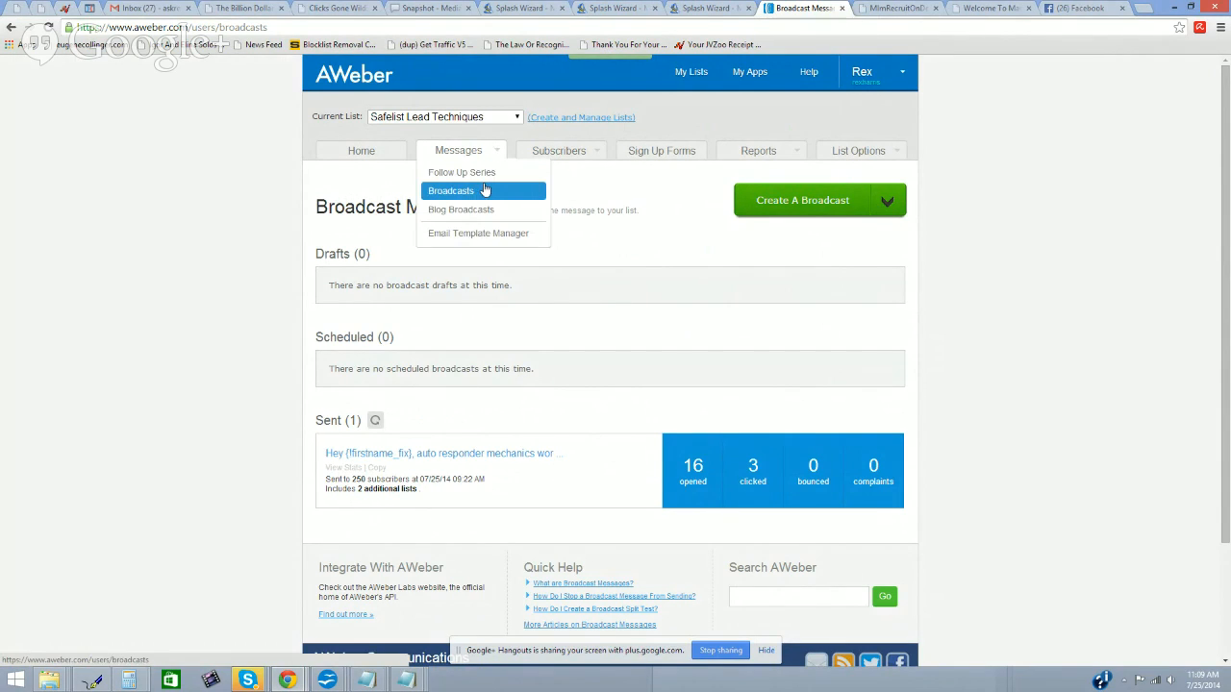
left_click(484, 190)
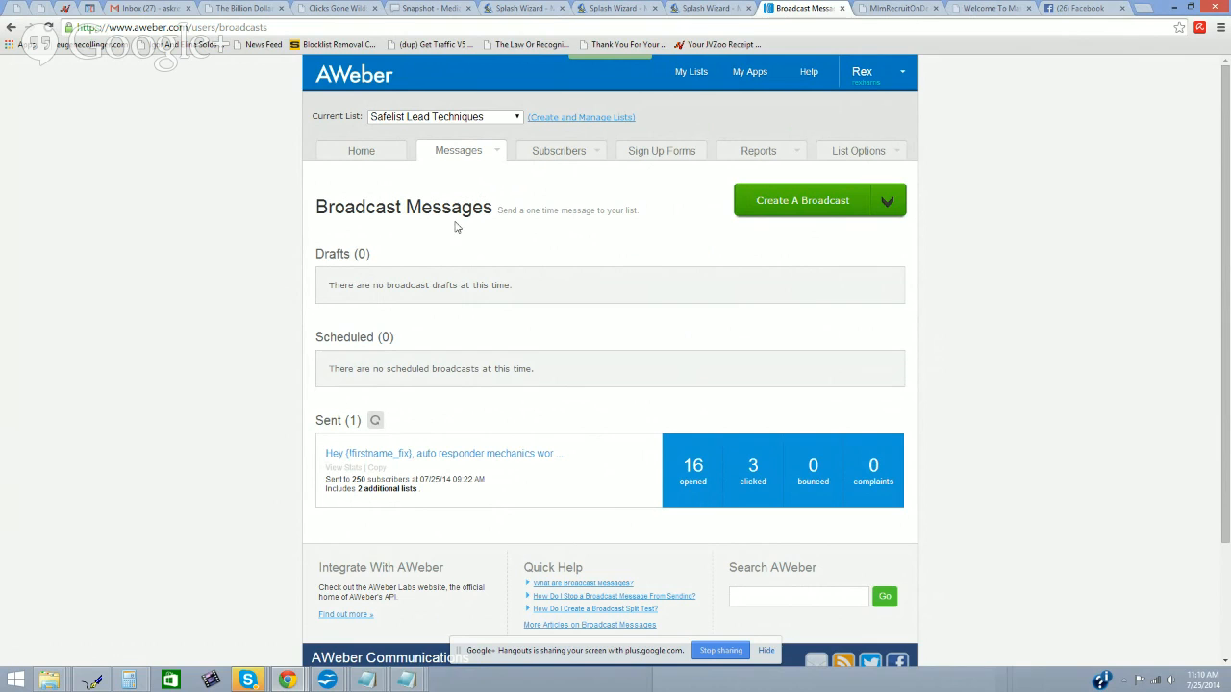
mouse_move(329, 682)
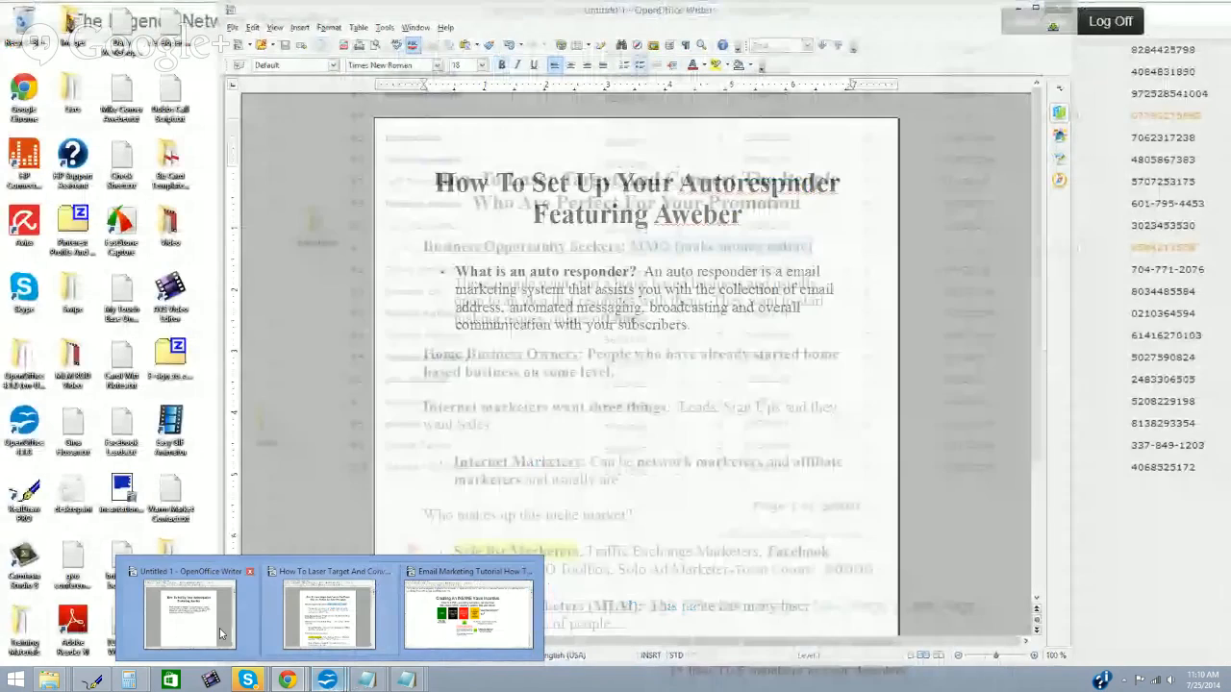
Step: Back in Writer, add a new bullet reading 'How to set up an auto responder:' after the definition
left_click(221, 634)
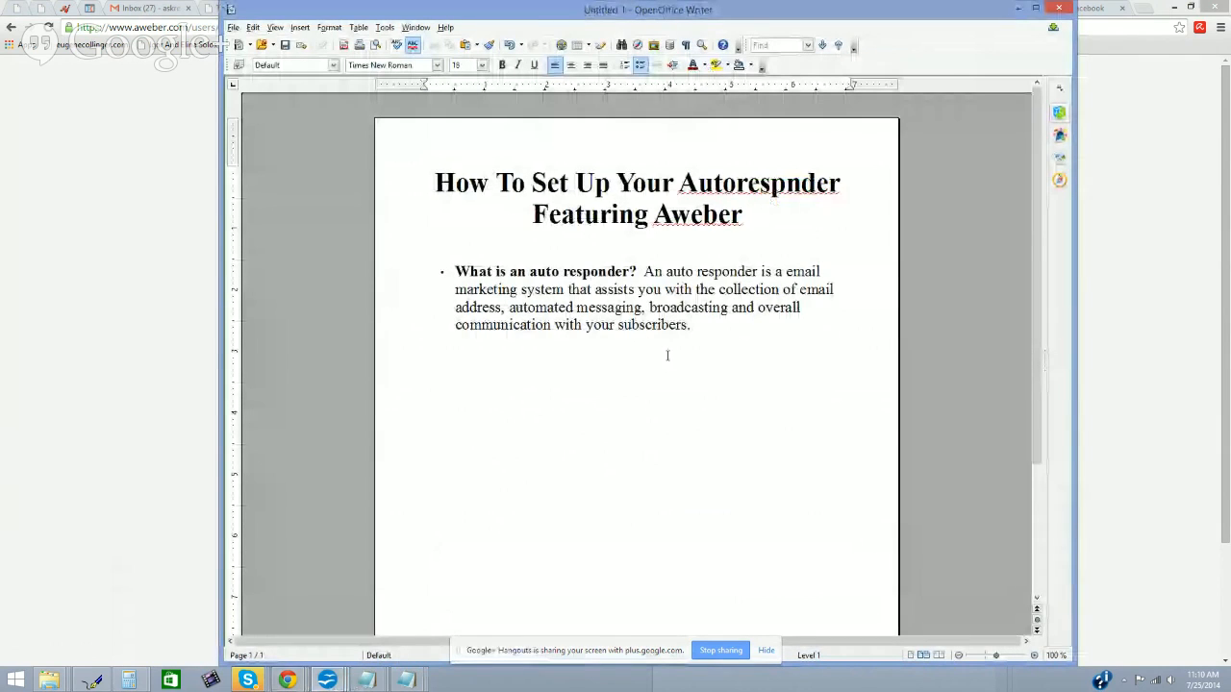
key("Return")
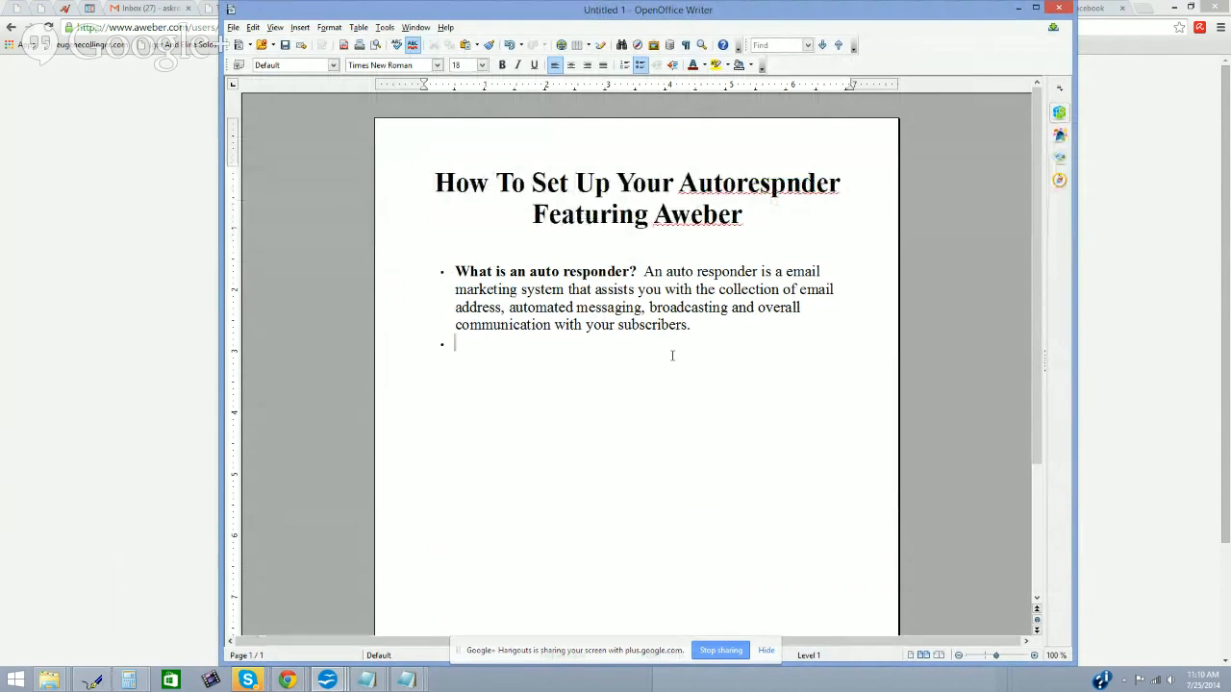
left_click(703, 326)
key("Return")
type("How t")
key("BackSpace")
type("do")
key("BackSpace")
key("BackSpace")
type("to set up")
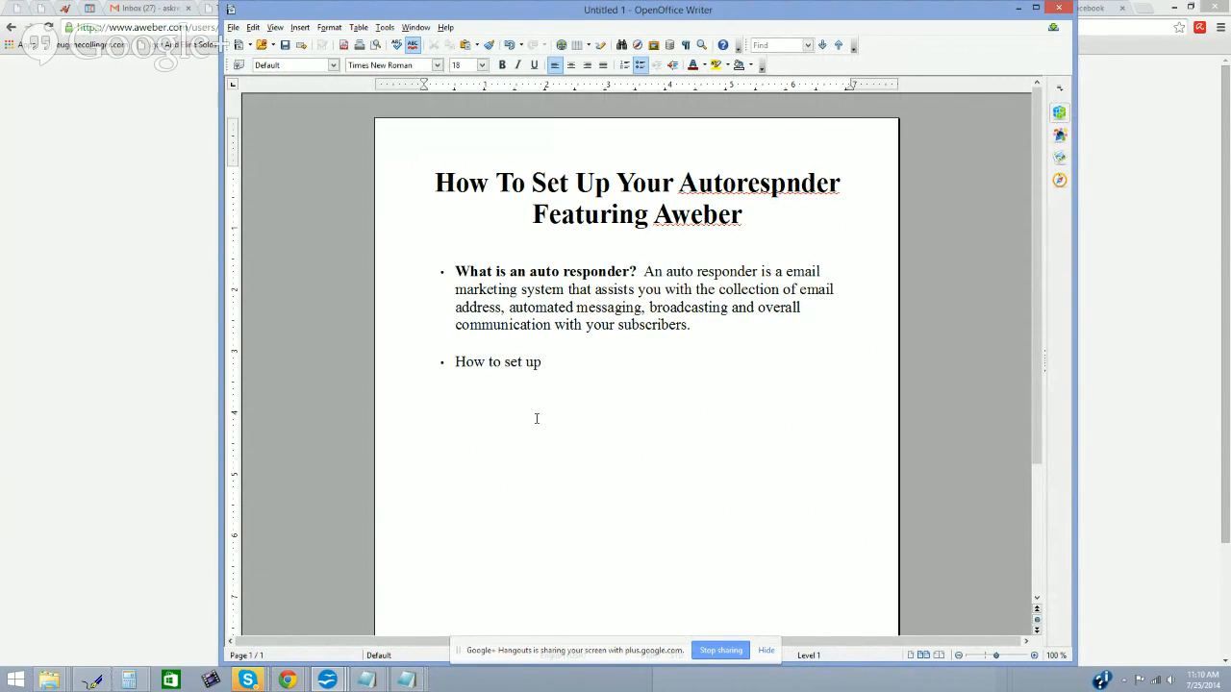
type(" an auto responder:")
Step: Make the 'How to set up an auto responder:' line bold
left_click_drag(660, 361, 457, 358)
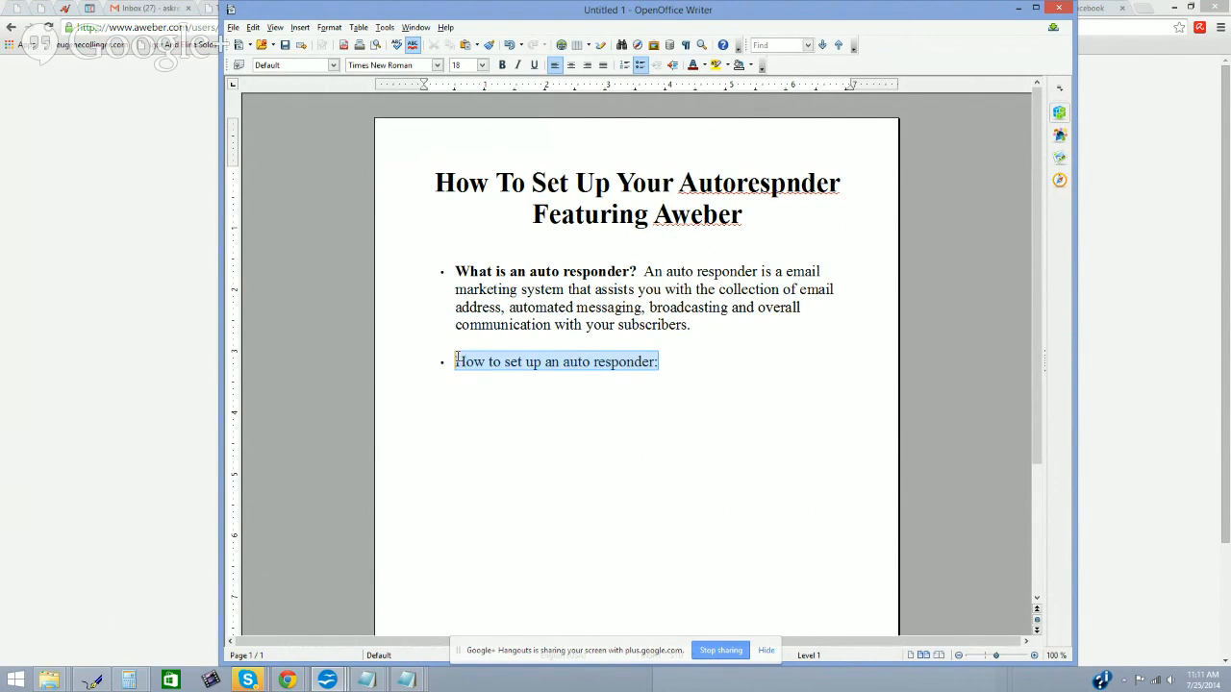
left_click(502, 65)
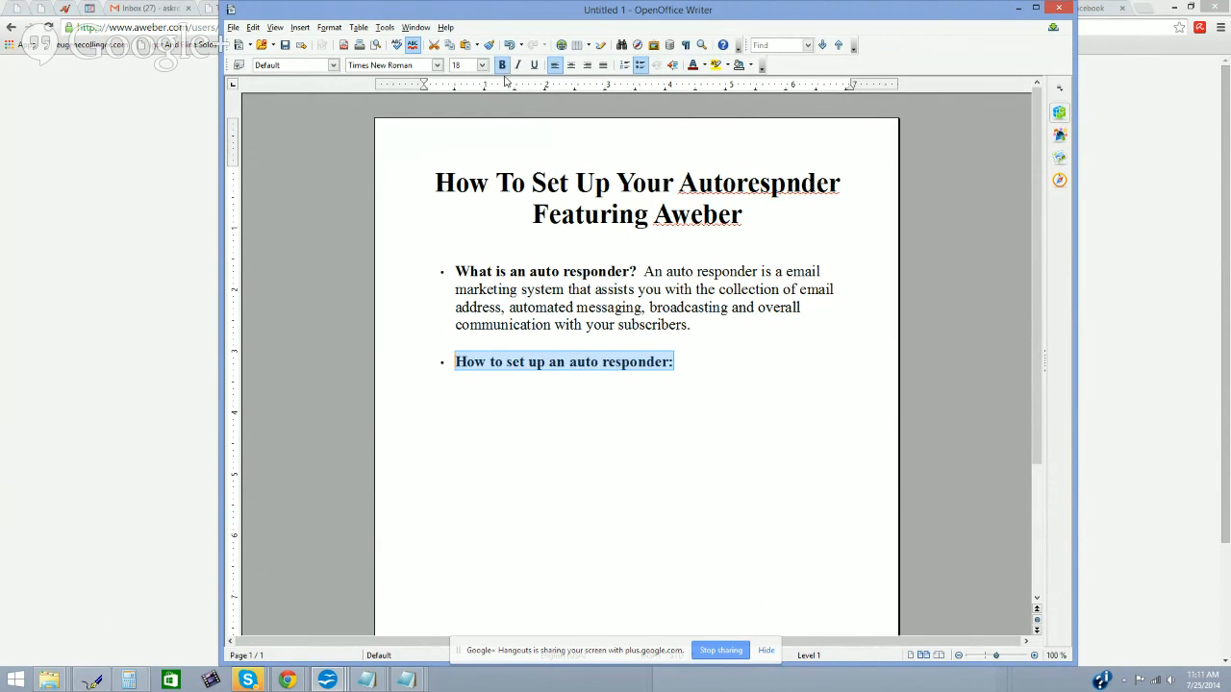
left_click(677, 362)
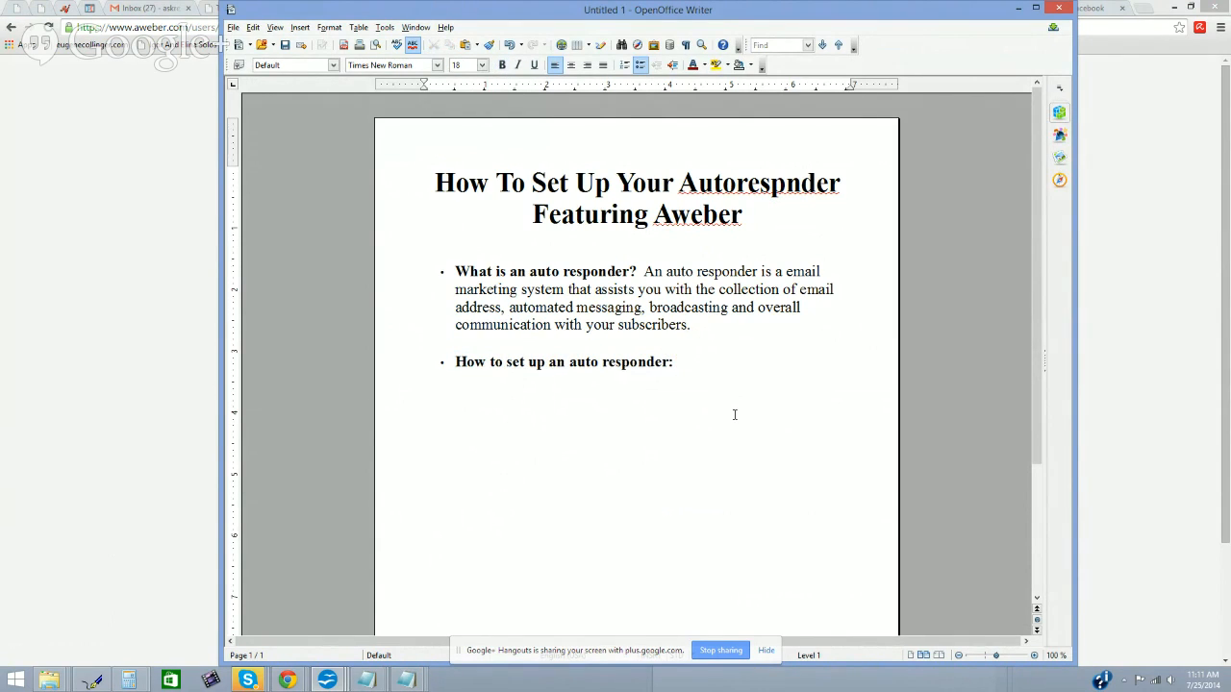
key("BackSpace")
Step: Add the unbolded sentence that the list, subscription form and automated messages are the three core components
type("The list, s")
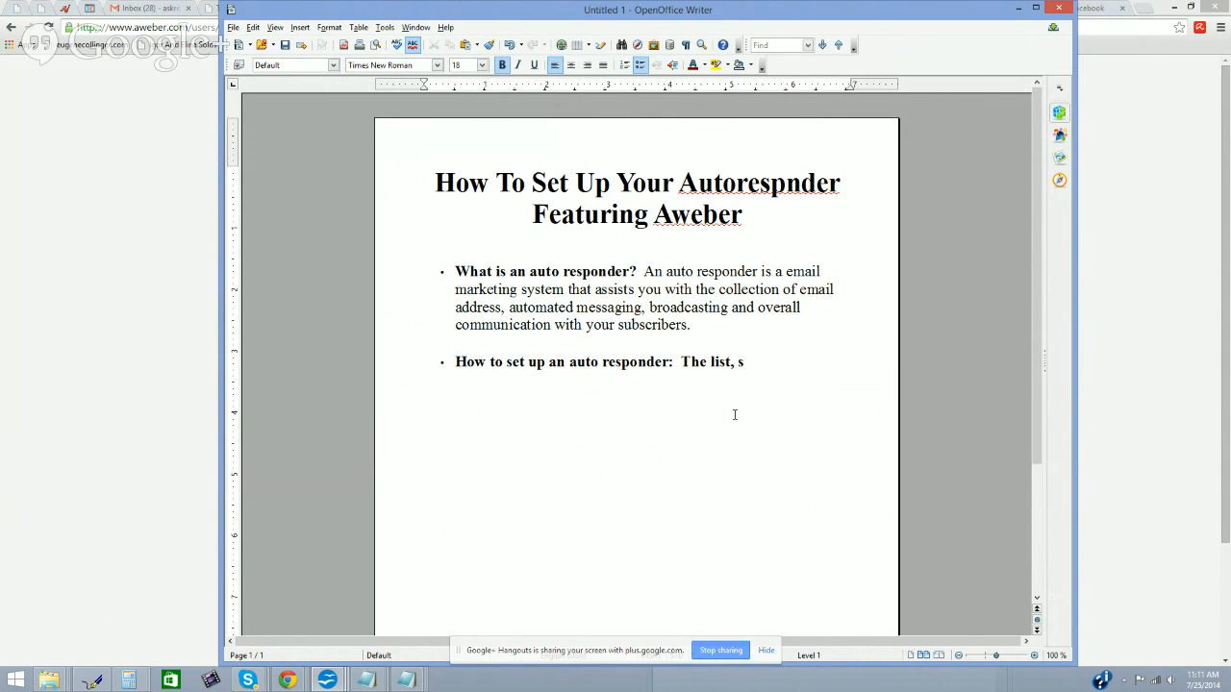
type("ubscription ")
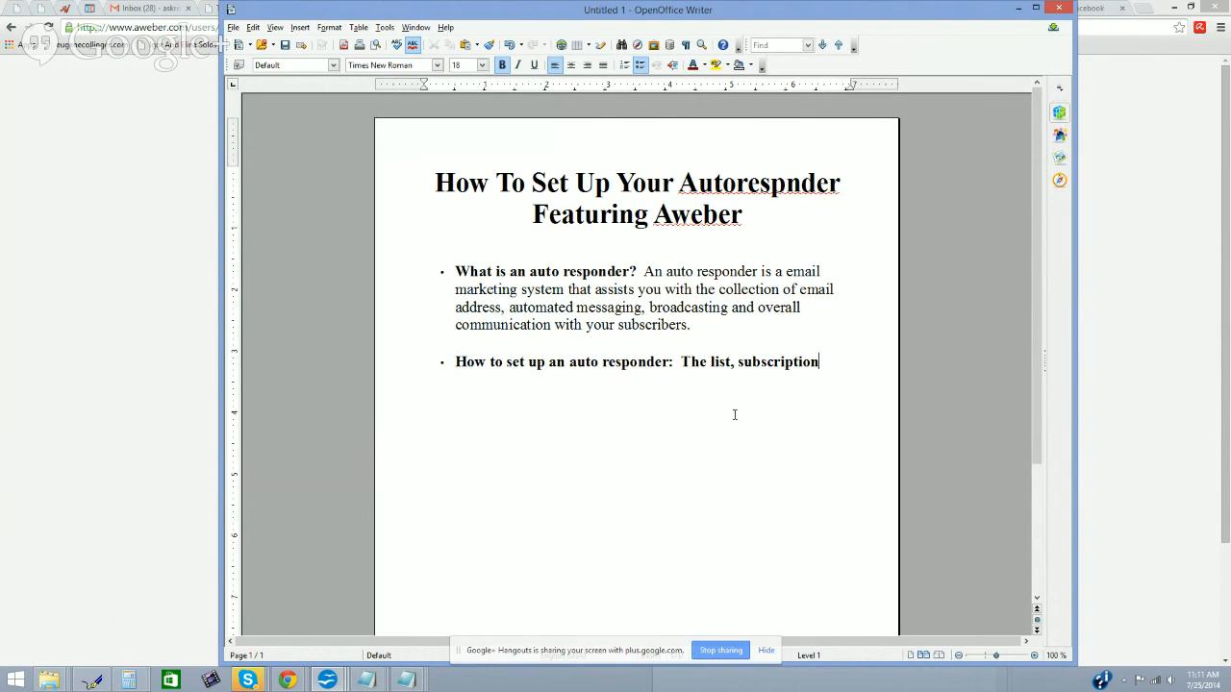
type("form and the automated")
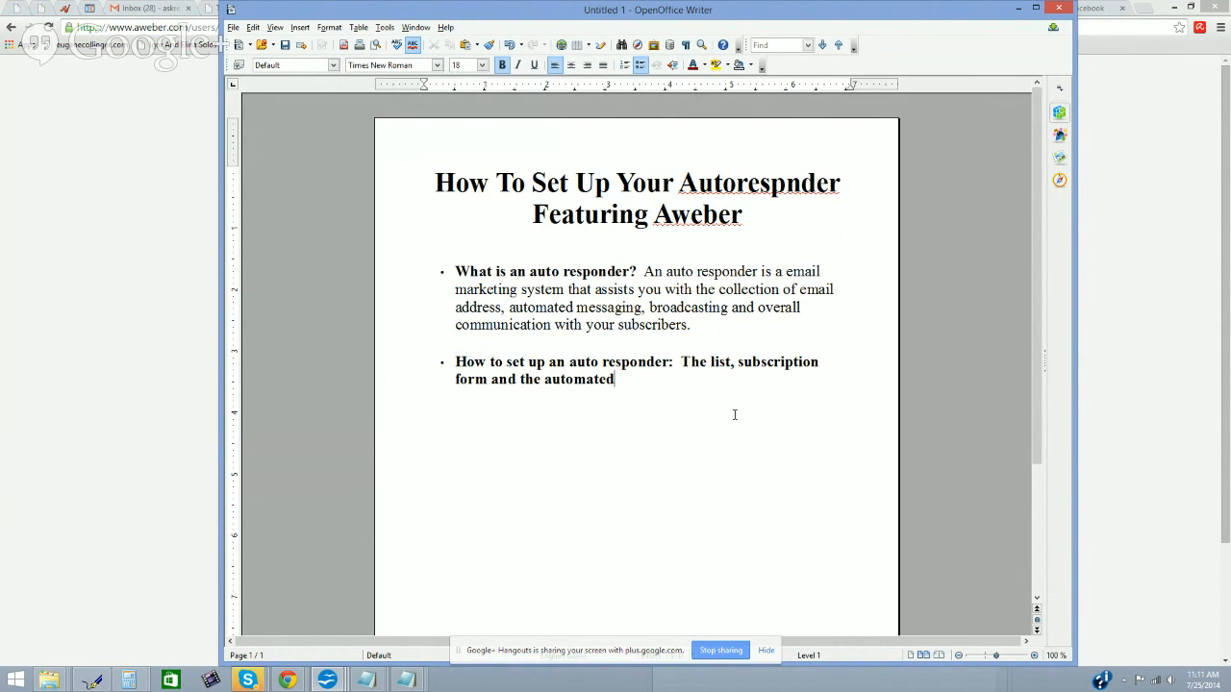
type(" mess")
type("ages")
type("are the thre")
type("e core")
type(" comp")
type("onents that ne")
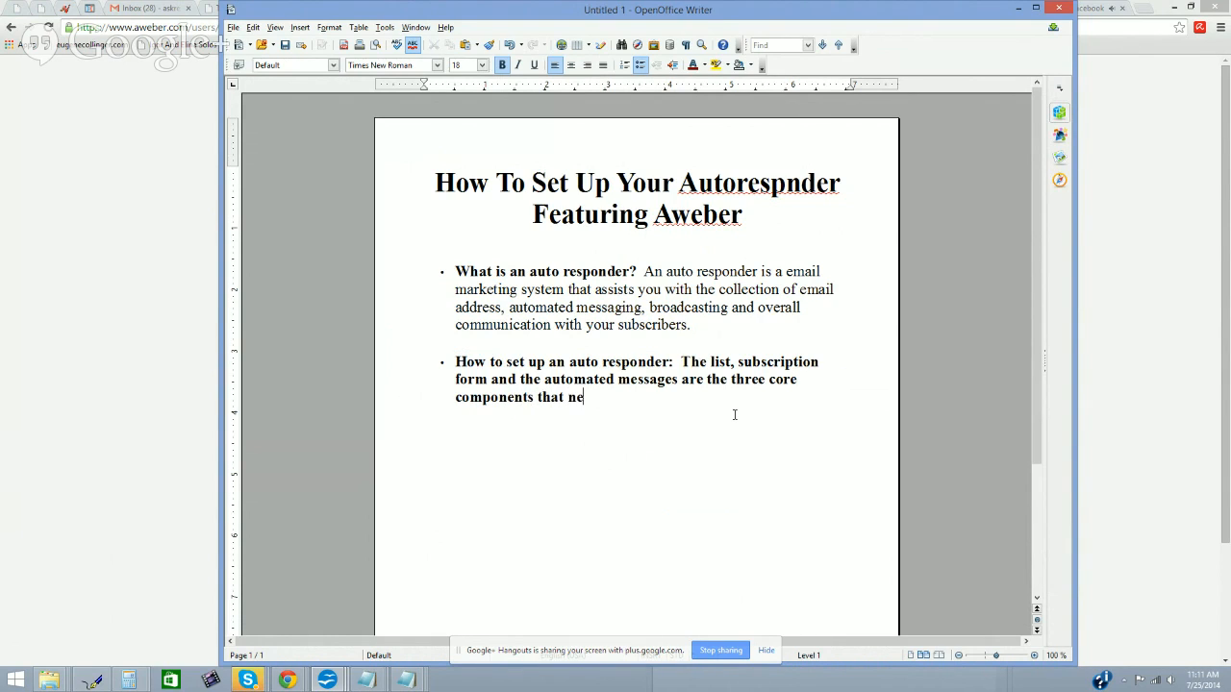
type("ed to be set up in your au")
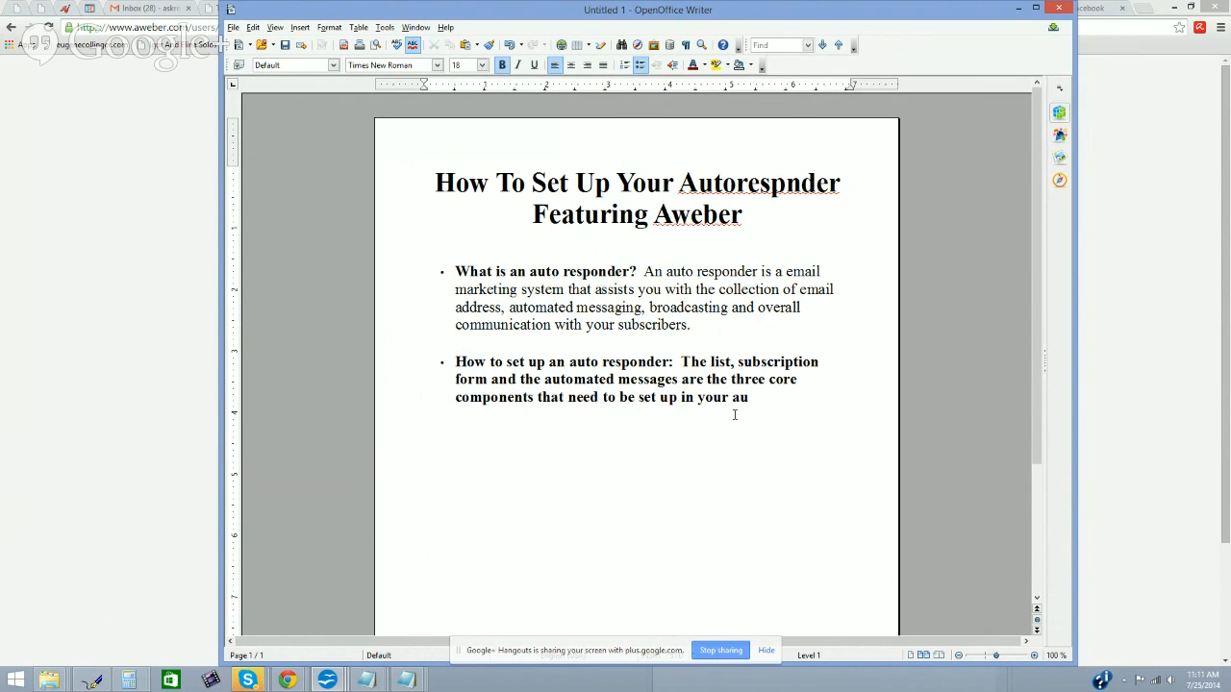
type("to responder system.")
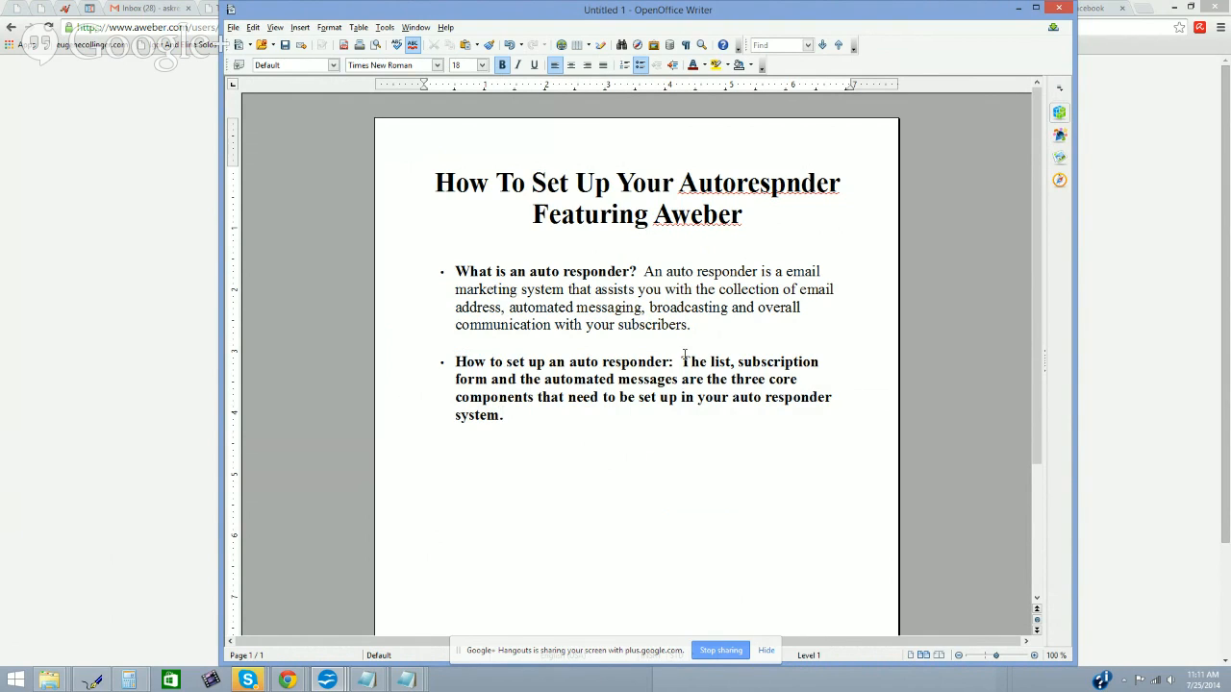
left_click_drag(683, 362, 714, 439)
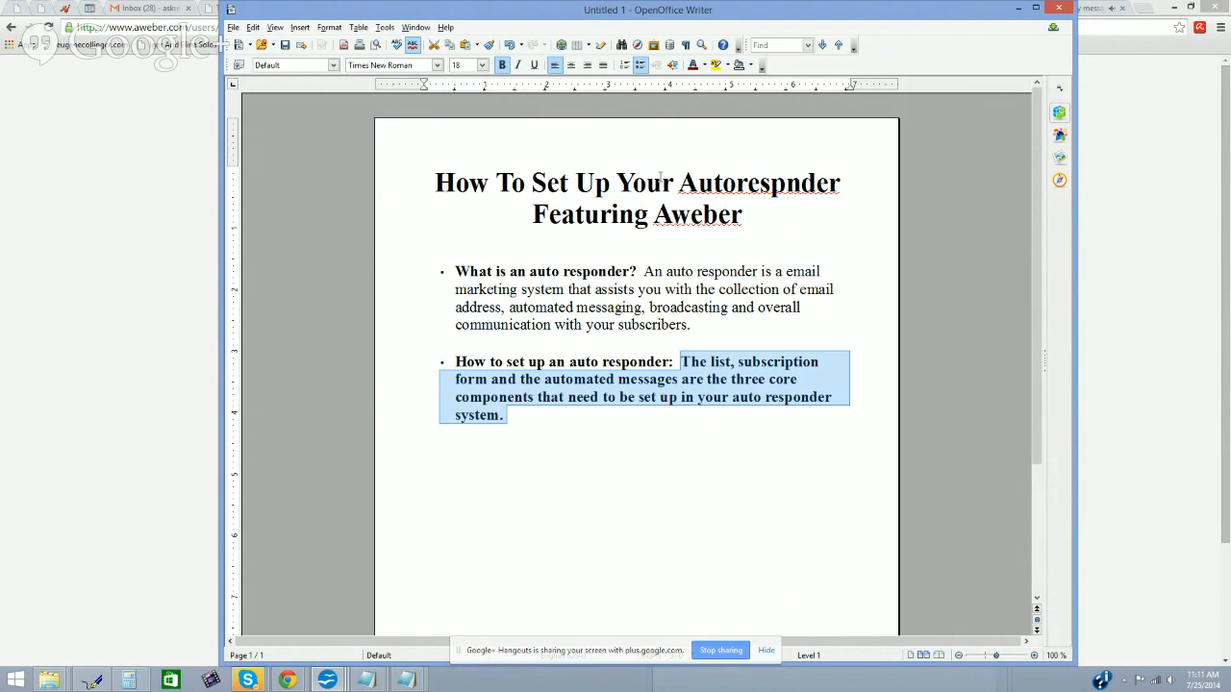
left_click(502, 64)
left_click(609, 188)
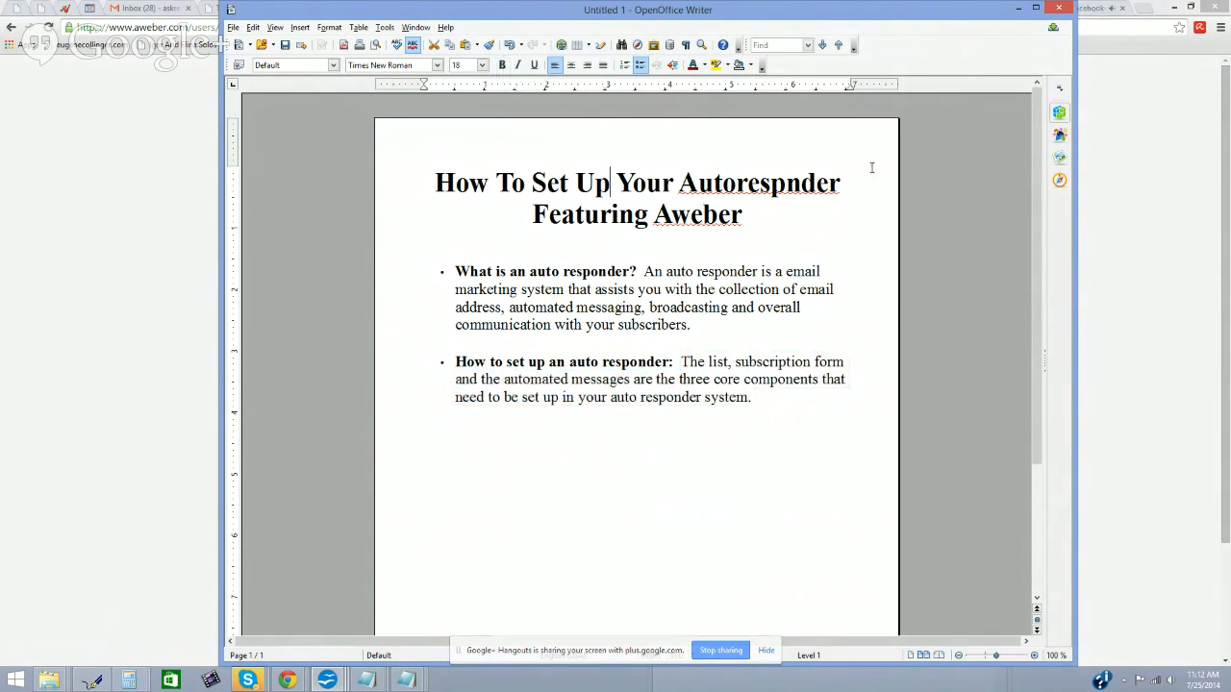
Step: Minimize Writer to bring back AWeber's Broadcast Messages page in Chrome
left_click(1018, 9)
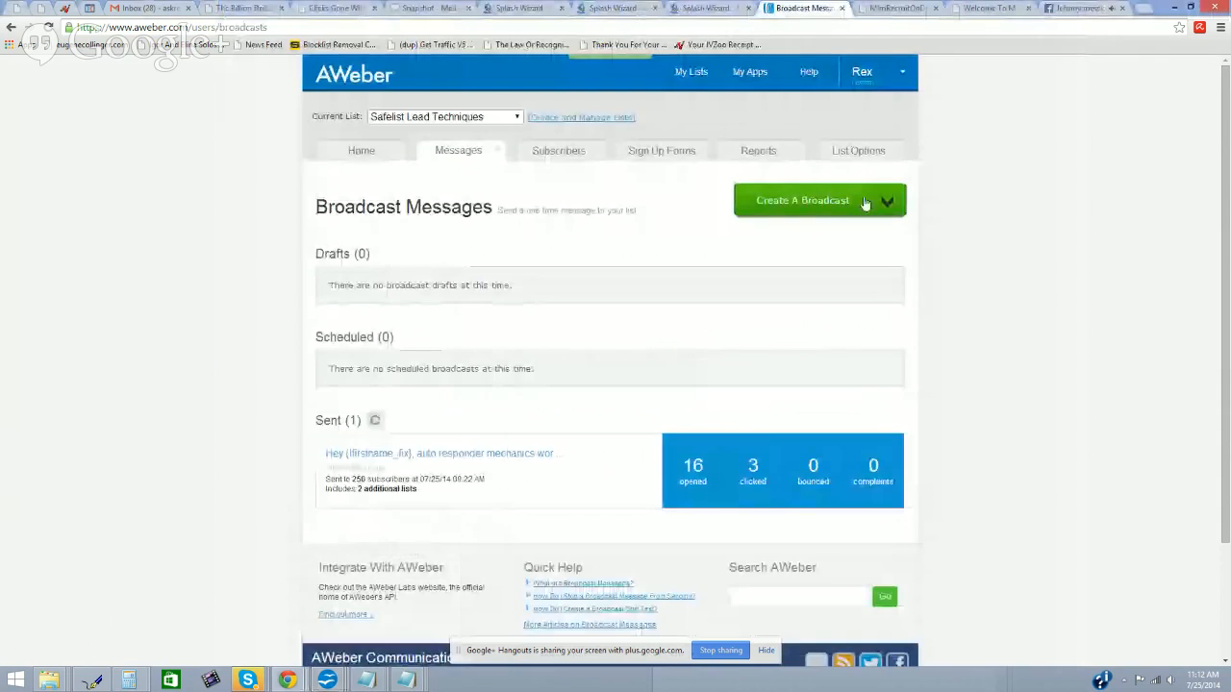
scroll(671, 251, "down", 3)
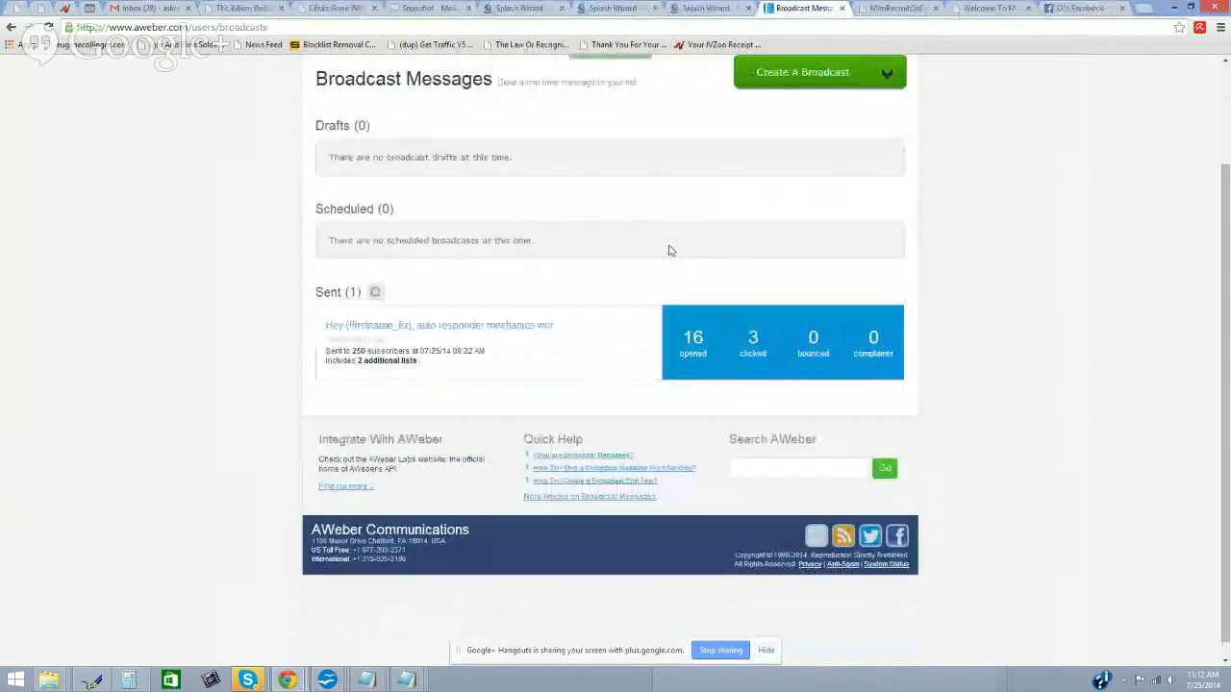
scroll(670, 251, "up", 3)
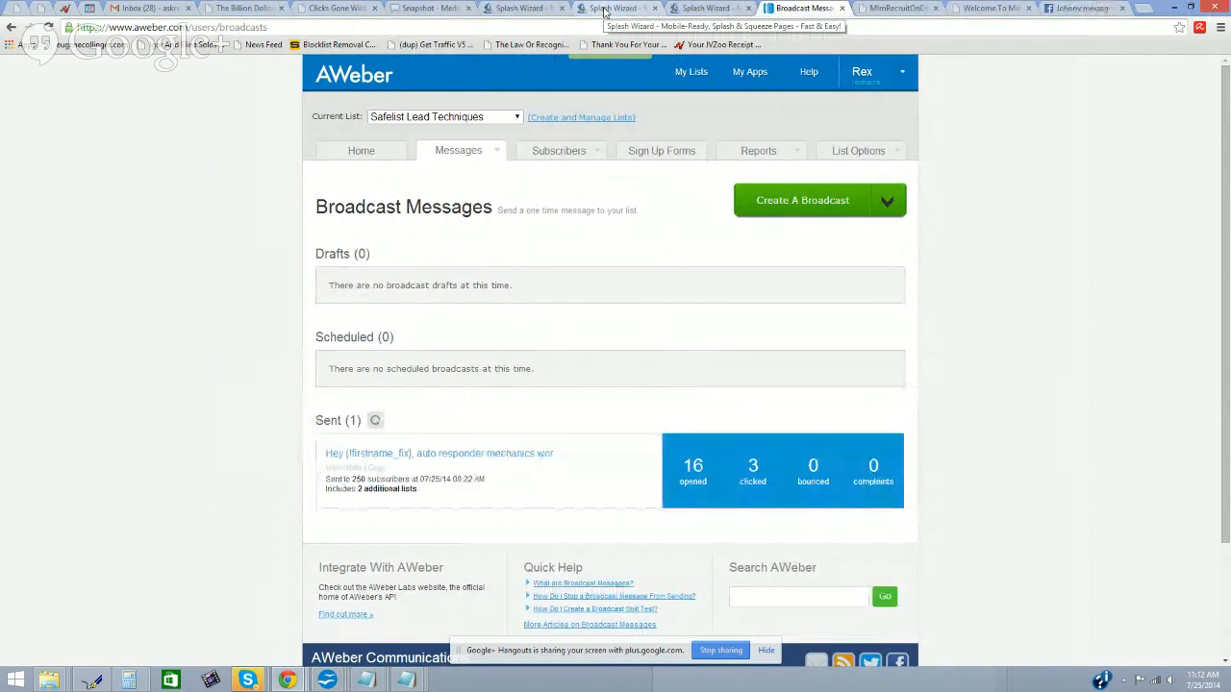
left_click(604, 10)
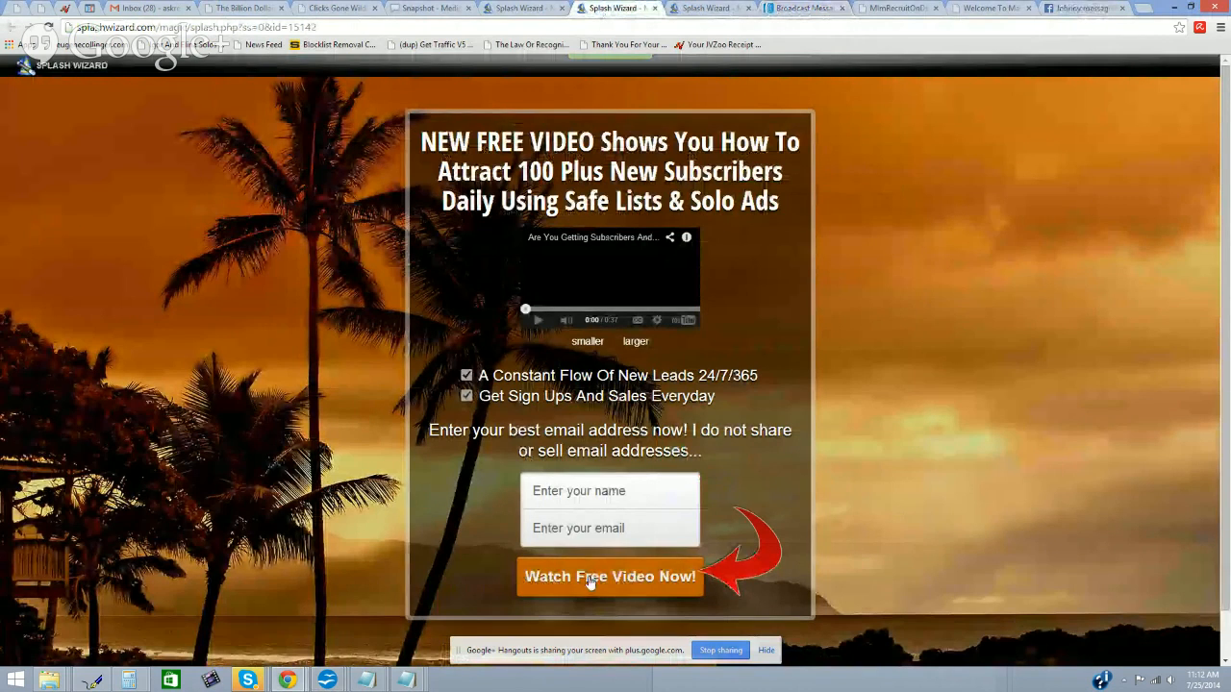
left_click(693, 10)
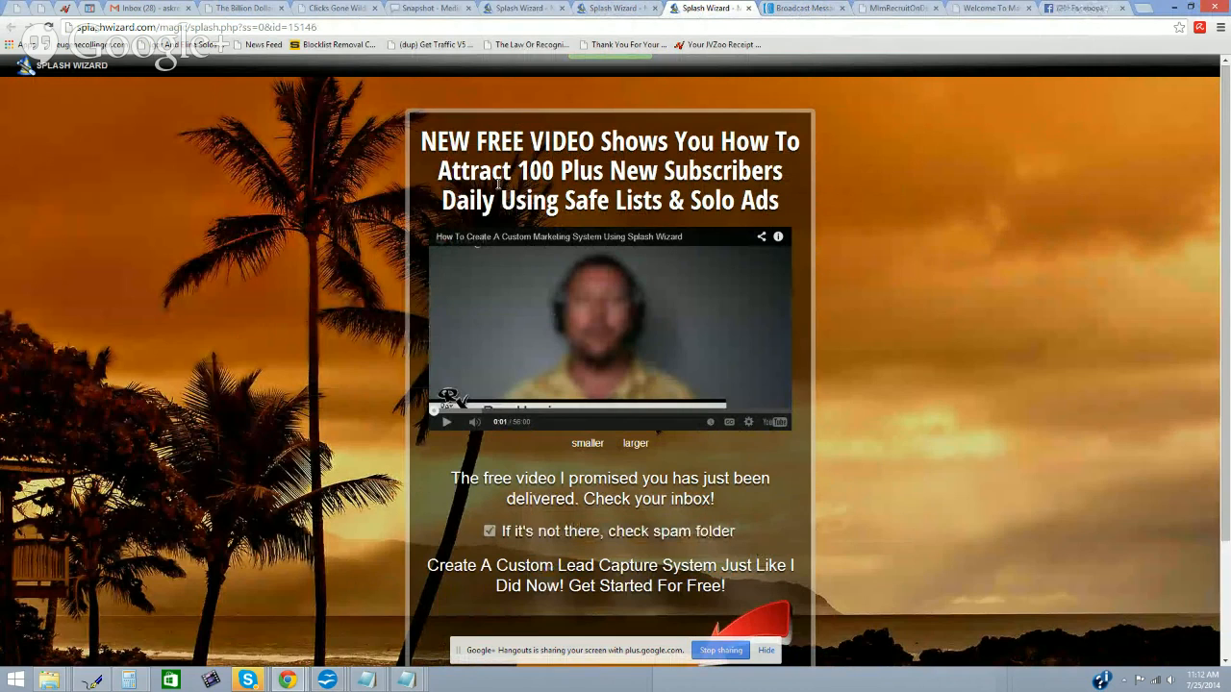
left_click(783, 10)
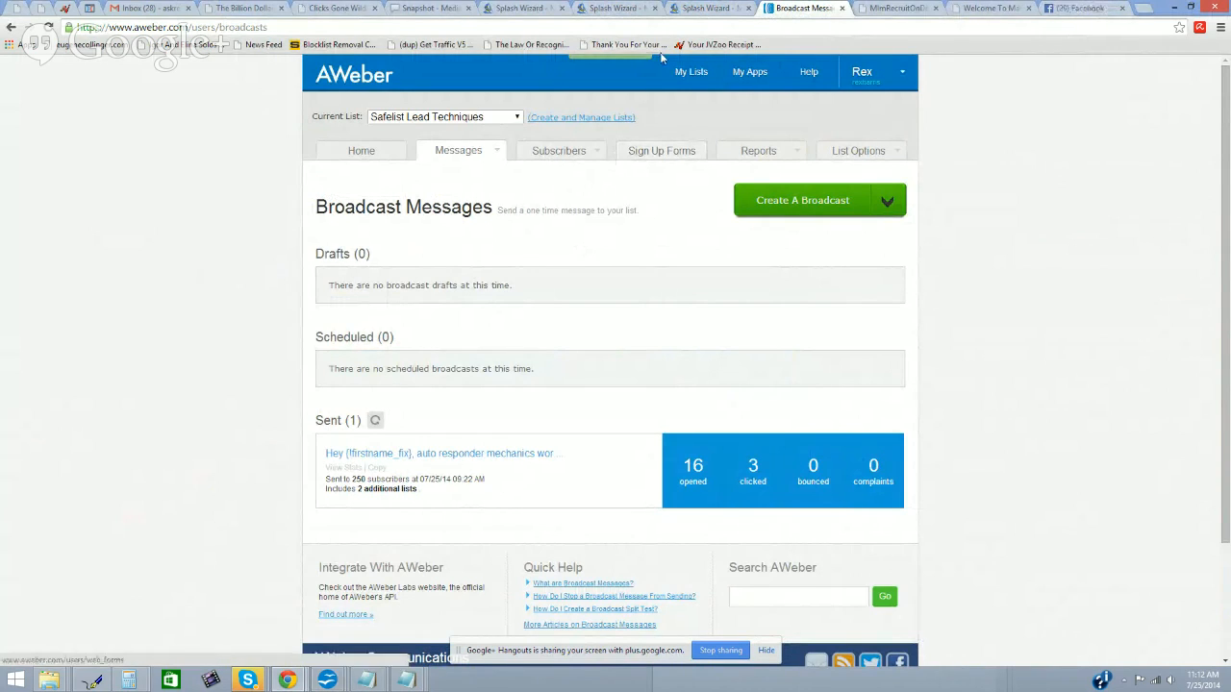
mouse_move(571, 165)
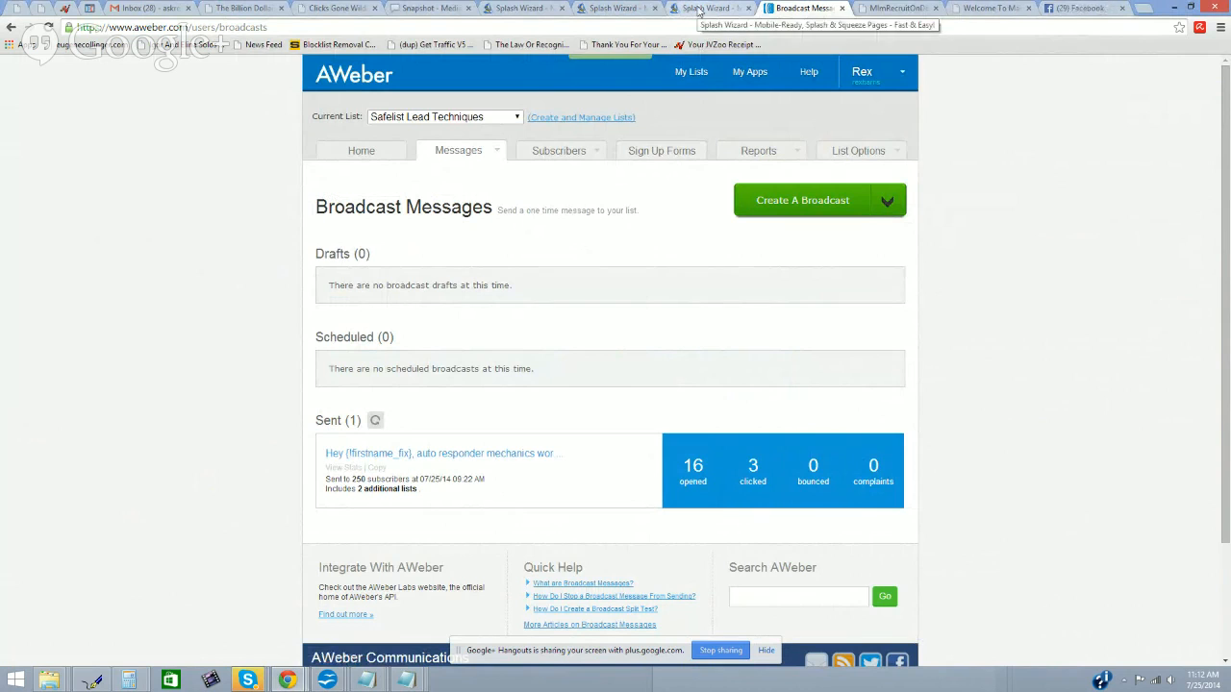
left_click(626, 9)
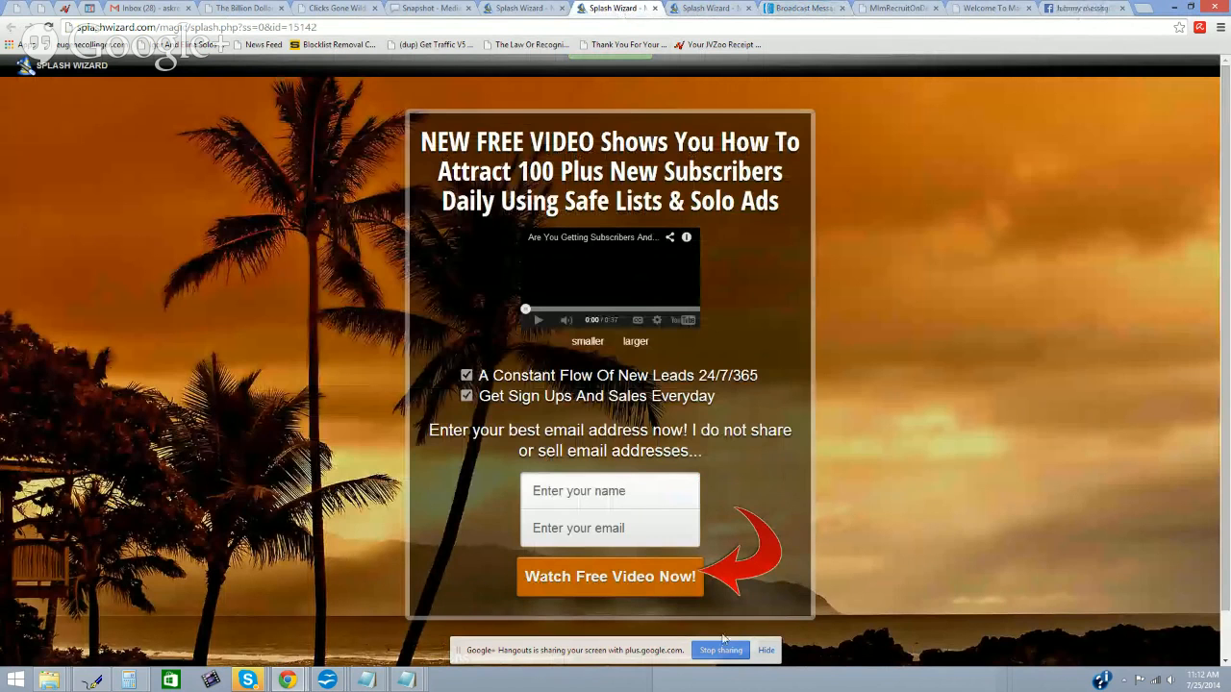
left_click(796, 9)
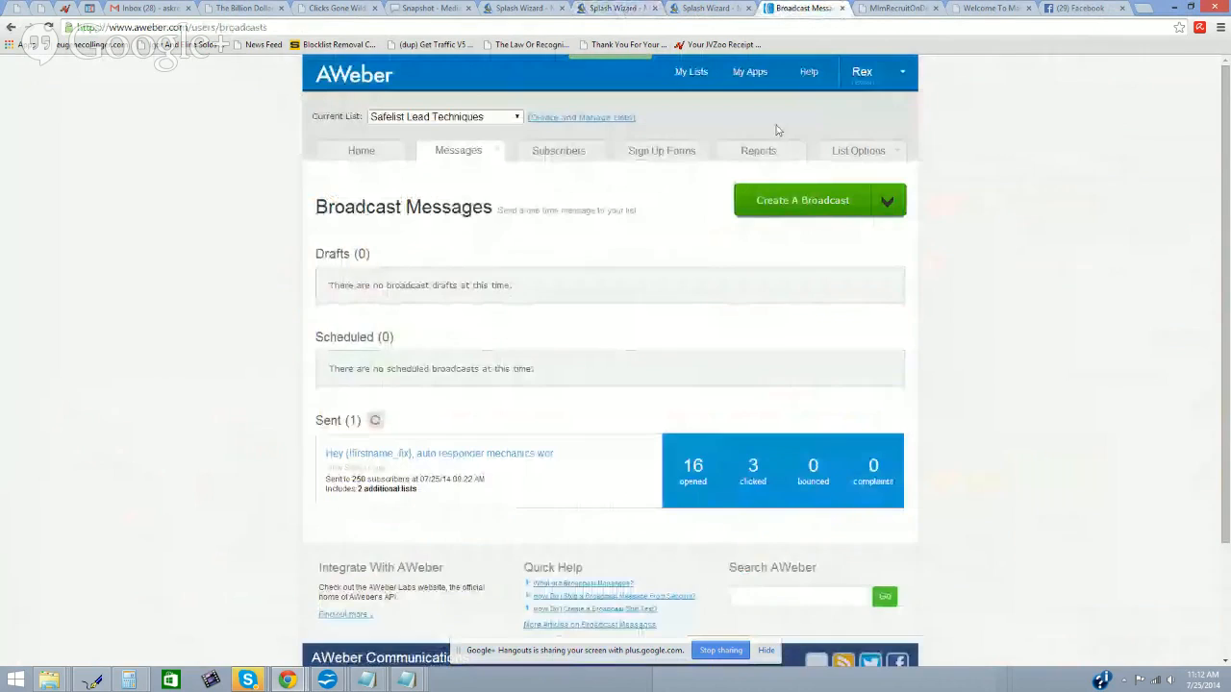
Step: Open the Account Overview and review List Stats totals: 5,232 subscribed, 3,343 unsubscribed, 8,575 overall
left_click(363, 151)
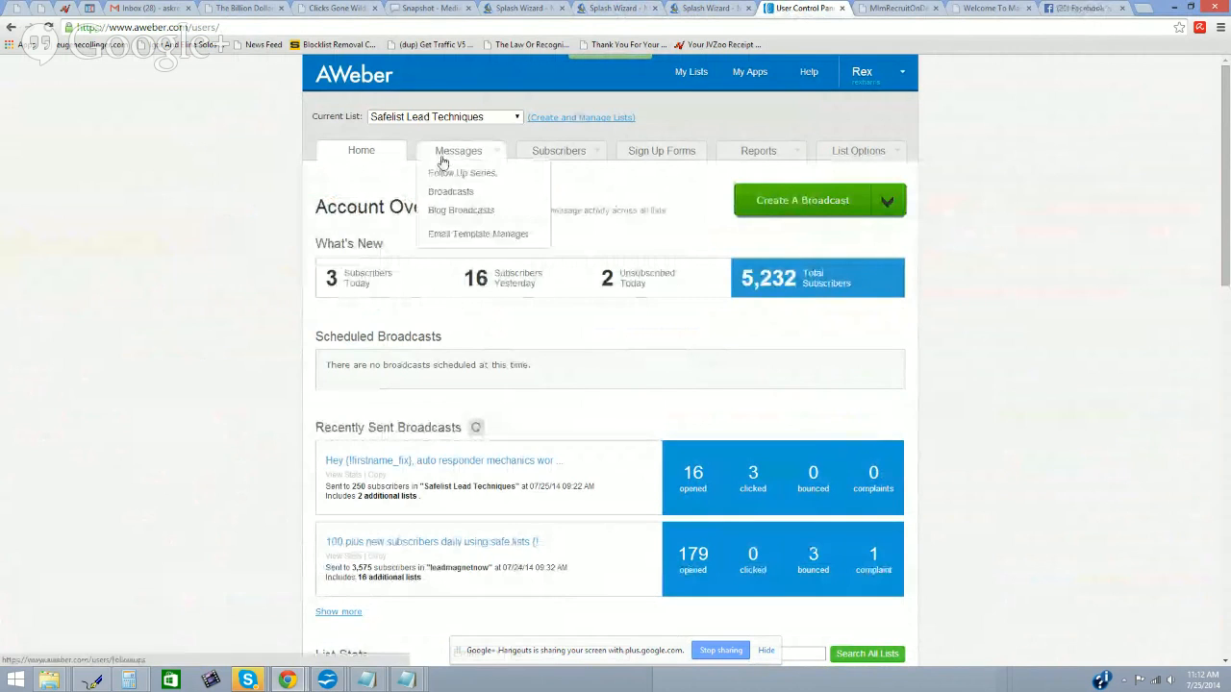
mouse_move(456, 156)
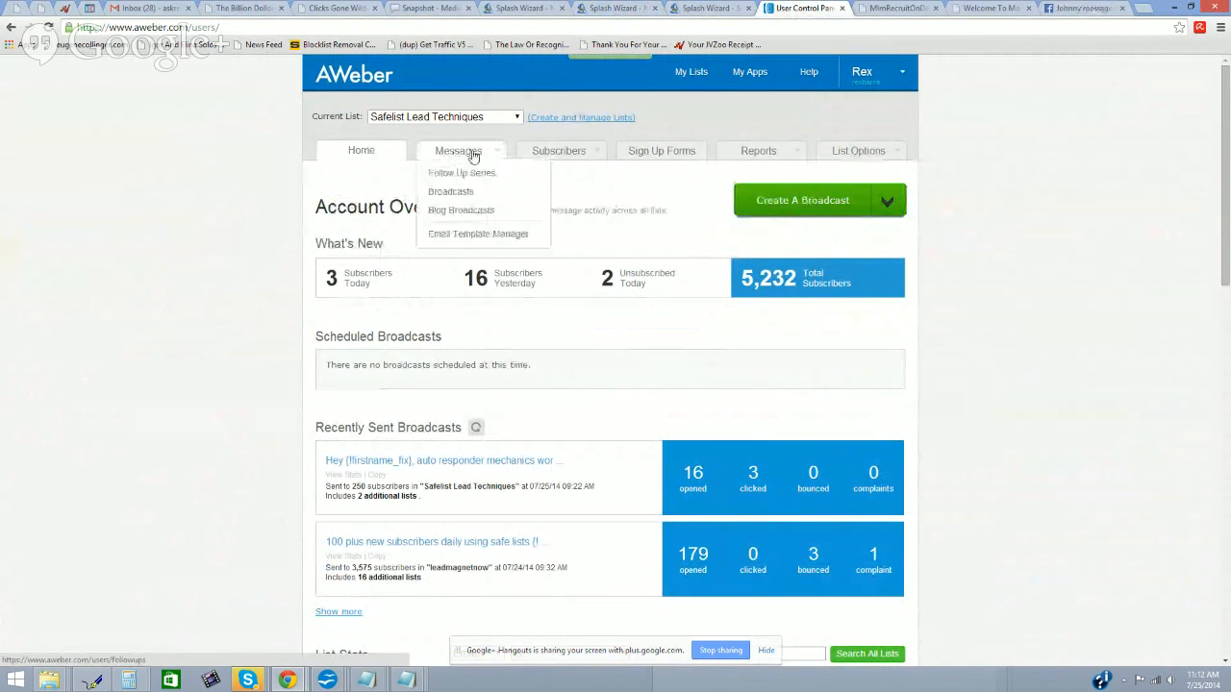
mouse_move(537, 156)
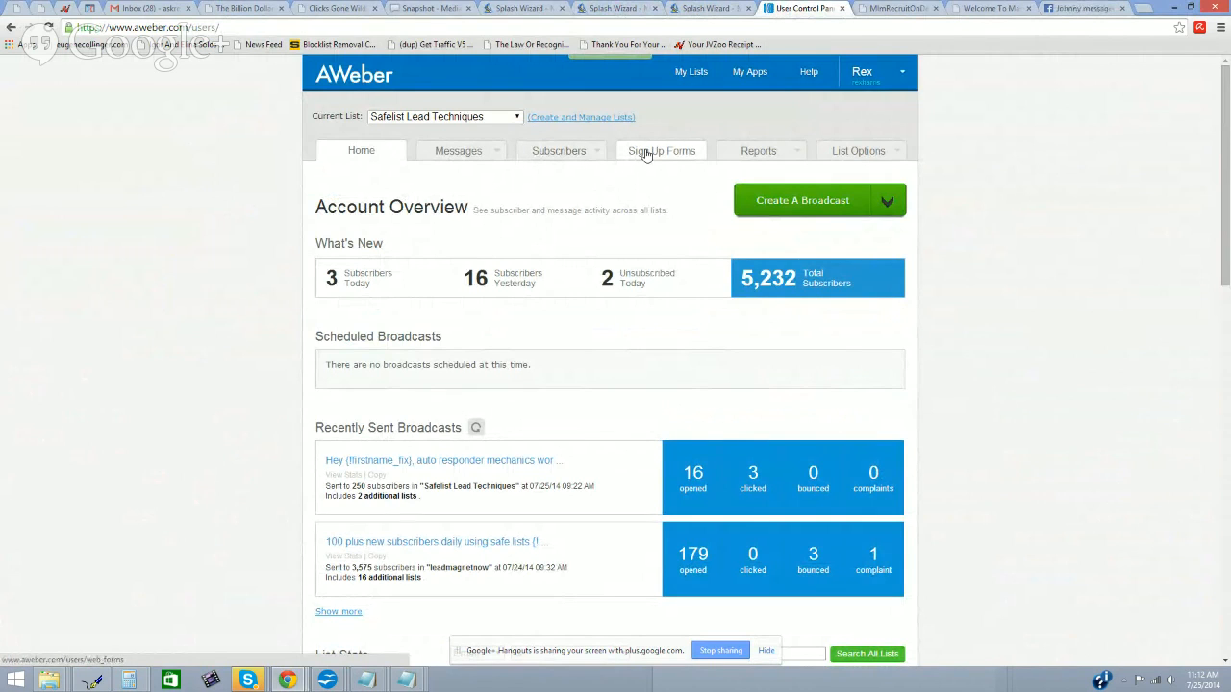
mouse_move(755, 156)
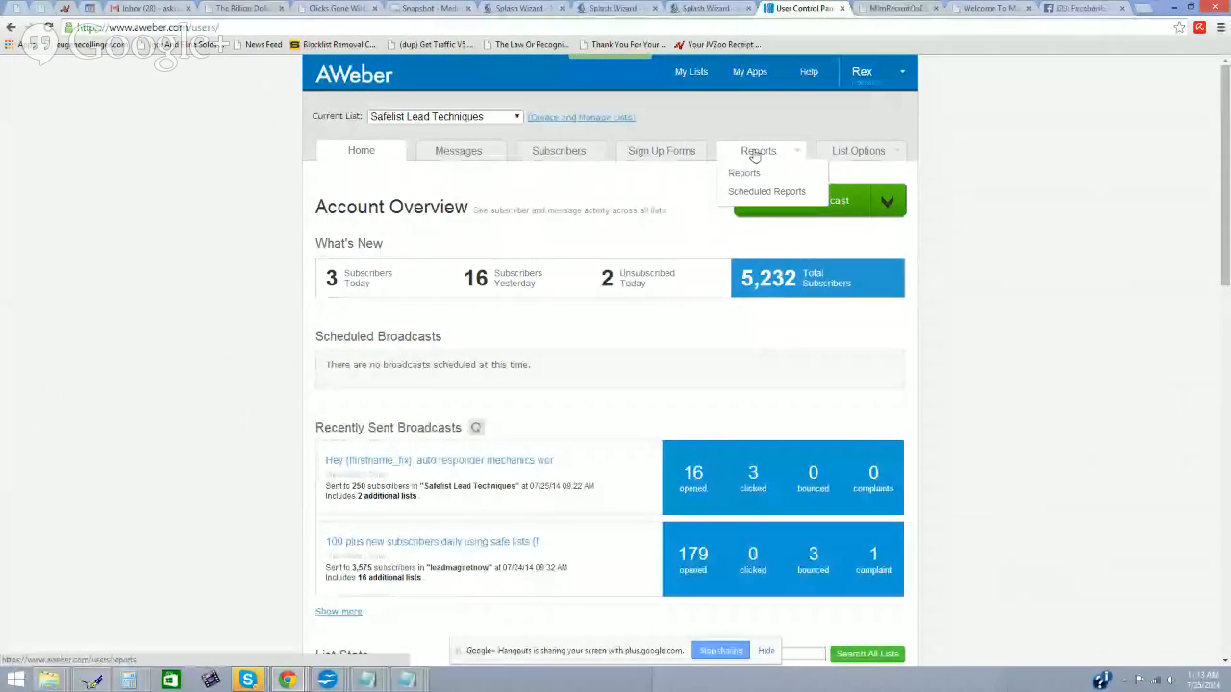
mouse_move(862, 156)
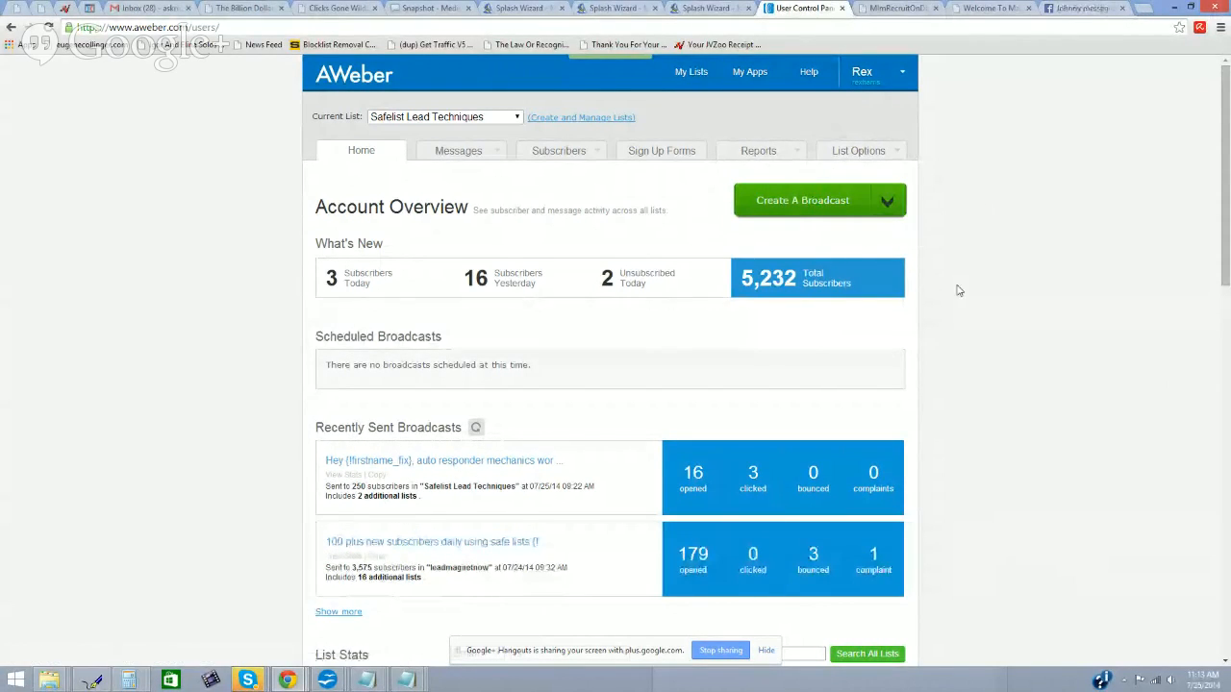
scroll(959, 302, "down", 4)
scroll(959, 302, "down", 7)
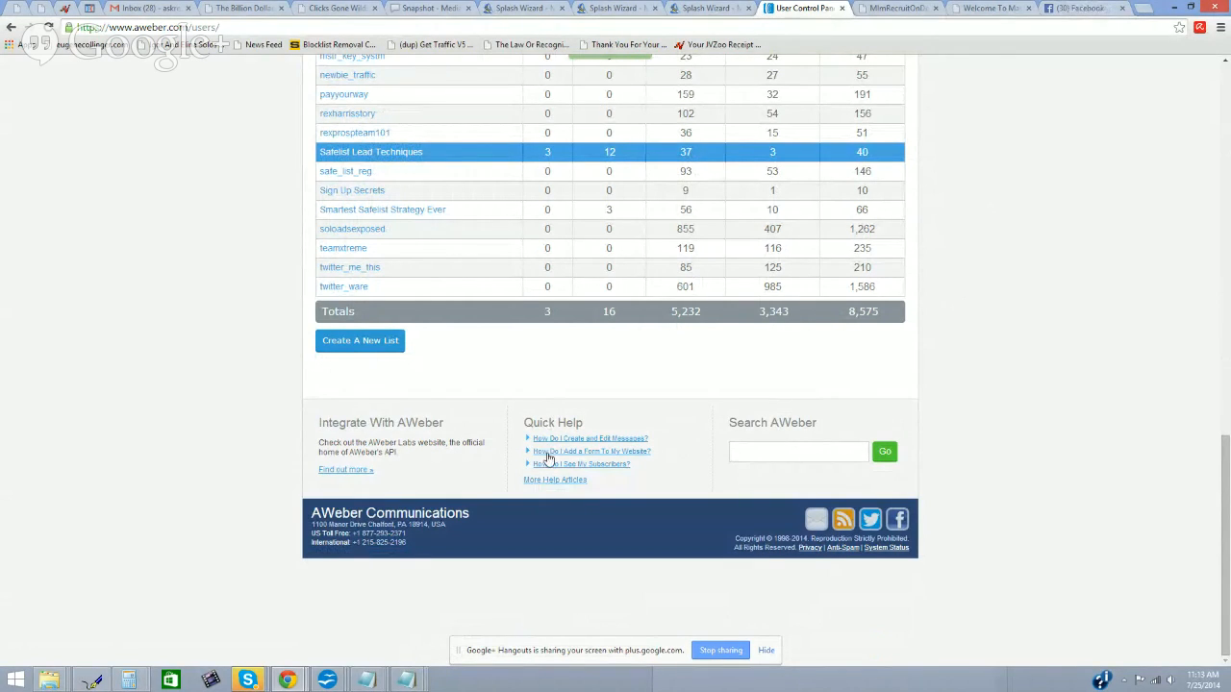
Step: Browse the AWeber Help Desk articles, then go back to the Broadcast Messages page
left_click(560, 486)
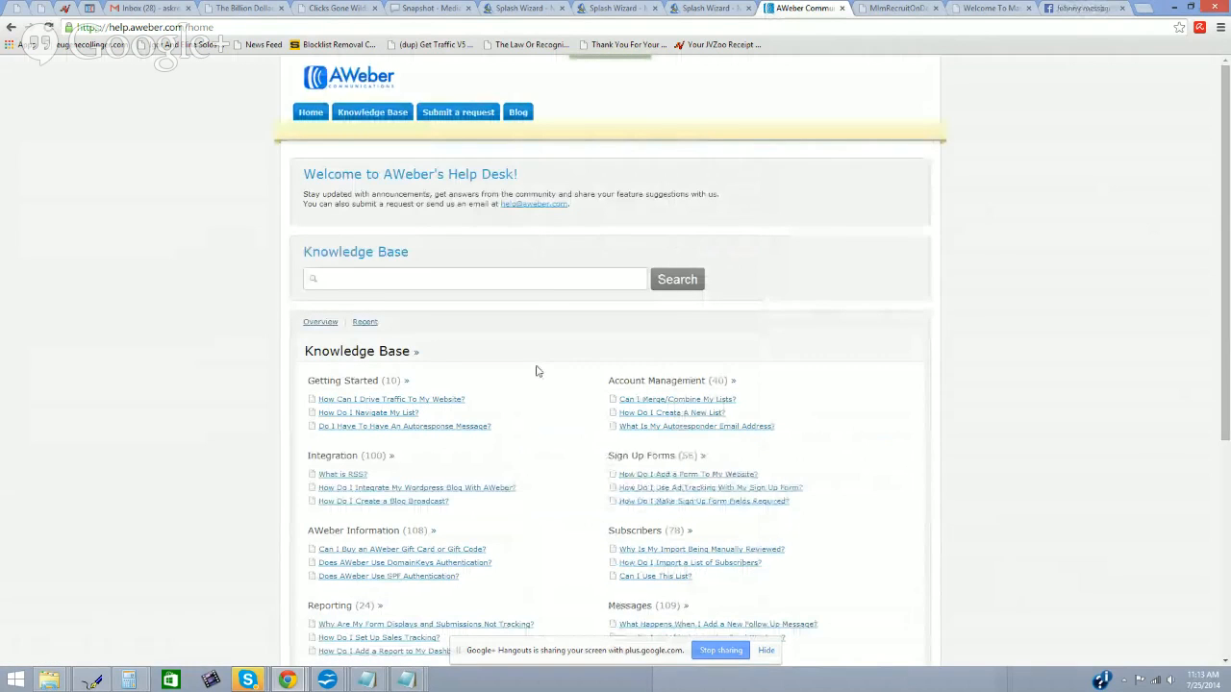
scroll(537, 371, "down", 2)
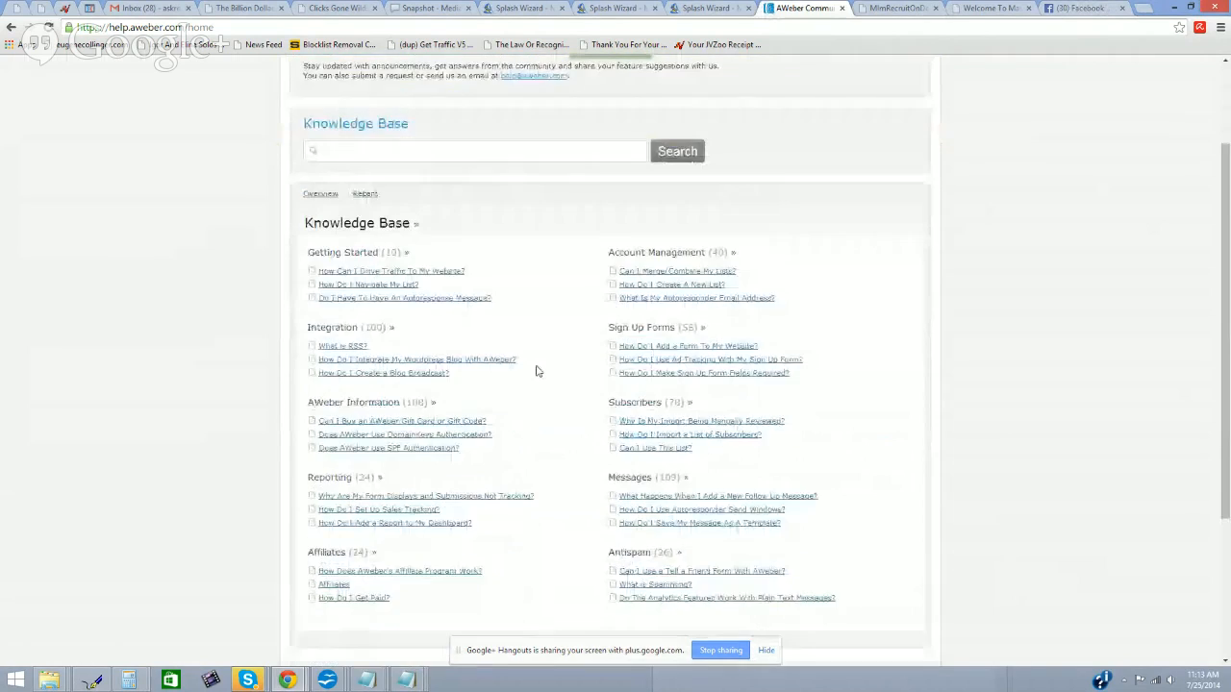
scroll(537, 371, "down", 2)
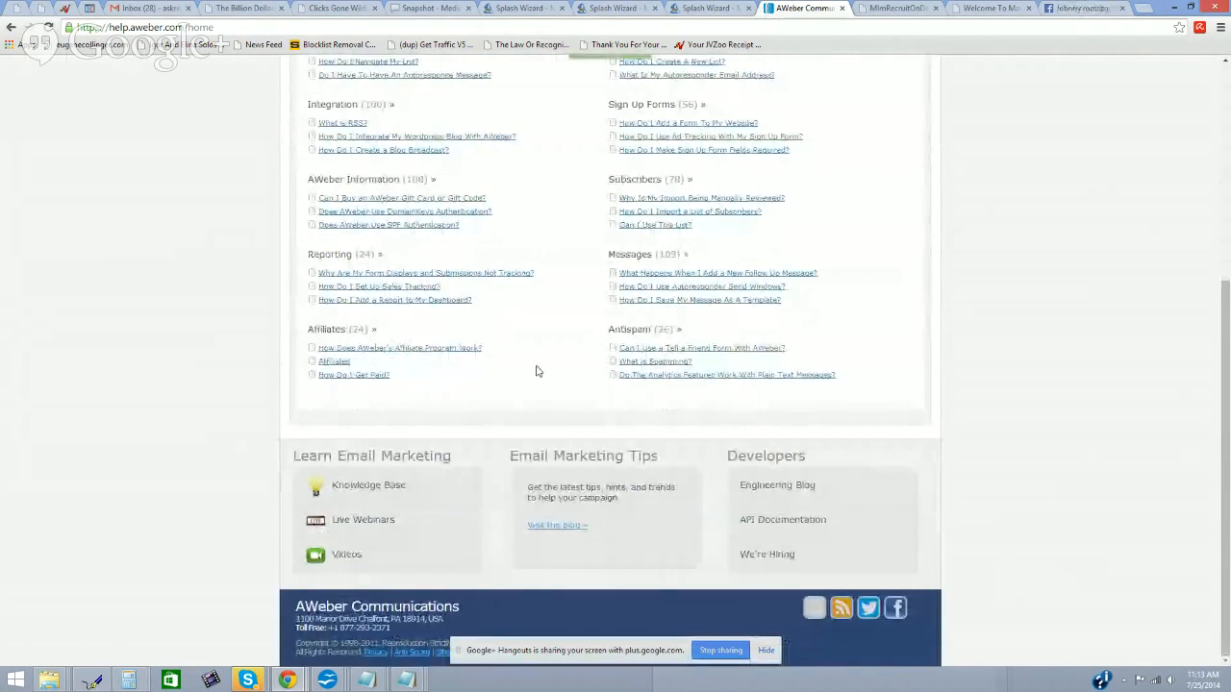
scroll(537, 372, "up", 4)
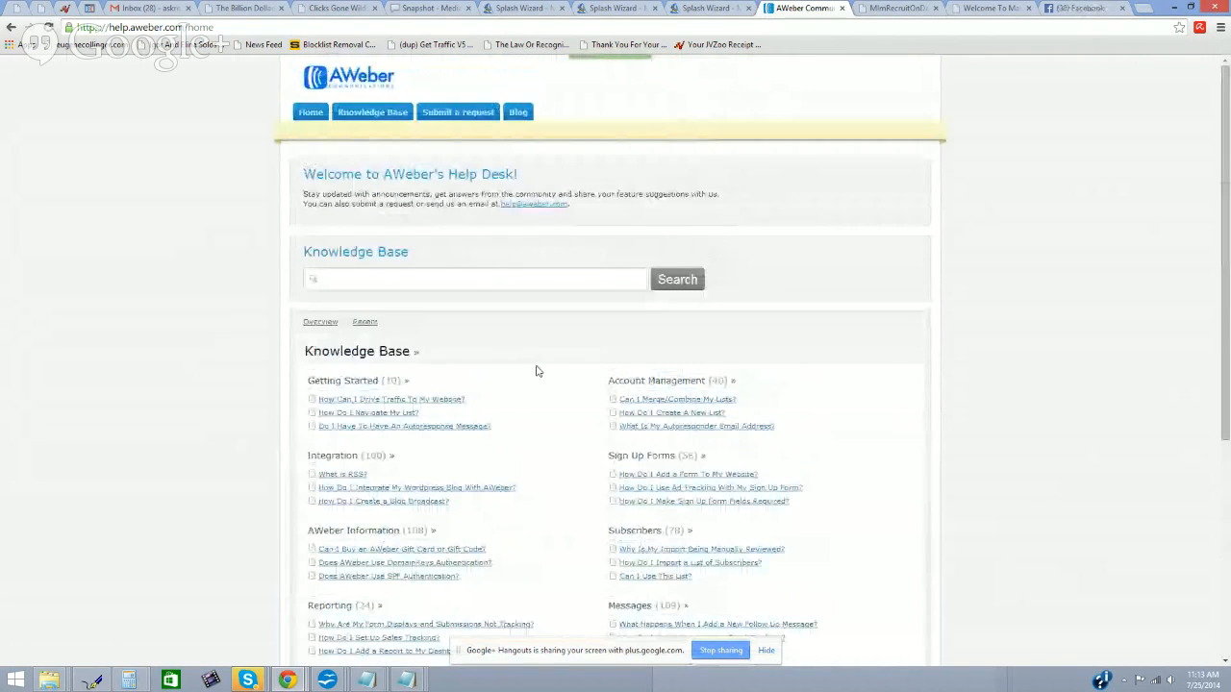
left_click(311, 113)
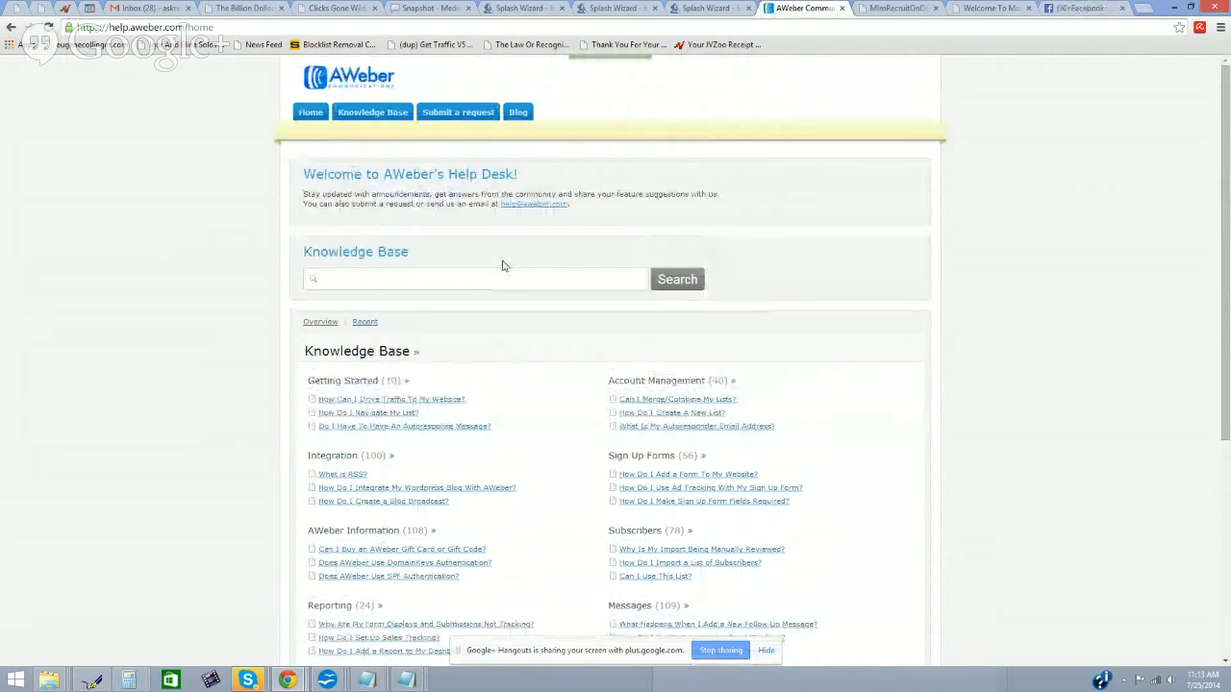
left_click(304, 114)
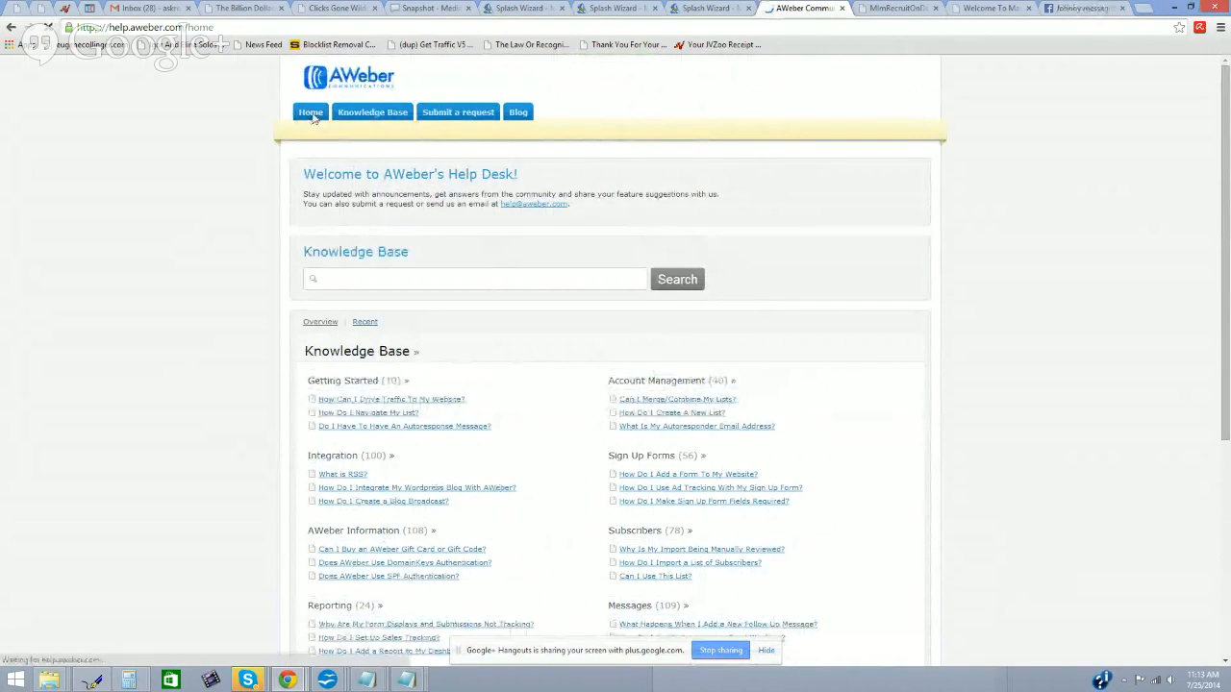
left_click(10, 28)
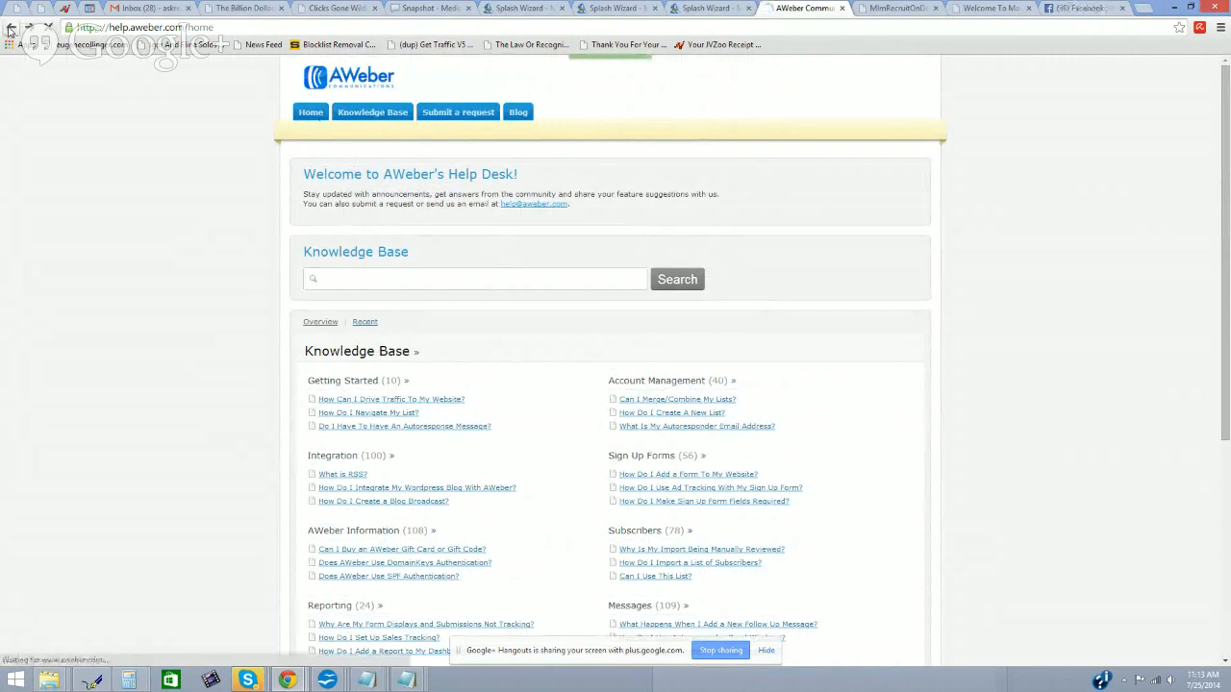
left_click(9, 28)
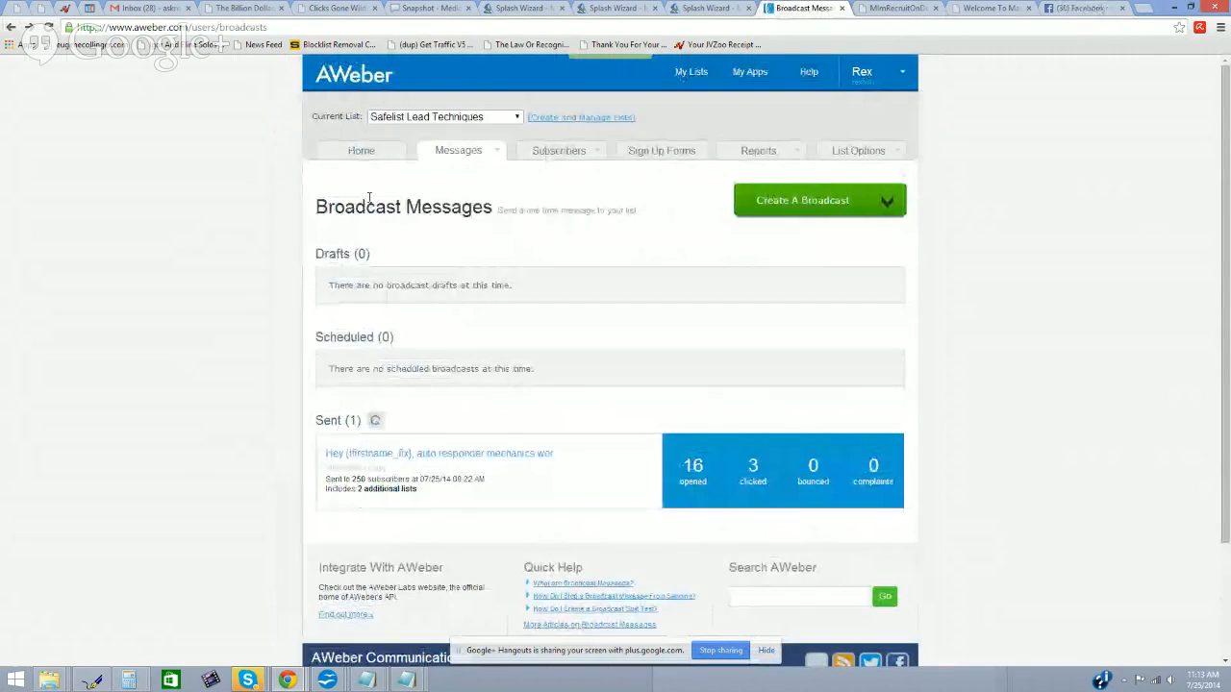
Step: From Create and Manage Lists, start a new list at the Tell Us About Yourself step
left_click(361, 156)
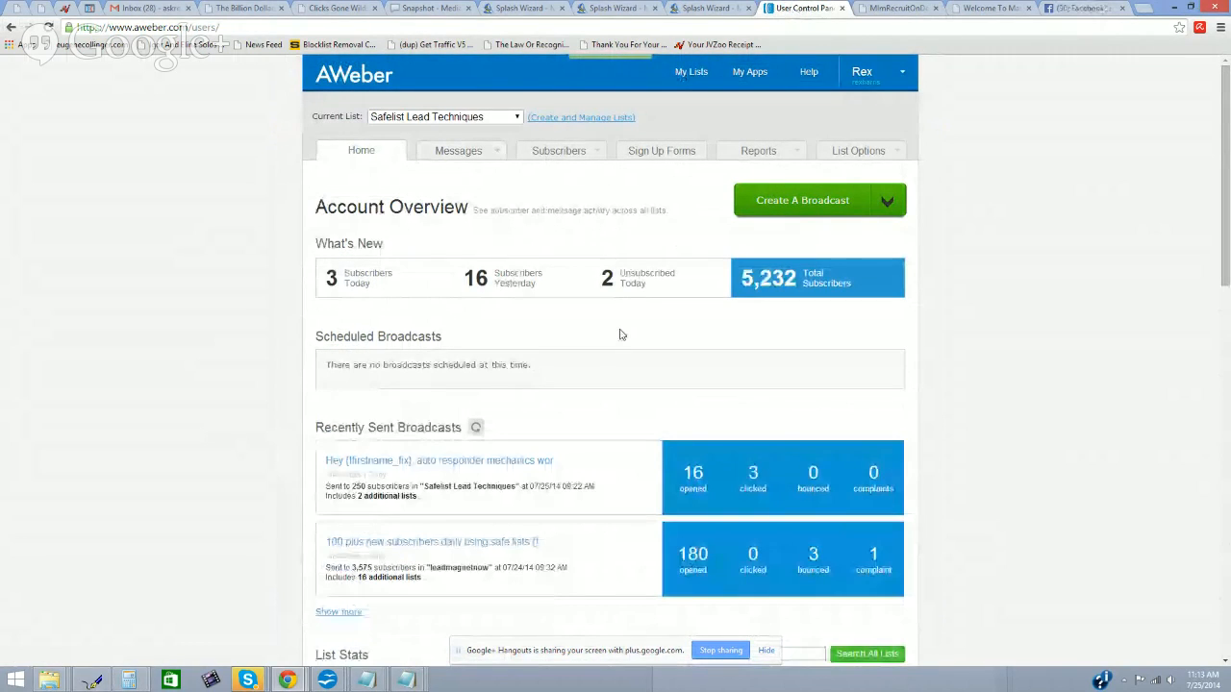
scroll(621, 335, "down", 2)
scroll(620, 335, "up", 2)
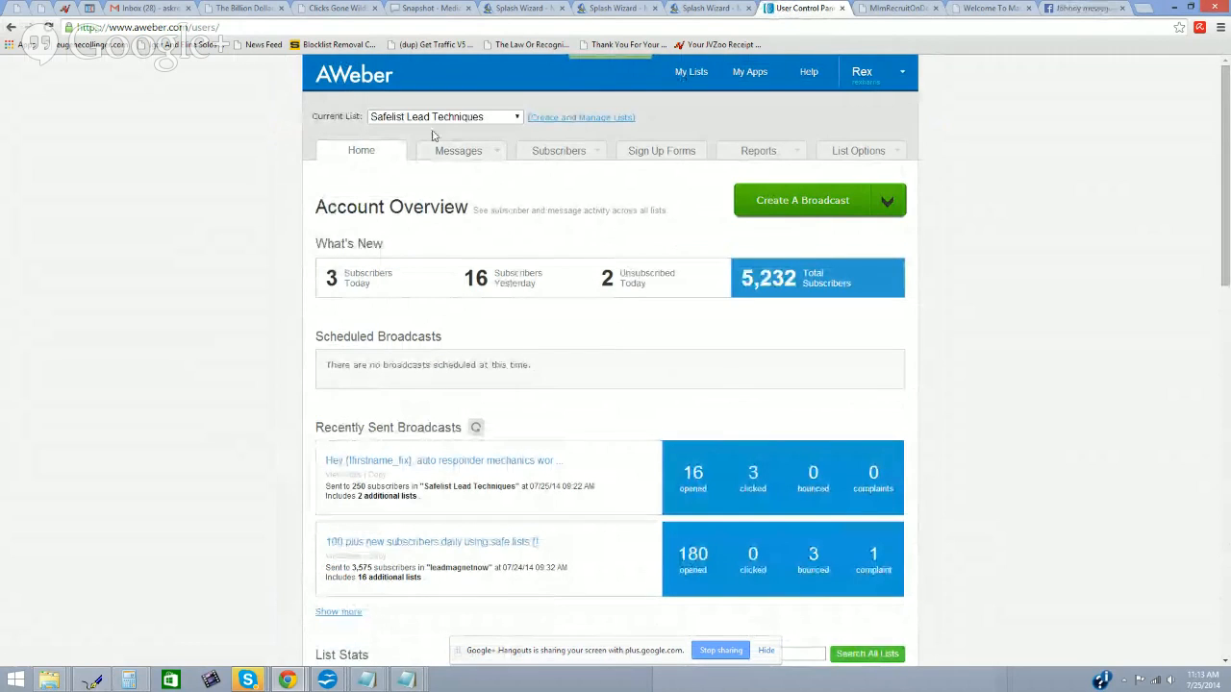
left_click(553, 117)
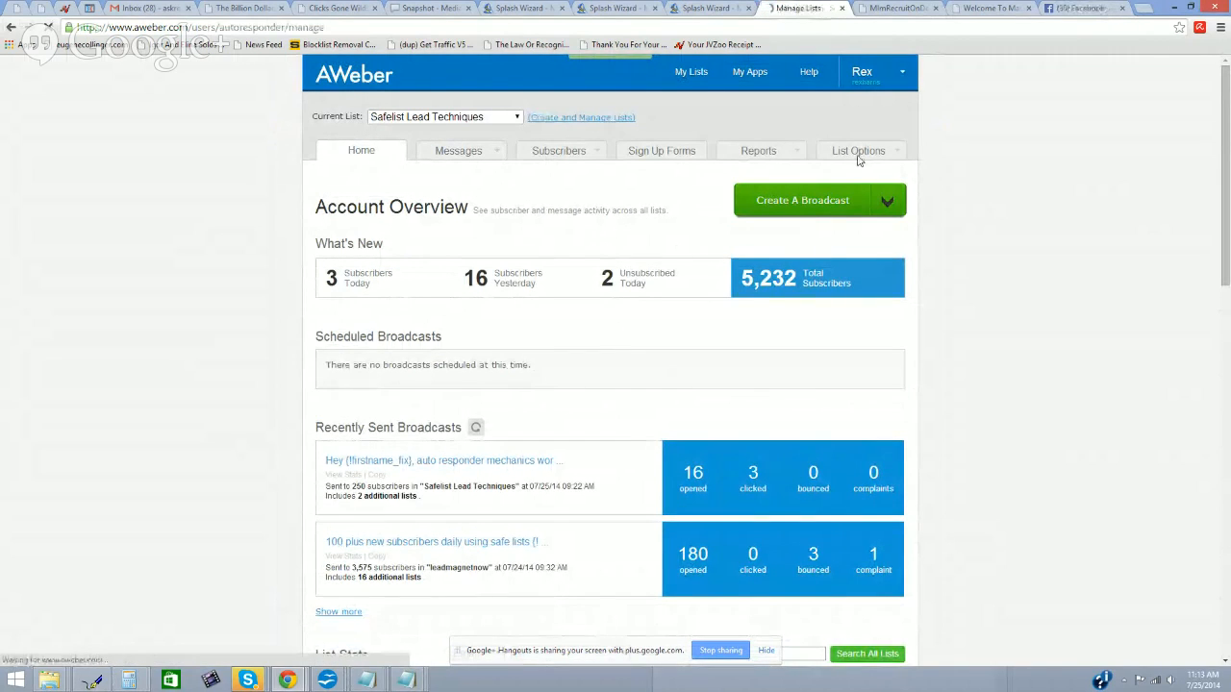
mouse_move(859, 160)
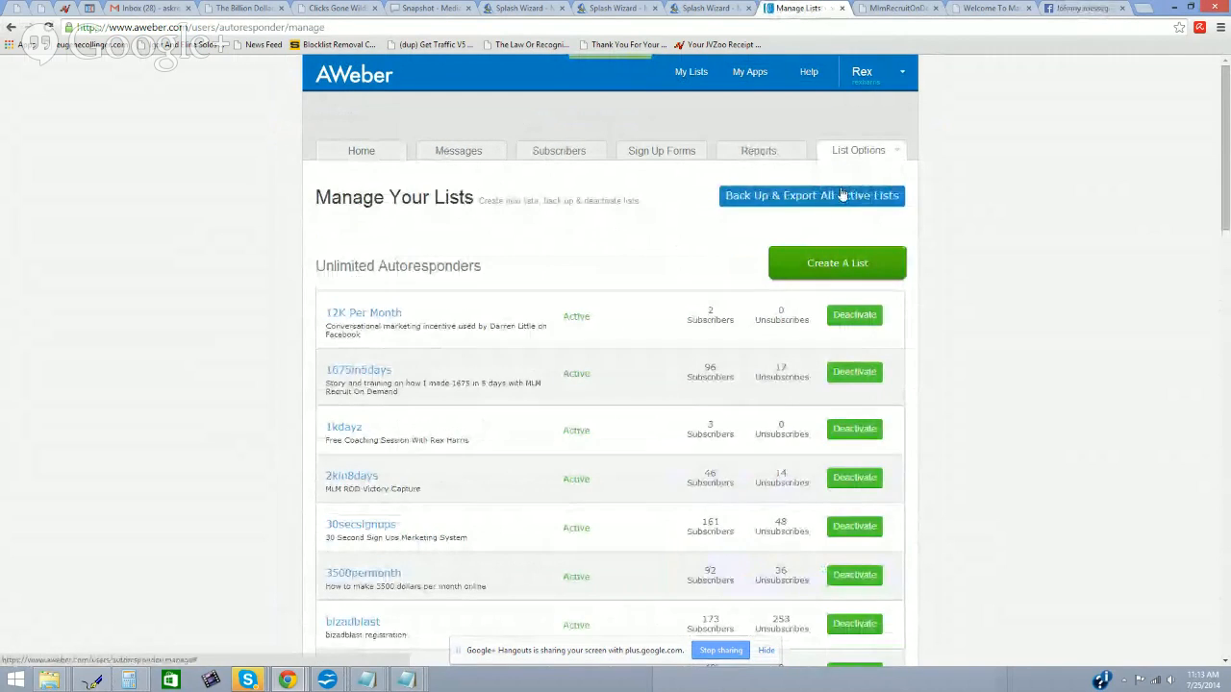
left_click(847, 263)
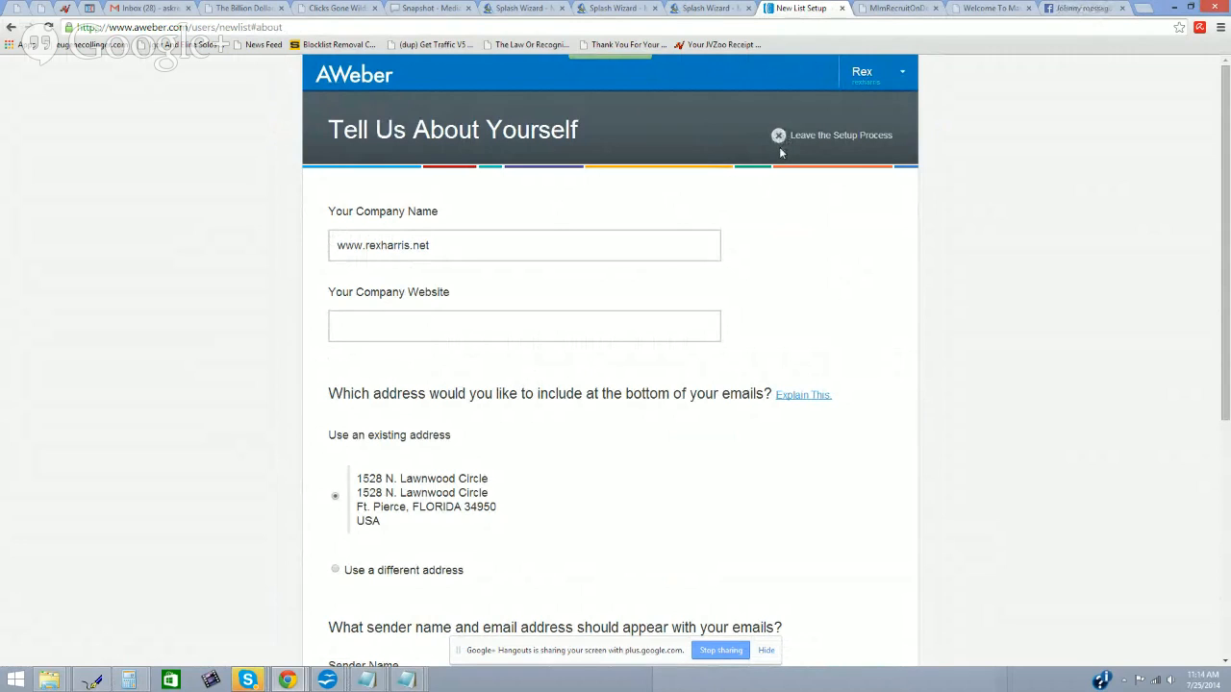
Step: Replace the company name and enter the company website URL in the list setup form
left_click(510, 245)
key("ctrl+shift+Left")
key("ctrl+shift+Left")
key("ctrl+shift+Left")
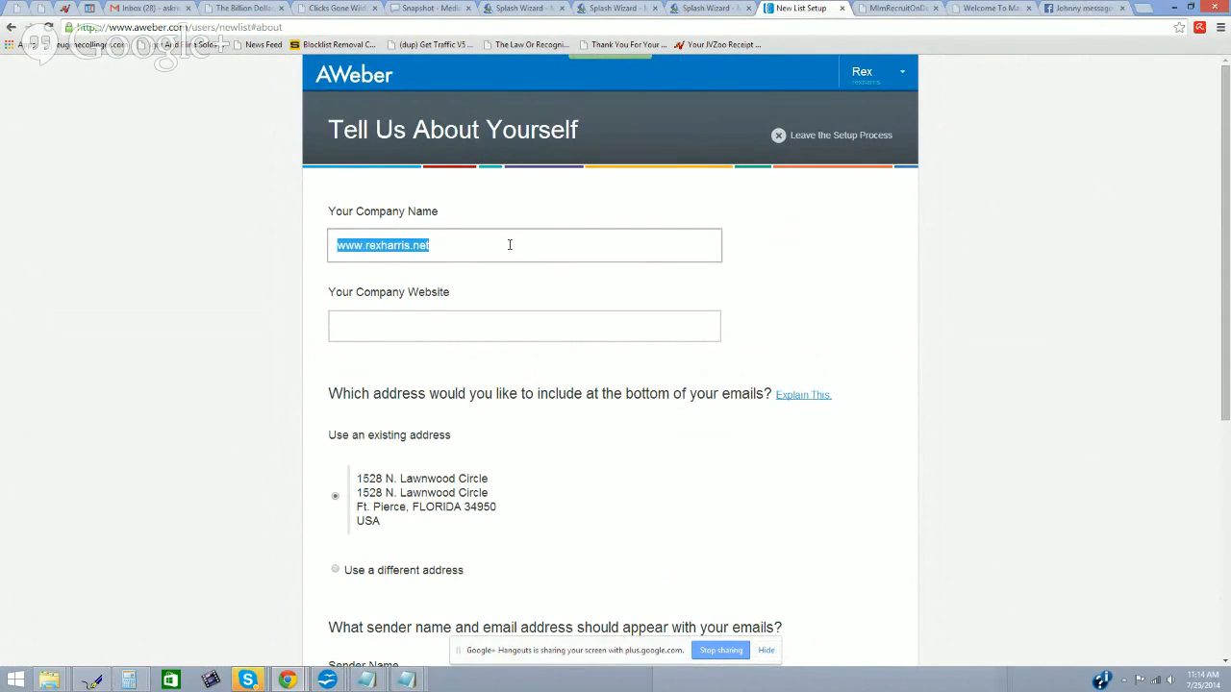
key("BackSpace")
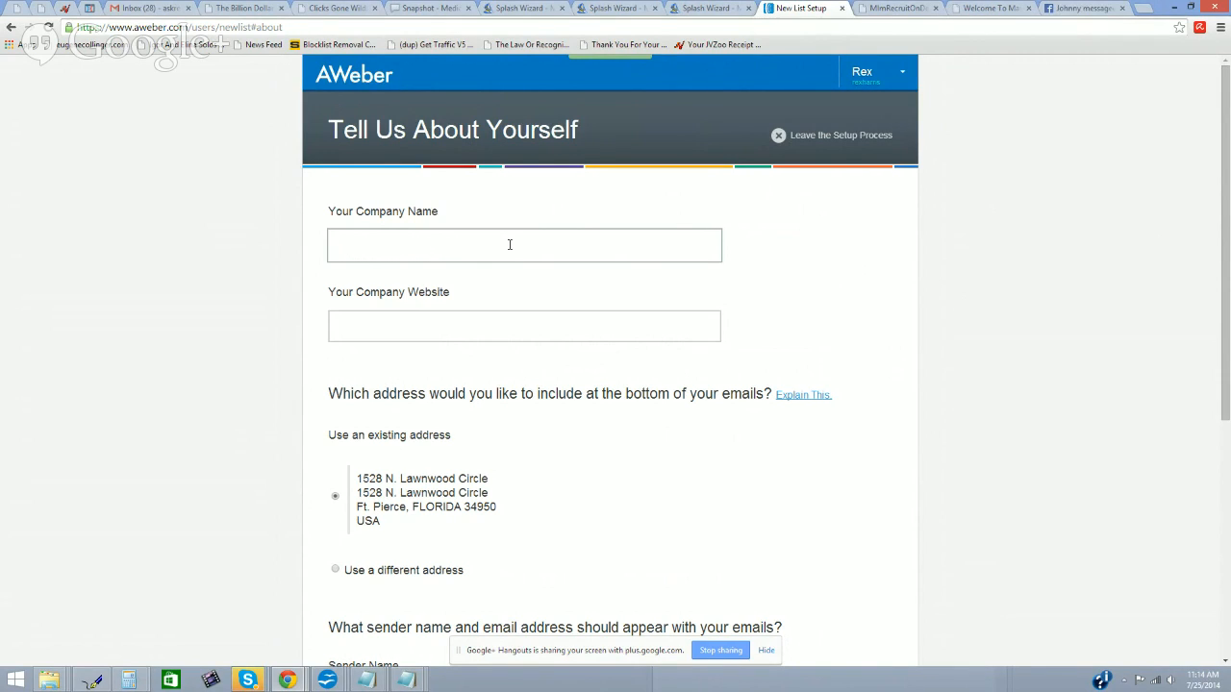
type("ris.NET")
key("Tab")
type("http://www.rexharris.ne")
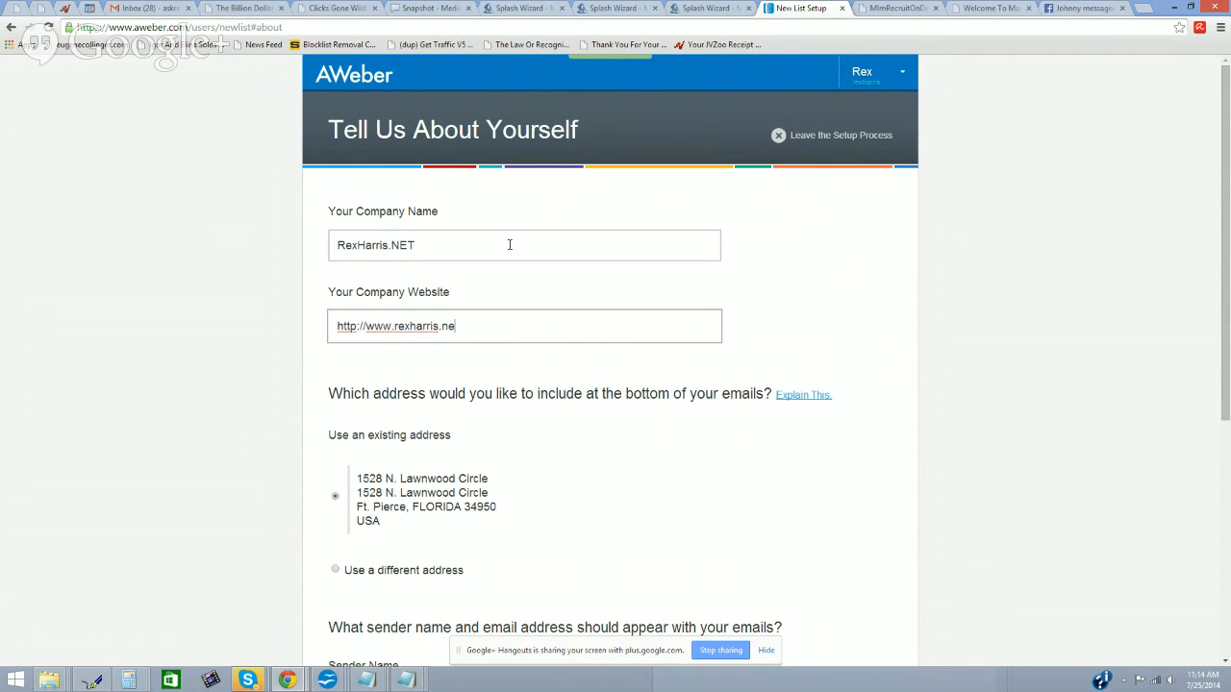
Step: Review the Sender Email address further down the form and open a new browser tab
scroll(501, 249, "down", 2)
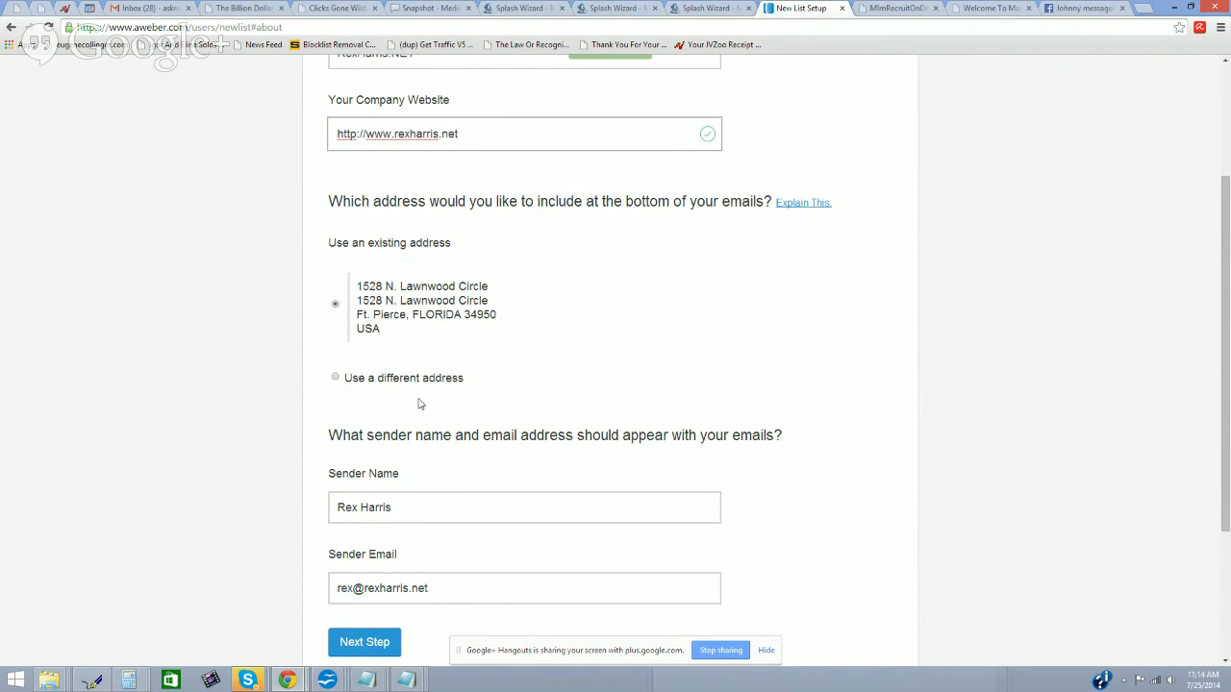
scroll(417, 402, "down", 3)
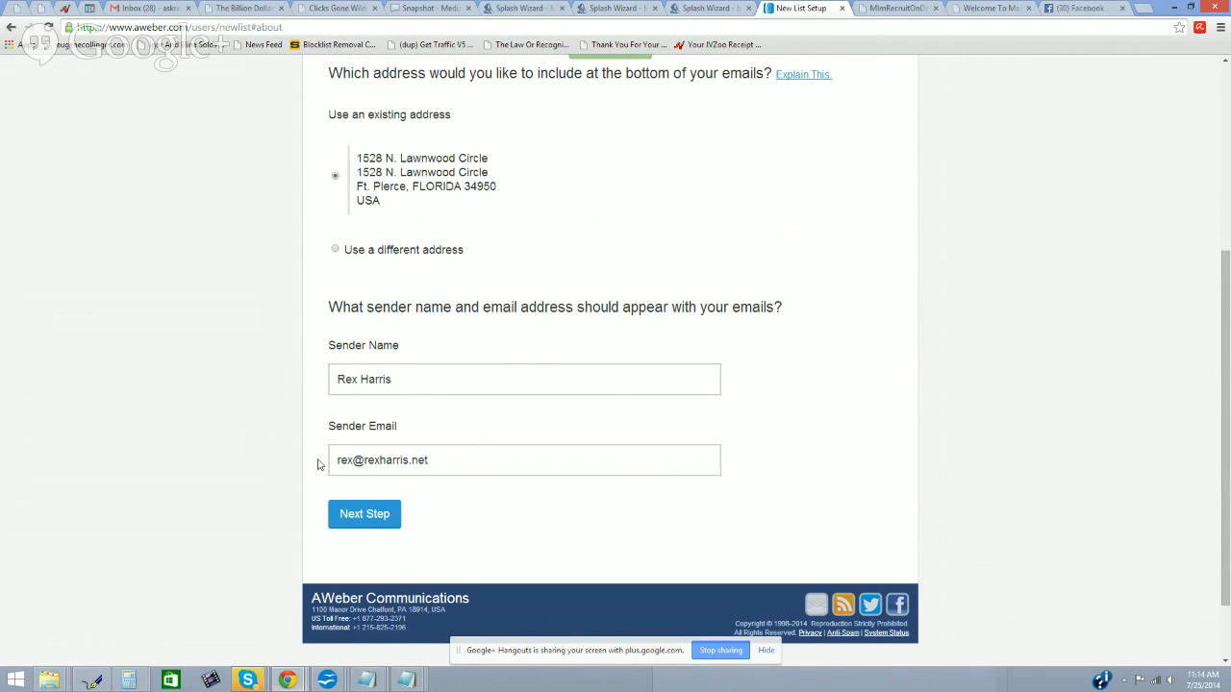
left_click_drag(467, 459, 344, 461)
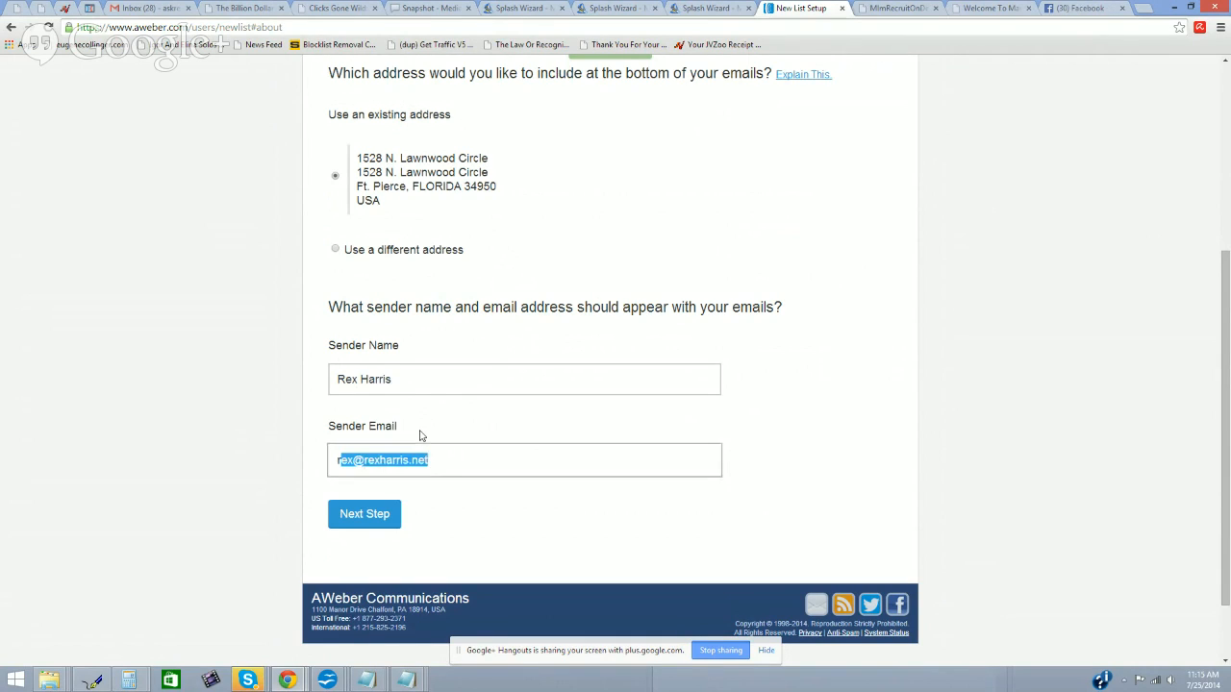
left_click(775, 440)
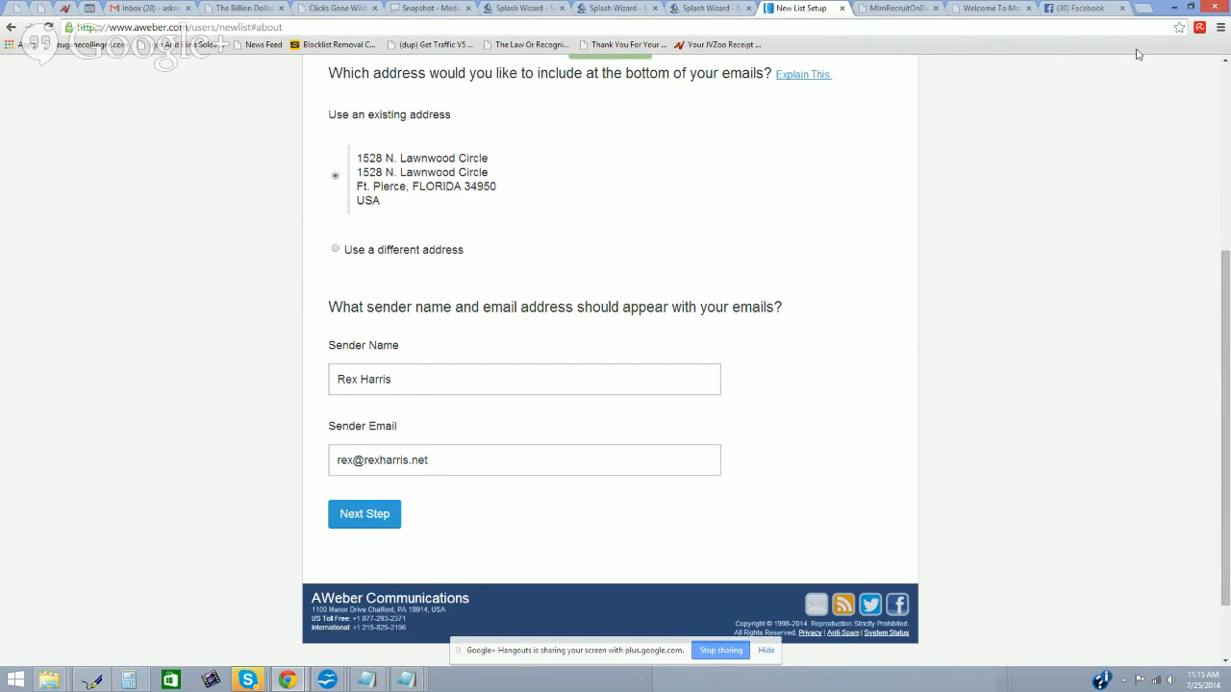
left_click(1147, 13)
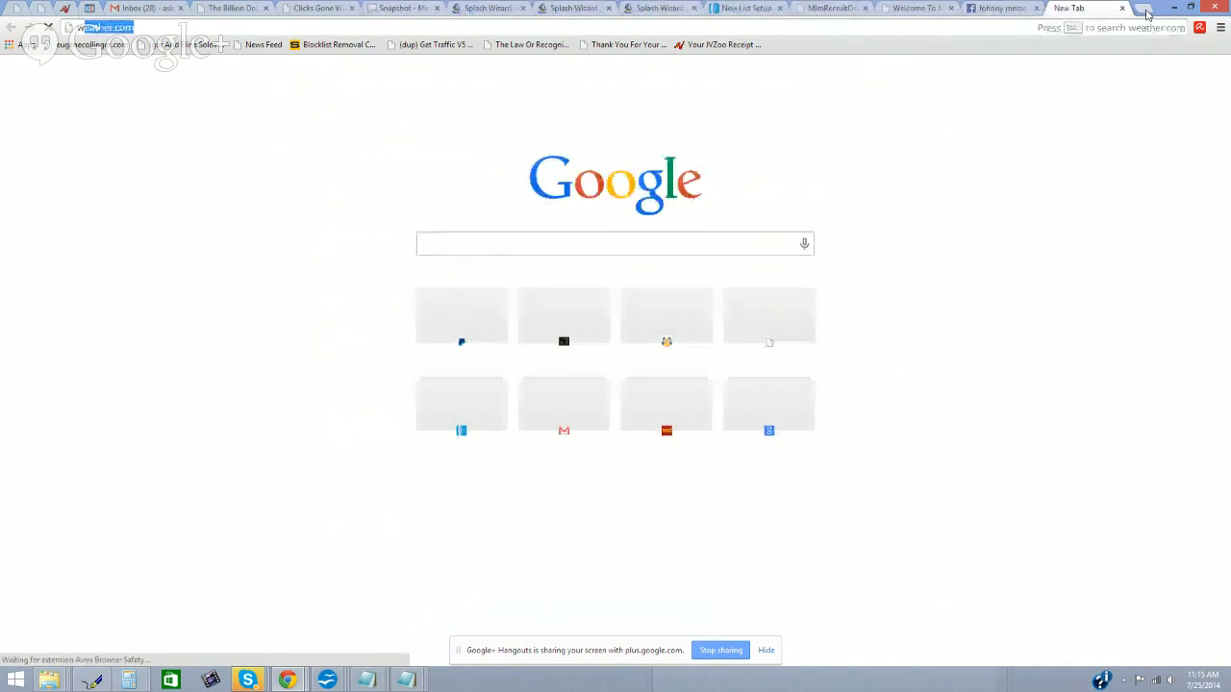
Step: Load the Google homepage in the new tab by entering www/google in the address bar
type("www/")
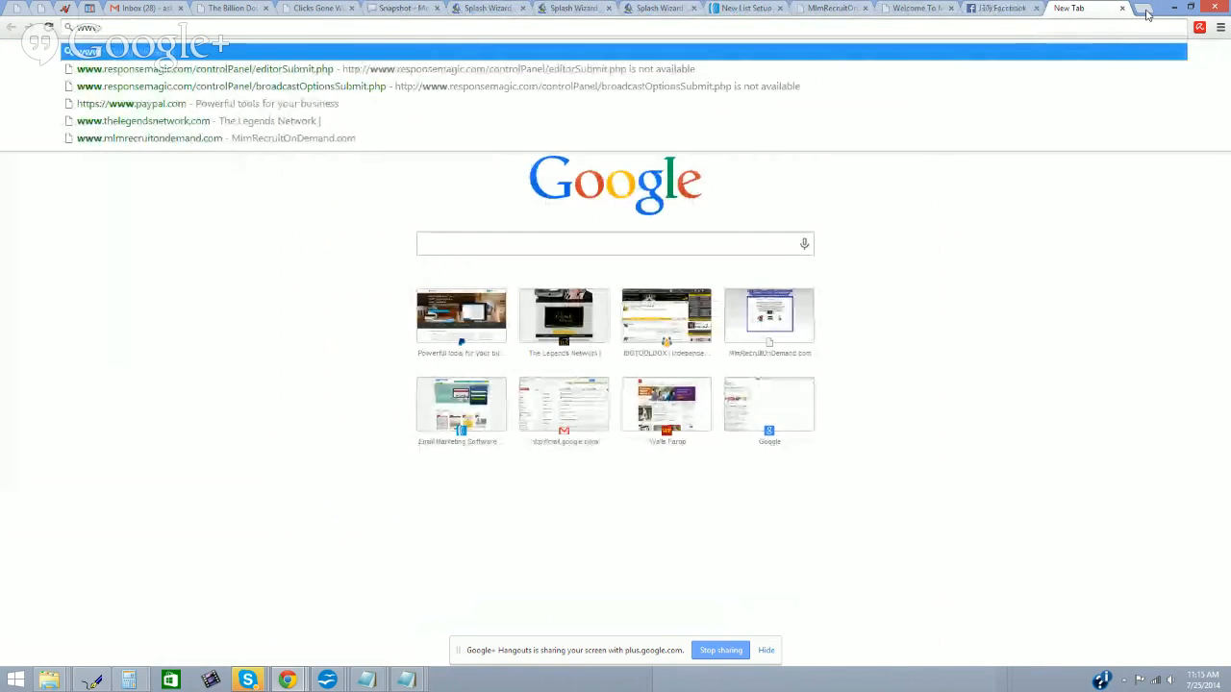
type("google.com")
key("Return")
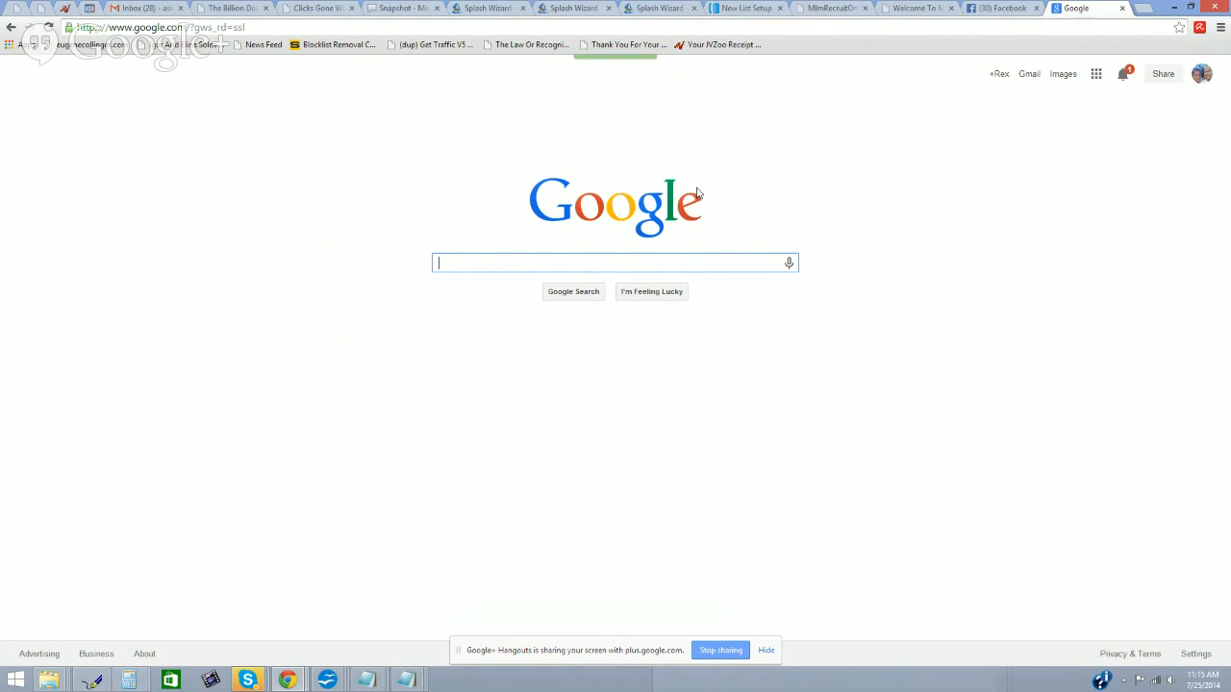
Step: Switch to the Gmail tab and scroll through the inbox
left_click(118, 10)
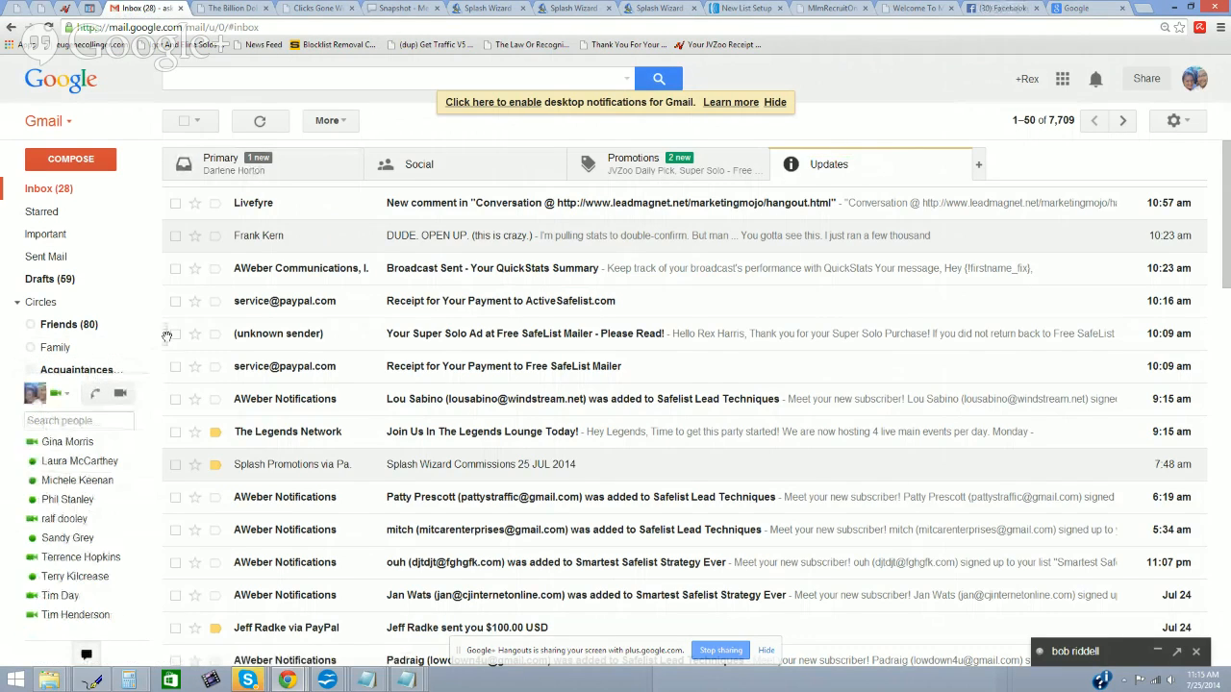
scroll(85, 363, "down", 10)
scroll(84, 448, "down", 3)
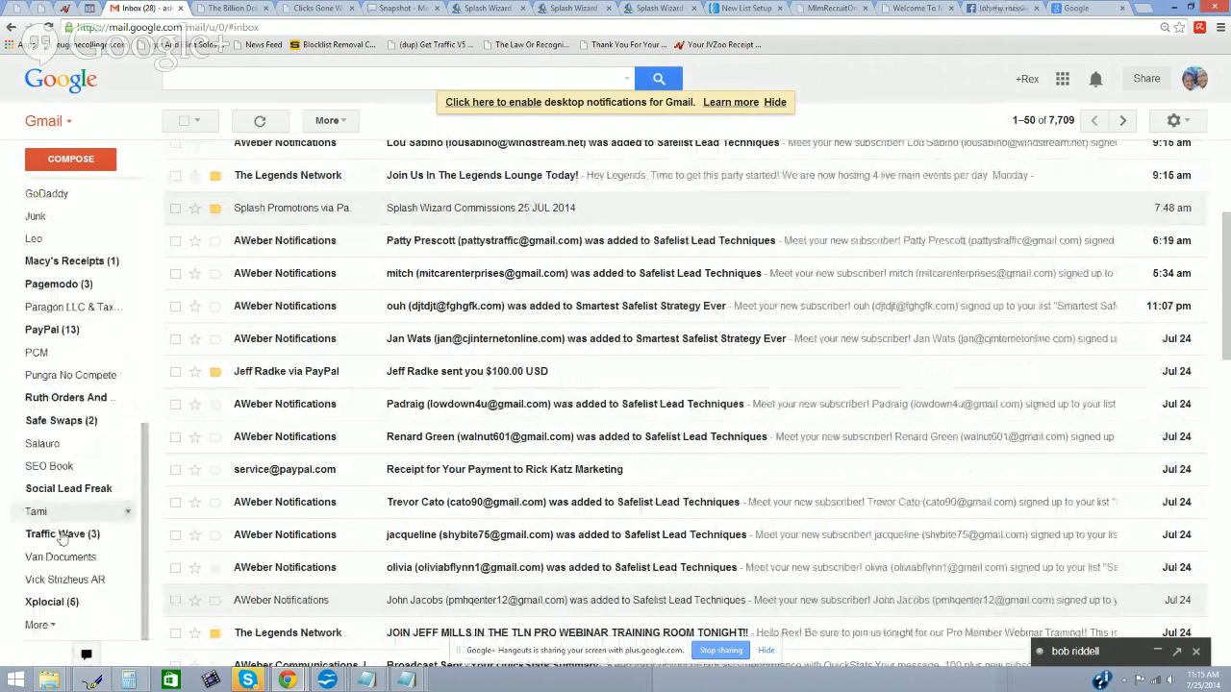
scroll(43, 615, "down", 3)
scroll(54, 609, "down", 1)
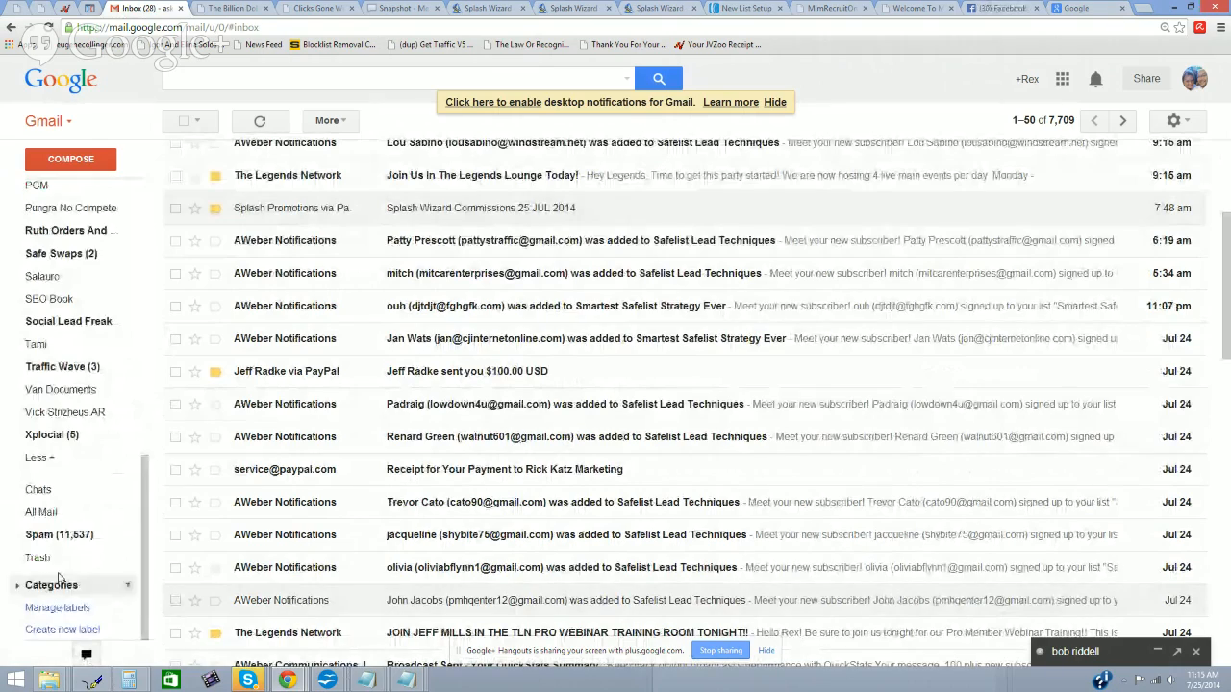
Step: Check the Spam folder, return to the inbox, then edit Sender Email in AWeber's setup form
left_click(62, 535)
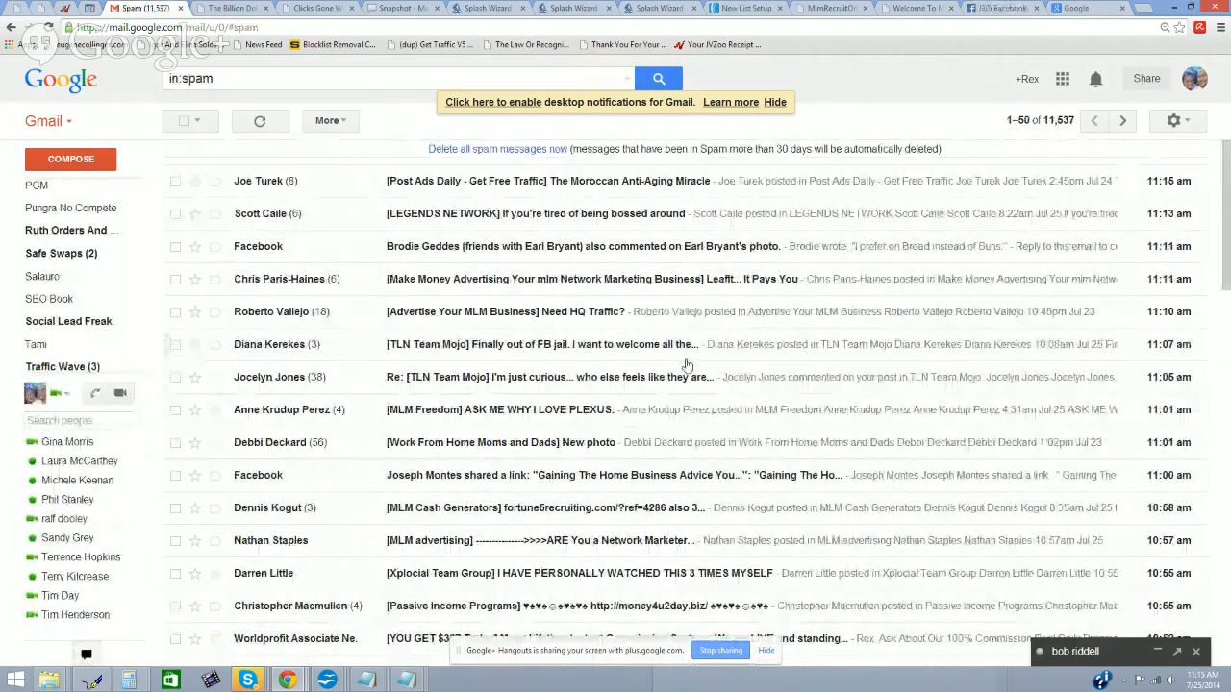
scroll(686, 364, "down", 7)
scroll(687, 365, "down", 5)
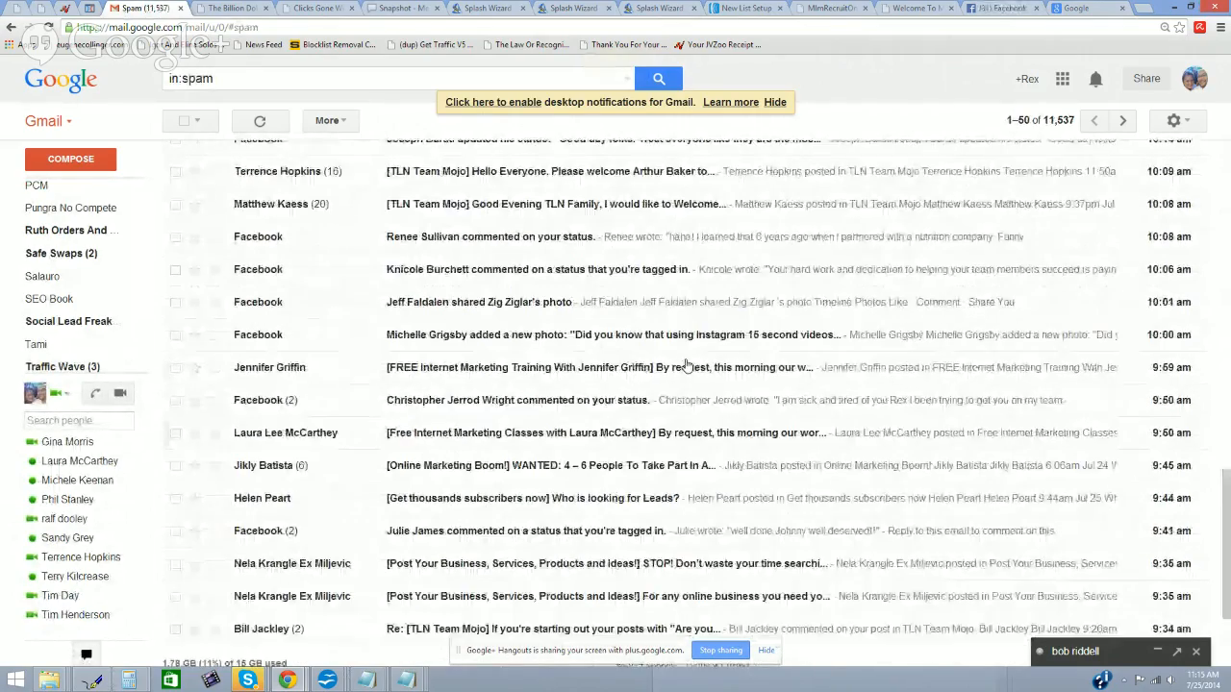
scroll(687, 365, "up", 5)
scroll(687, 364, "up", 7)
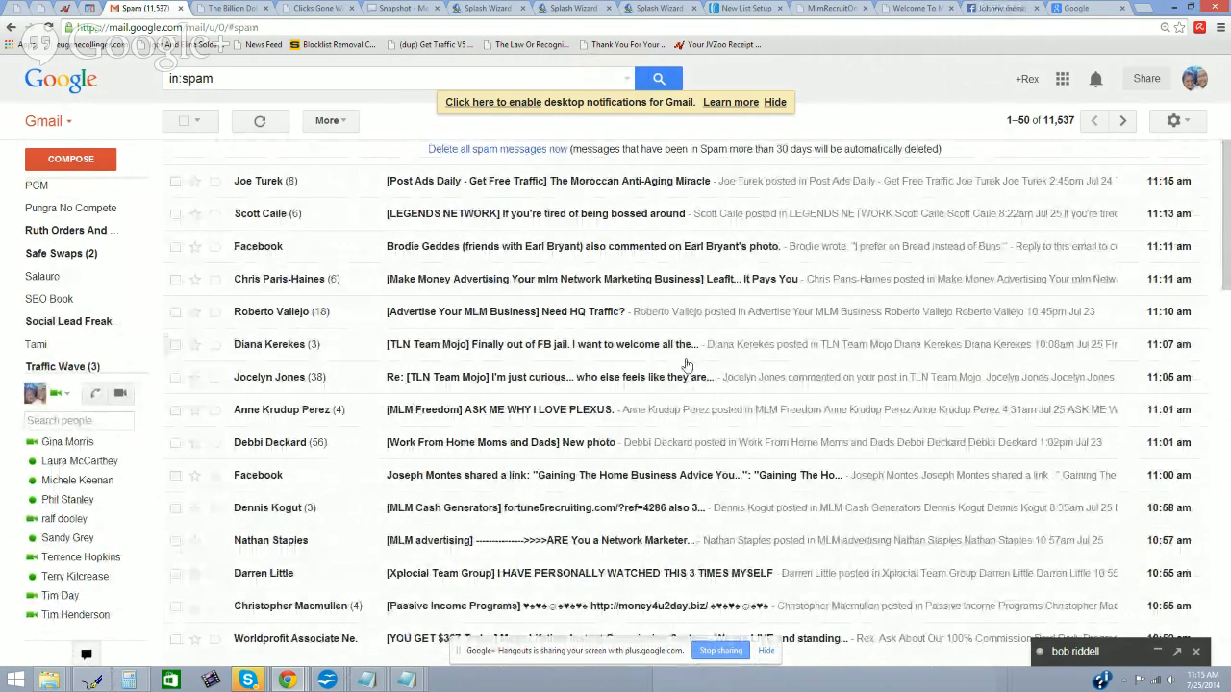
scroll(43, 247, "up", 10)
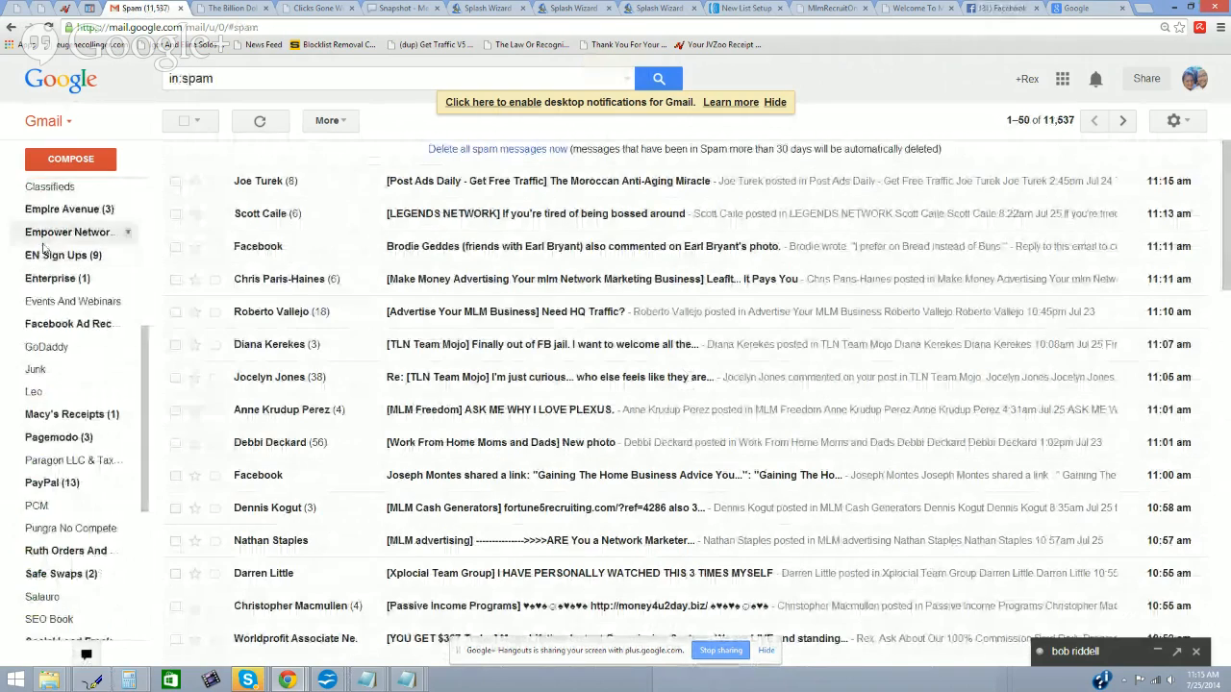
left_click(46, 188)
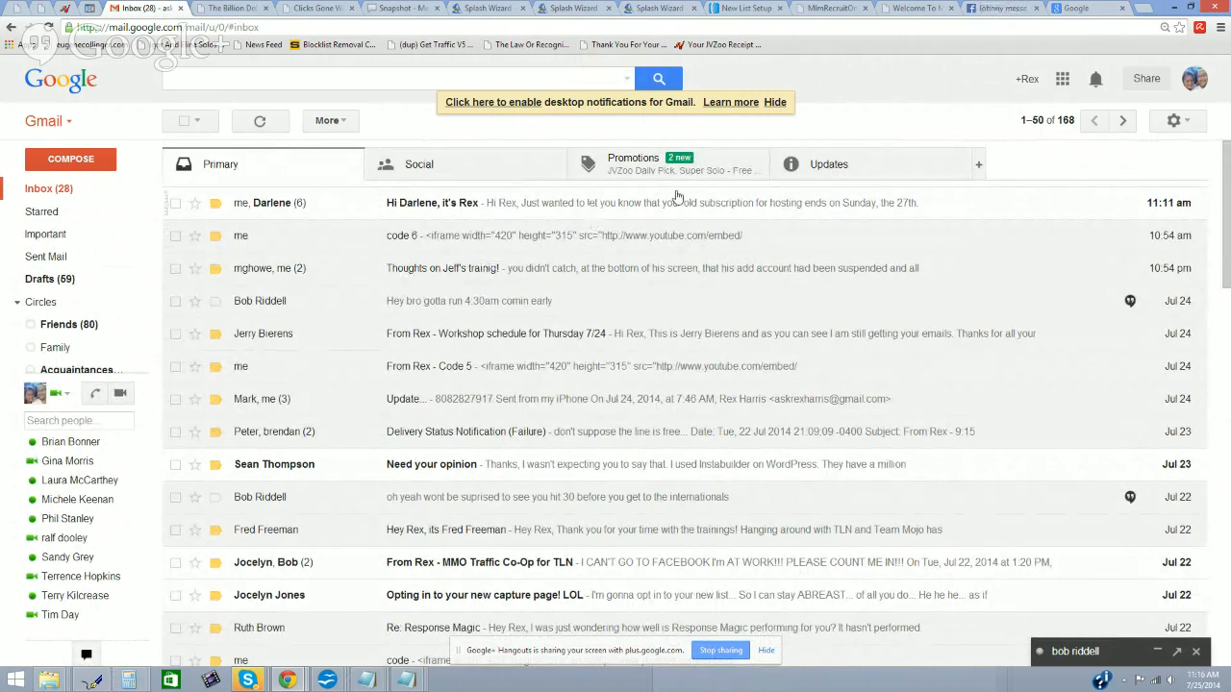
left_click(739, 8)
left_click(445, 460)
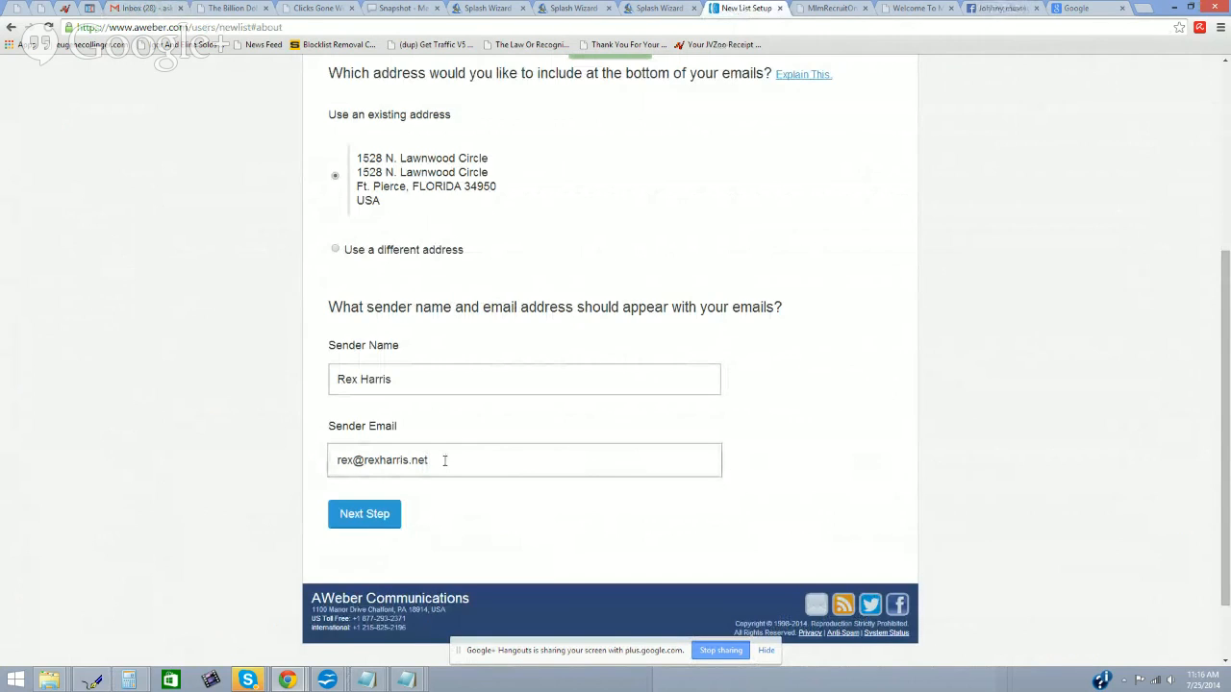
Step: Check the sender email address, then submit the sender and postal address details
left_click_drag(445, 460, 332, 461)
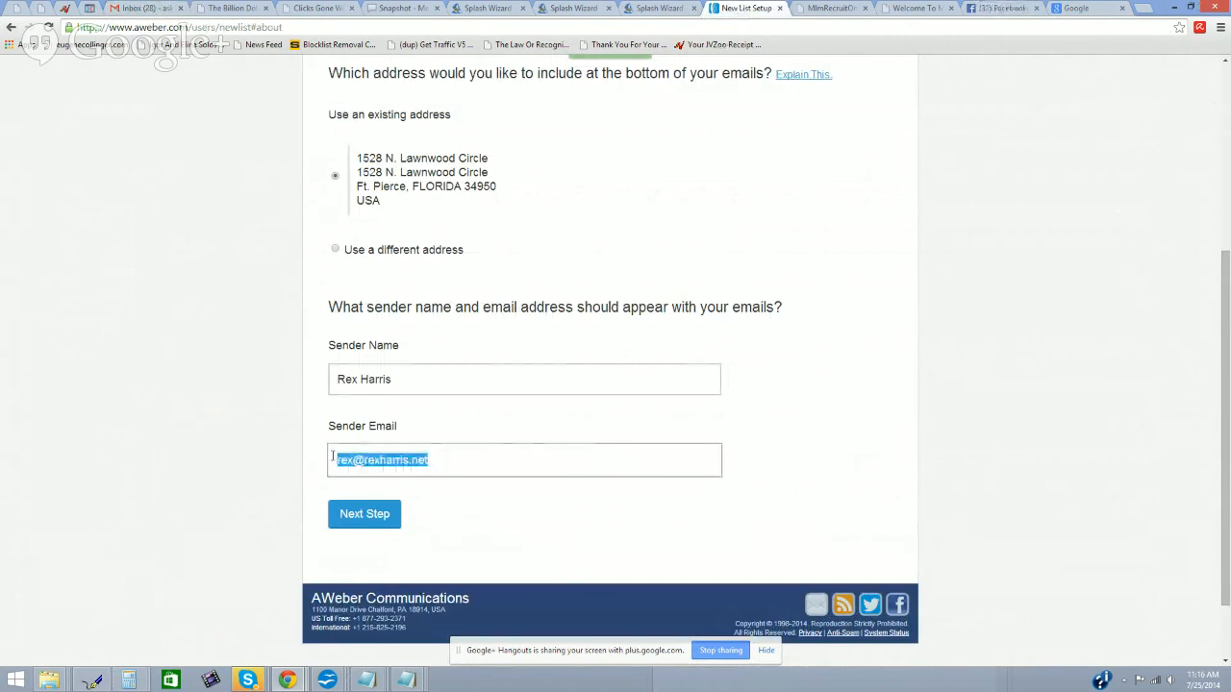
left_click(468, 456)
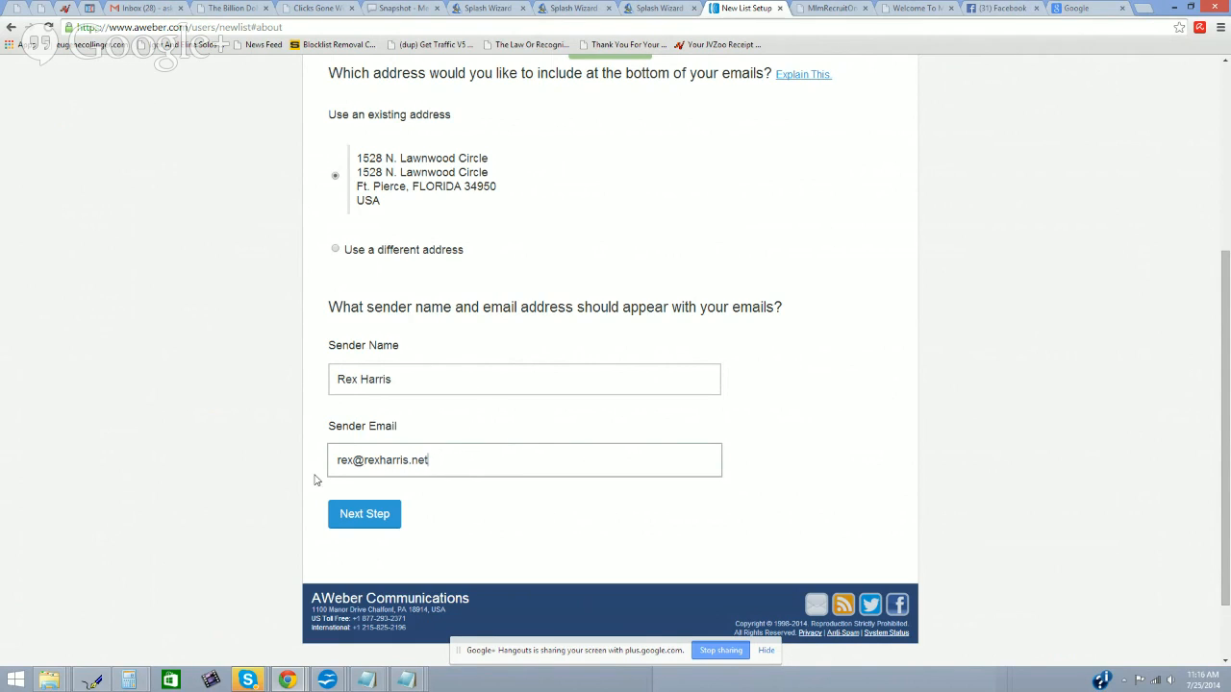
left_click_drag(445, 464, 338, 460)
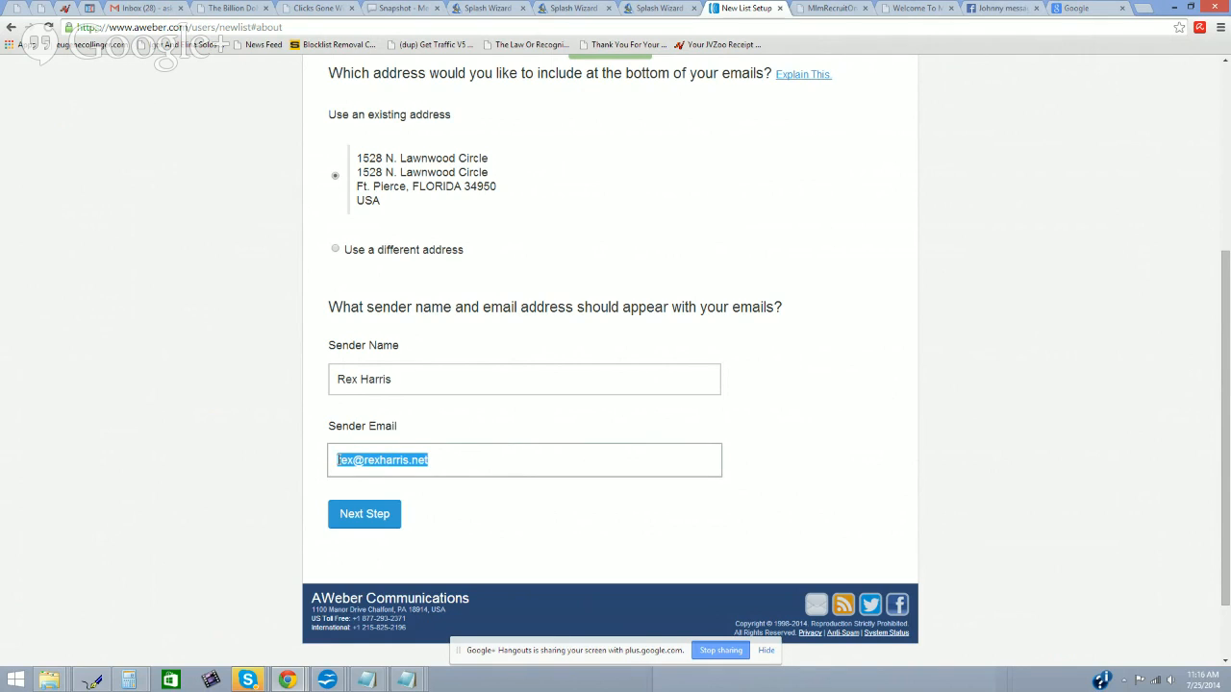
left_click(456, 465)
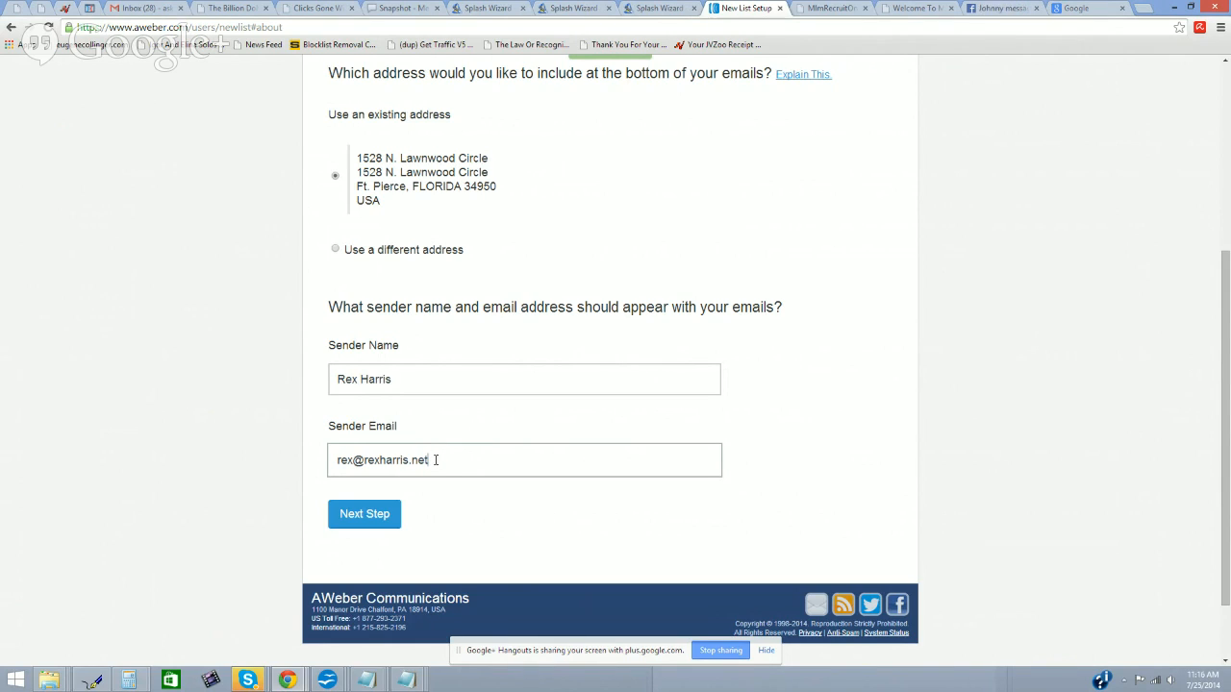
left_click_drag(432, 460, 335, 464)
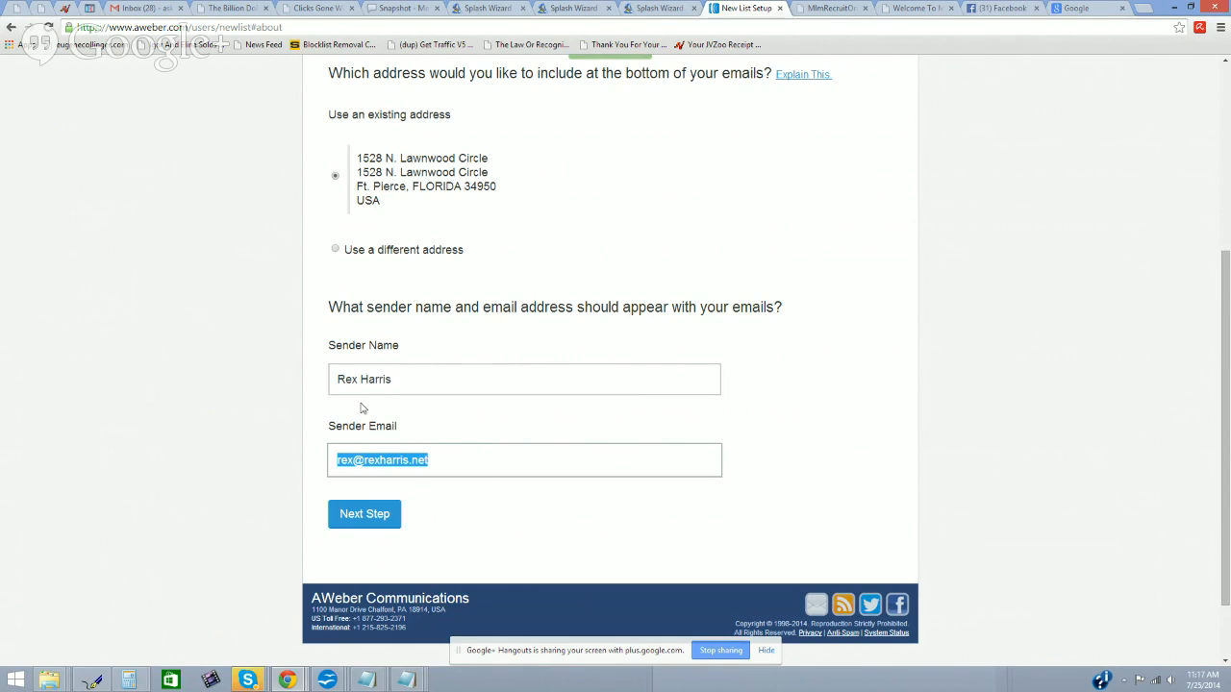
left_click(381, 524)
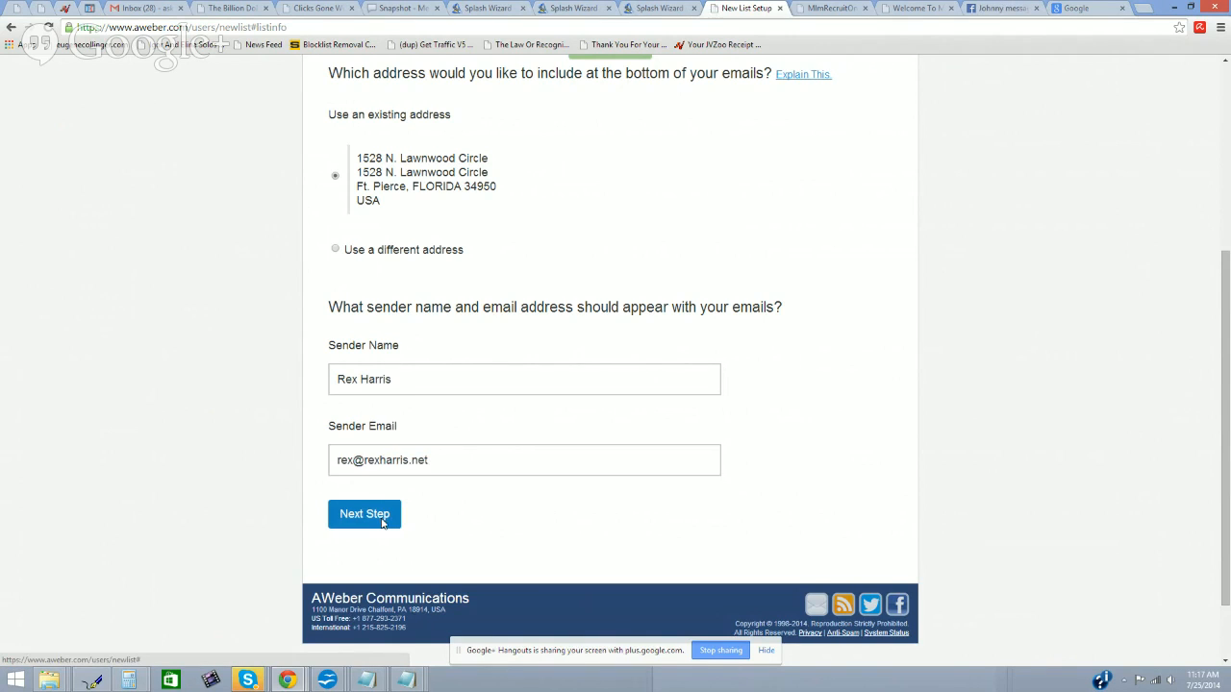
Step: Name the list 'Home Business Academy', describe it as reaching people without a home business, and continue
left_click(499, 289)
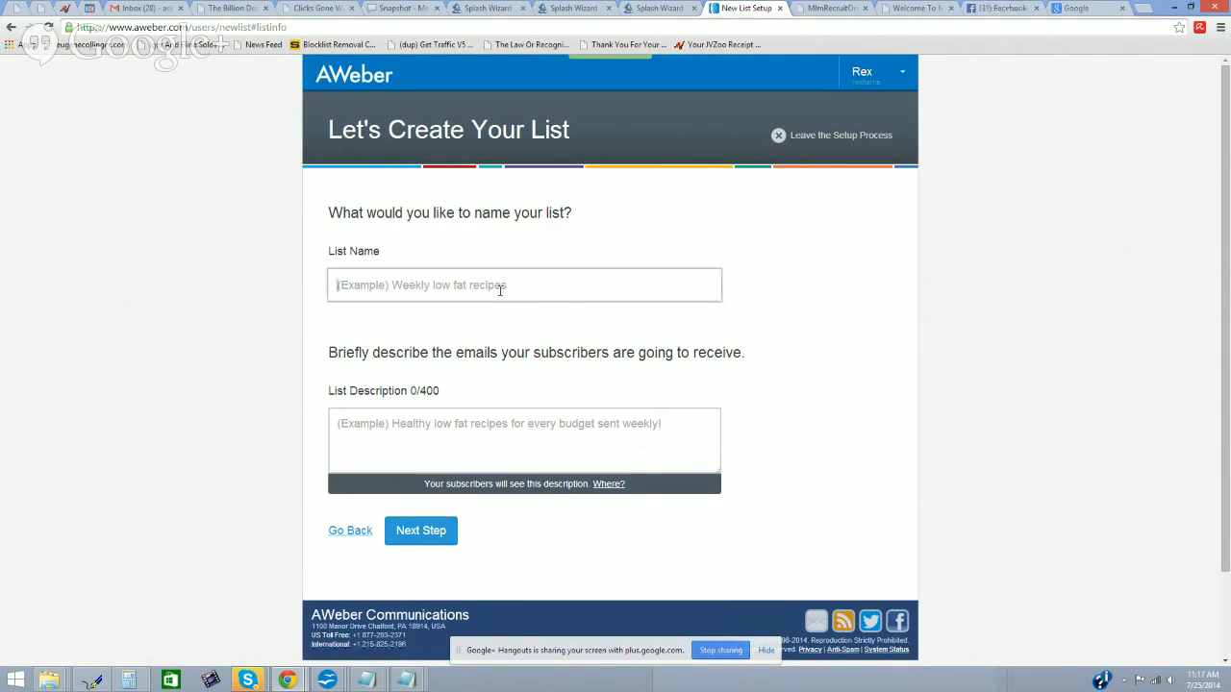
type("Home Business")
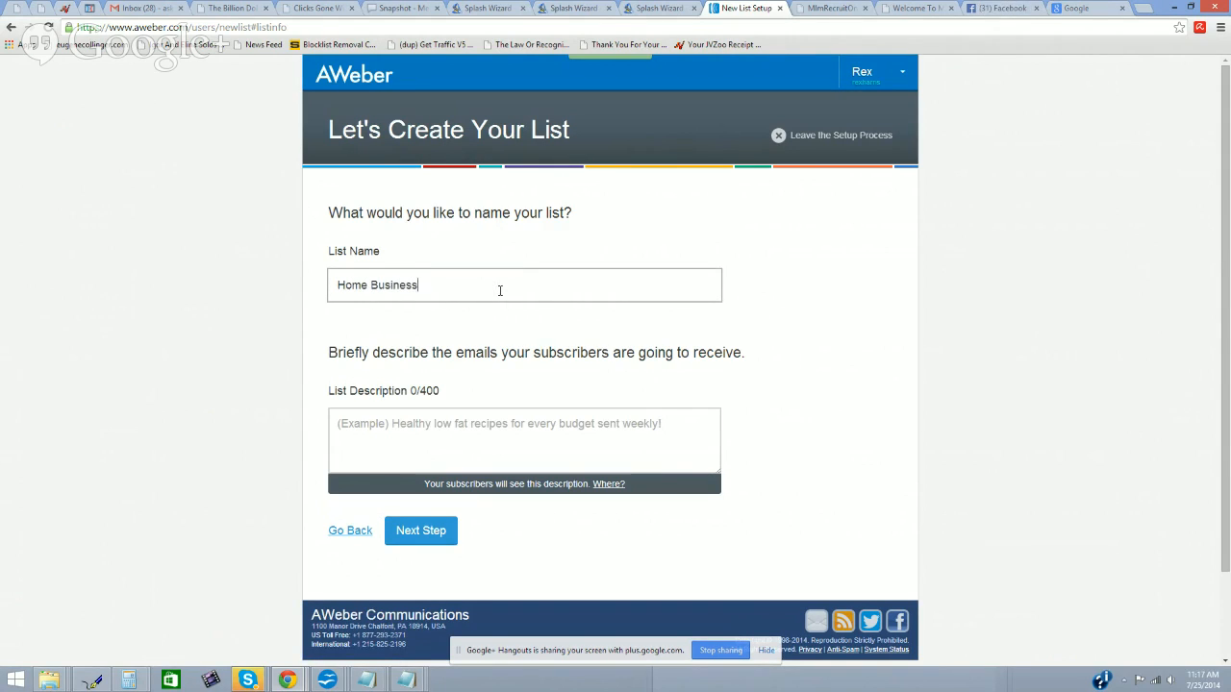
type(" Academy")
left_click(539, 430)
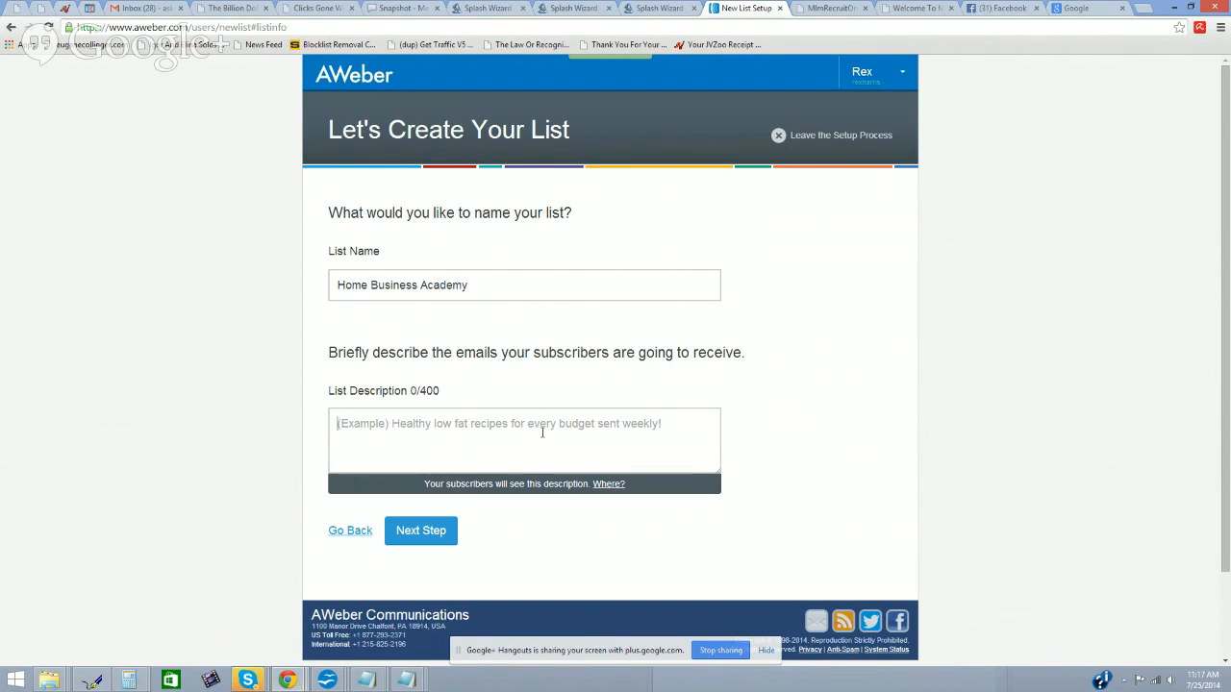
type("List")
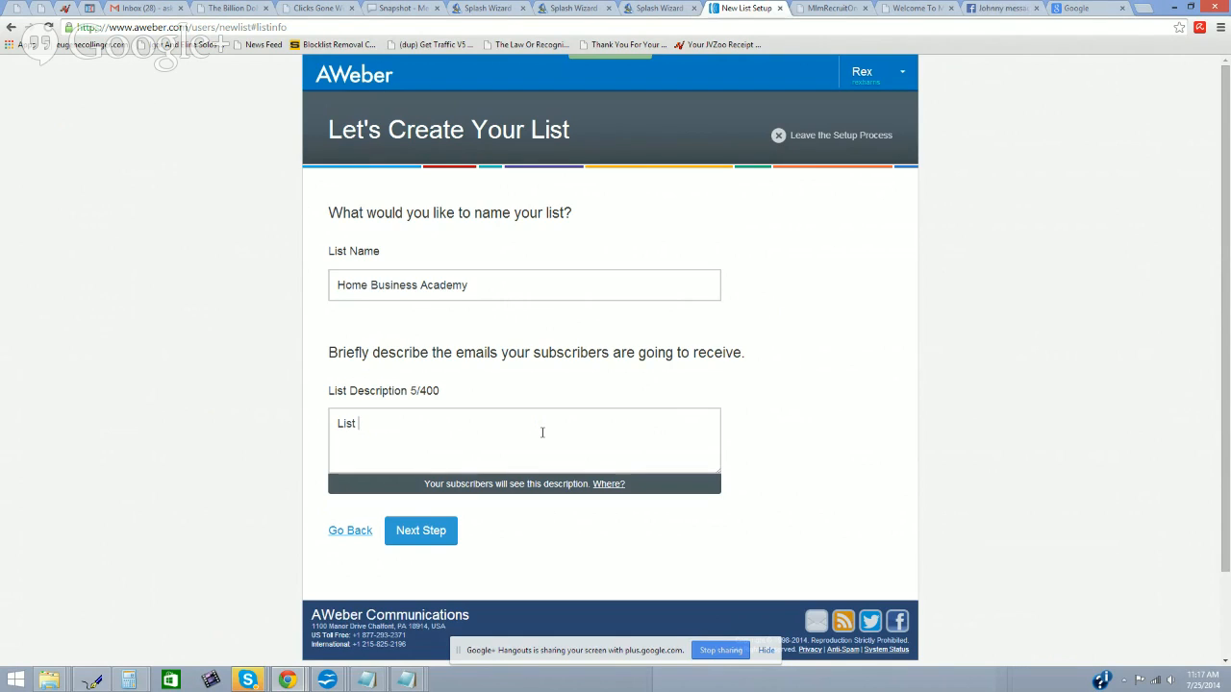
type(" for reaching out to people who have not ye")
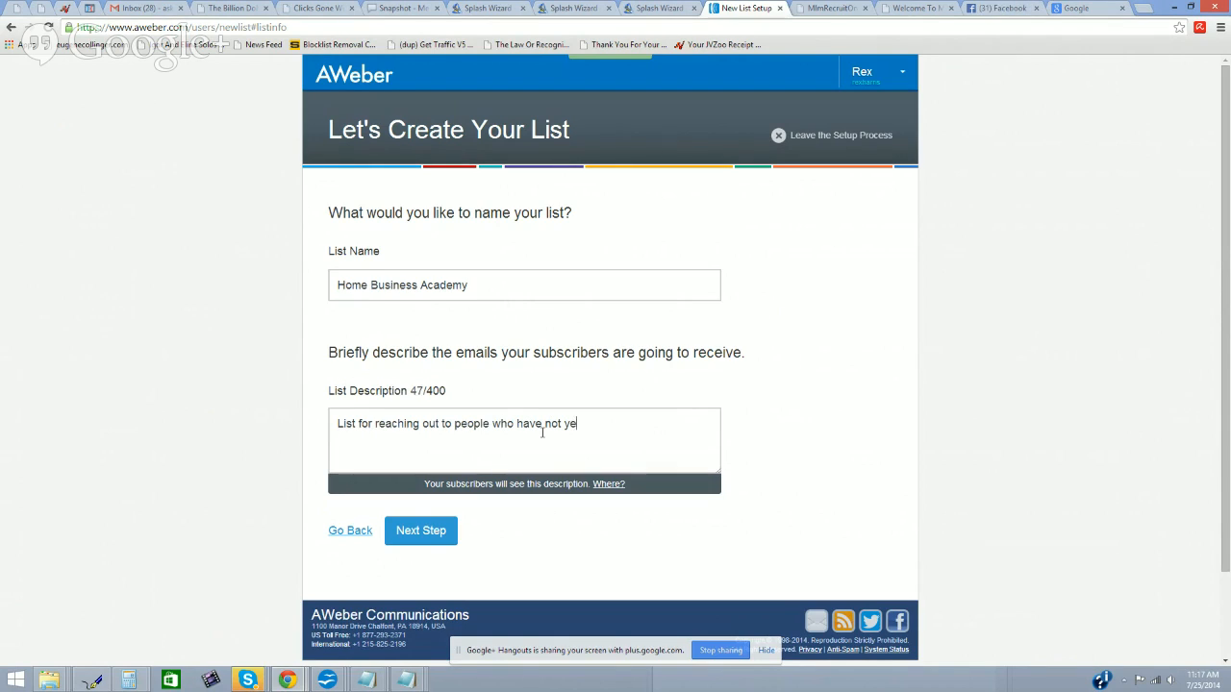
type("t started a home based business ")
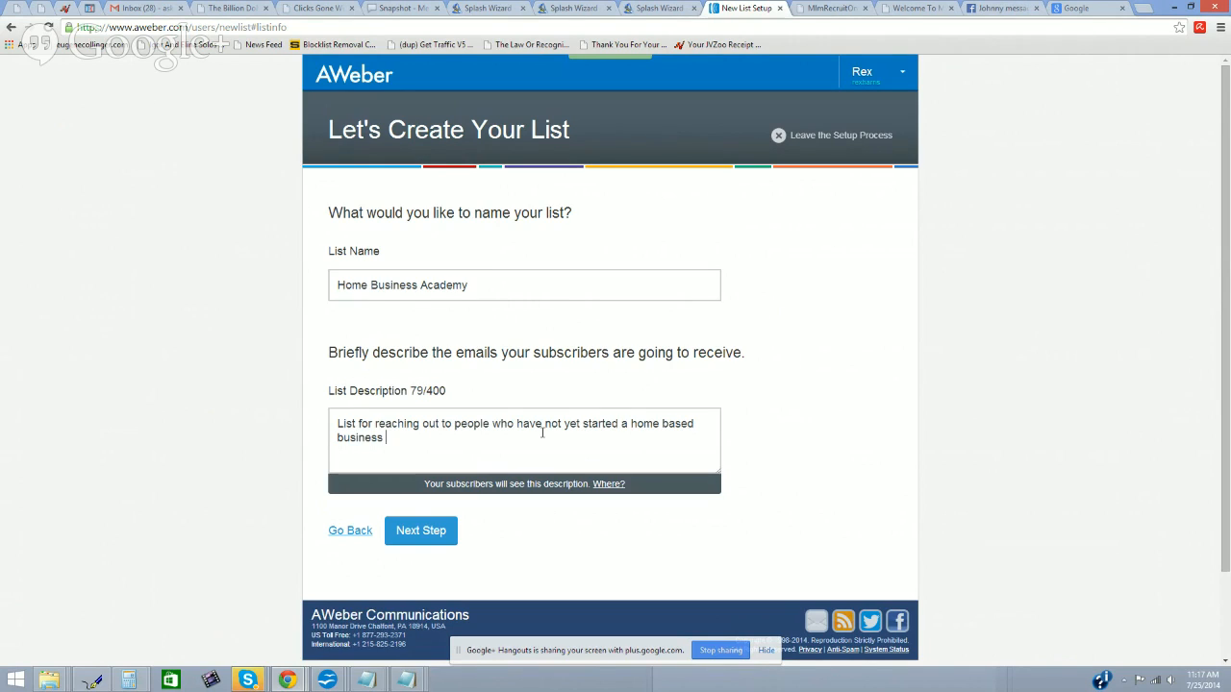
type("for the purpos")
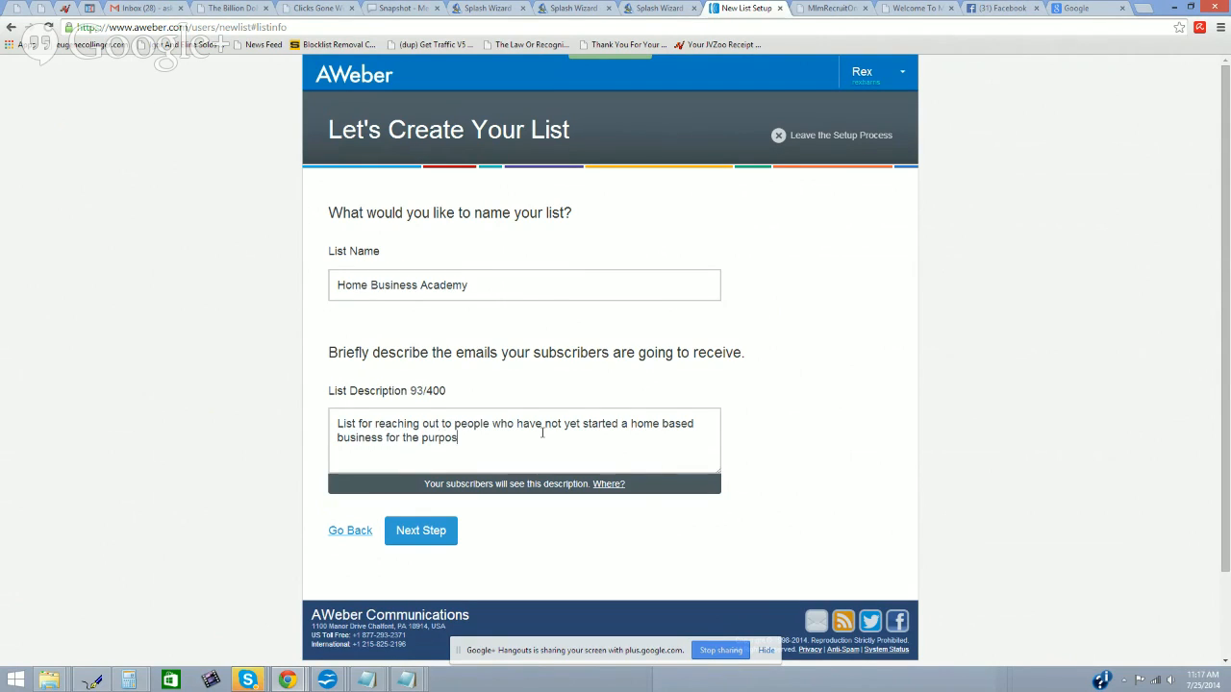
type("es of marketing ")
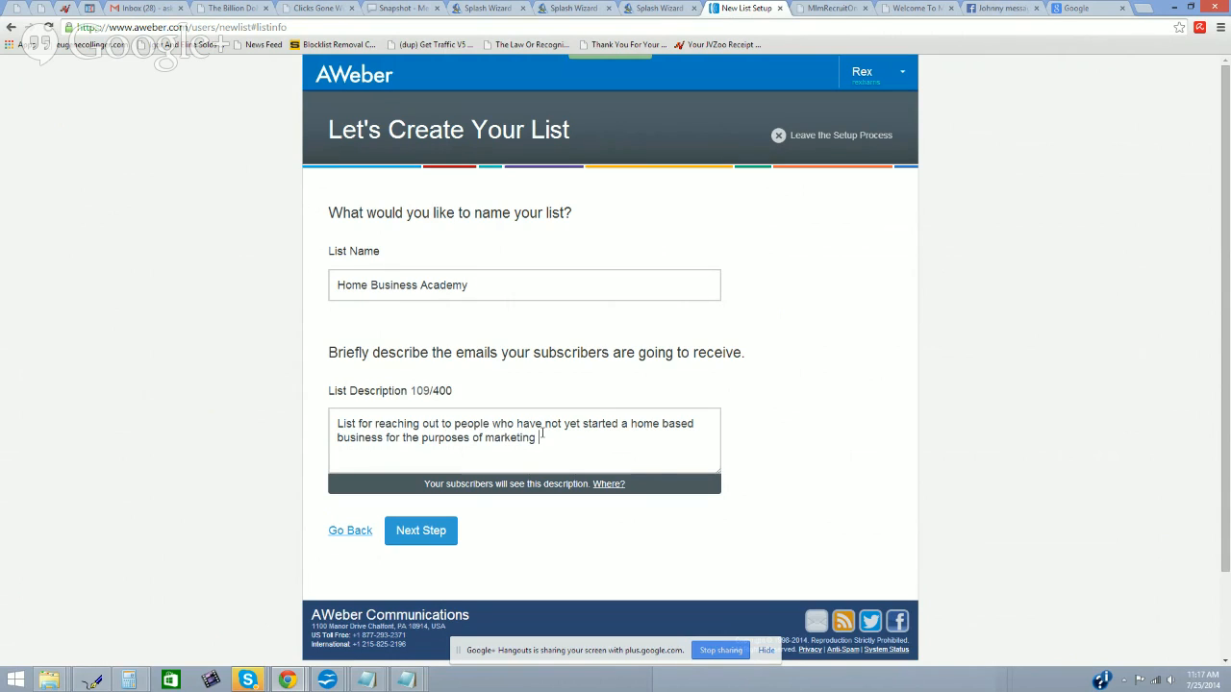
type("Home Business Academy")
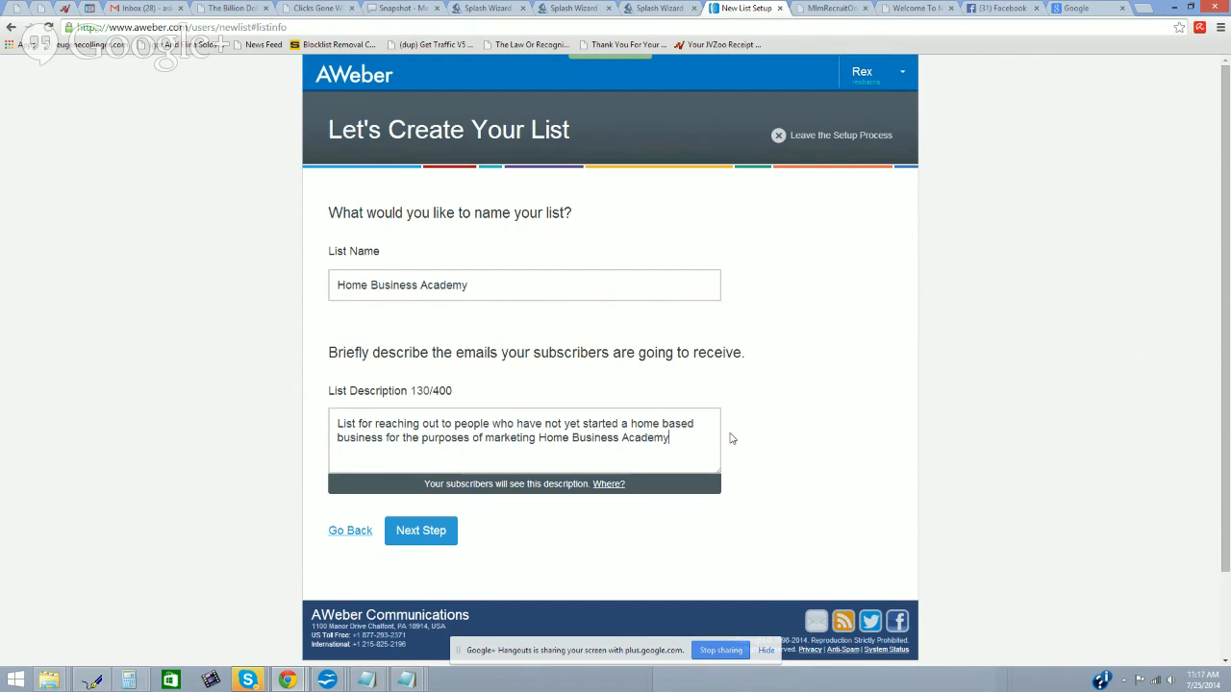
scroll(733, 440, "down", 1)
left_click(453, 430)
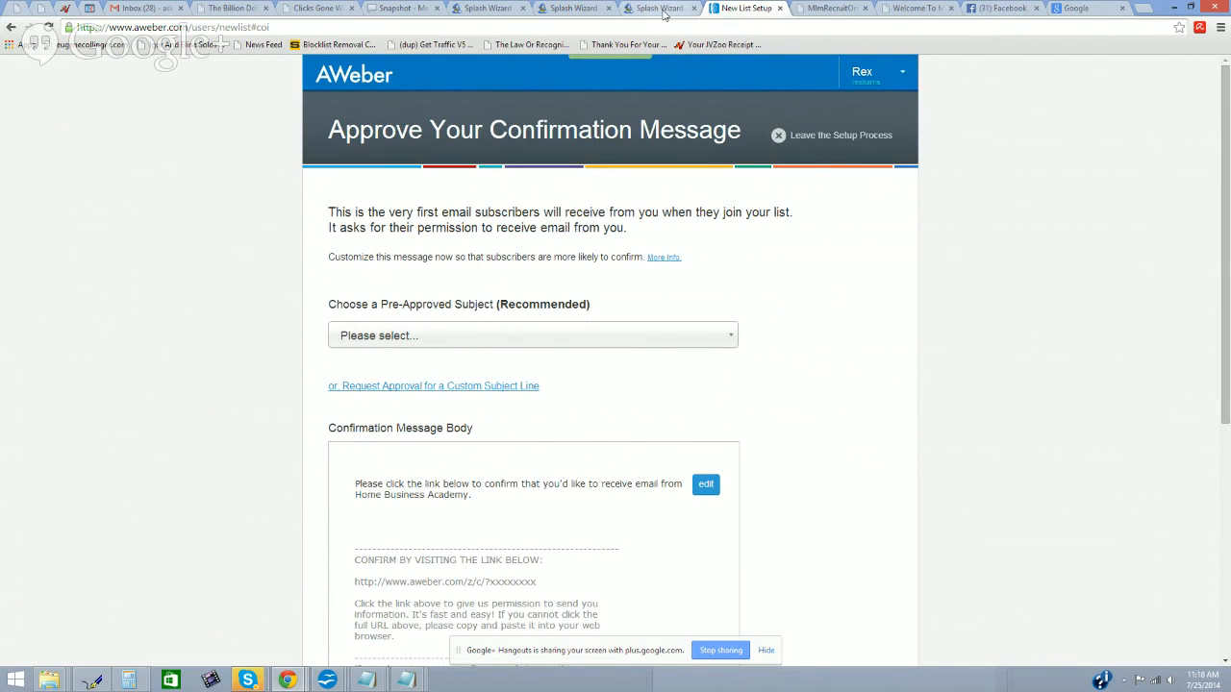
Step: Switch to the Splash Wizard opt-in page tab
left_click(575, 8)
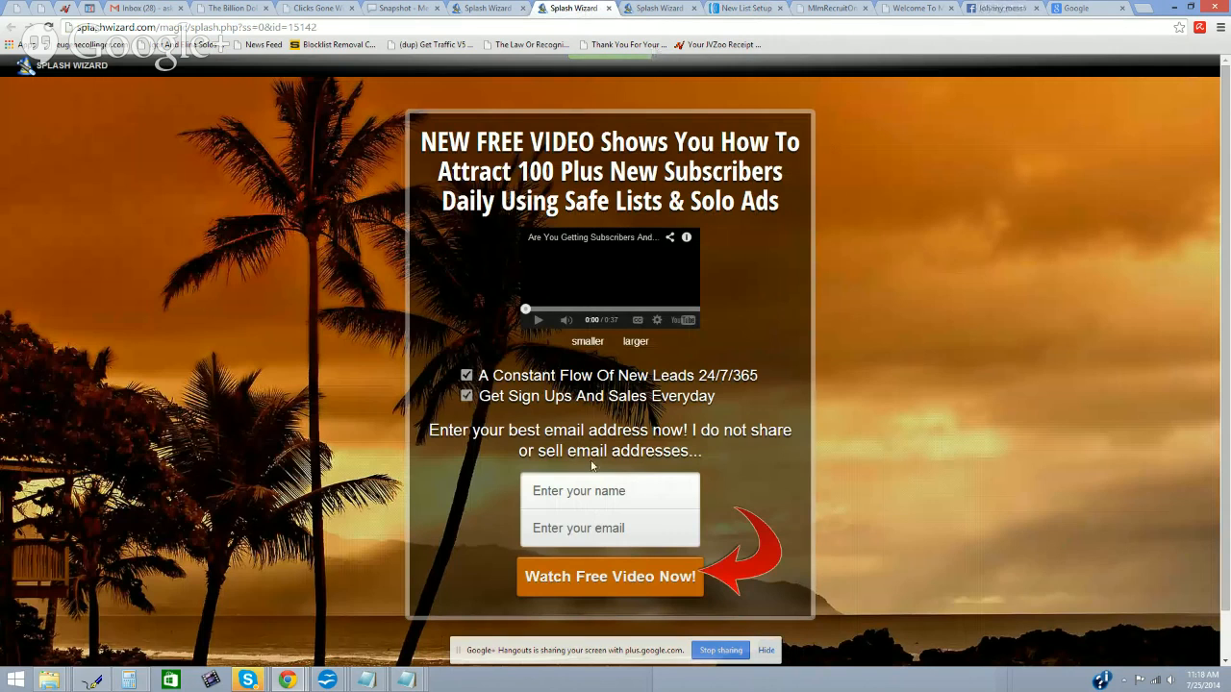
Step: View the Splash Wizard thank-you video page, then go back to the opt-in page
left_click(654, 14)
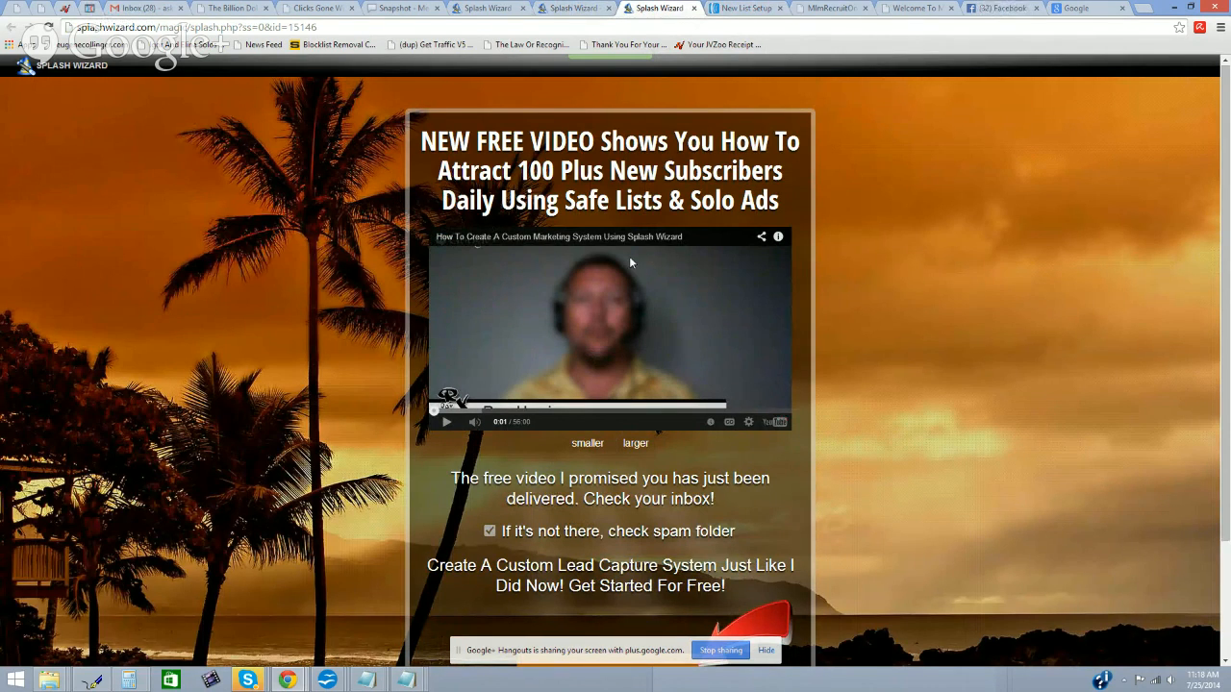
left_click(568, 8)
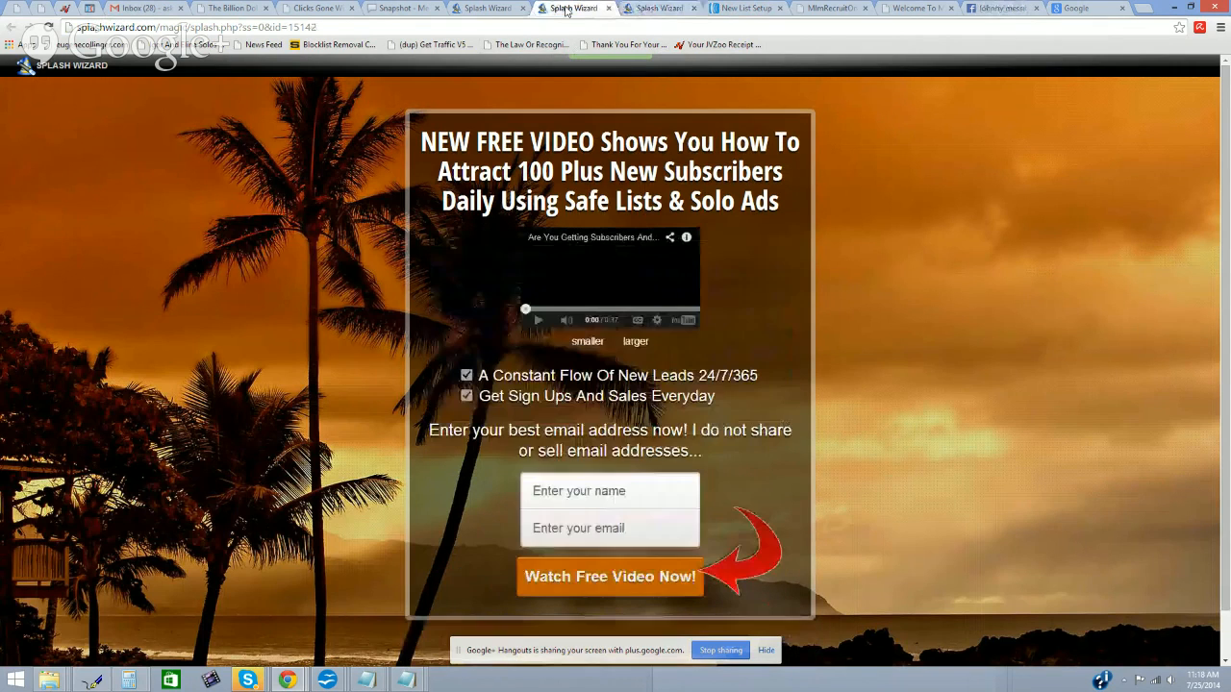
Step: Choose the pre-approved confirmation subject 'Confirm your request for information.' in AWeber
left_click(742, 9)
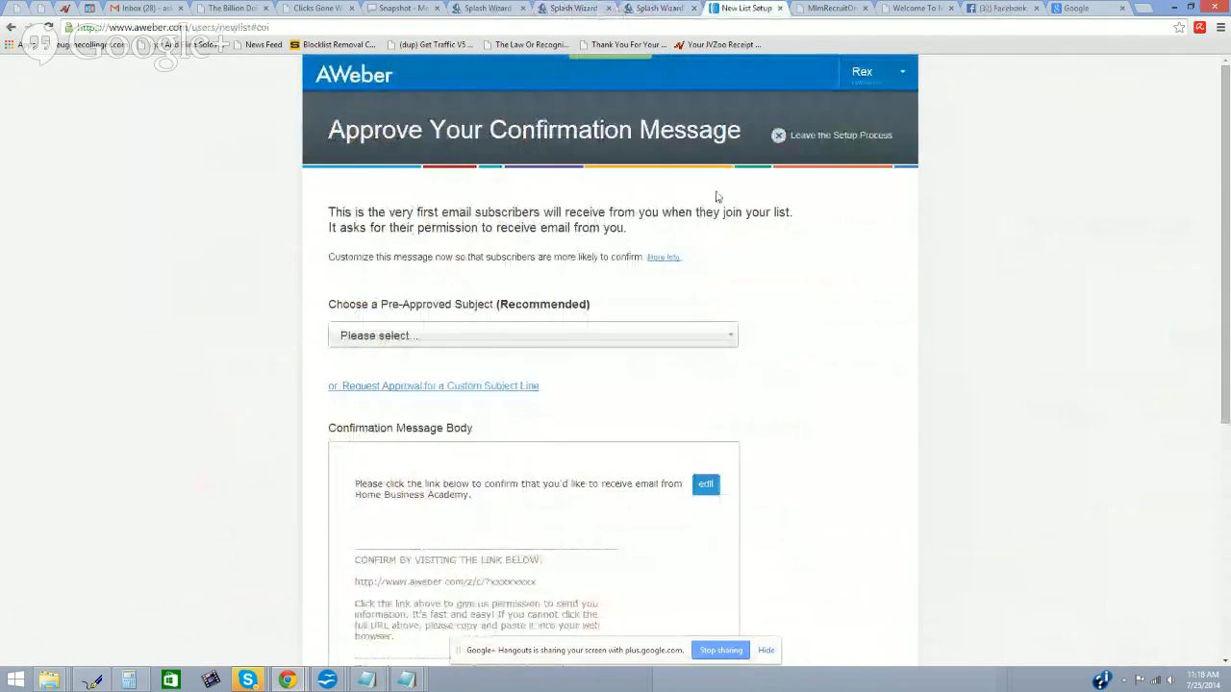
scroll(680, 290, "down", 1)
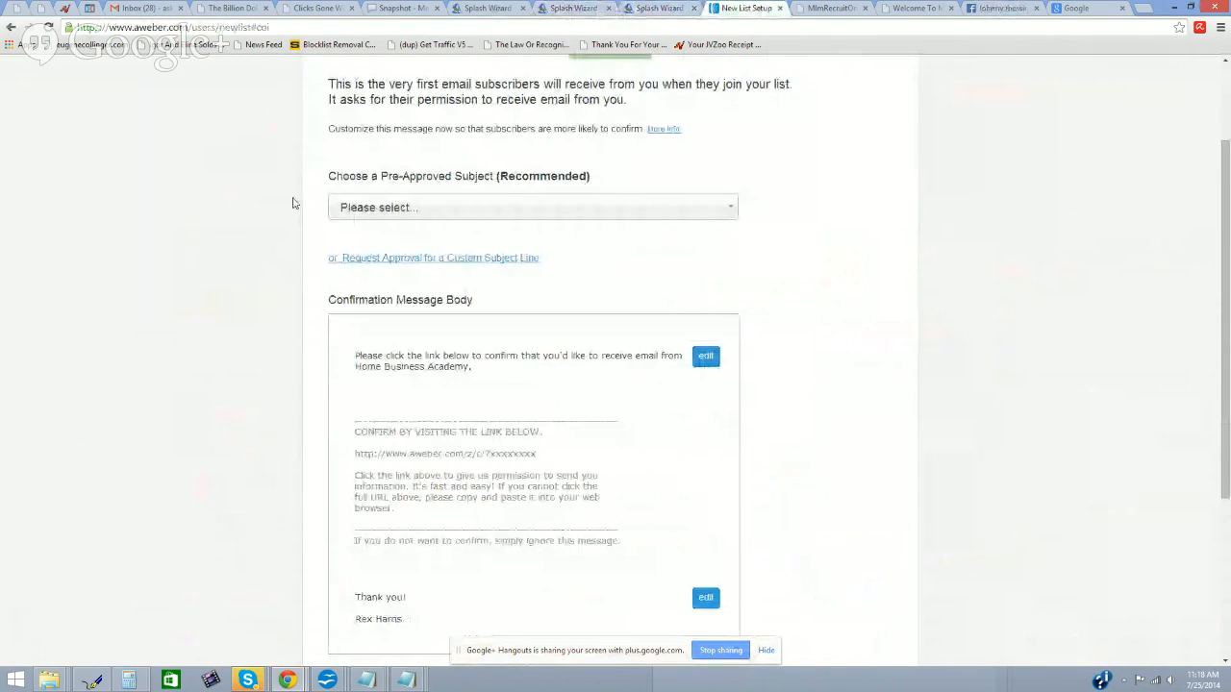
left_click(730, 208)
left_click(541, 290)
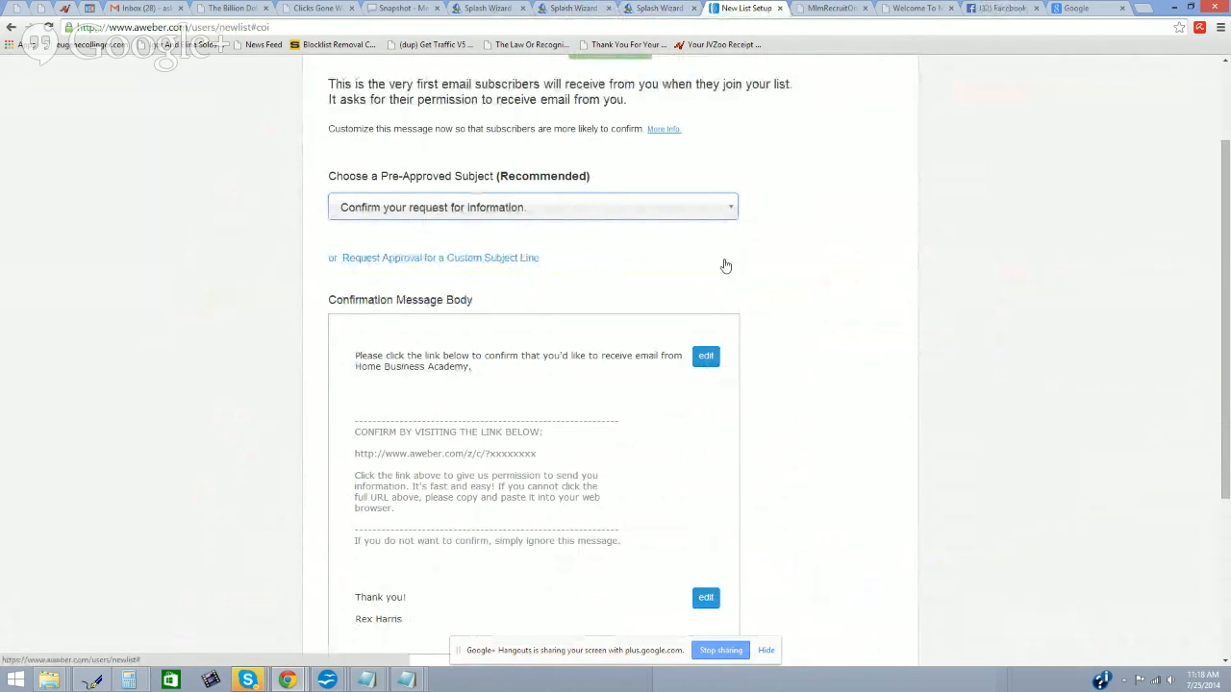
scroll(726, 266, "down", 1)
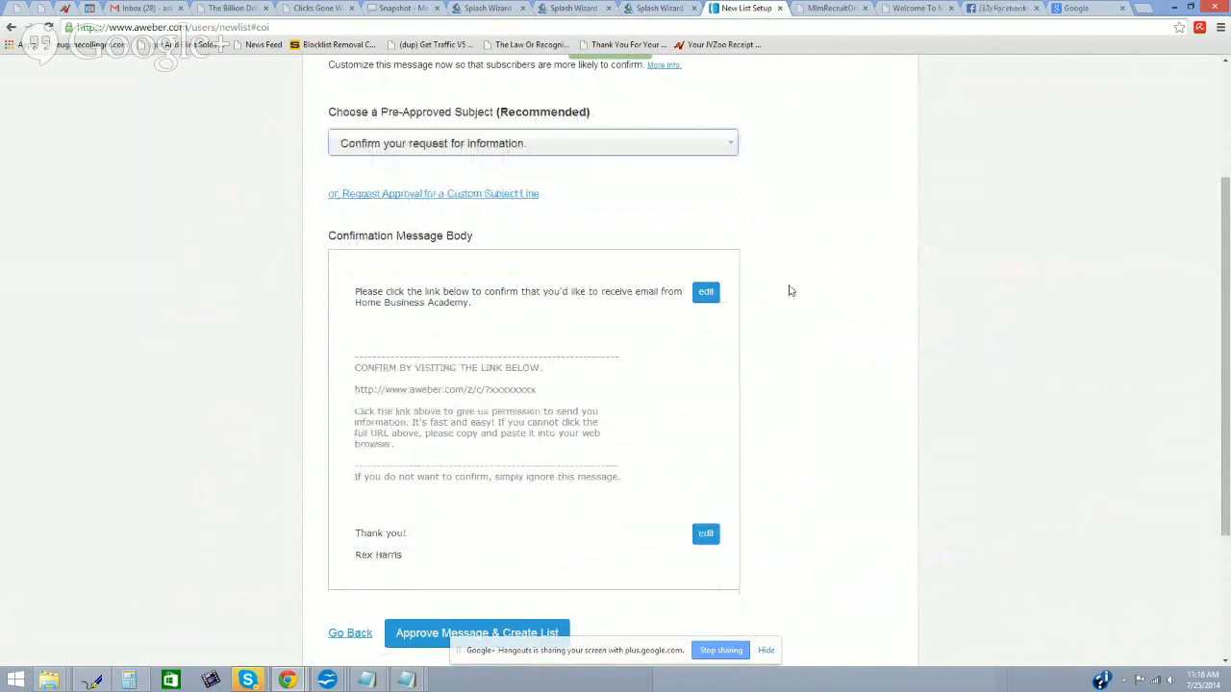
scroll(791, 291, "up", 3)
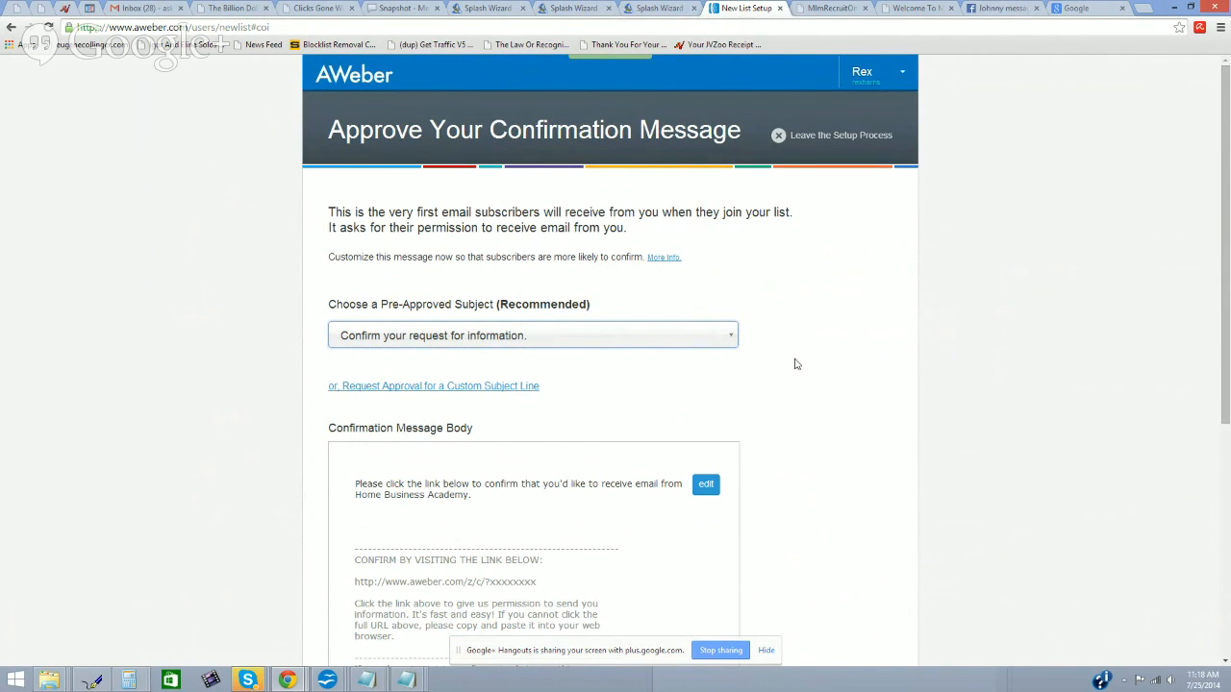
scroll(797, 364, "down", 1)
scroll(796, 364, "down", 1)
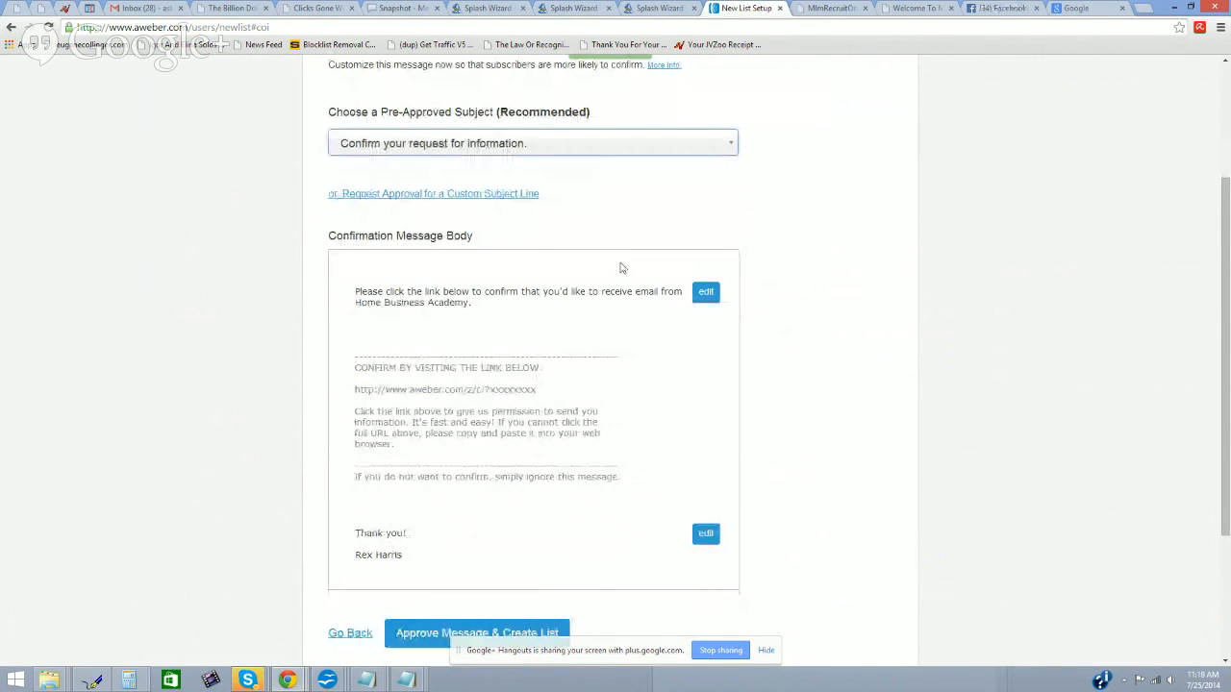
scroll(763, 264, "down", 2)
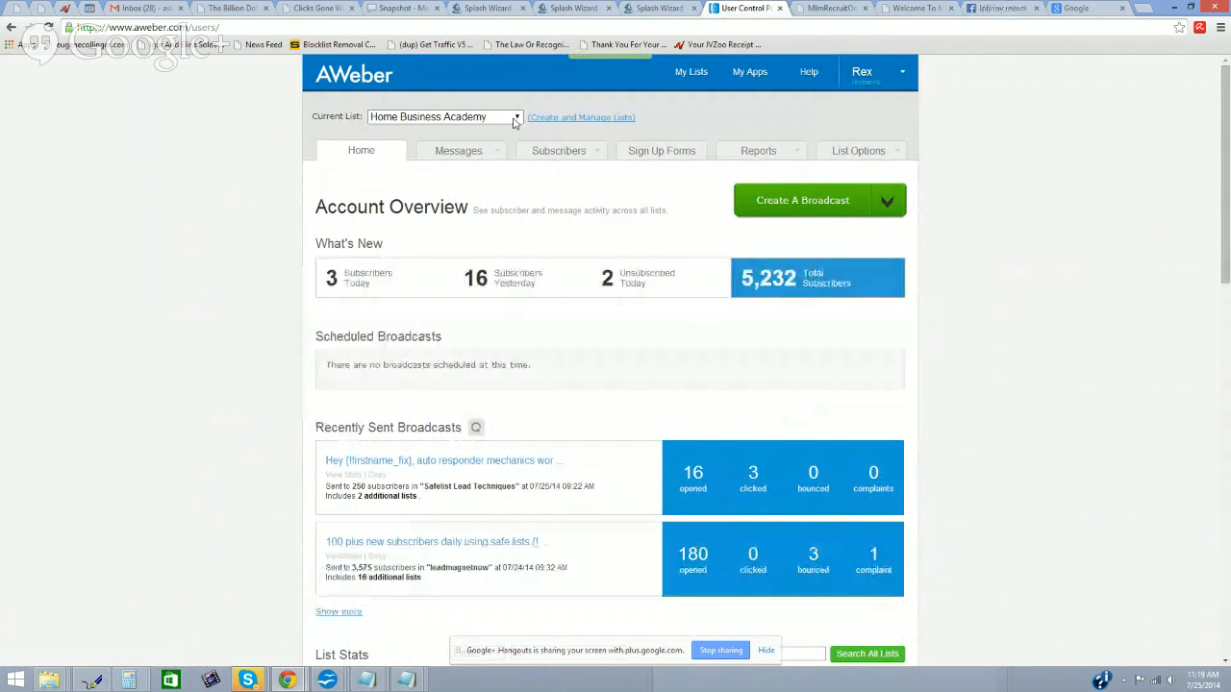
Step: From Create and Manage Lists, open the Home Business Academy list's settings
left_click(535, 118)
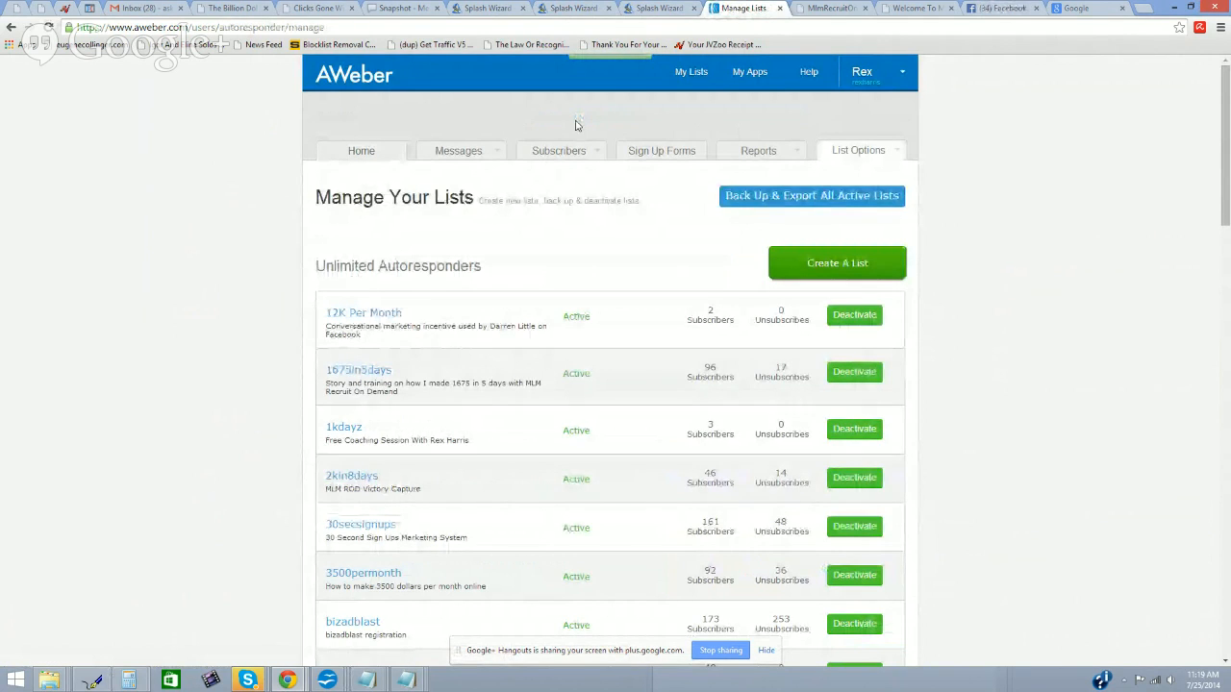
scroll(472, 303, "down", 10)
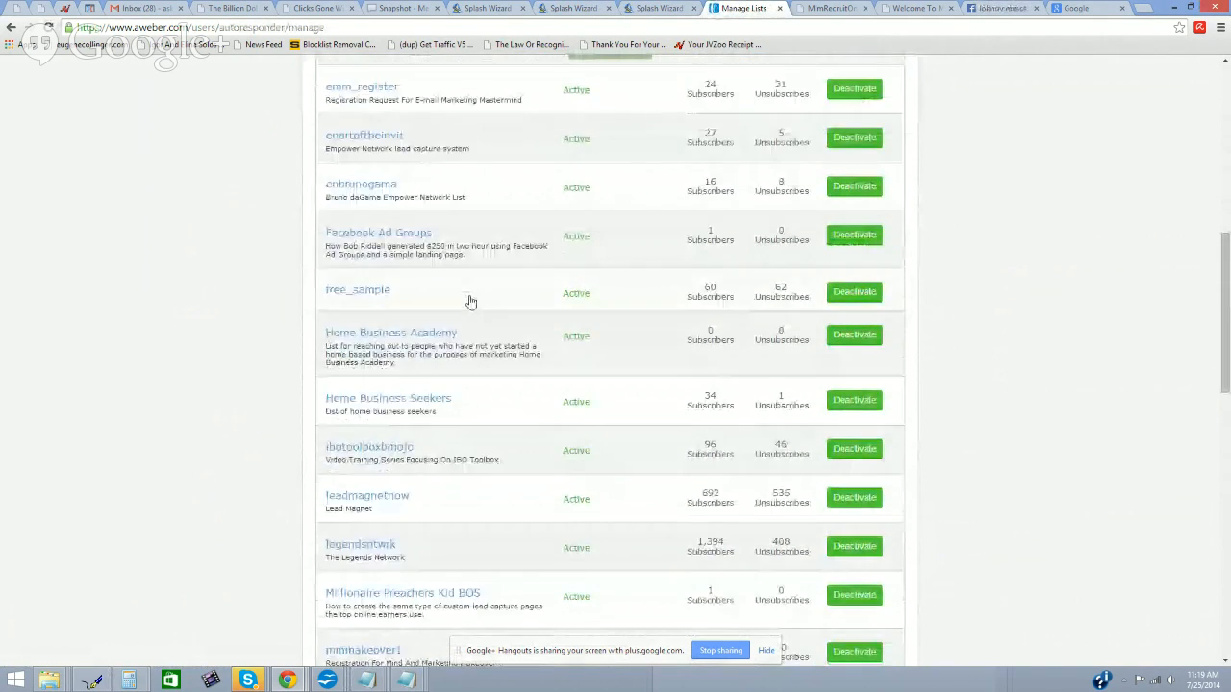
scroll(472, 302, "down", 5)
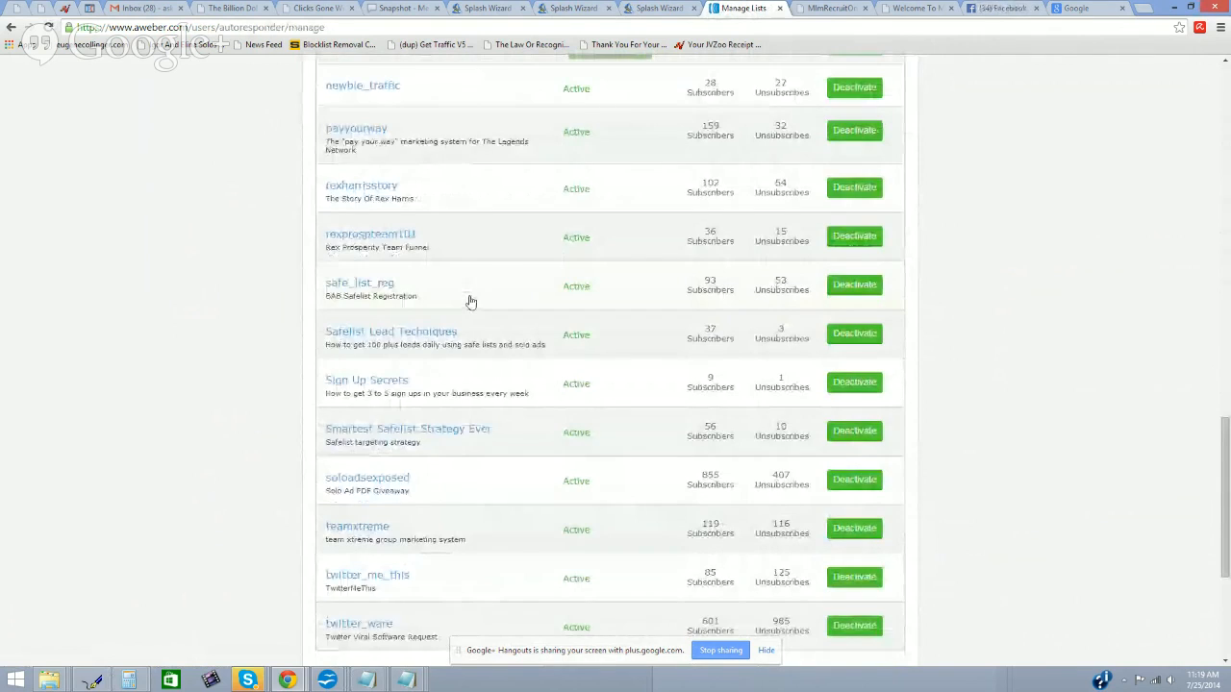
scroll(471, 302, "up", 10)
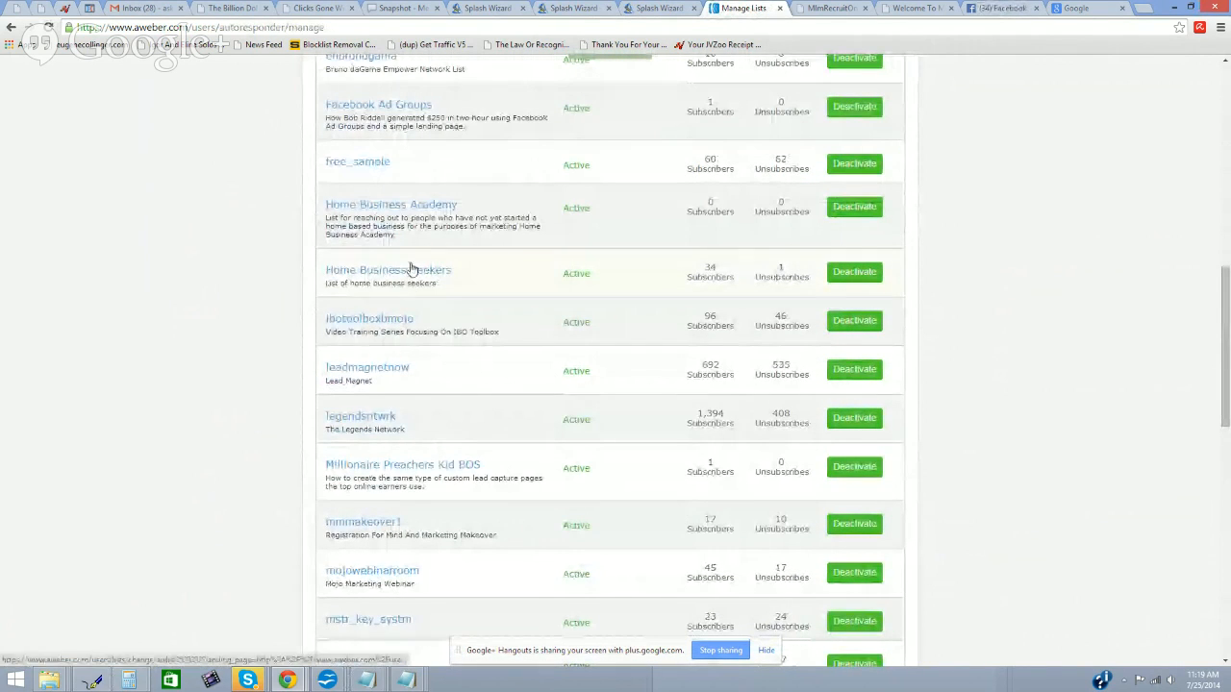
left_click(417, 209)
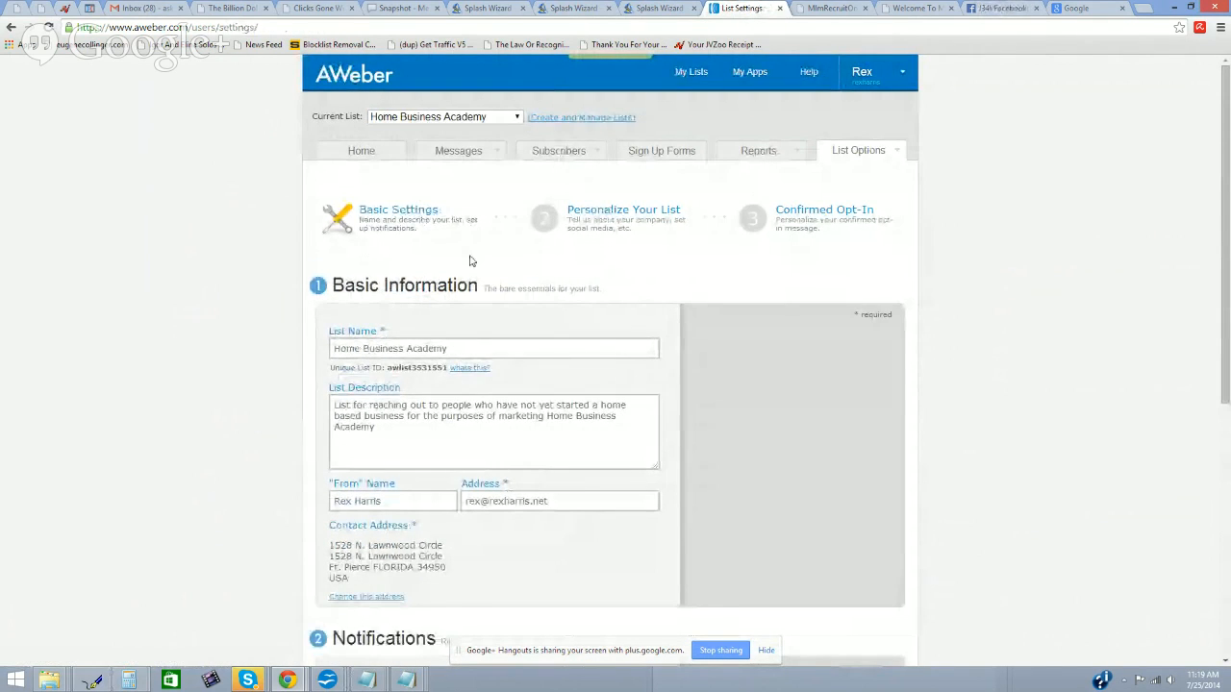
Step: Select the list's sender name and sender email address text
scroll(472, 260, "down", 1)
mouse_move(479, 465)
mouse_move(428, 356)
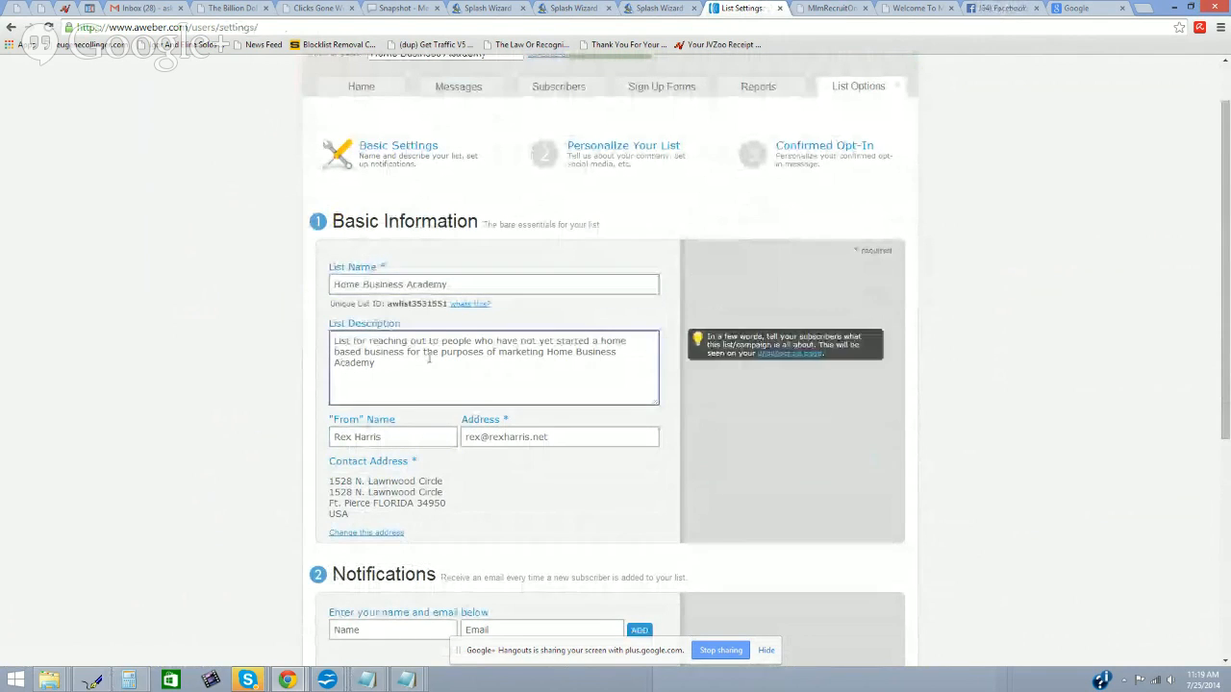
scroll(428, 360, "down", 1)
left_click_drag(384, 373, 327, 377)
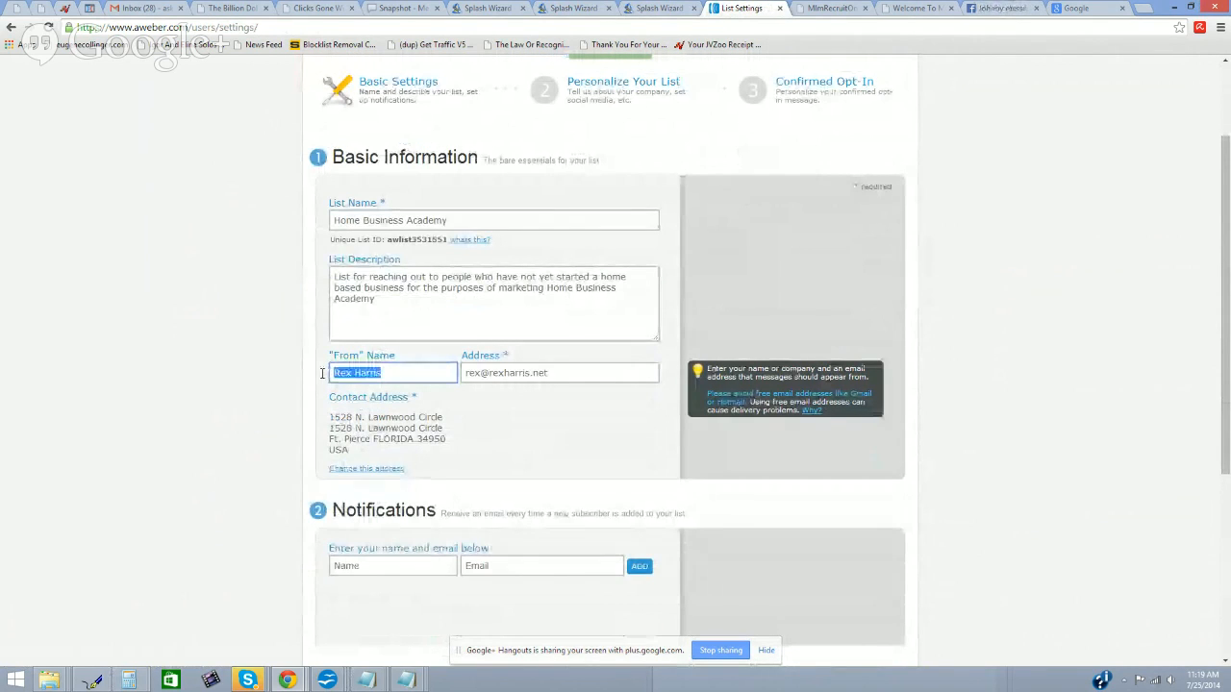
left_click_drag(567, 372, 463, 377)
Step: Add the owner's name and Gmail address as a notification recipient, then switch to Gmail
left_click(392, 566)
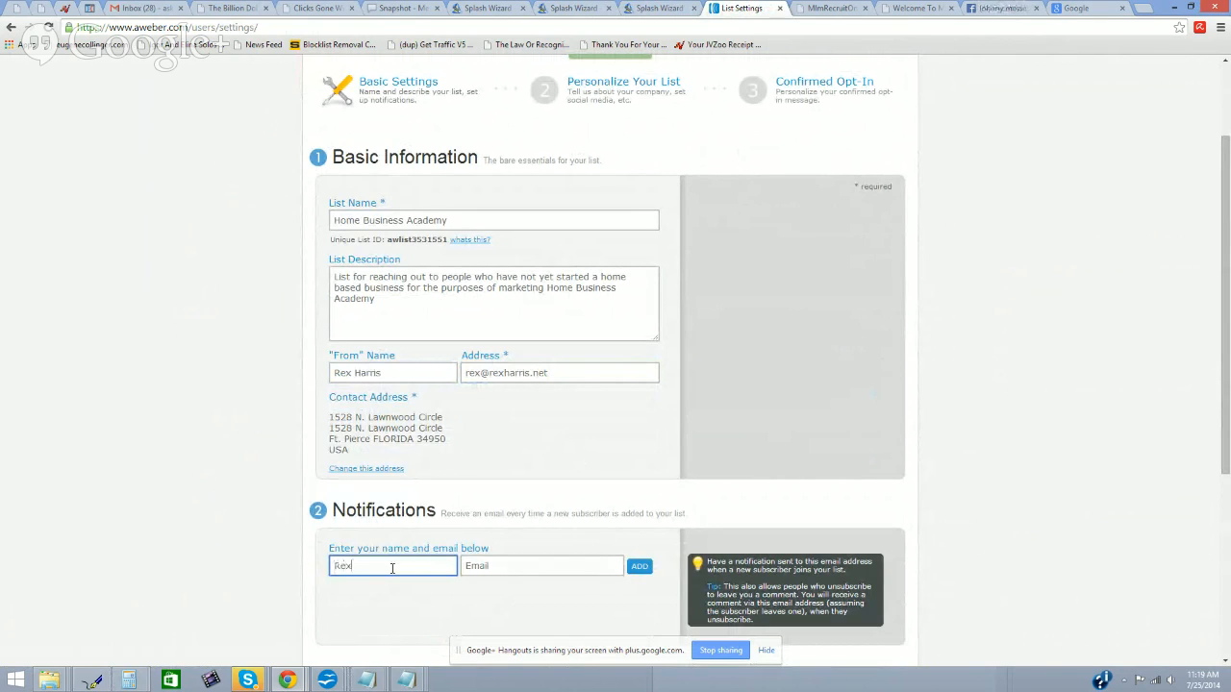
key("Tab")
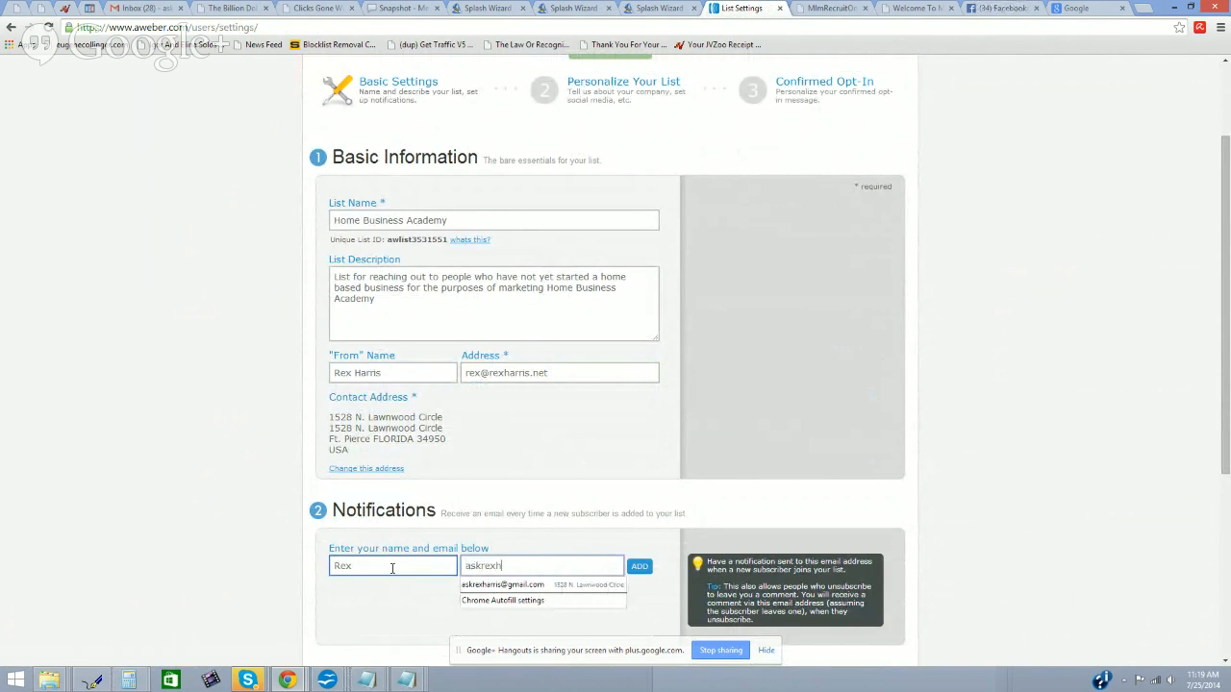
left_click(577, 565)
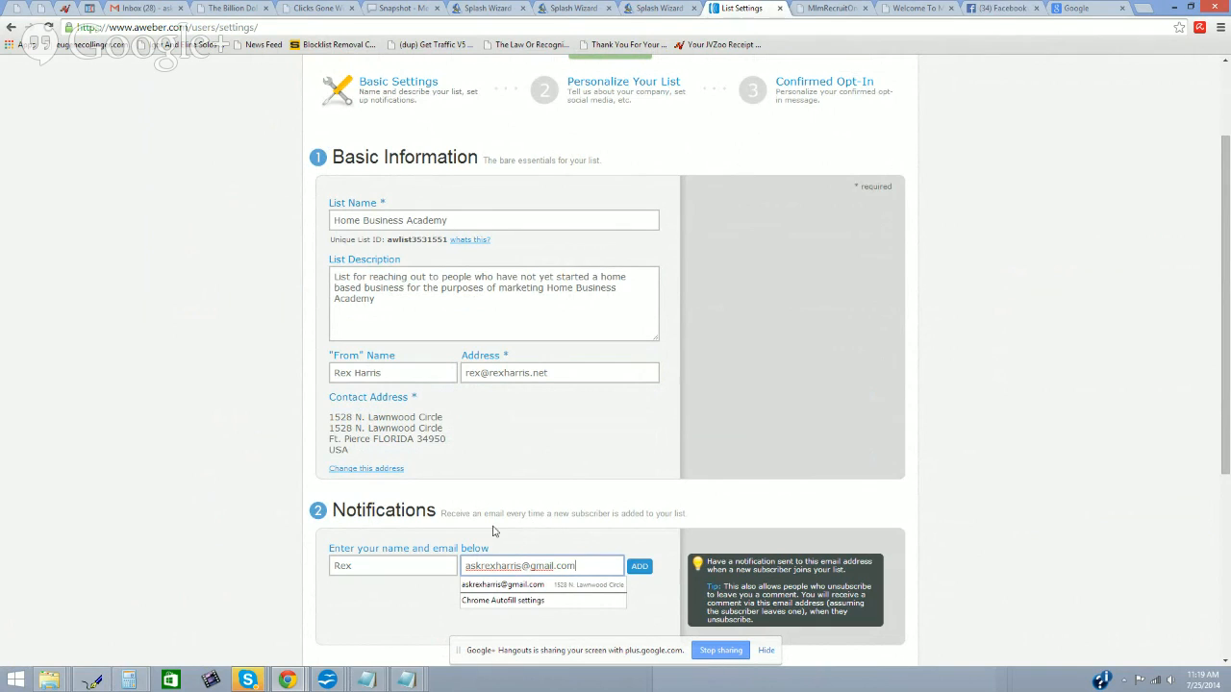
left_click(496, 543)
left_click(566, 571)
left_click_drag(579, 568, 447, 565)
left_click(542, 544)
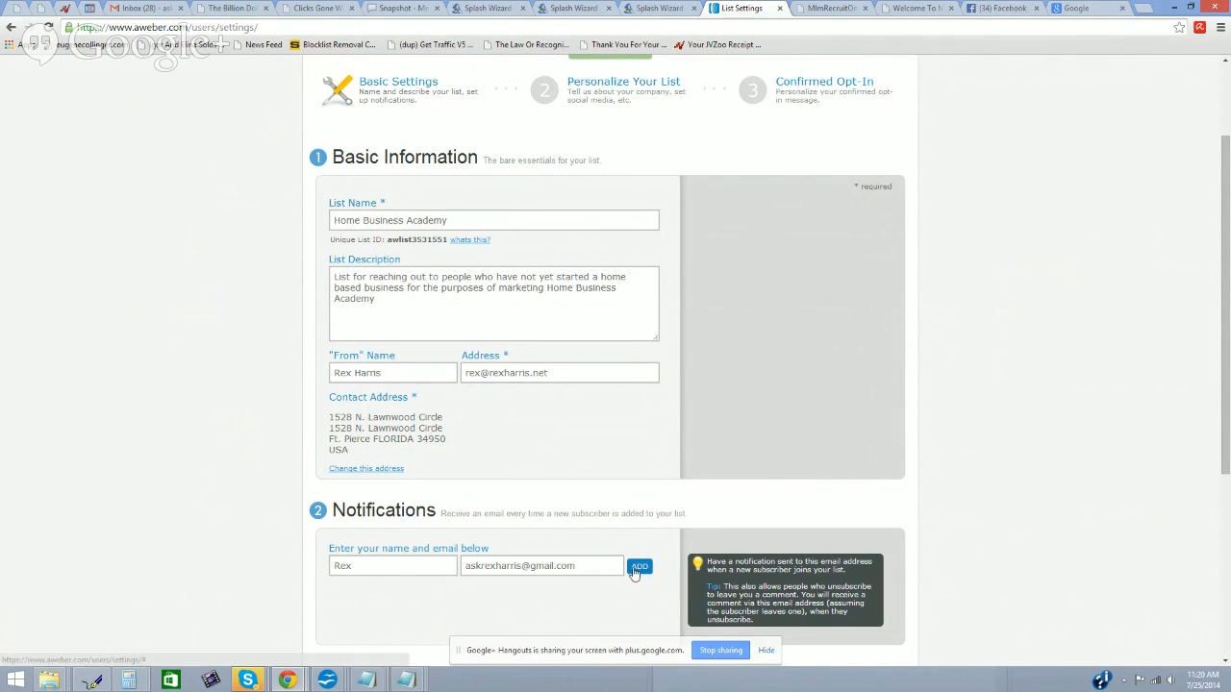
left_click(639, 567)
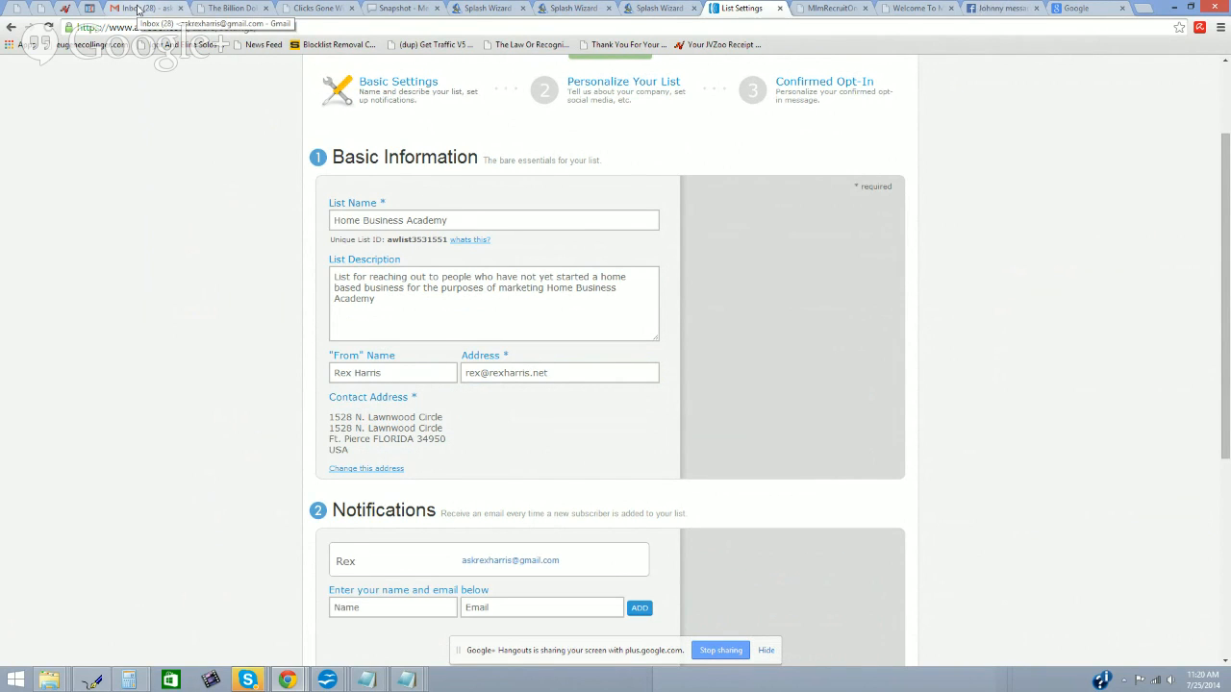
left_click(139, 10)
Step: Check the Updates category in the Gmail inbox
left_click(838, 165)
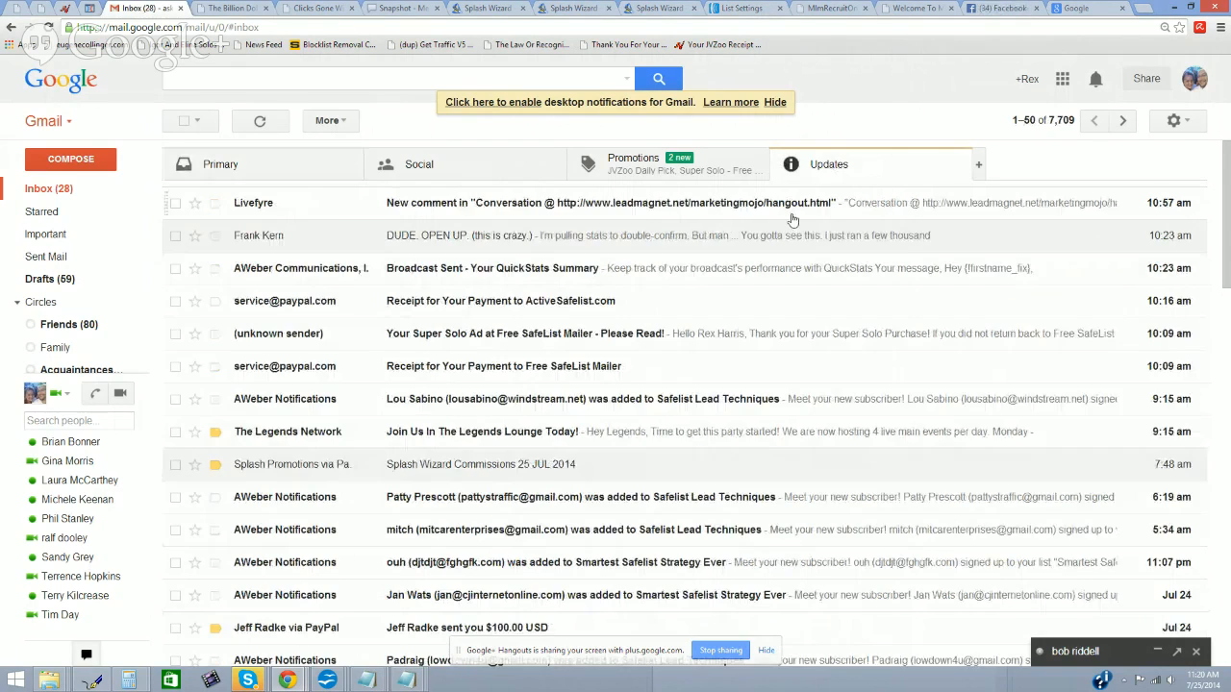
scroll(779, 240, "down", 3)
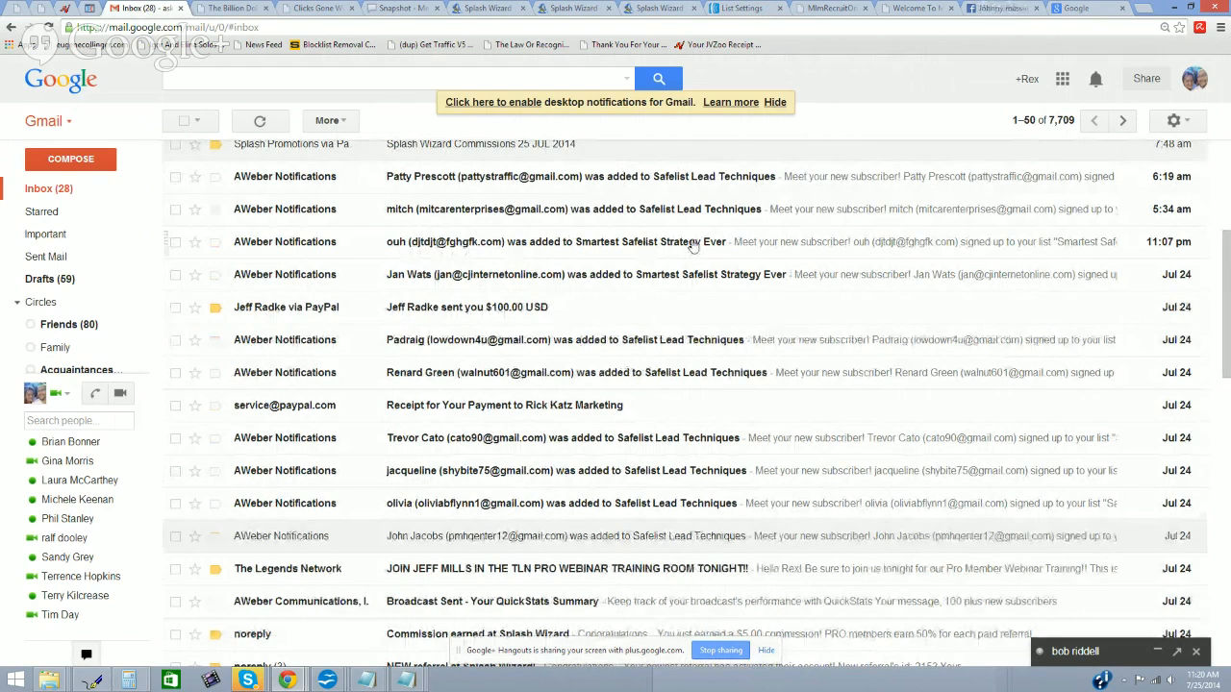
scroll(693, 245, "down", 2)
scroll(693, 245, "up", 5)
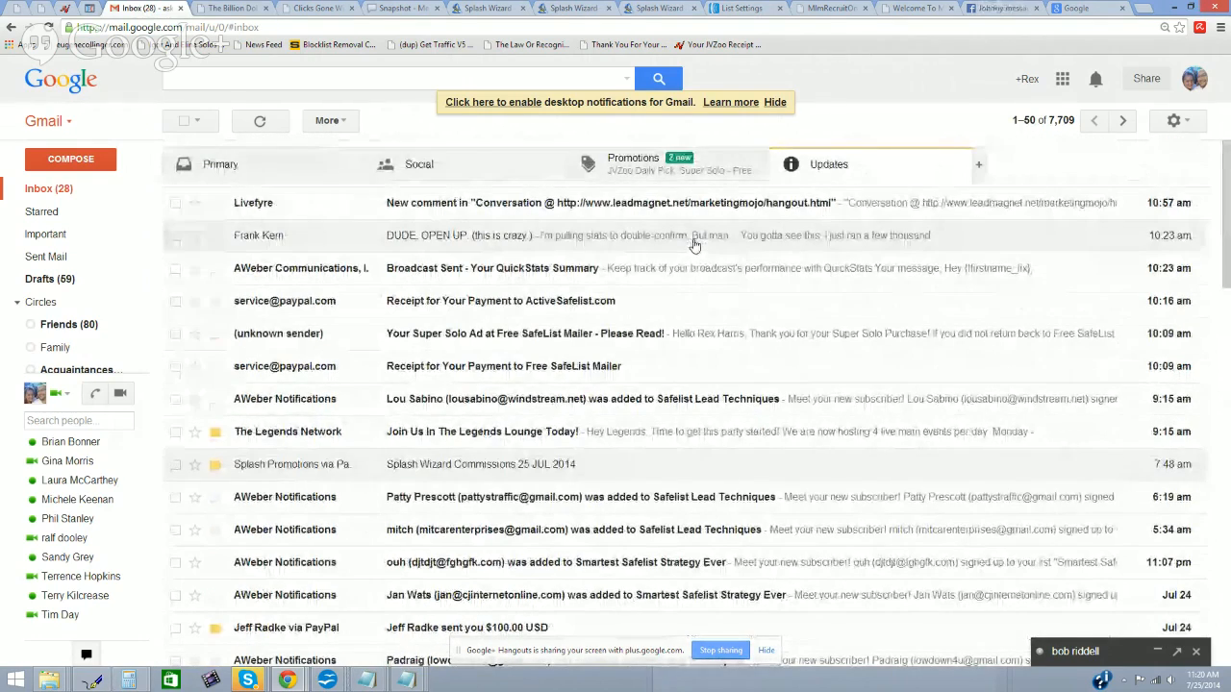
Step: Back in AWeber, save the basic list settings and go to Personalize Your List
left_click(740, 8)
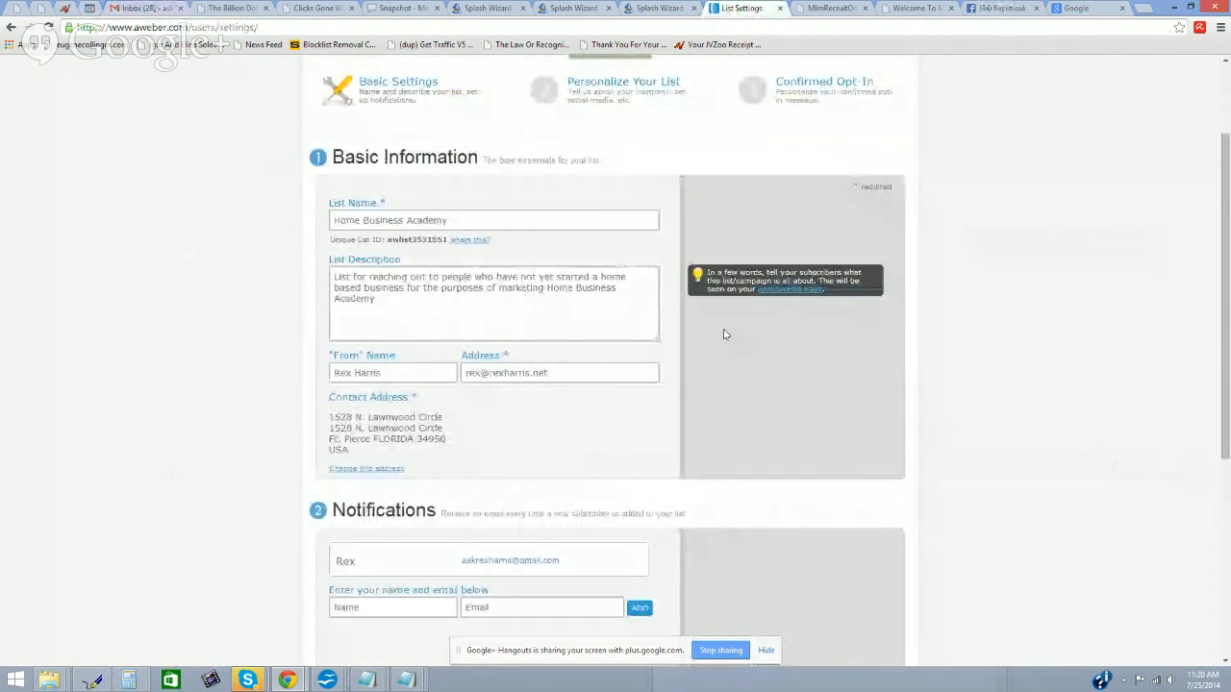
scroll(717, 323, "down", 3)
scroll(723, 333, "up", 4)
scroll(724, 334, "down", 3)
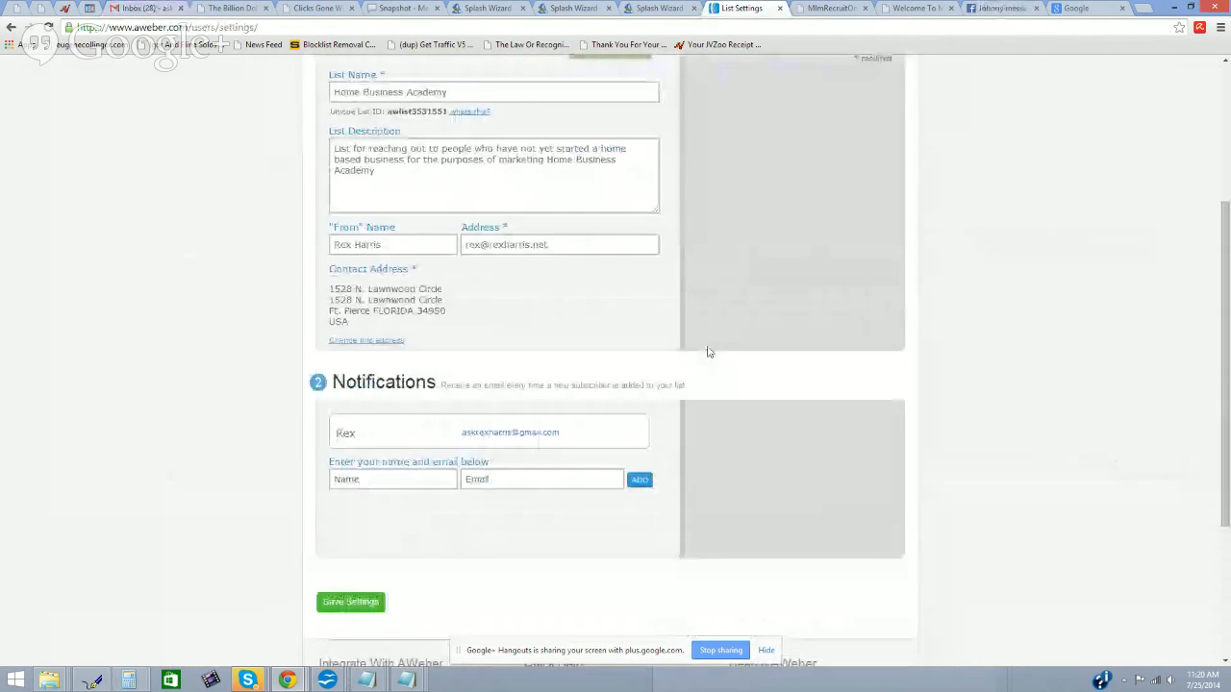
left_click(349, 600)
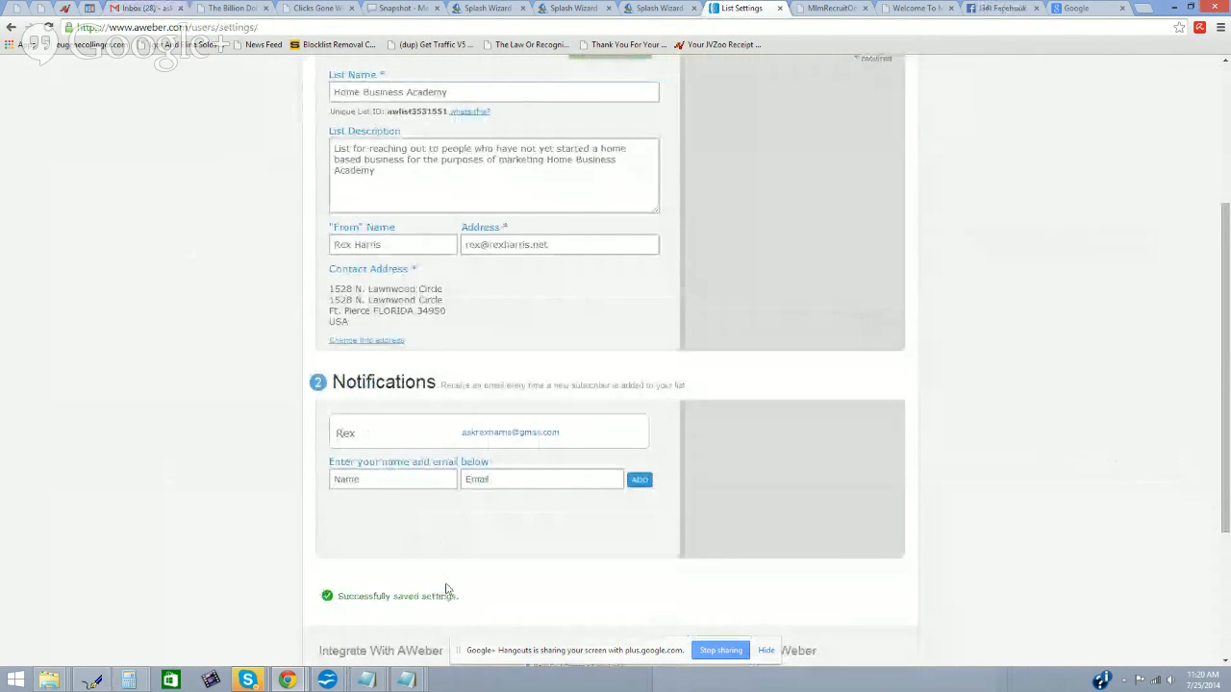
scroll(609, 311, "up", 4)
left_click(596, 210)
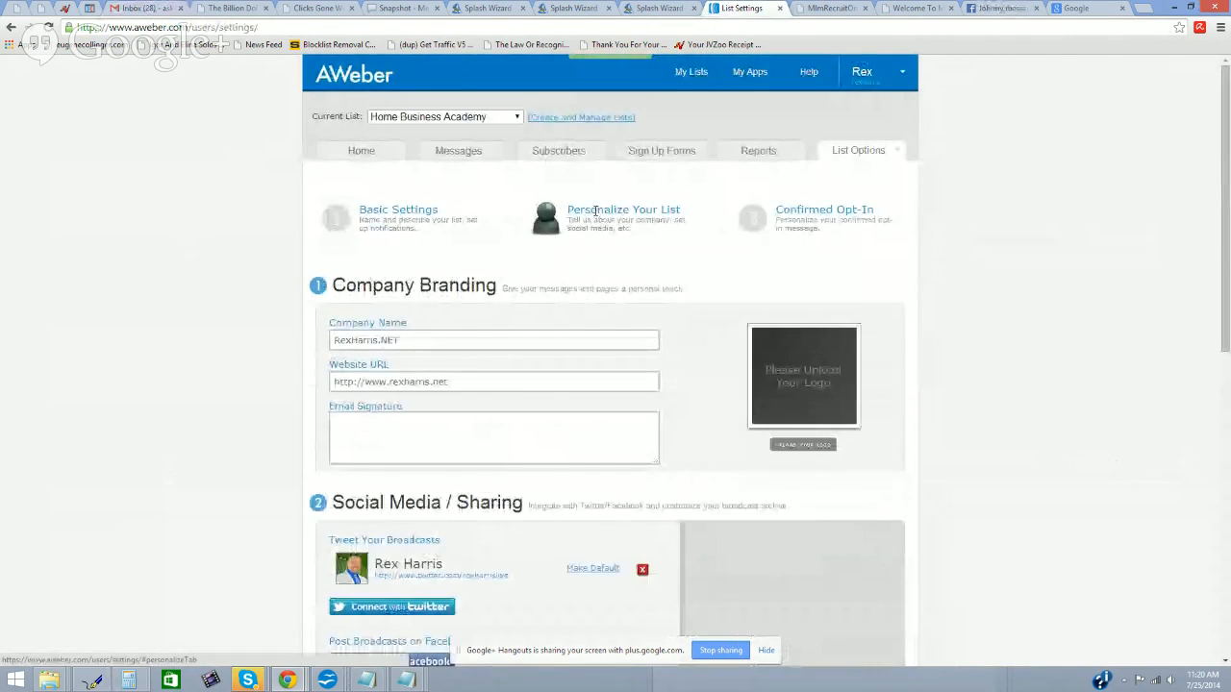
Step: Enter the owner's name in the Company Branding email signature box
scroll(593, 206, "down", 1)
left_click(480, 385)
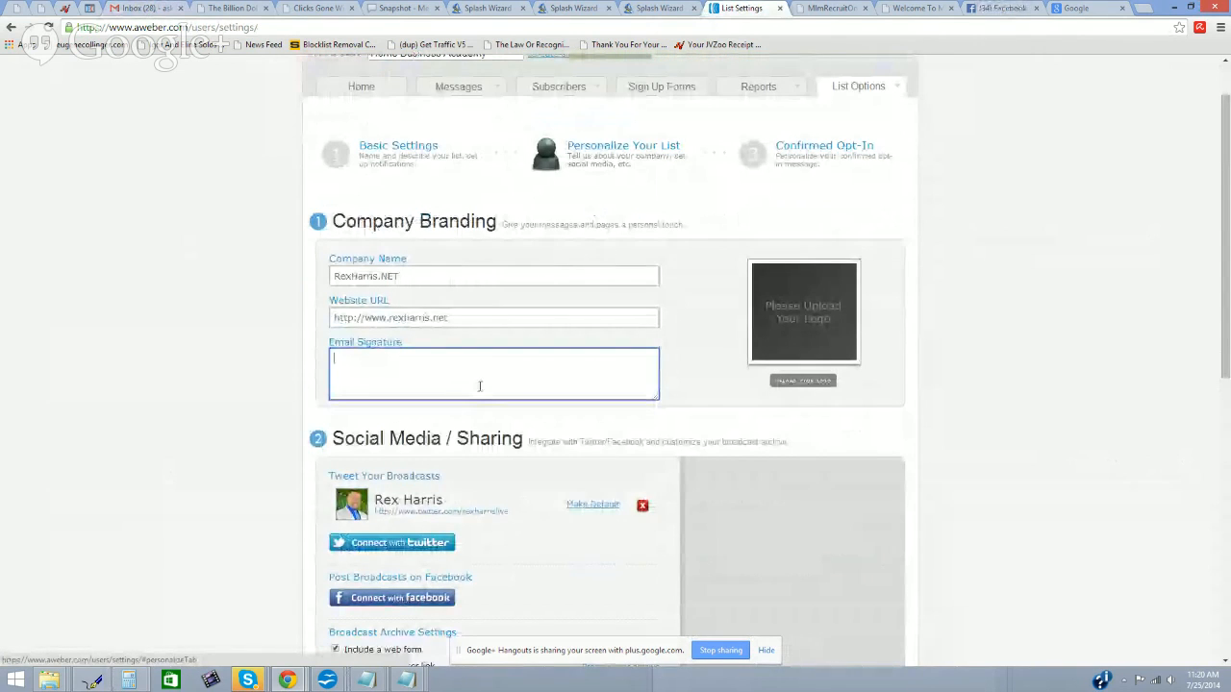
type("Rex Harris")
key("Tab")
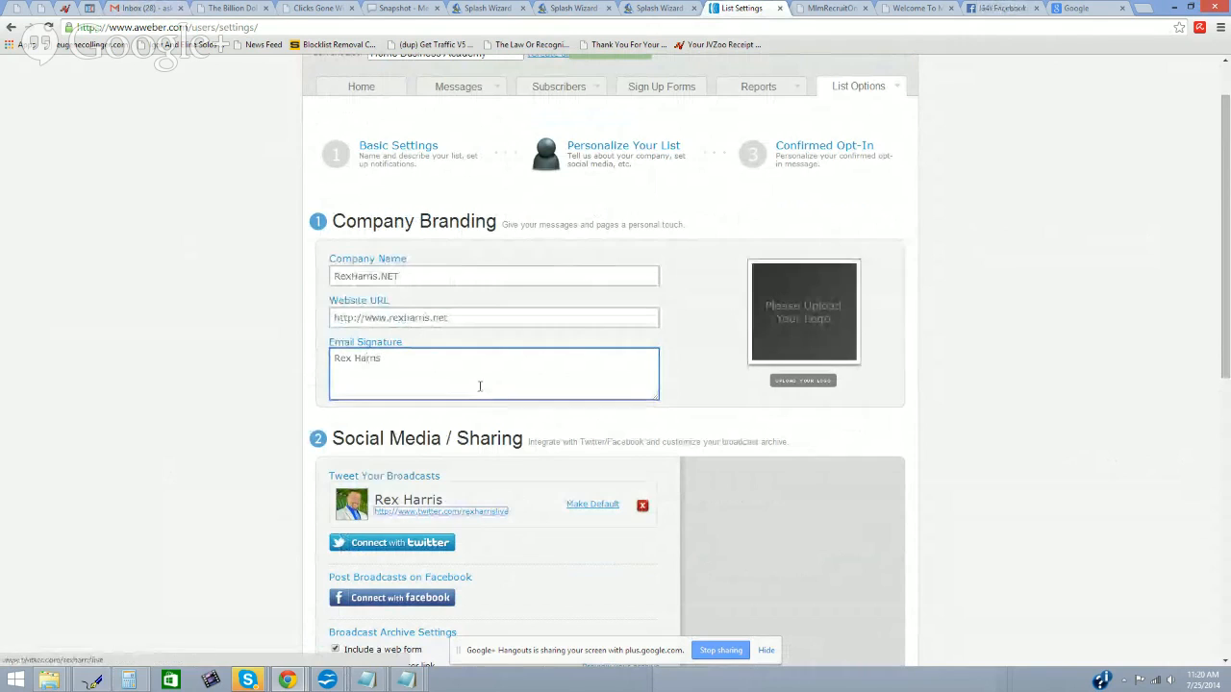
left_click(480, 387)
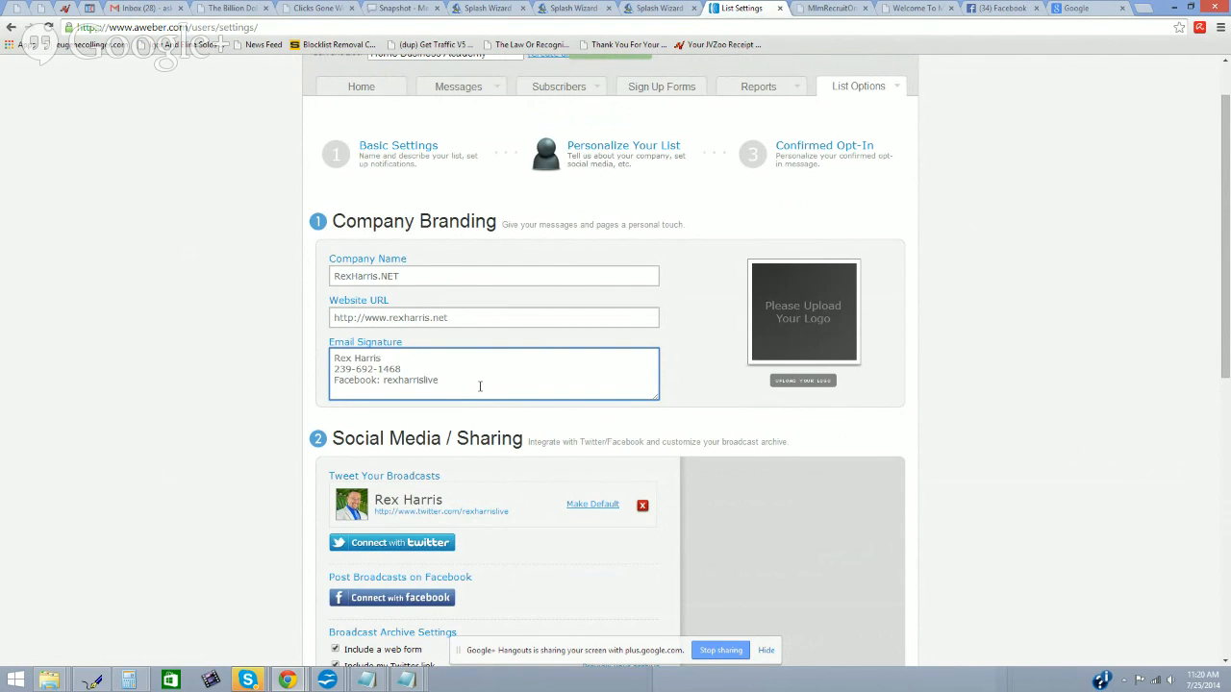
left_click(803, 381)
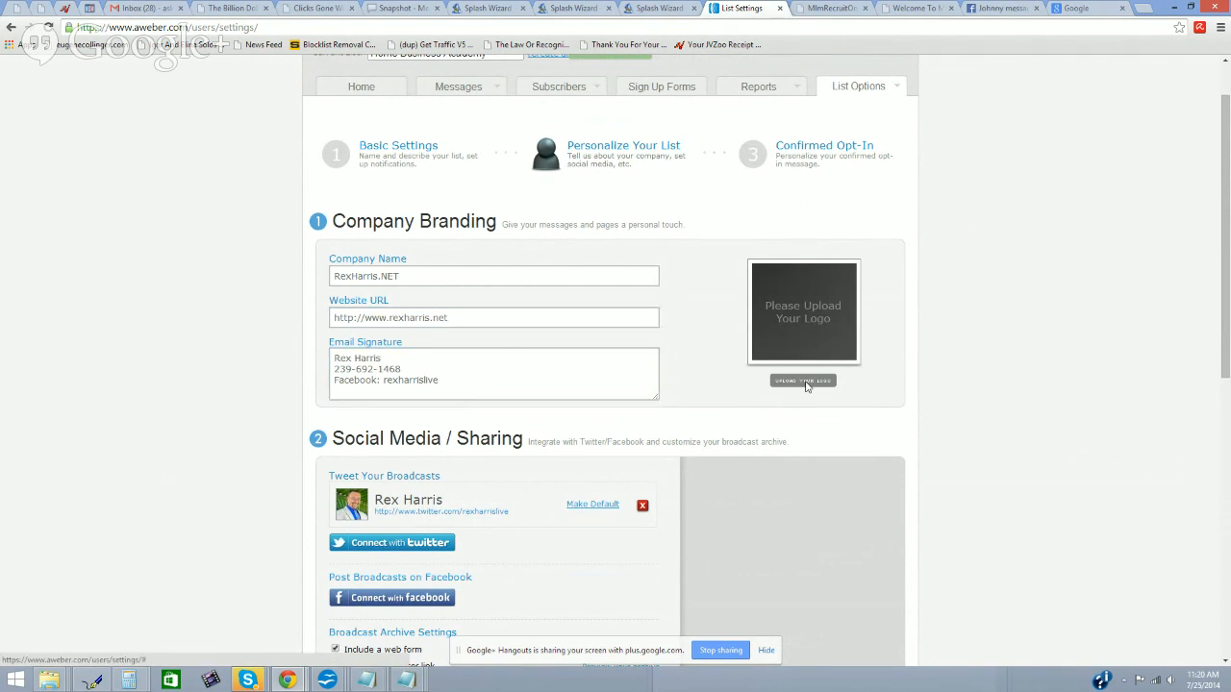
Step: Pick the family photo file and upload it as the company logo
left_click(463, 370)
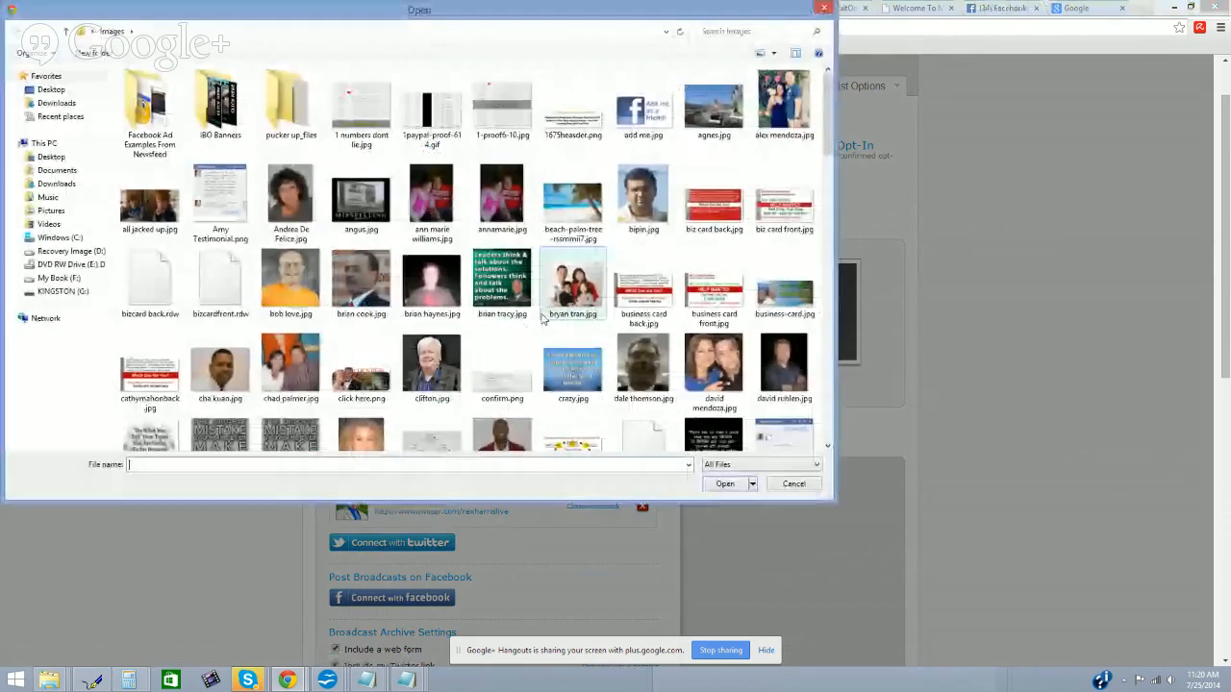
scroll(833, 149, "down", 3)
left_click_drag(833, 150, 823, 331)
left_click(643, 257)
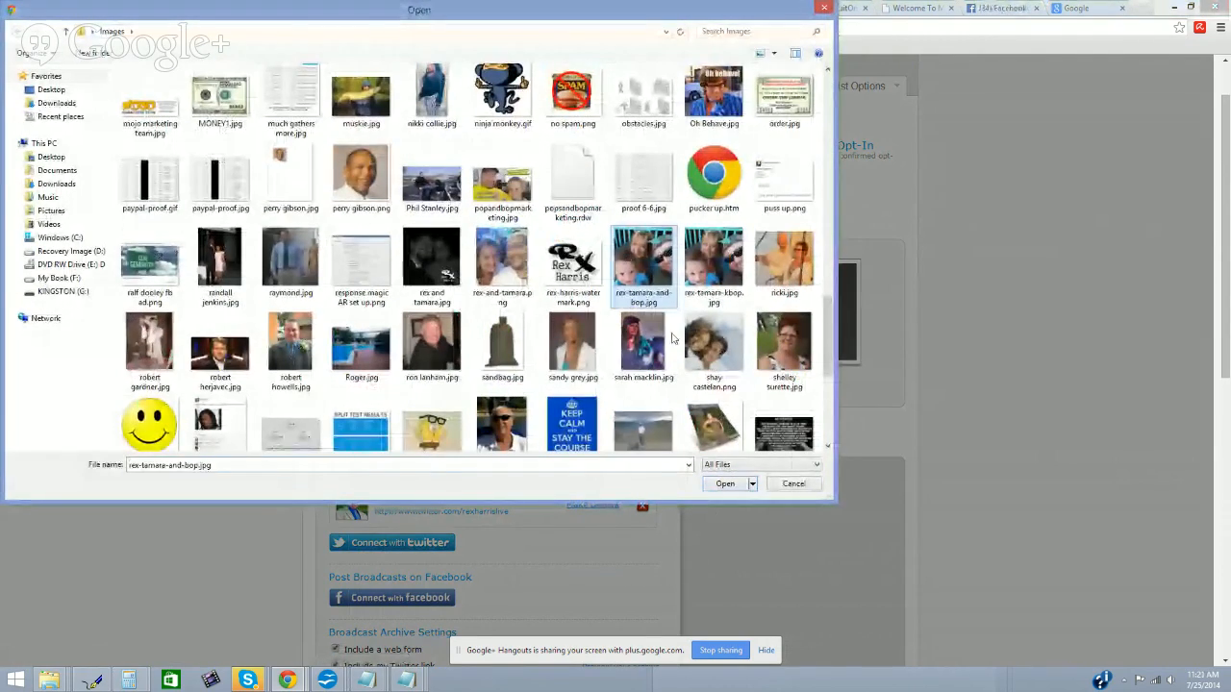
left_click(733, 488)
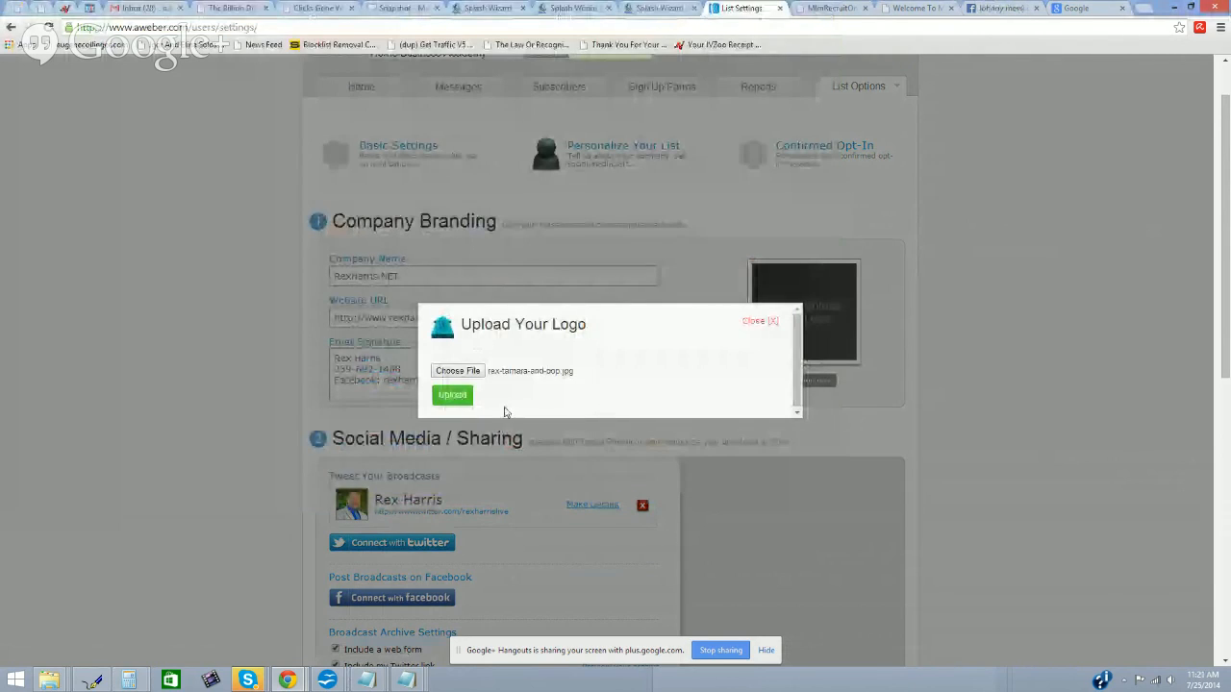
left_click(456, 394)
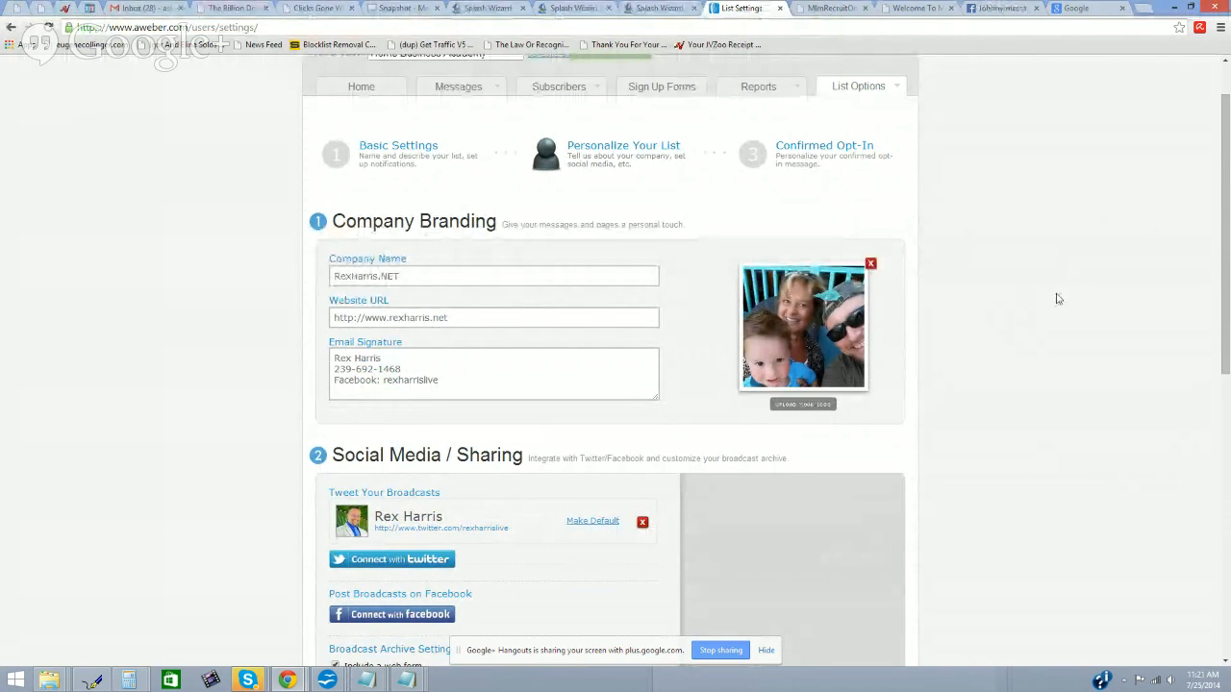
Step: Check the Home Business Academy signature and company name, then save the branding settings
scroll(1037, 281, "down", 3)
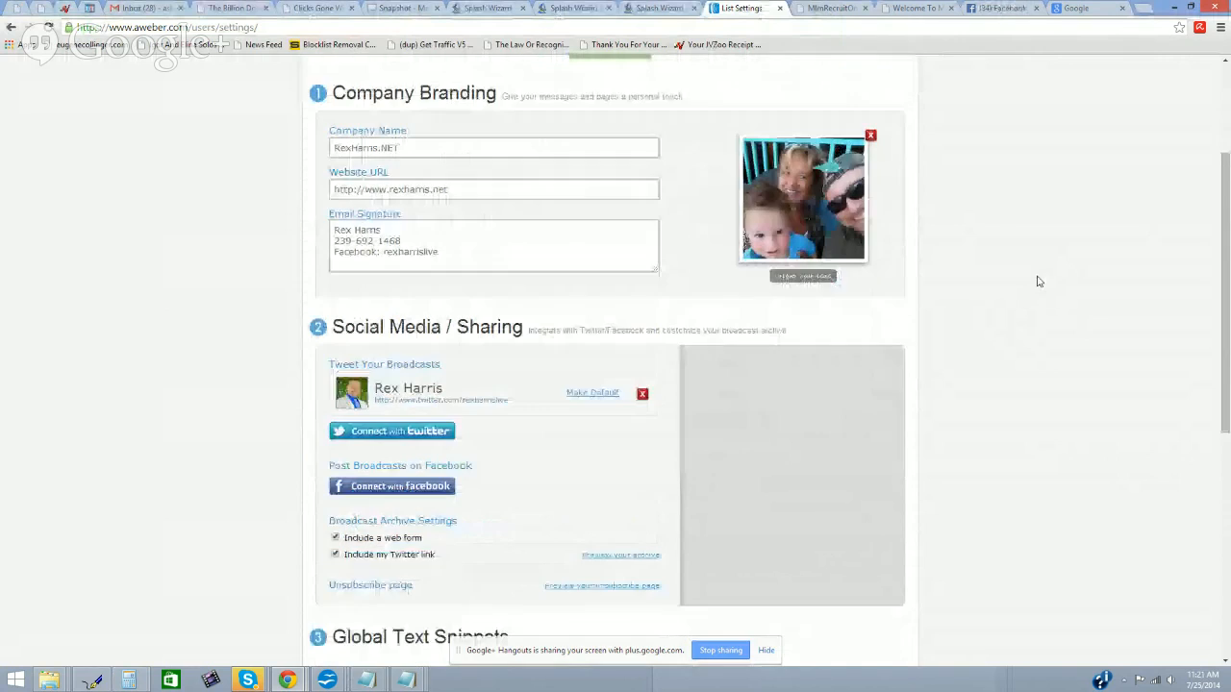
scroll(1037, 281, "down", 3)
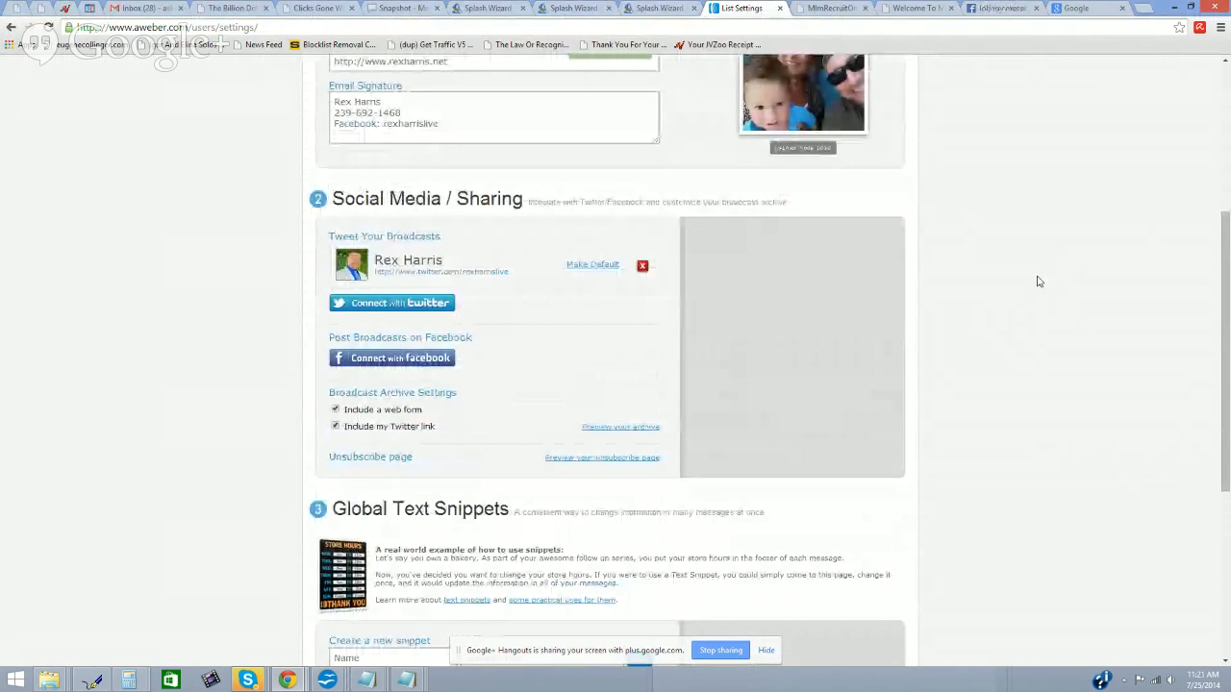
scroll(1037, 281, "up", 2)
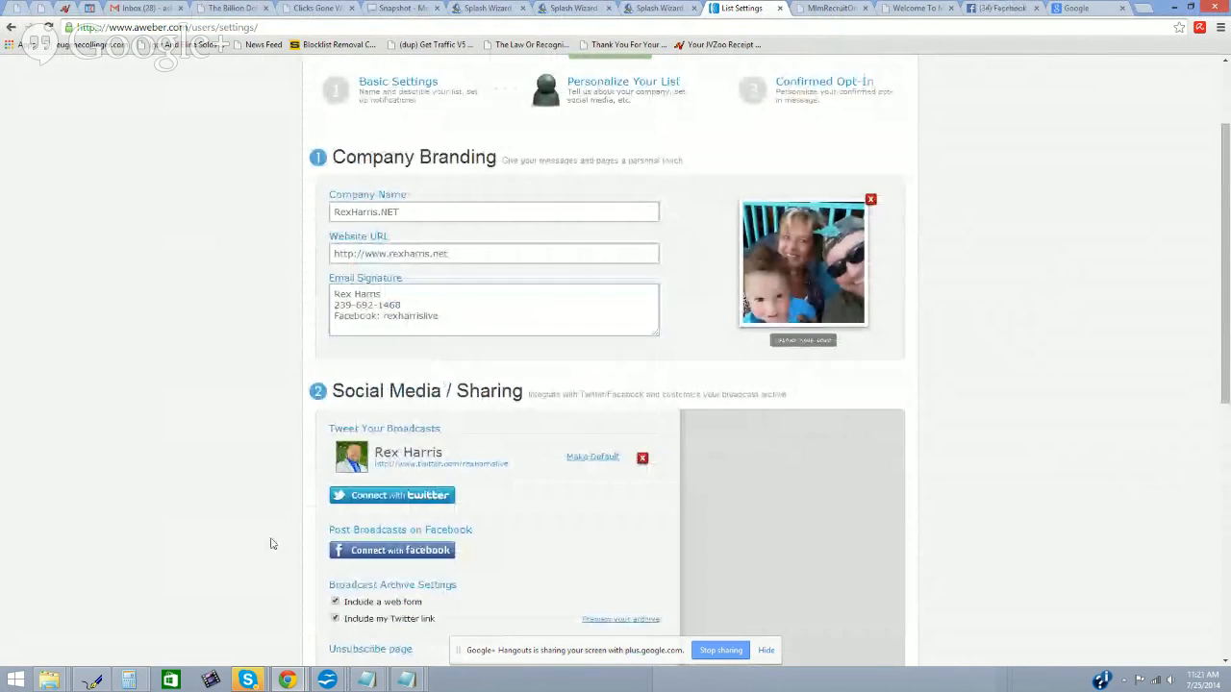
scroll(448, 380, "down", 4)
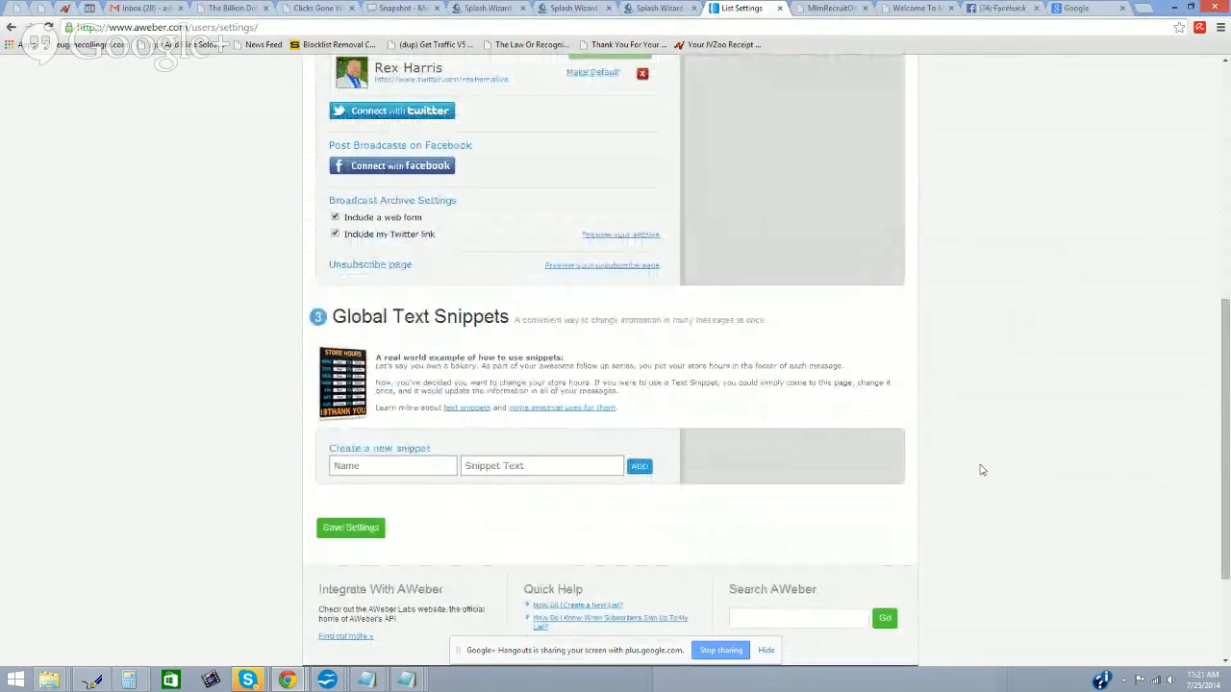
scroll(394, 371, "up", 5)
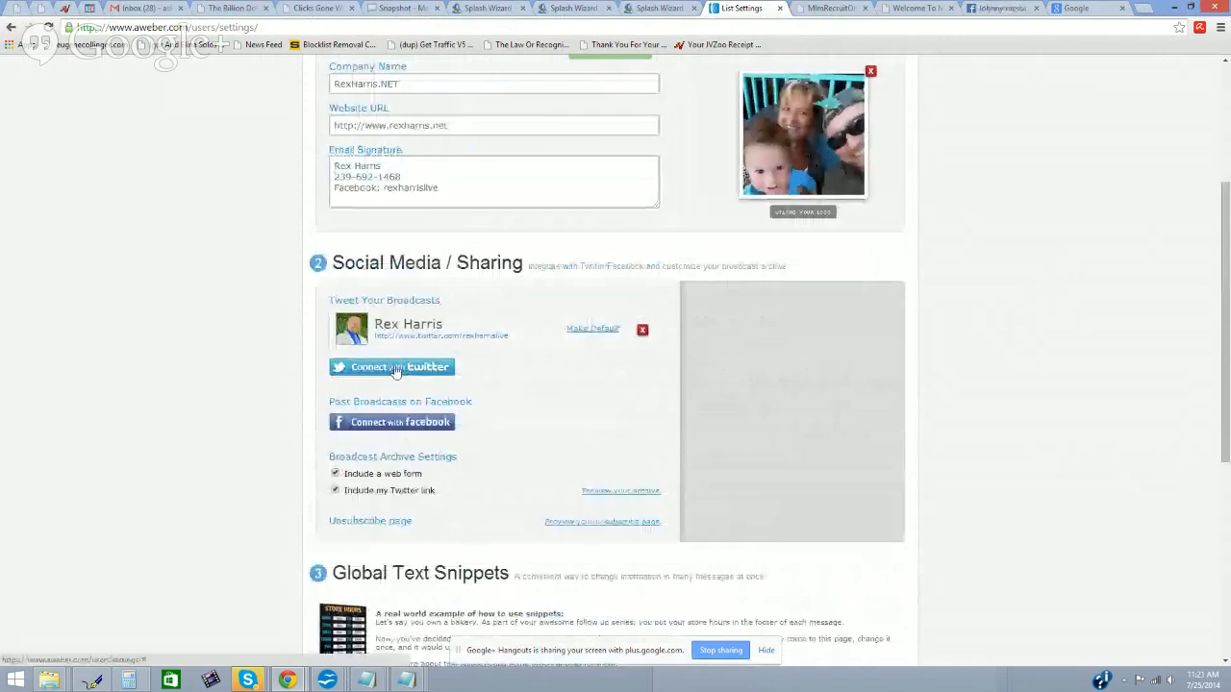
left_click(396, 366)
left_click(434, 268)
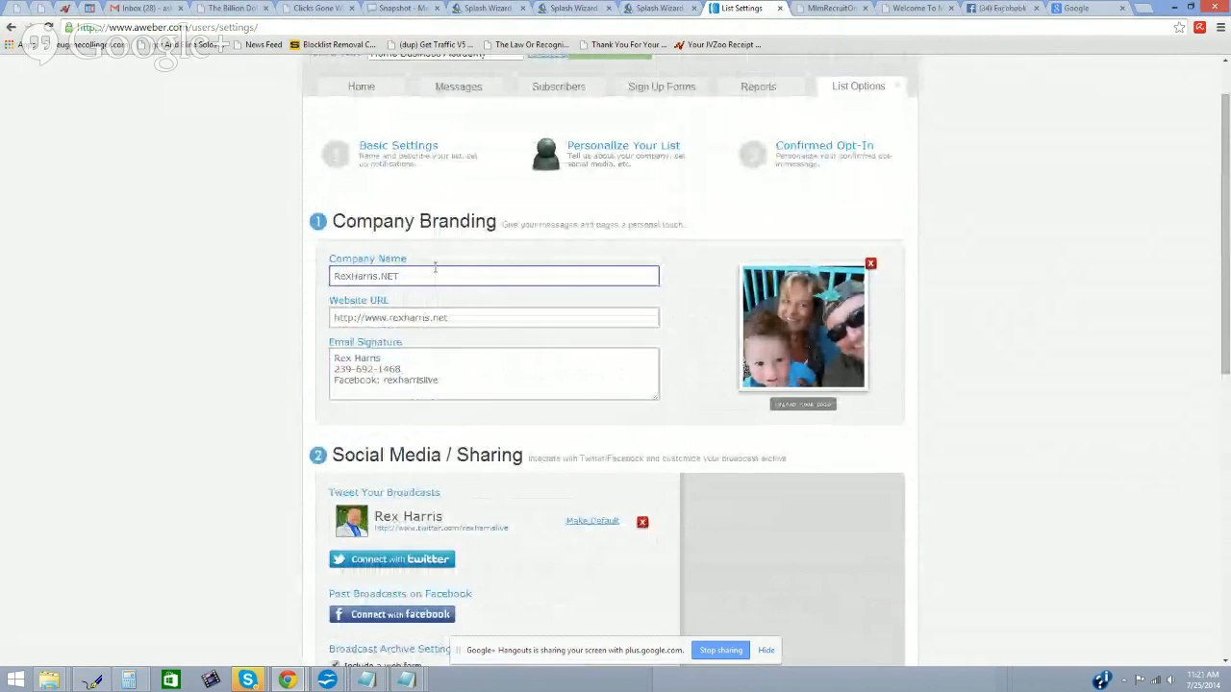
left_click(430, 252)
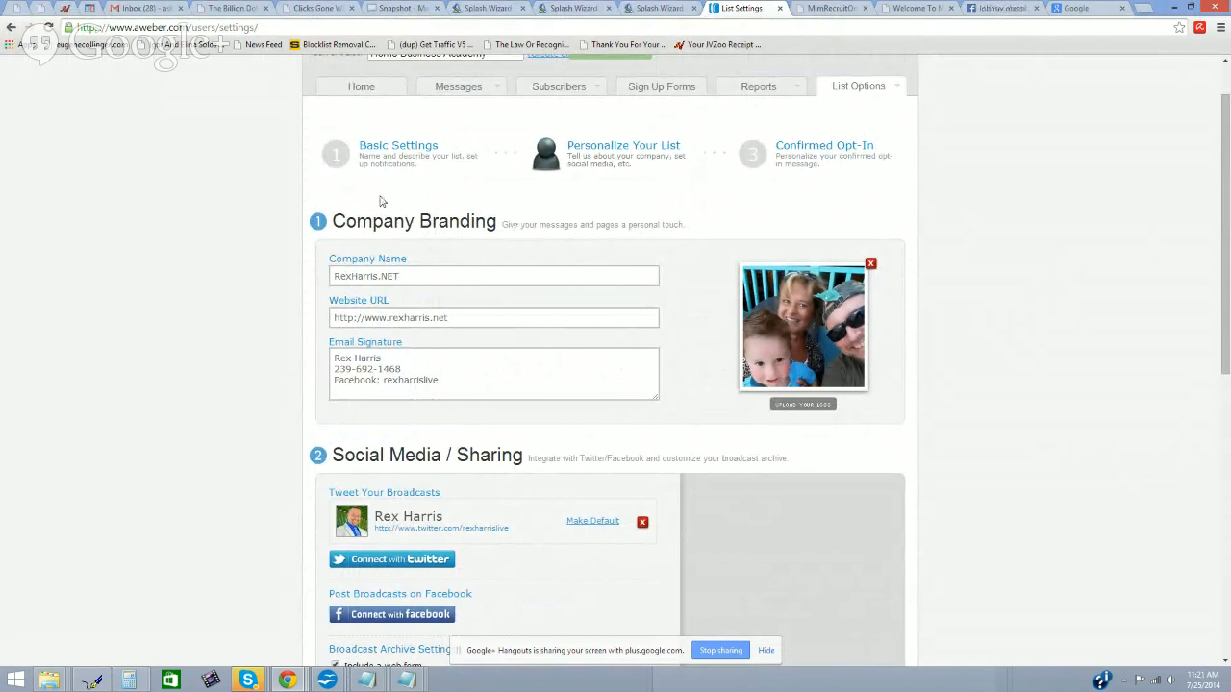
scroll(434, 393, "down", 6)
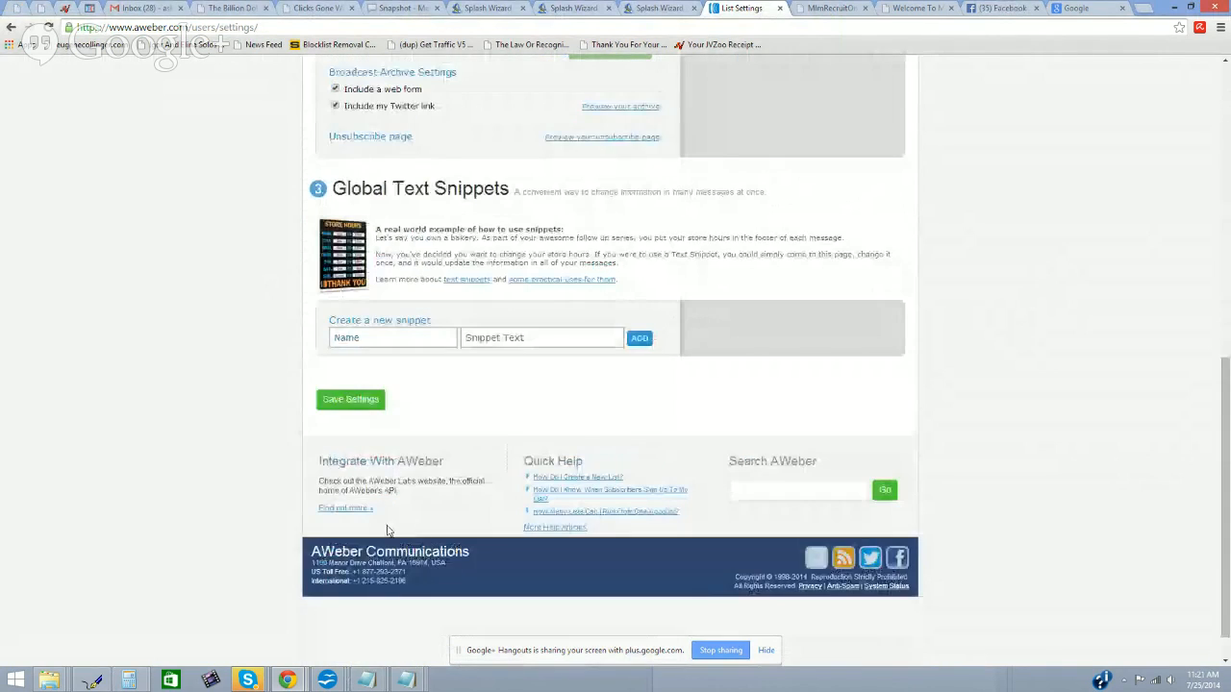
left_click(356, 398)
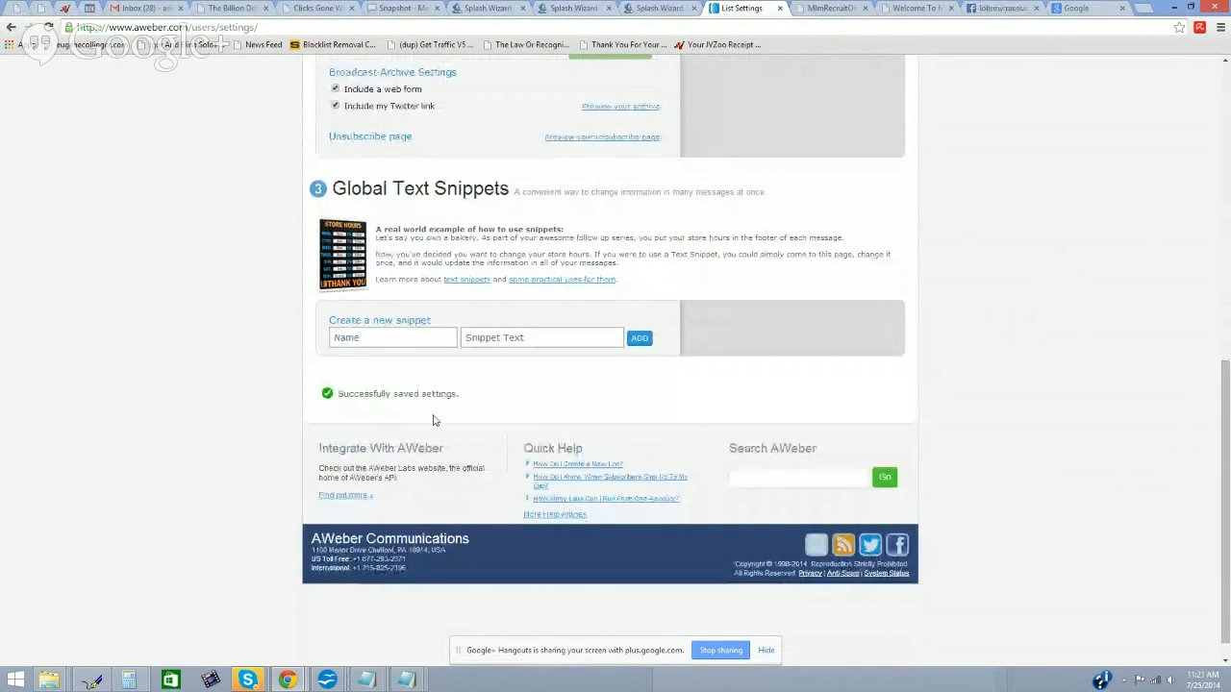
scroll(533, 432, "up", 7)
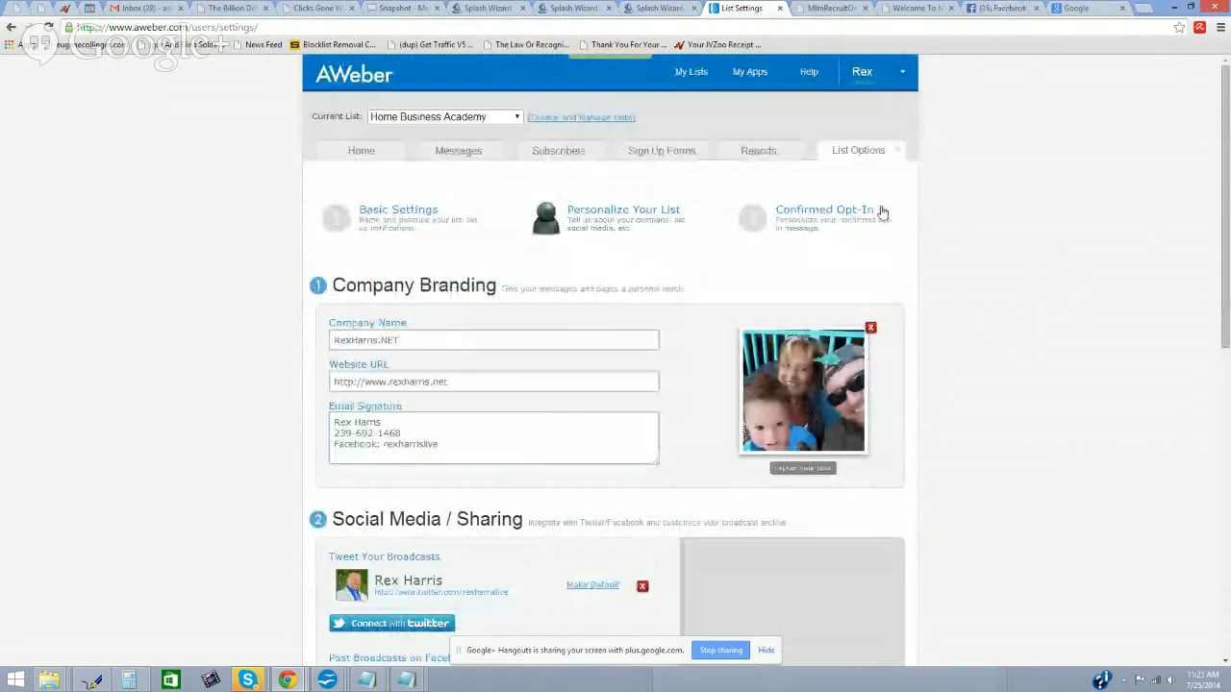
Step: On the Confirmed Opt-In step, turn off Require Opt-In on Web Forms and confirm
left_click(875, 213)
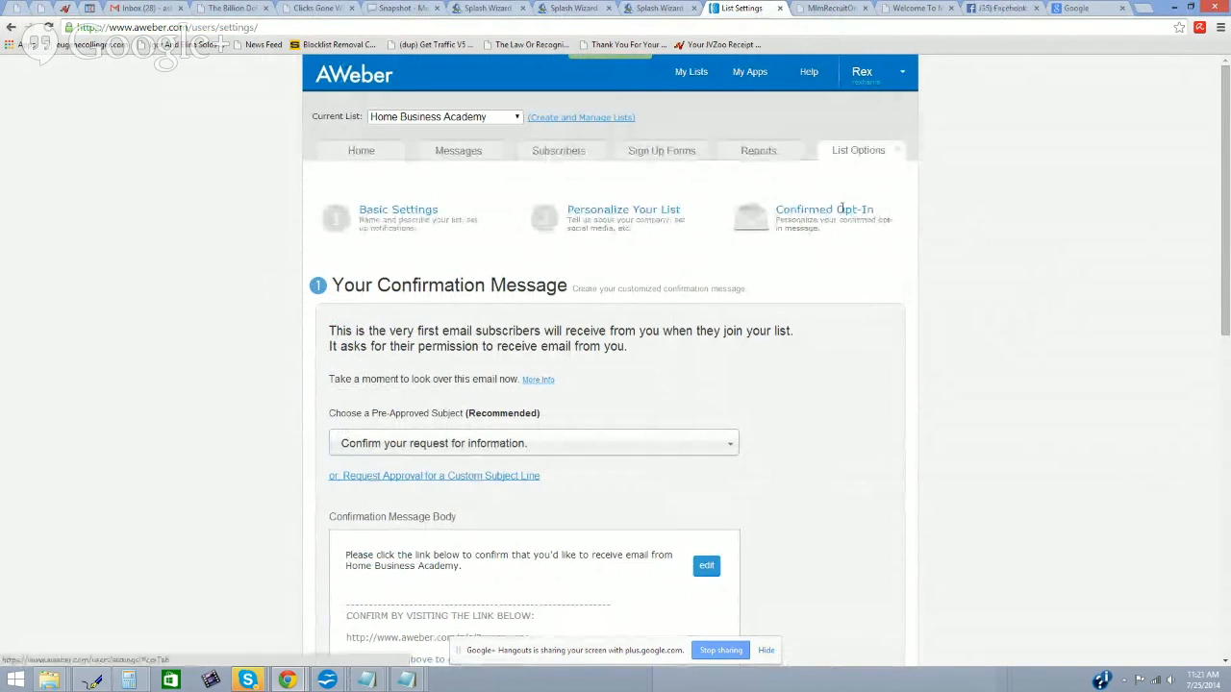
scroll(841, 209, "down", 6)
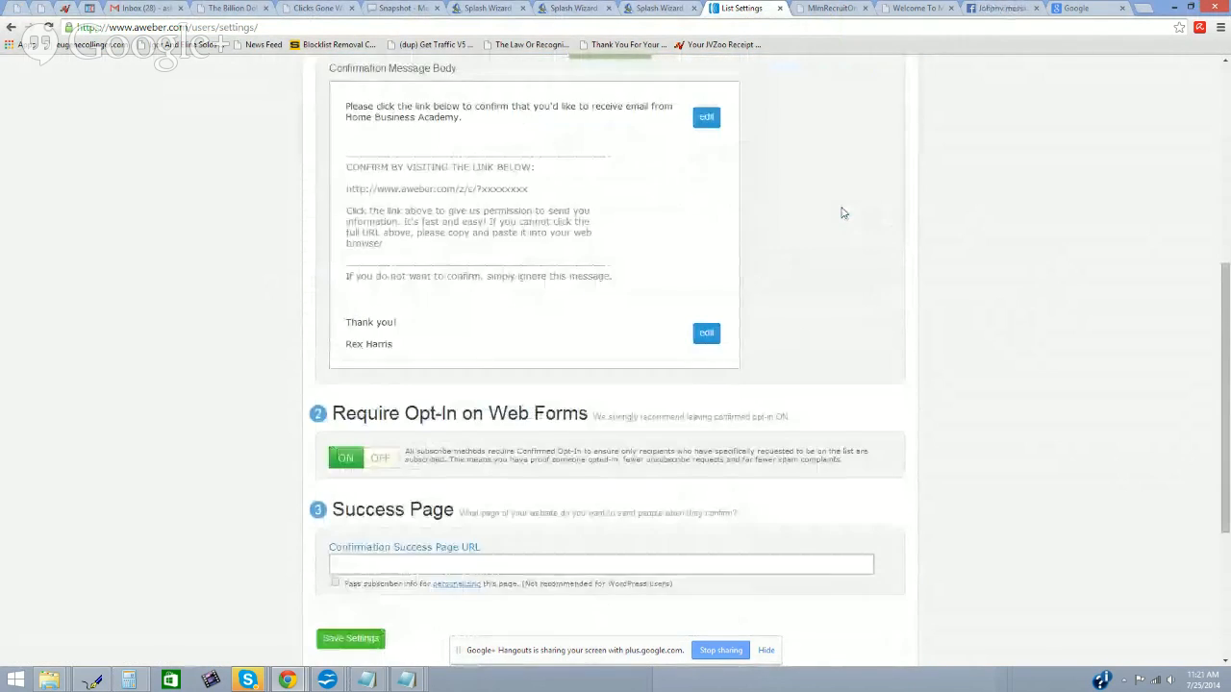
left_click(361, 328)
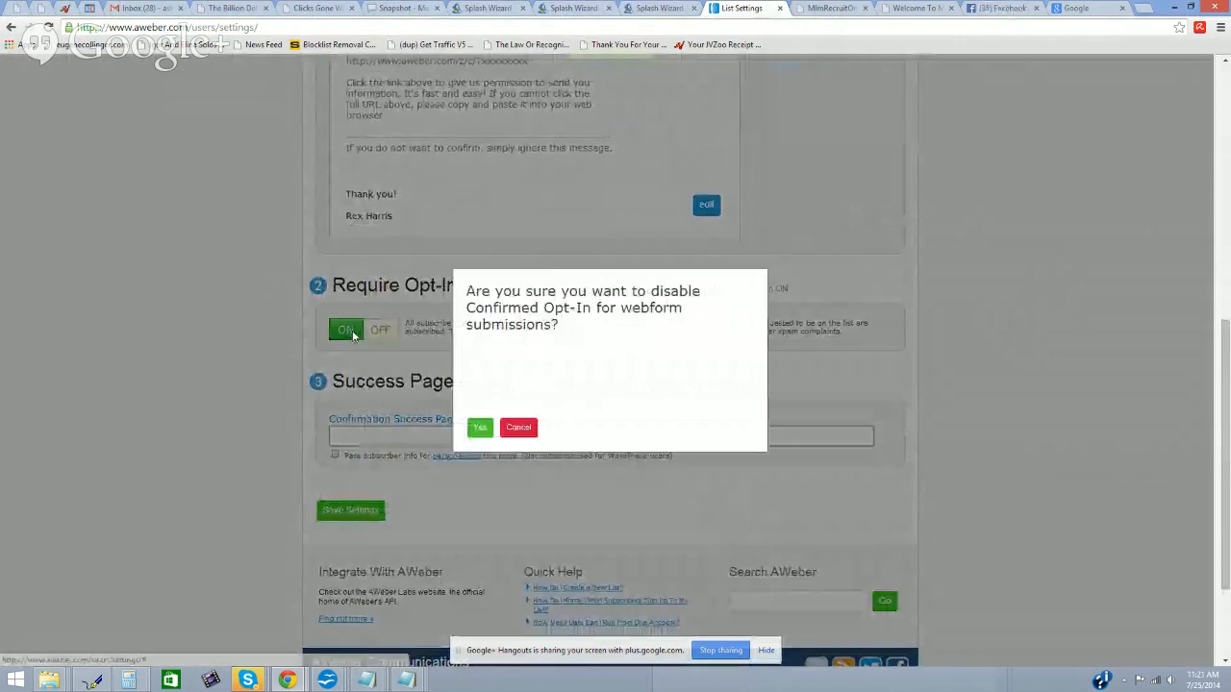
left_click(479, 428)
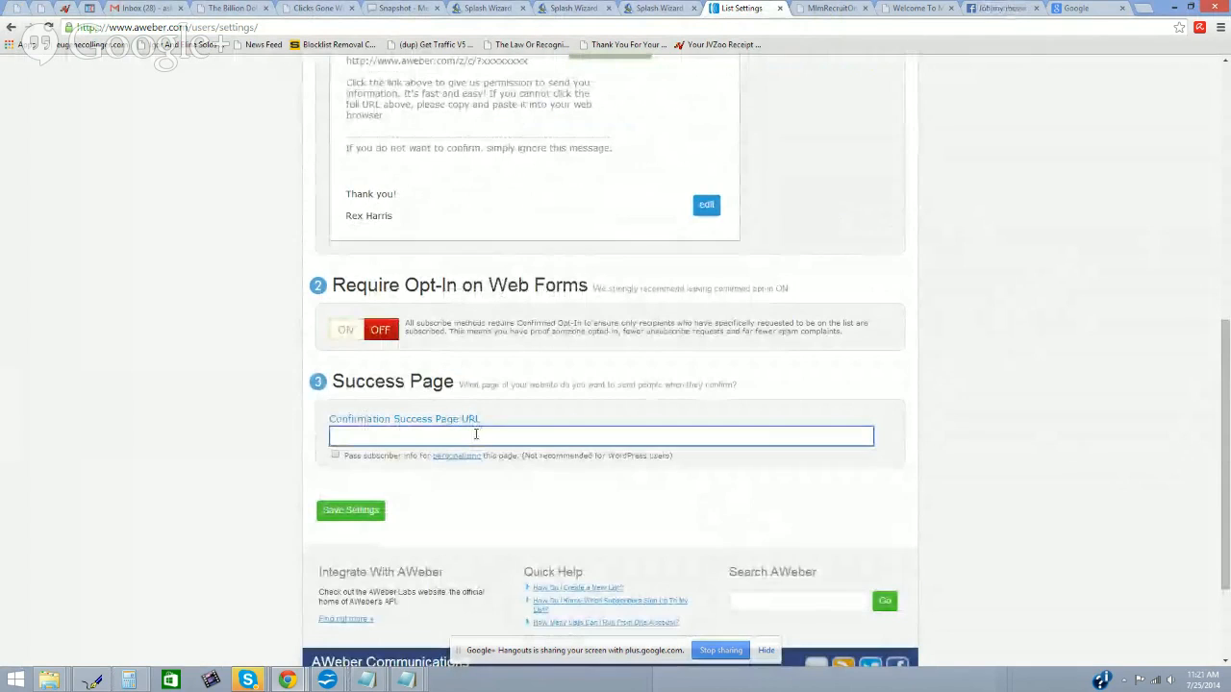
left_click(475, 435)
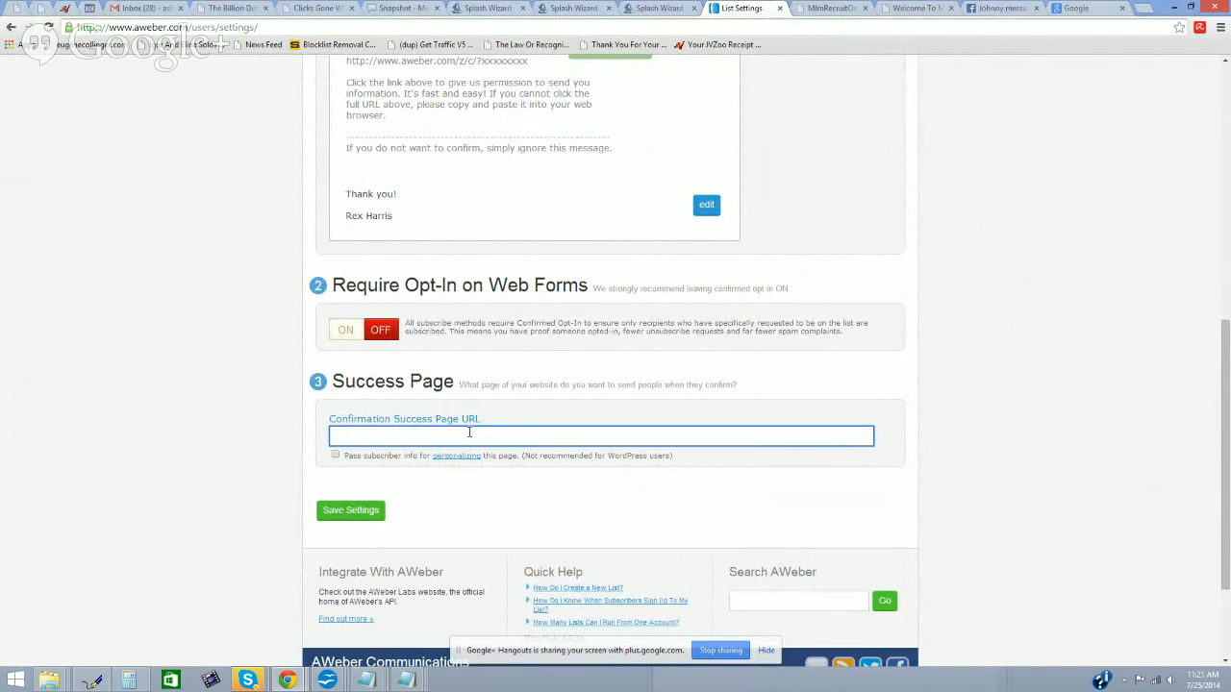
Step: Save the list settings with confirmed opt-in disabled
scroll(479, 433, "up", 4)
scroll(473, 240, "down", 4)
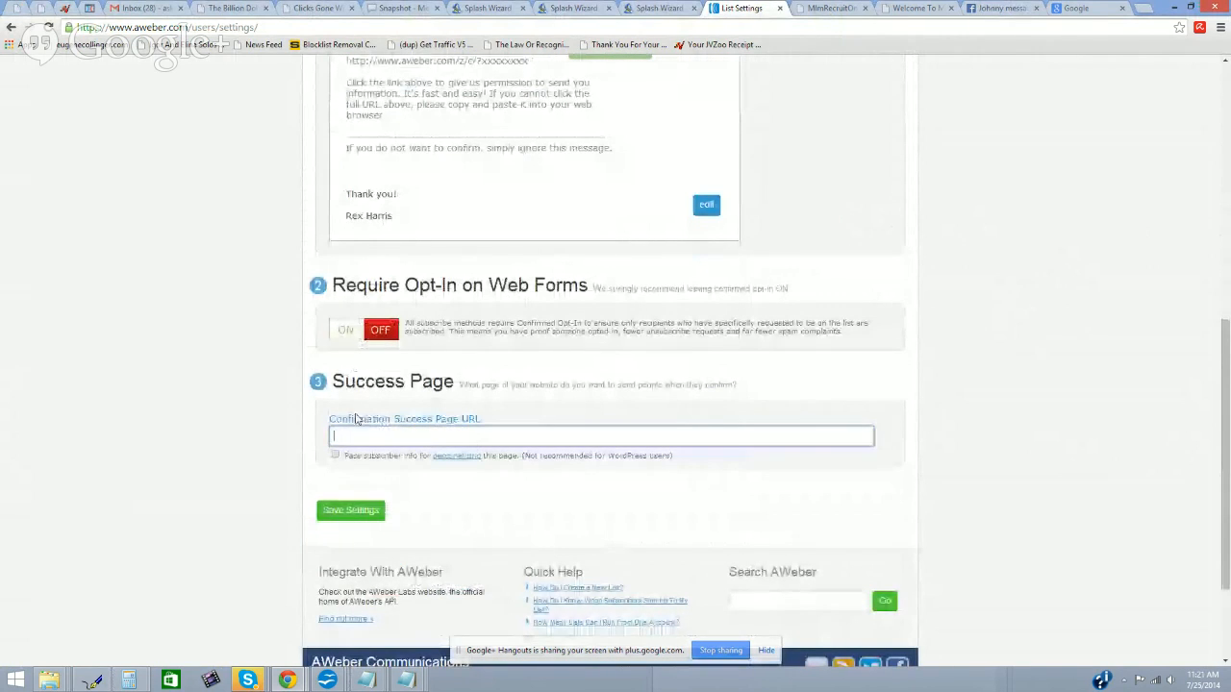
left_click(651, 12)
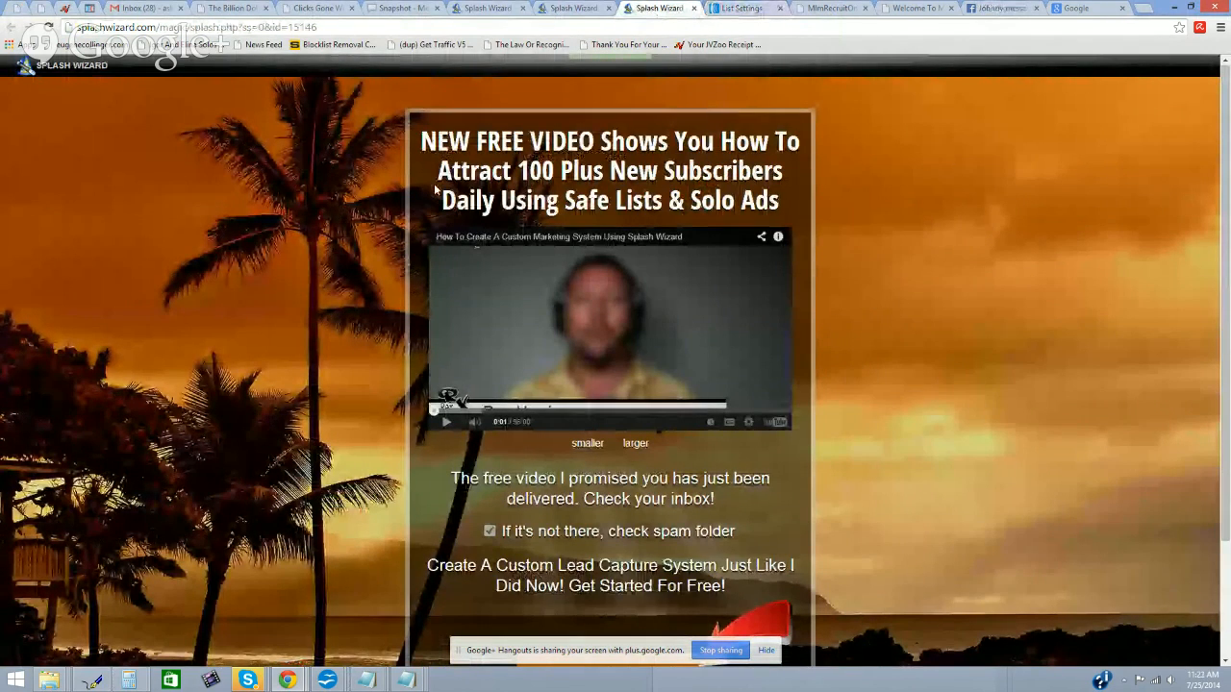
left_click(741, 8)
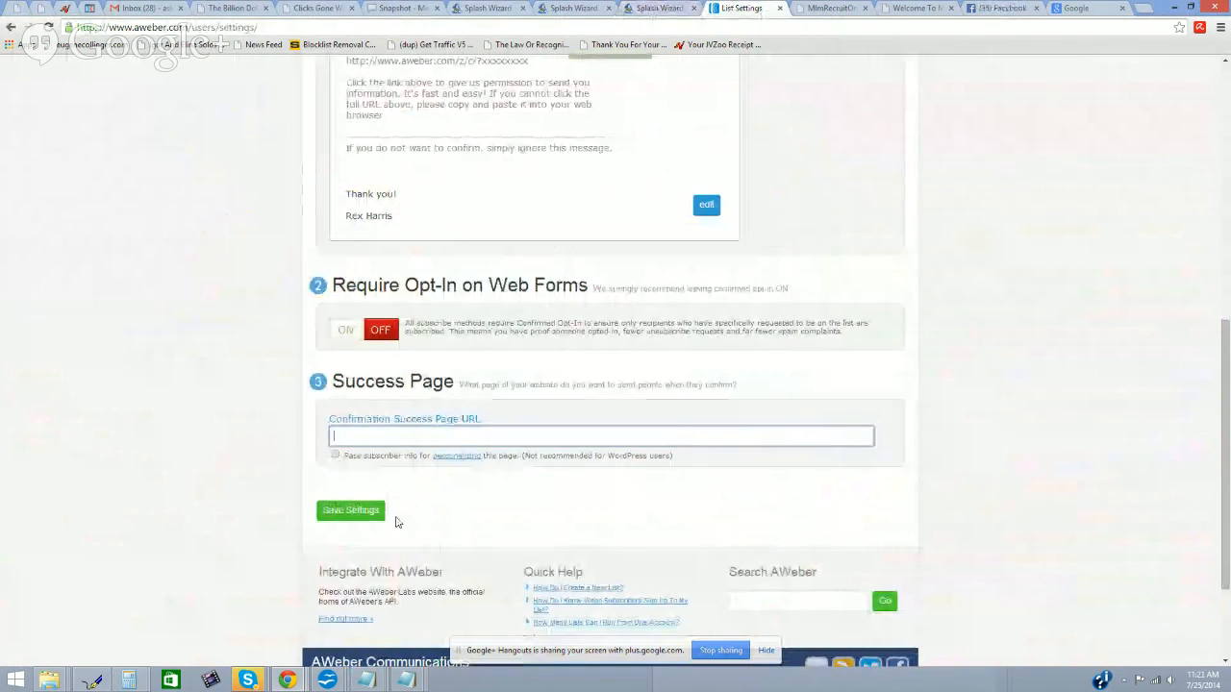
left_click(351, 510)
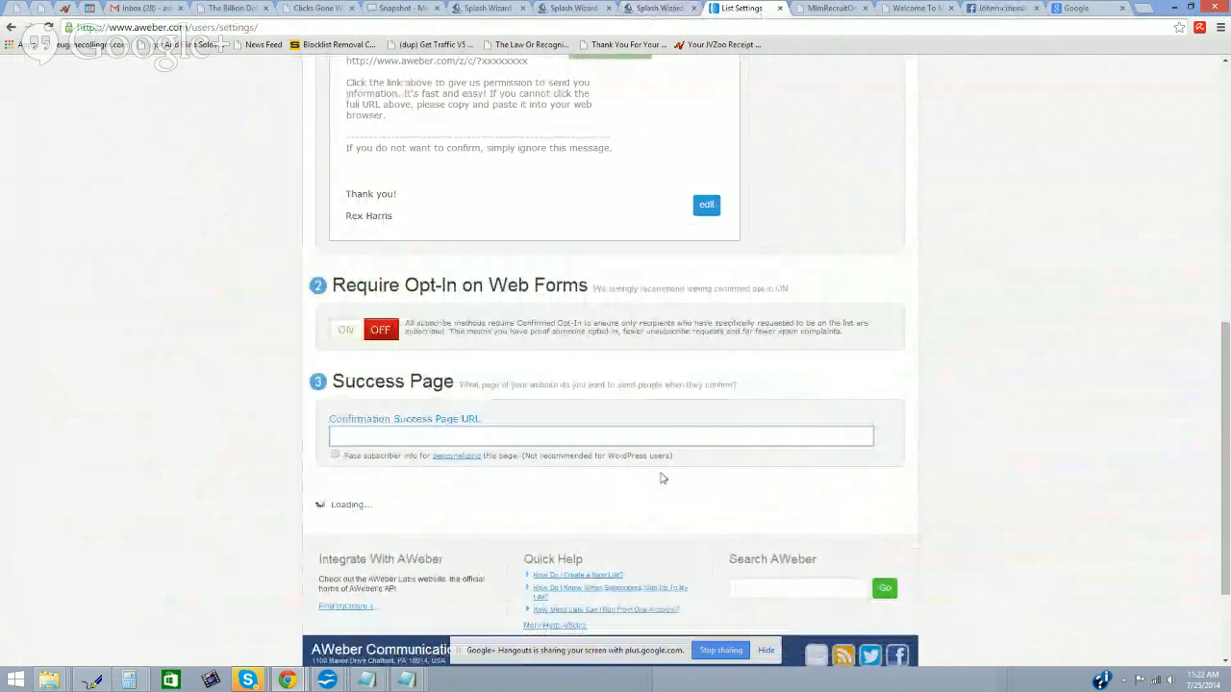
scroll(713, 459, "up", 2)
scroll(713, 459, "up", 4)
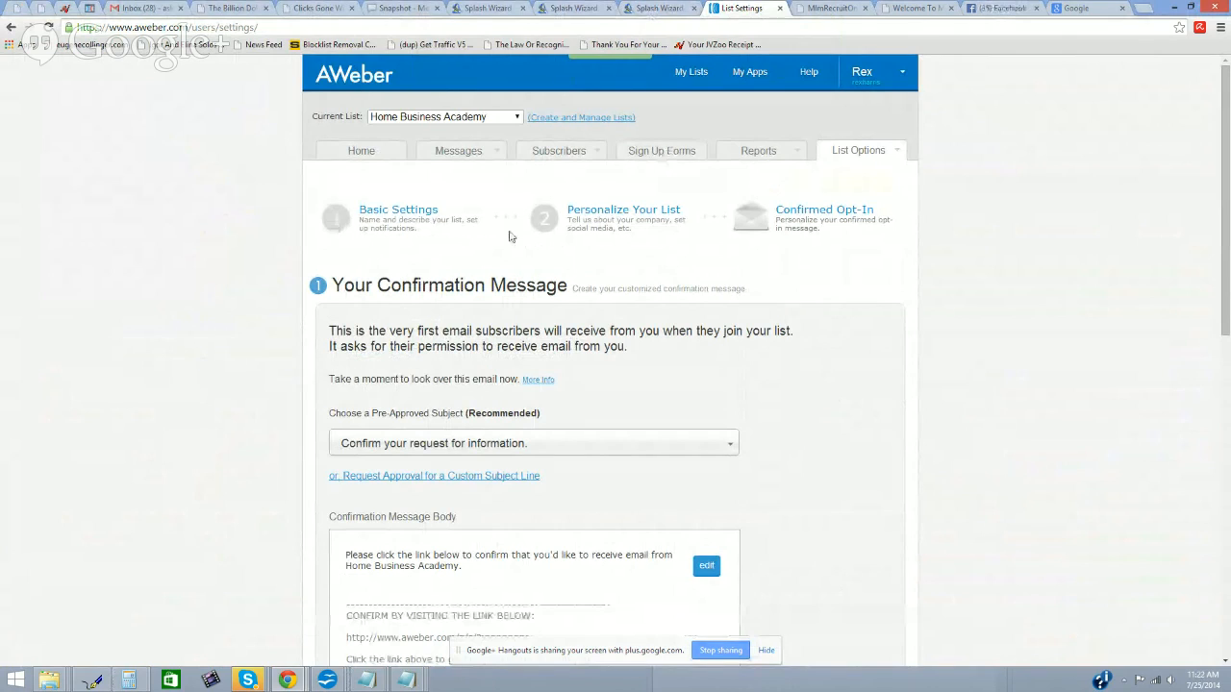
mouse_move(488, 151)
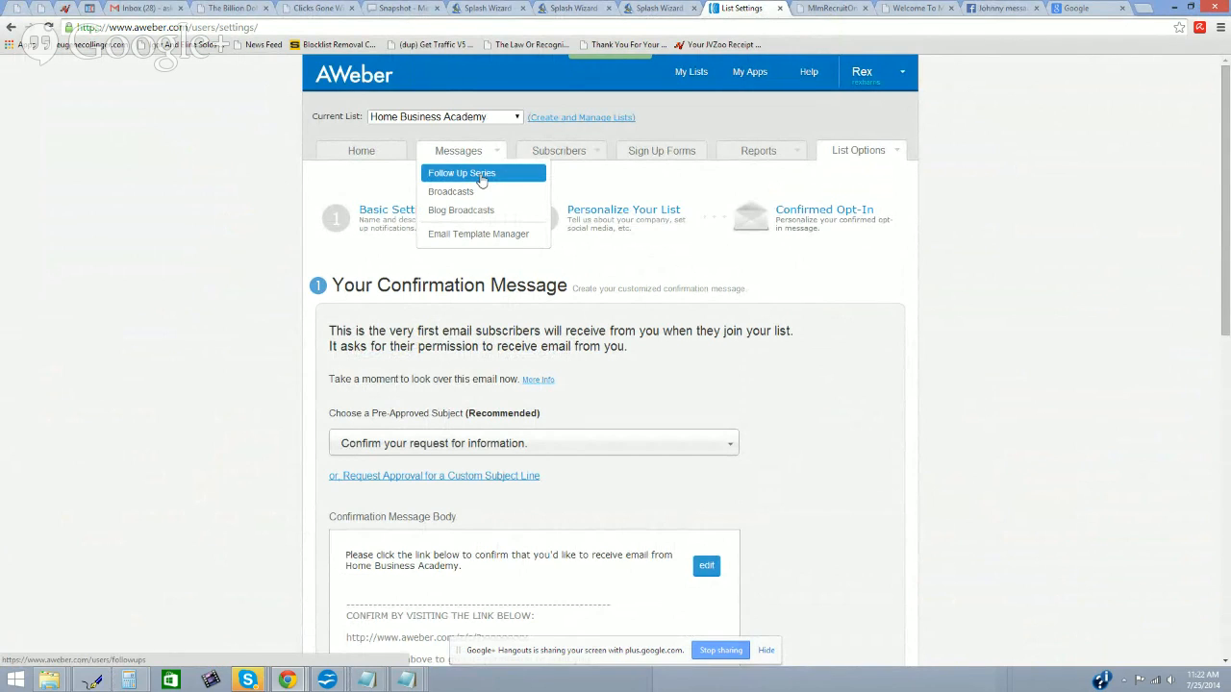
Step: Create the first follow-up message in the Drag & Drop Email Builder
left_click(481, 179)
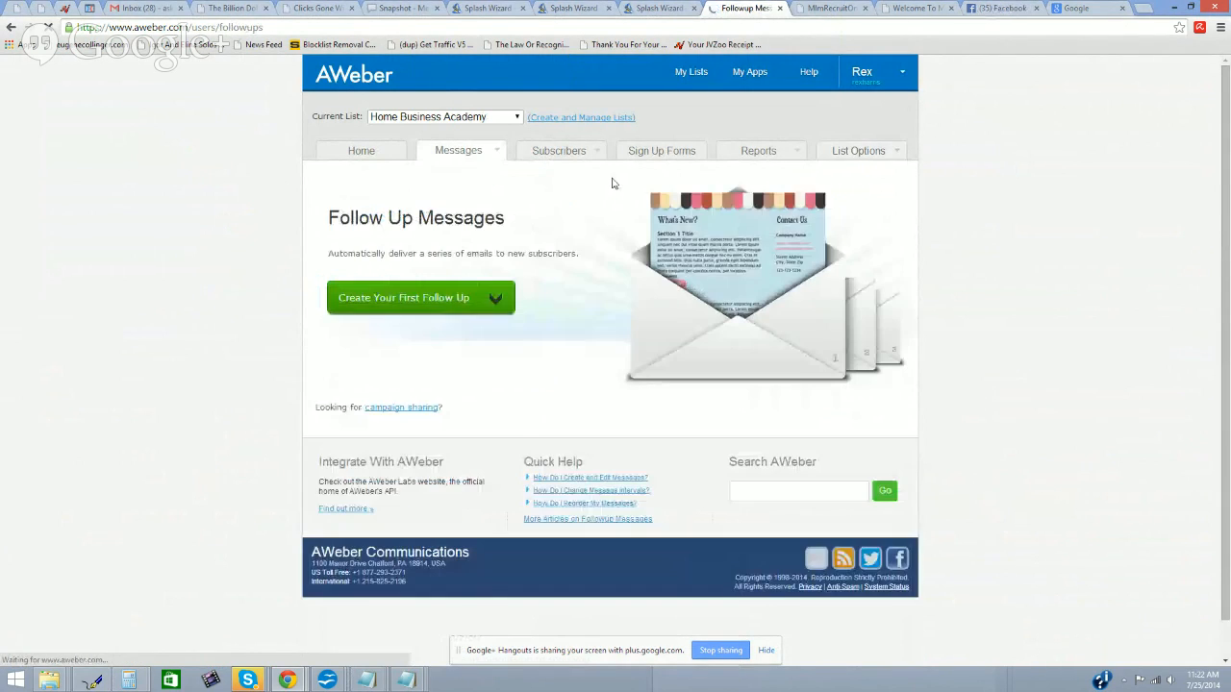
left_click(492, 300)
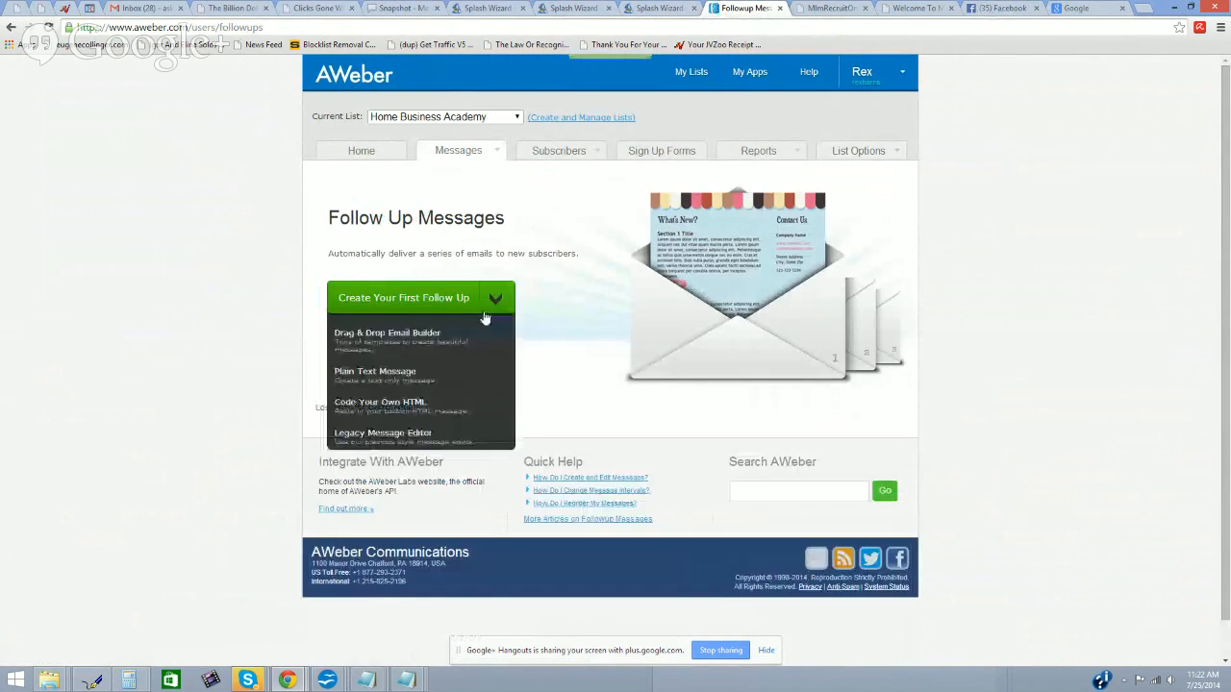
left_click(425, 344)
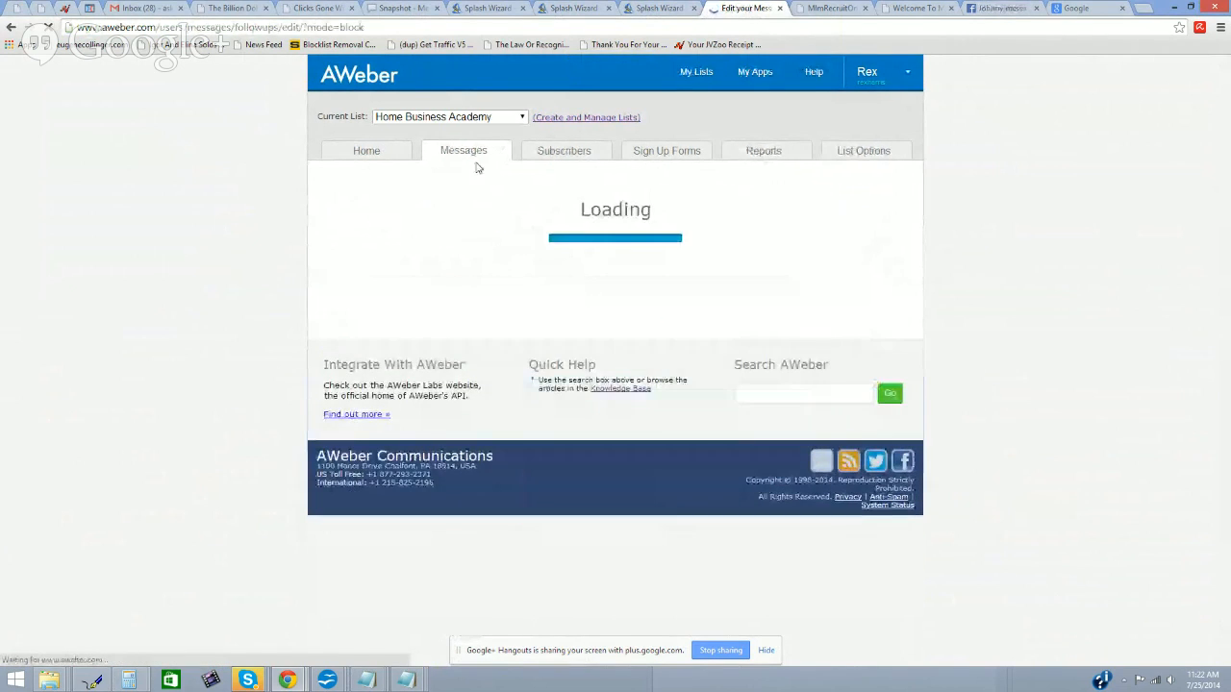
Step: Check the message subject line, then bring the Splash Wizard page to the front
left_click(572, 10)
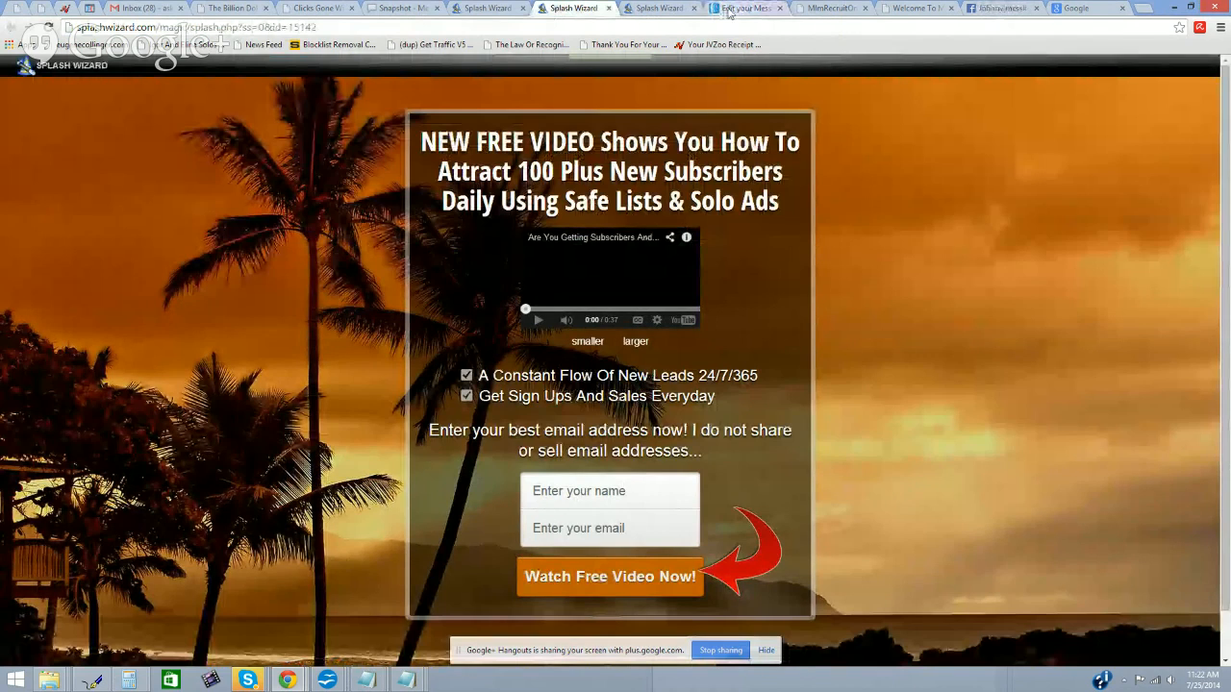
left_click(746, 7)
left_click(482, 267)
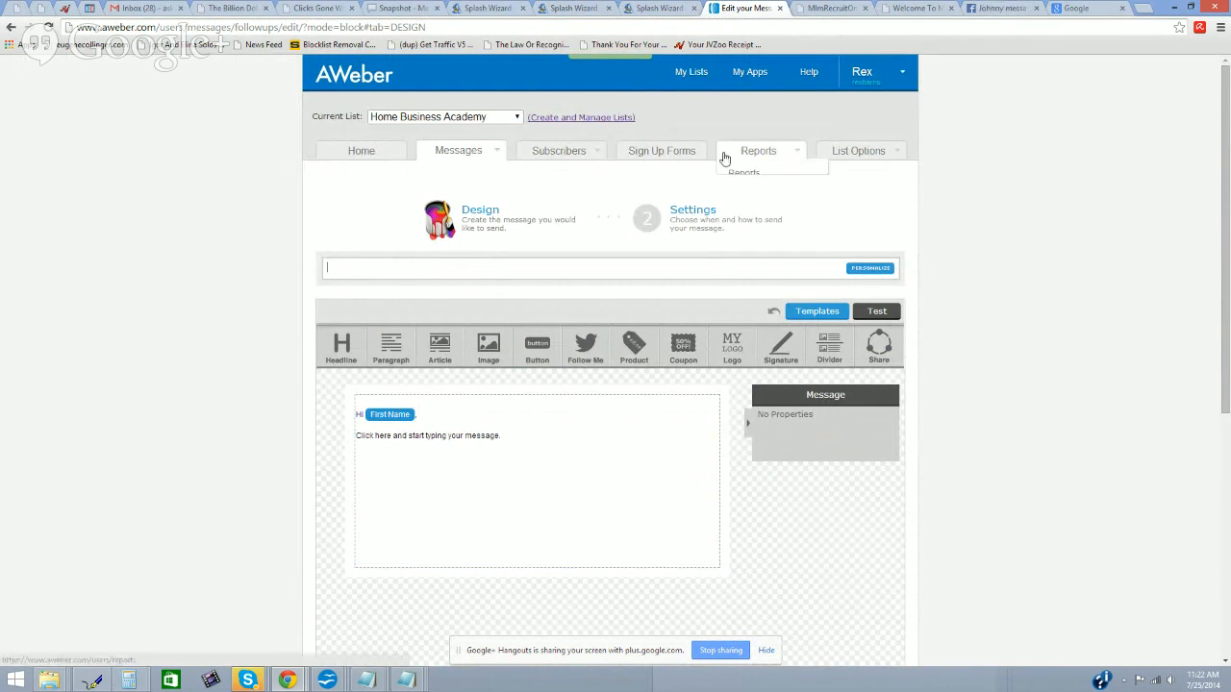
left_click(649, 7)
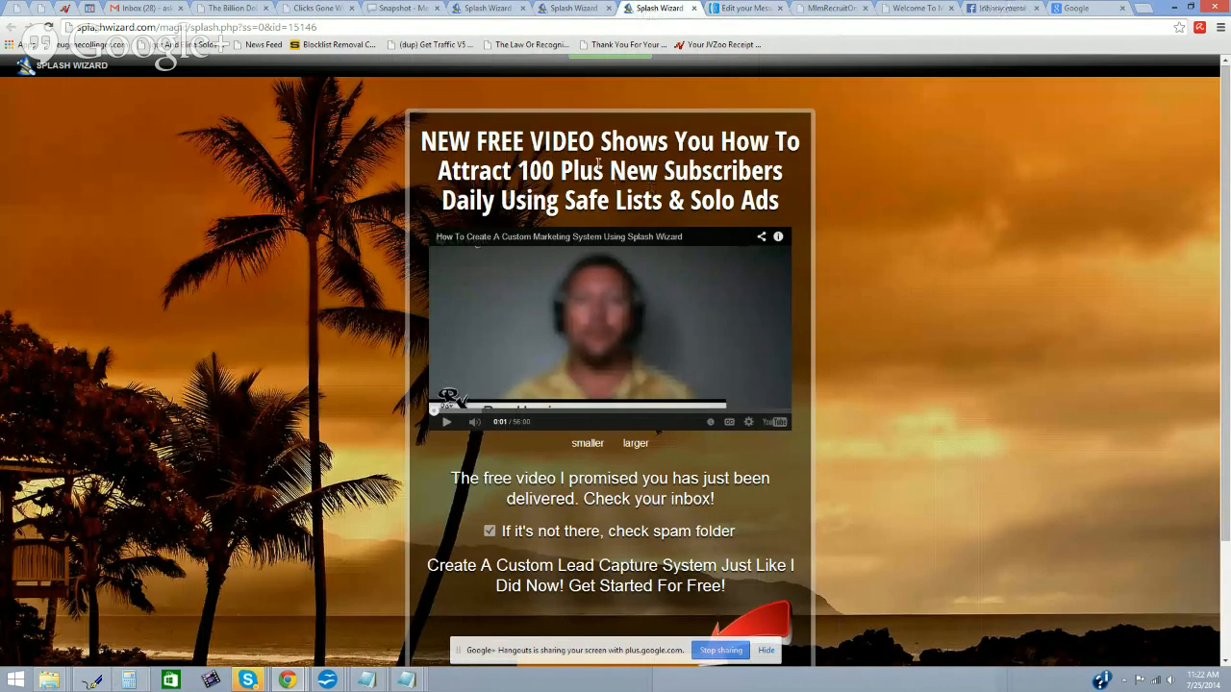
Step: Close the old splash tabs and open the Home Business Seekers splash 15090 in a new tab
left_click(694, 8)
left_click(608, 8)
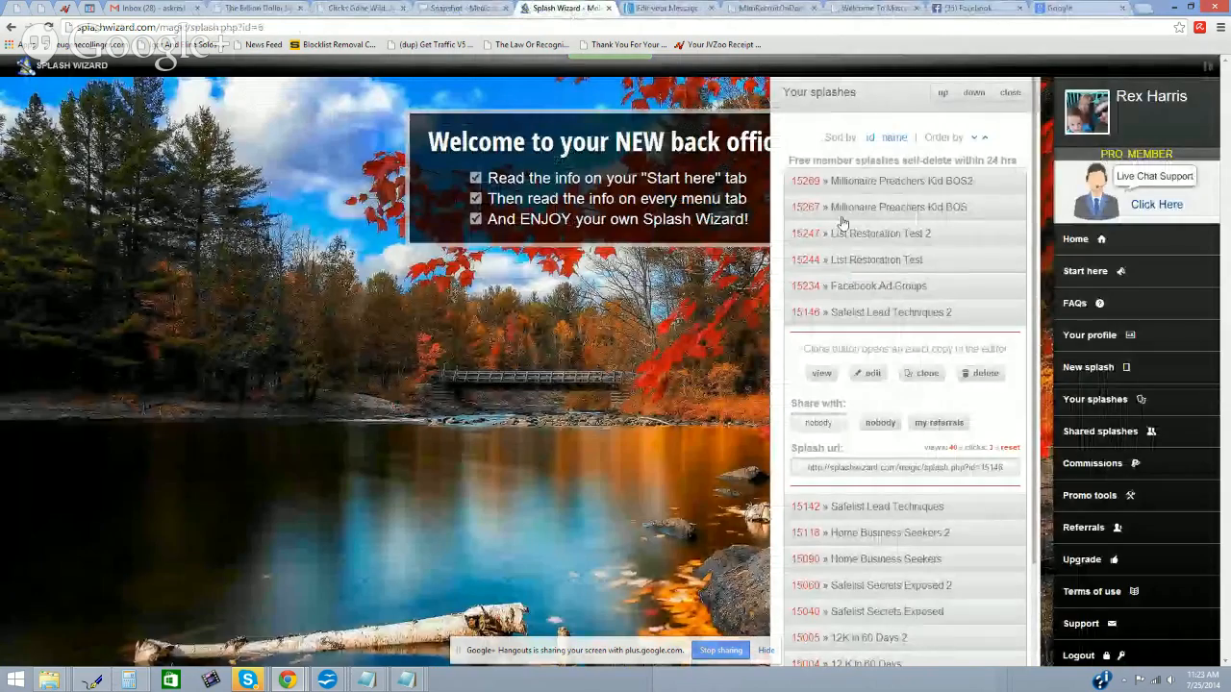
scroll(902, 474, "down", 1)
left_click(915, 504)
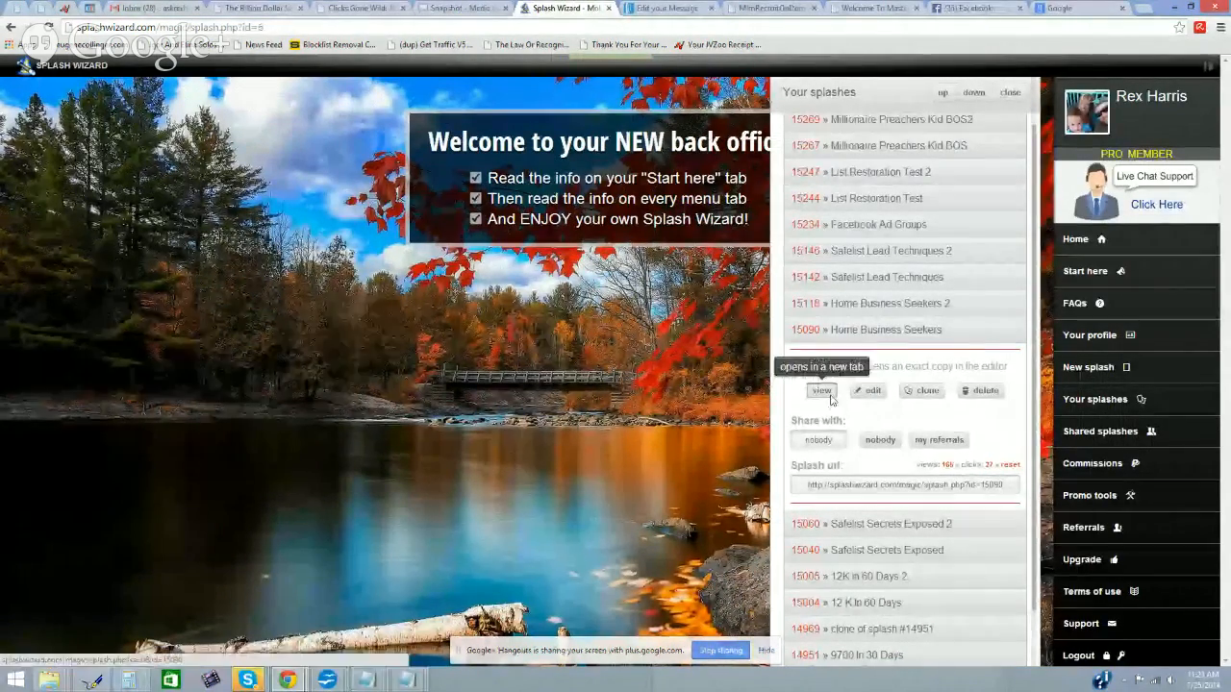
left_click(820, 391)
Step: Open Home Business Seekers 2 splash 15118 in a new tab and compare it with 15090
left_click(530, 19)
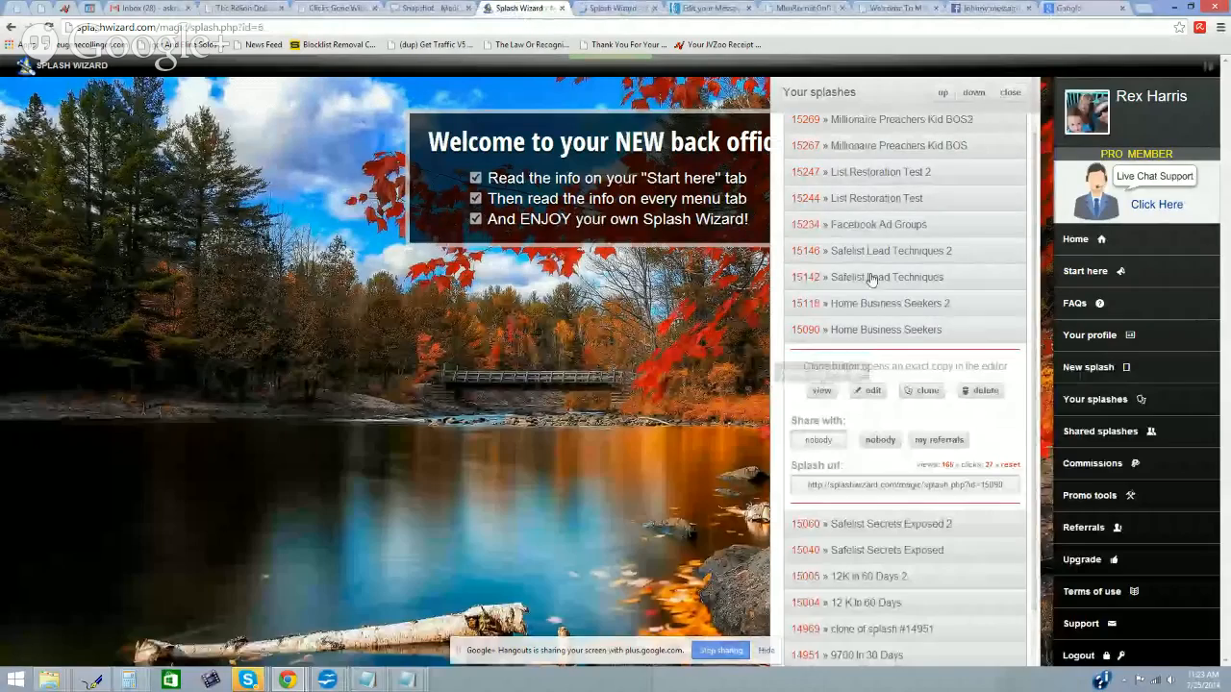
left_click(881, 309)
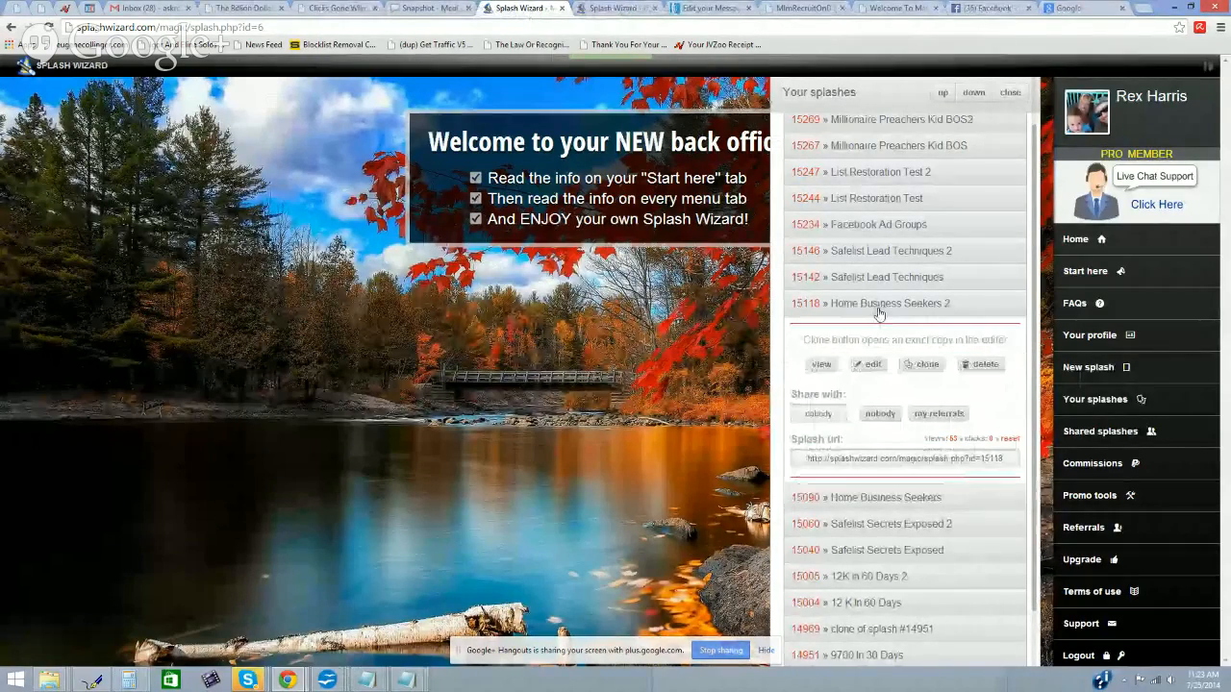
right_click(824, 367)
left_click(851, 376)
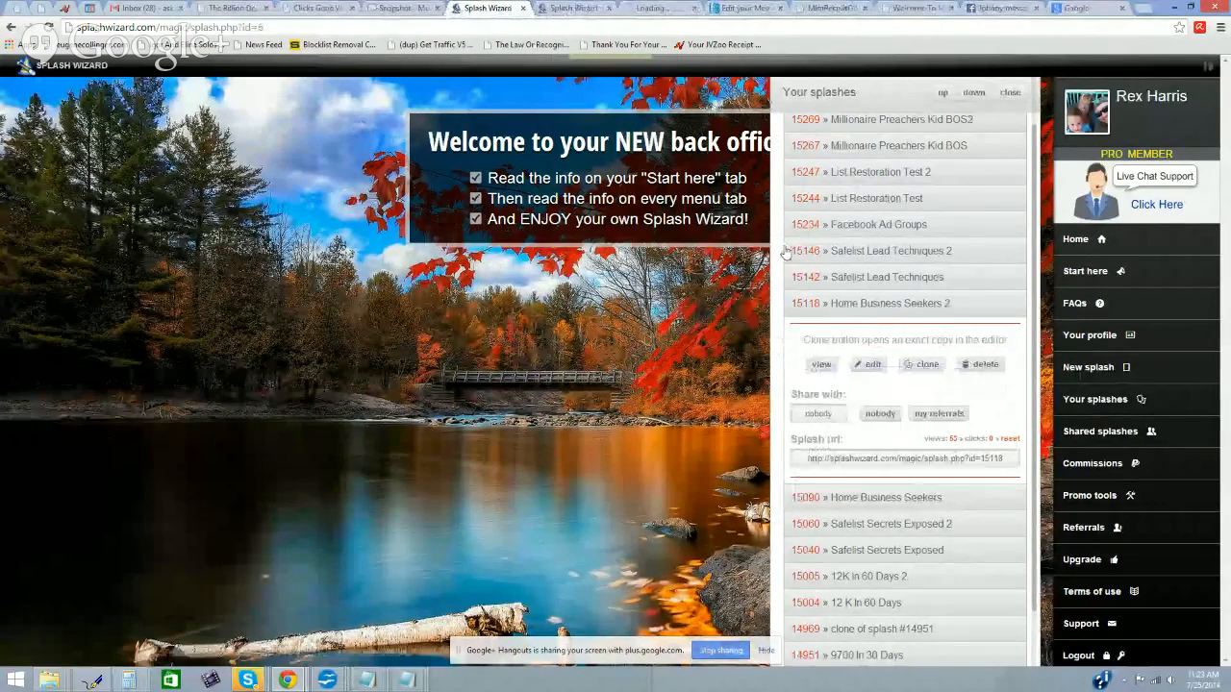
left_click(574, 8)
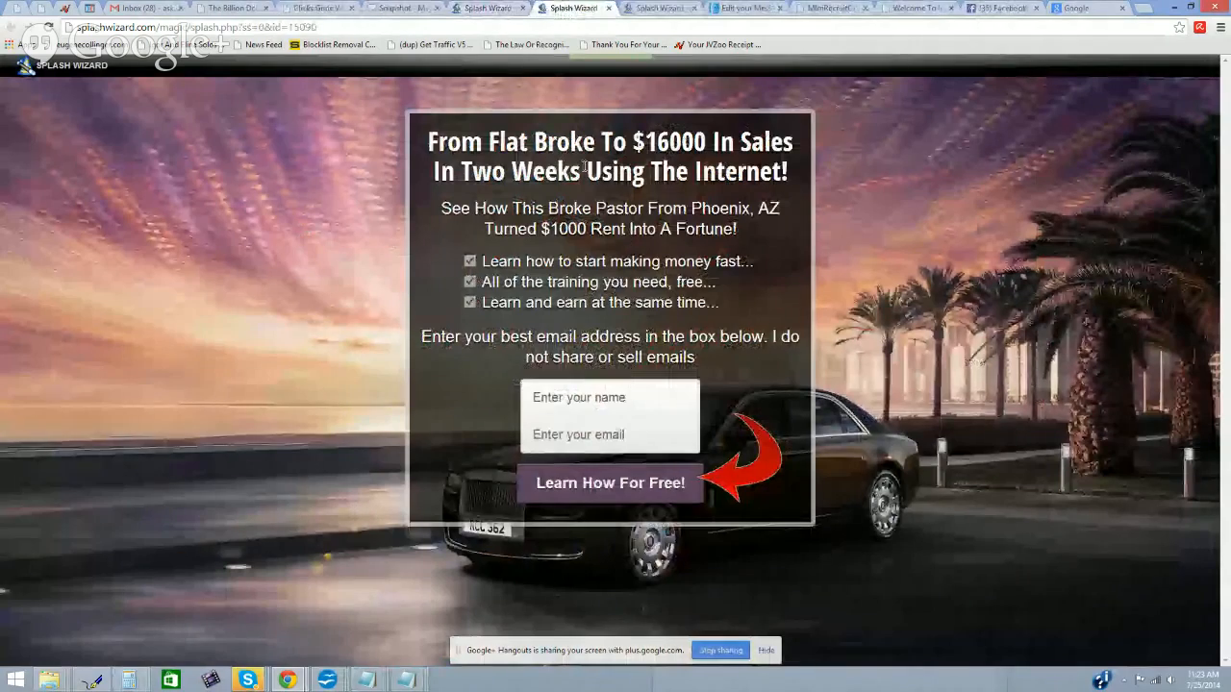
left_click(654, 9)
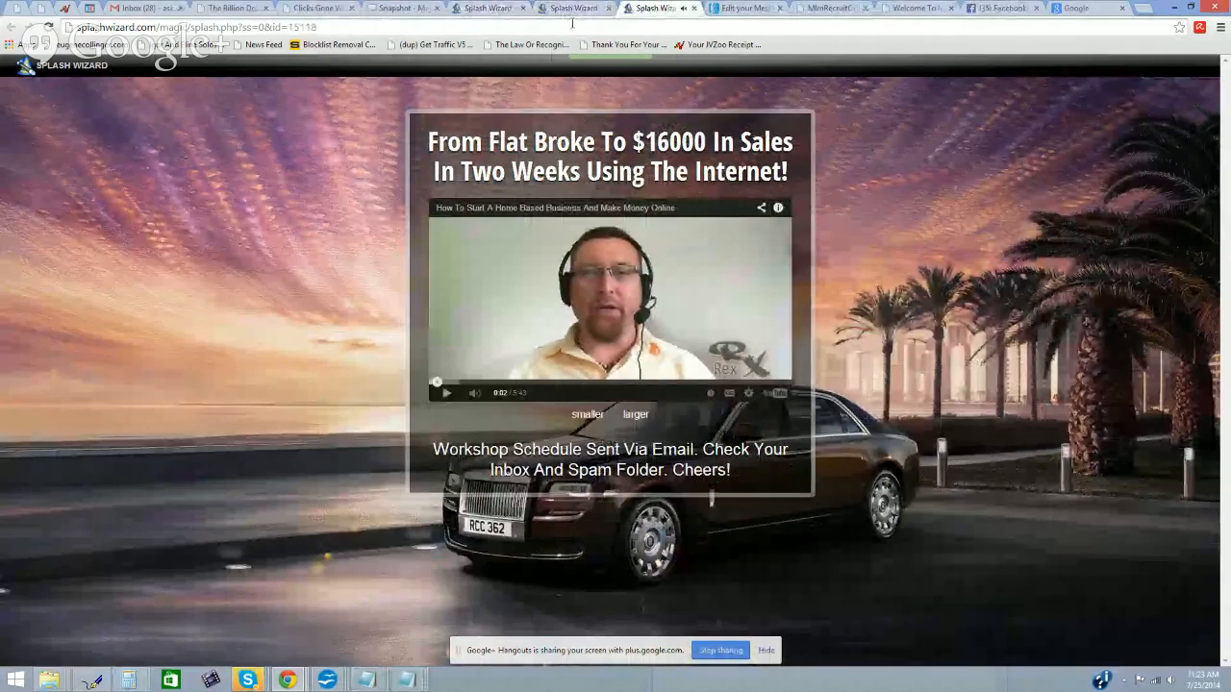
key("ctrl+shift+Tab")
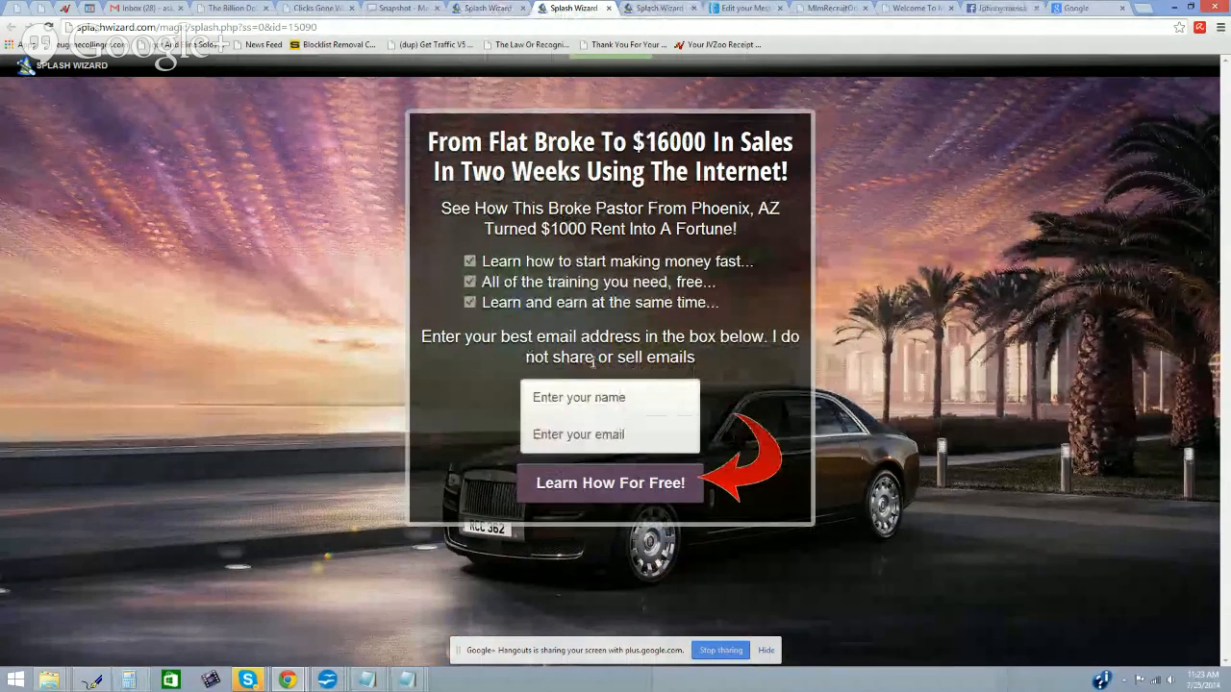
left_click(650, 12)
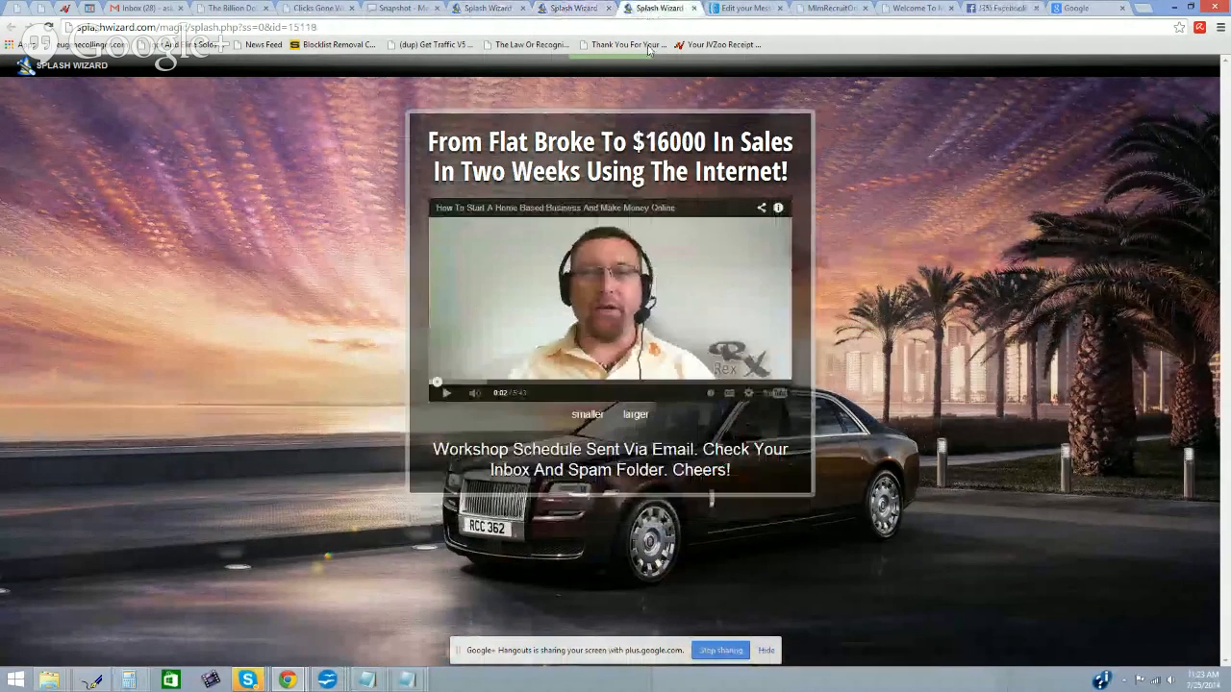
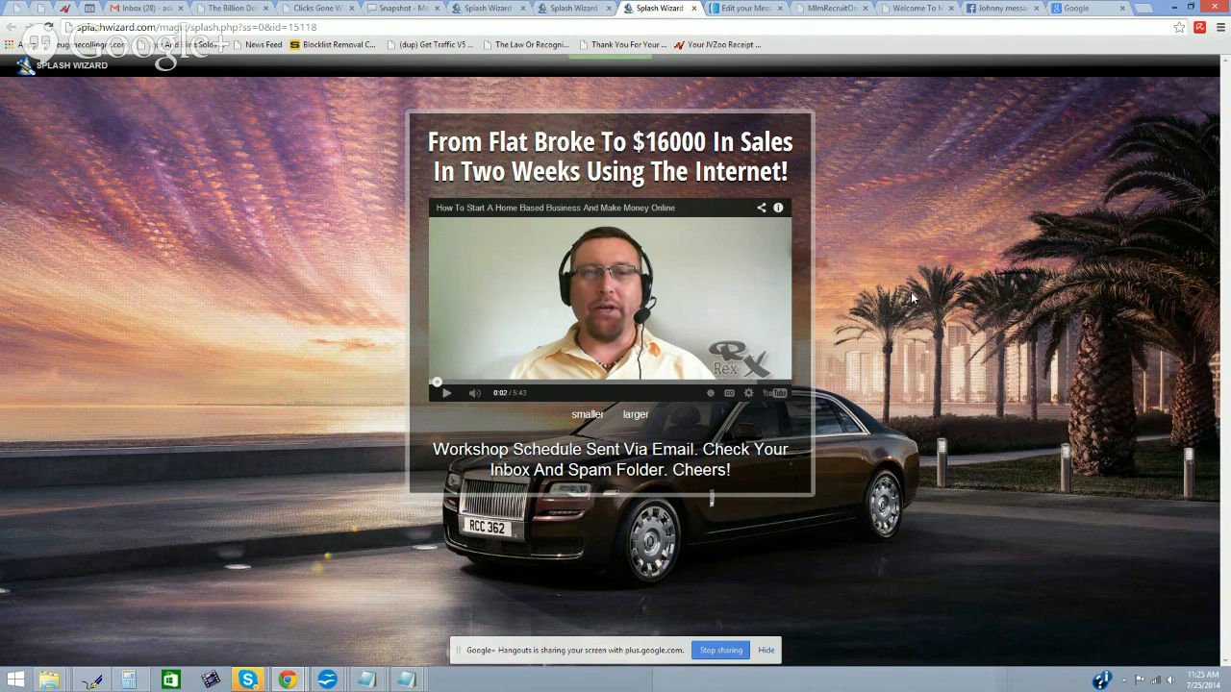
Step: Start the AWeber message subject with 'Hi' followed by the First Name personalization tag
left_click(737, 9)
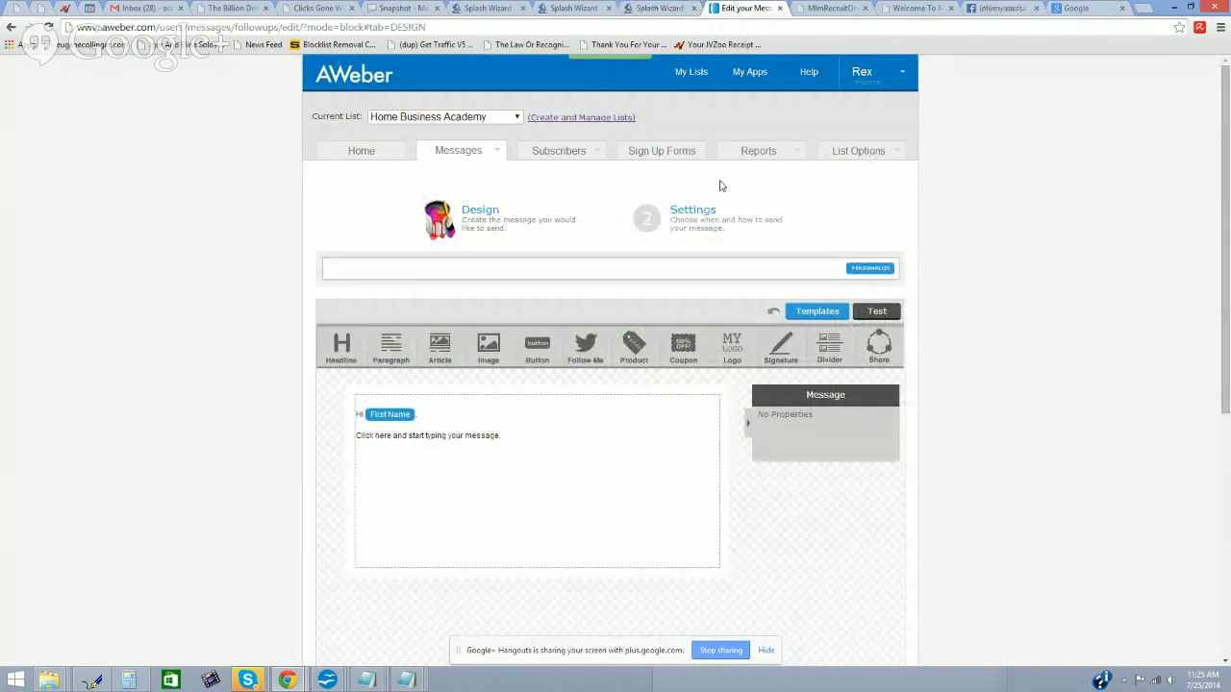
left_click(641, 9)
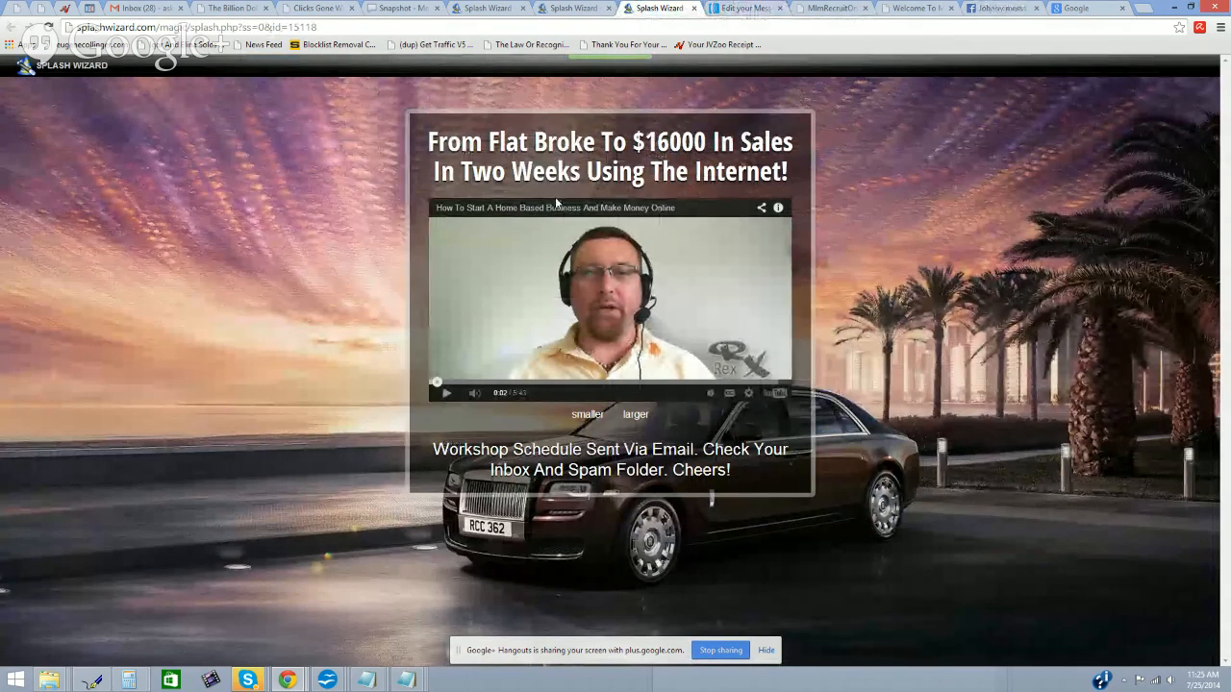
left_click(721, 12)
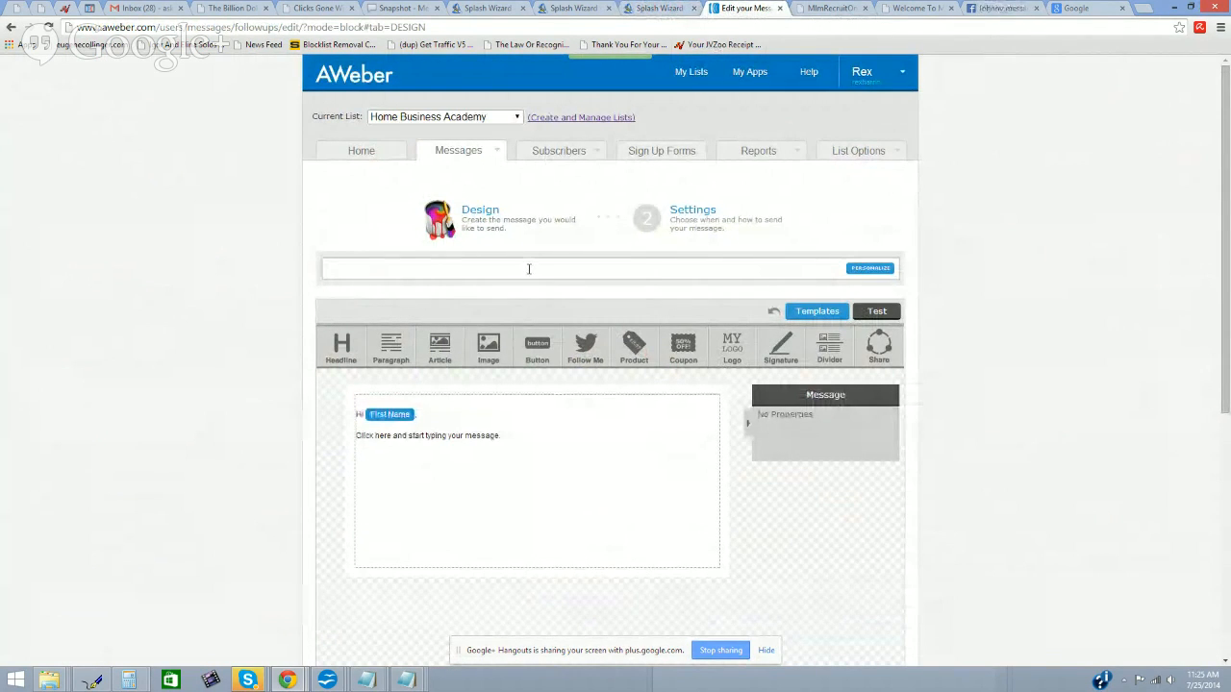
type("Hi")
left_click(870, 267)
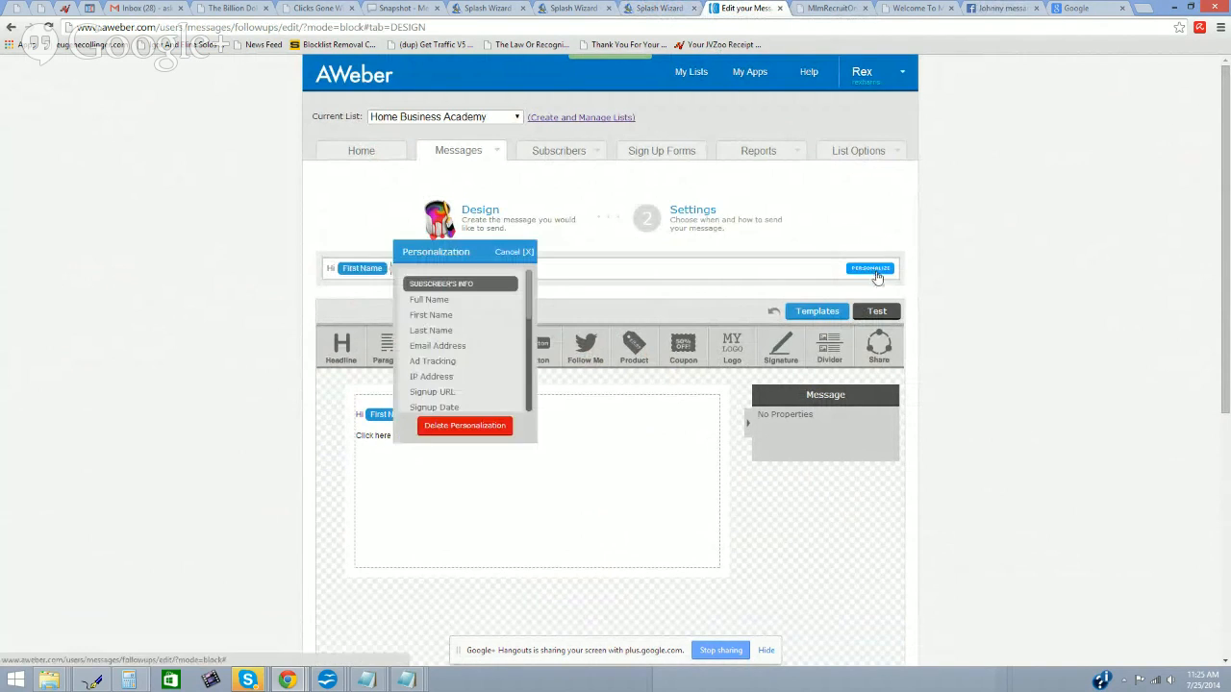
left_click(463, 316)
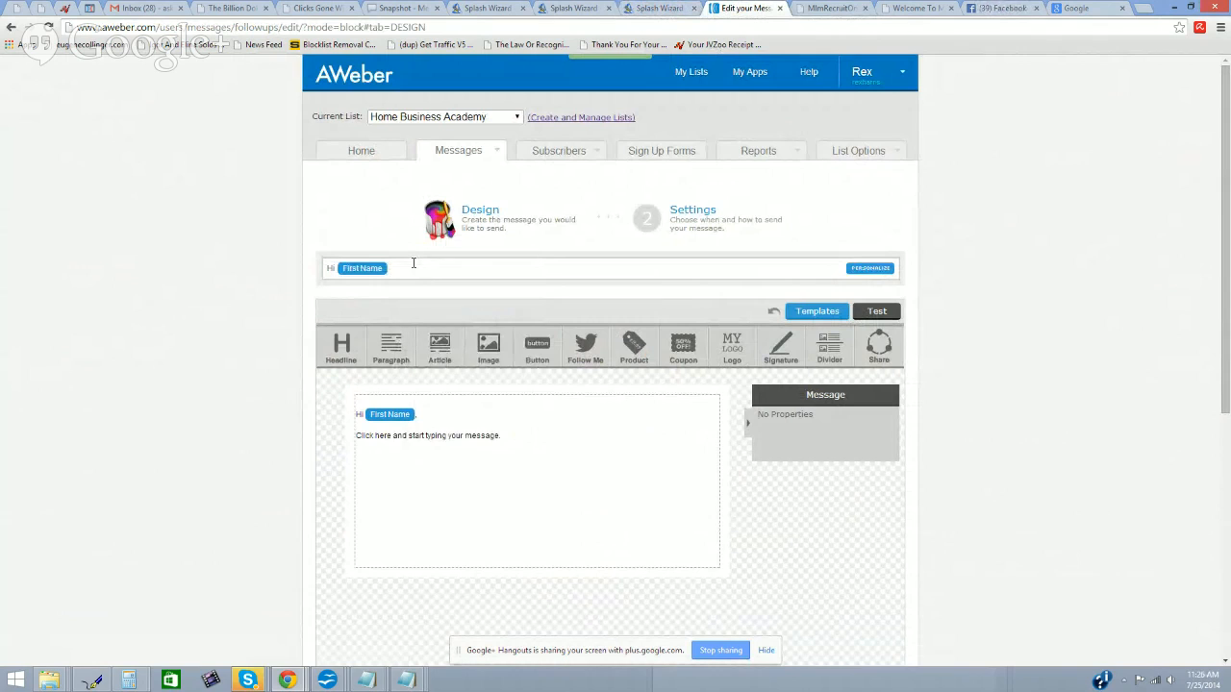
Step: Finish the subject with the sender's name and '...here's the video I promised you', then delete the body placeholder line
type(", it's Rex ...here's the video I prmo")
key("BackSpace")
key("BackSpace")
type("omi")
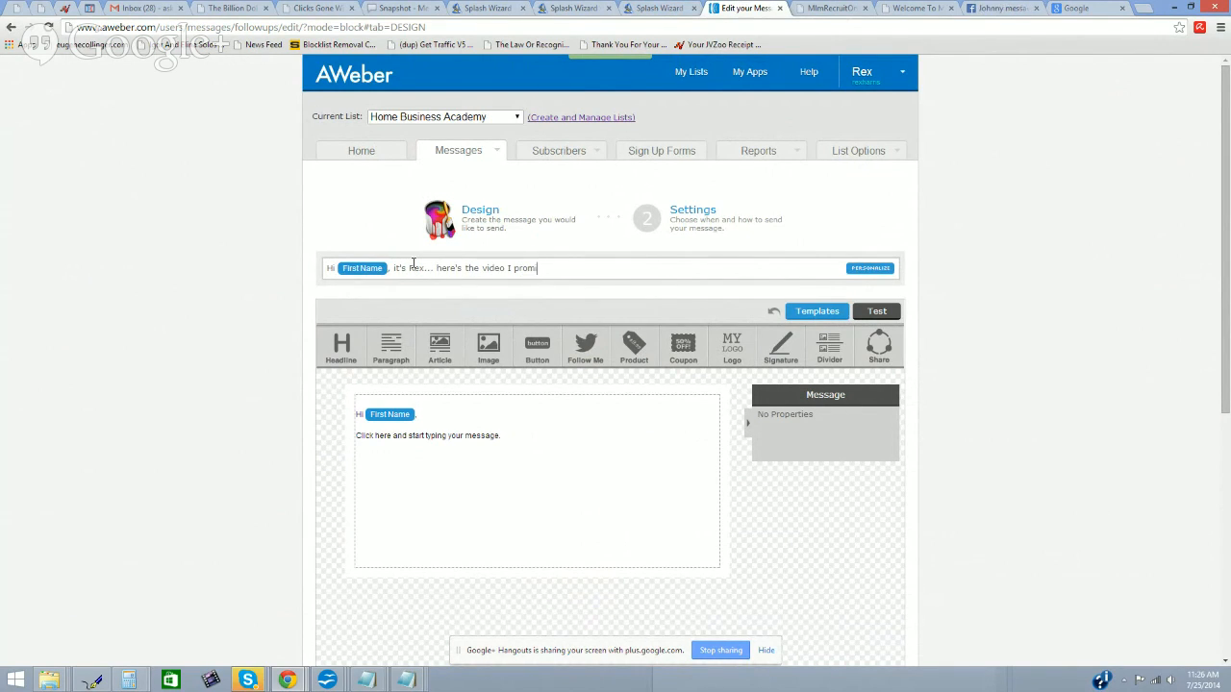
type("sed you")
left_click(484, 437)
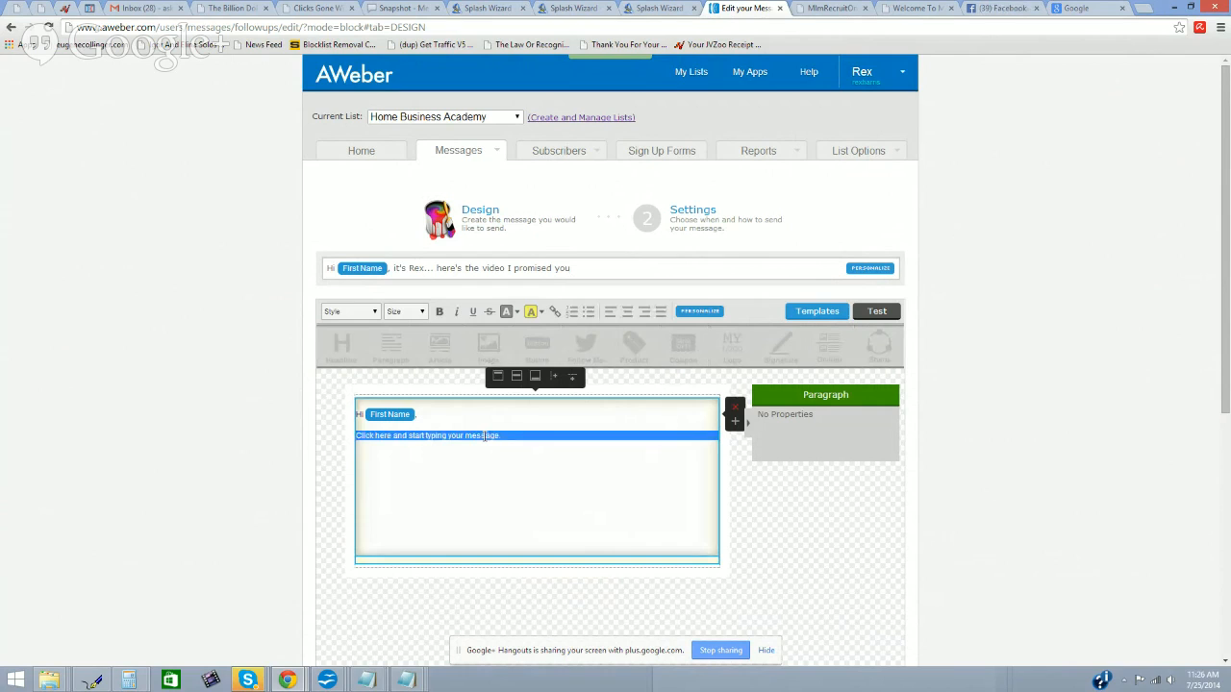
key("BackSpace")
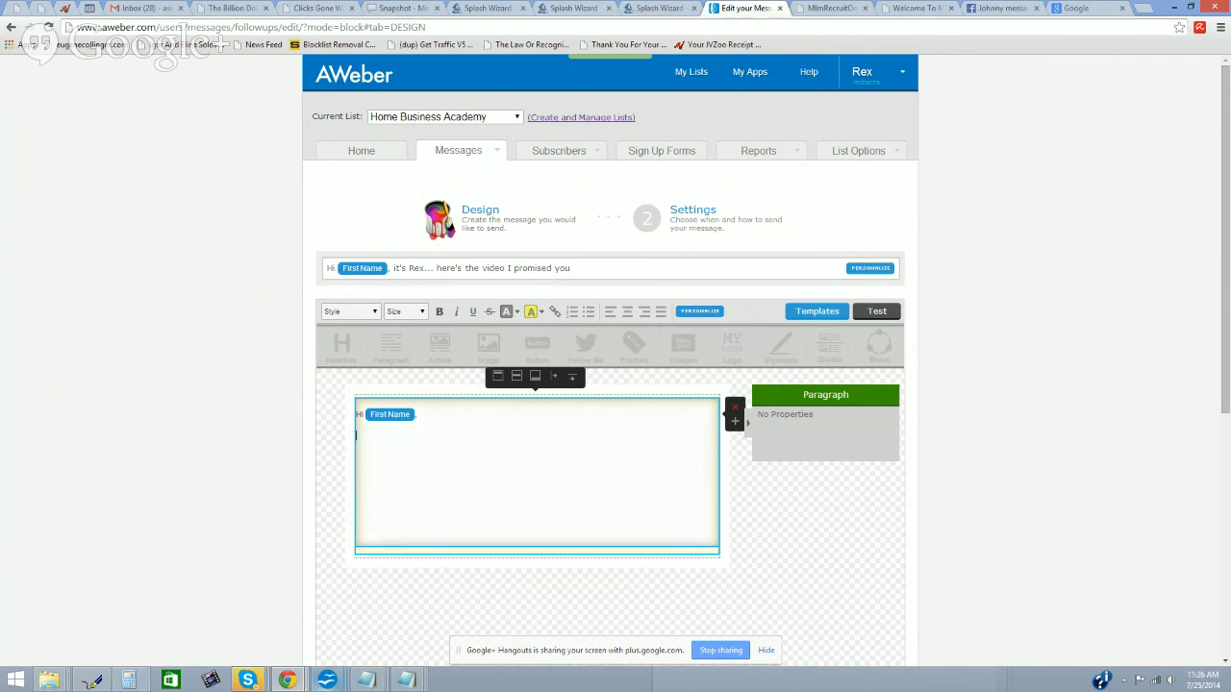
Step: Add a new bulleted line below the last bullet in the Untitled 1 Writer document
mouse_move(327, 679)
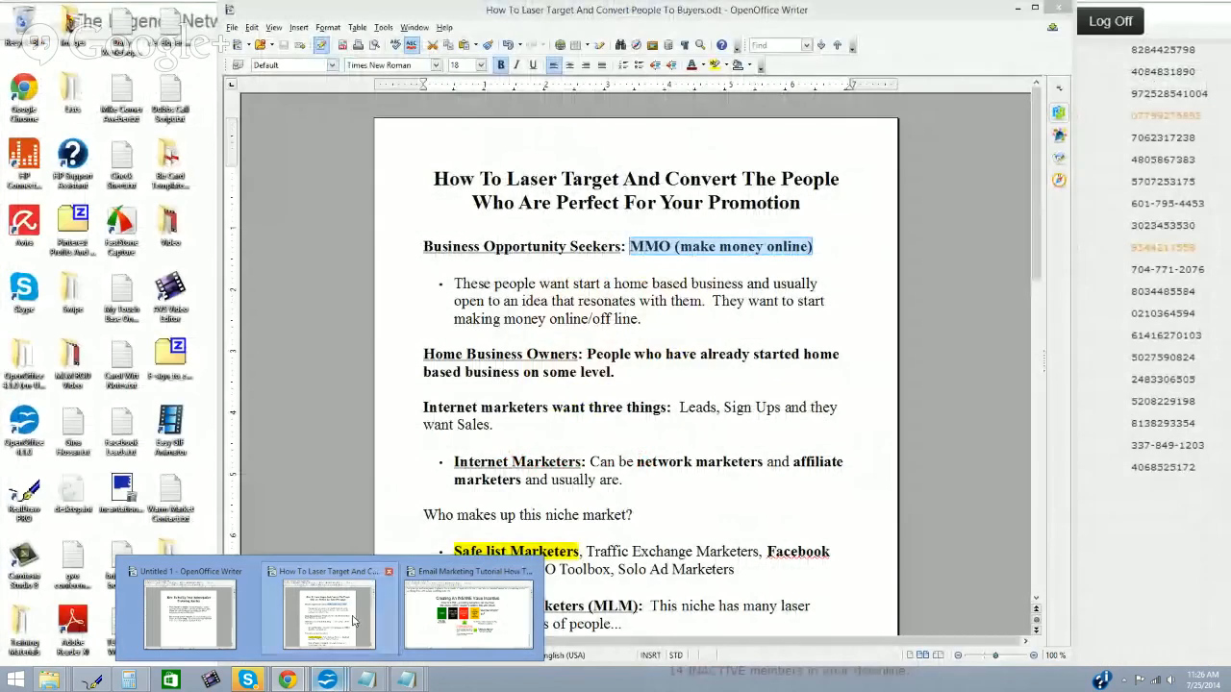
left_click(328, 611)
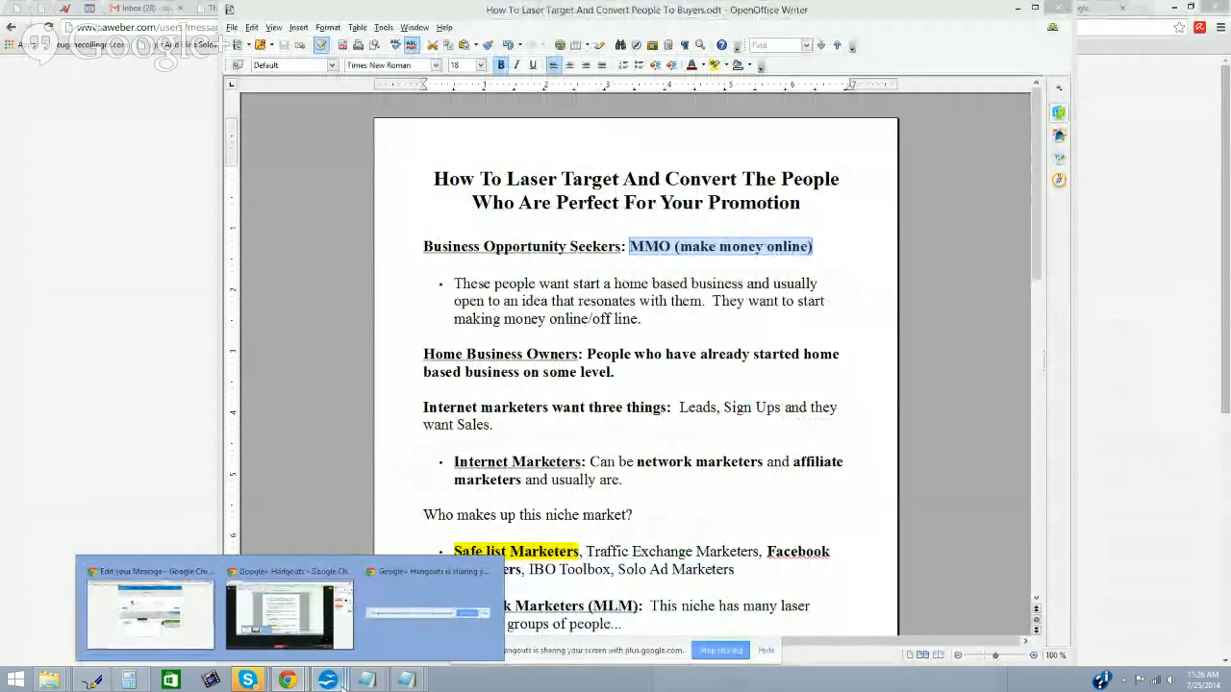
left_click(393, 594)
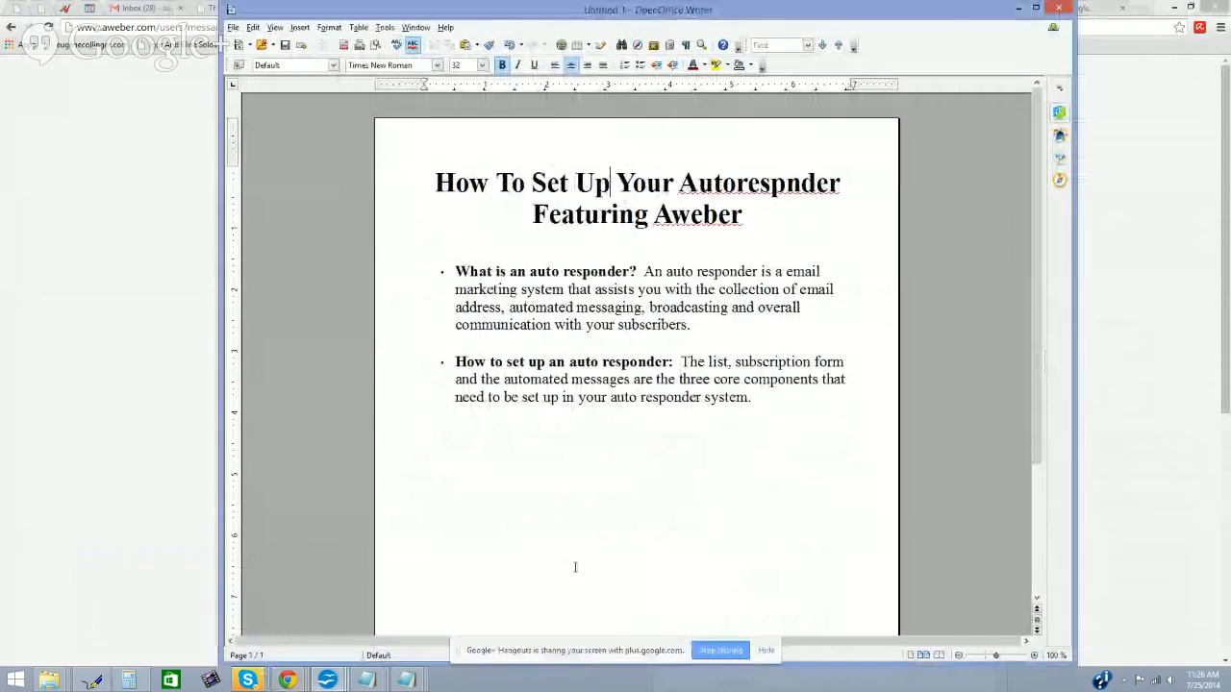
left_click(587, 491)
key("Return")
key("Return")
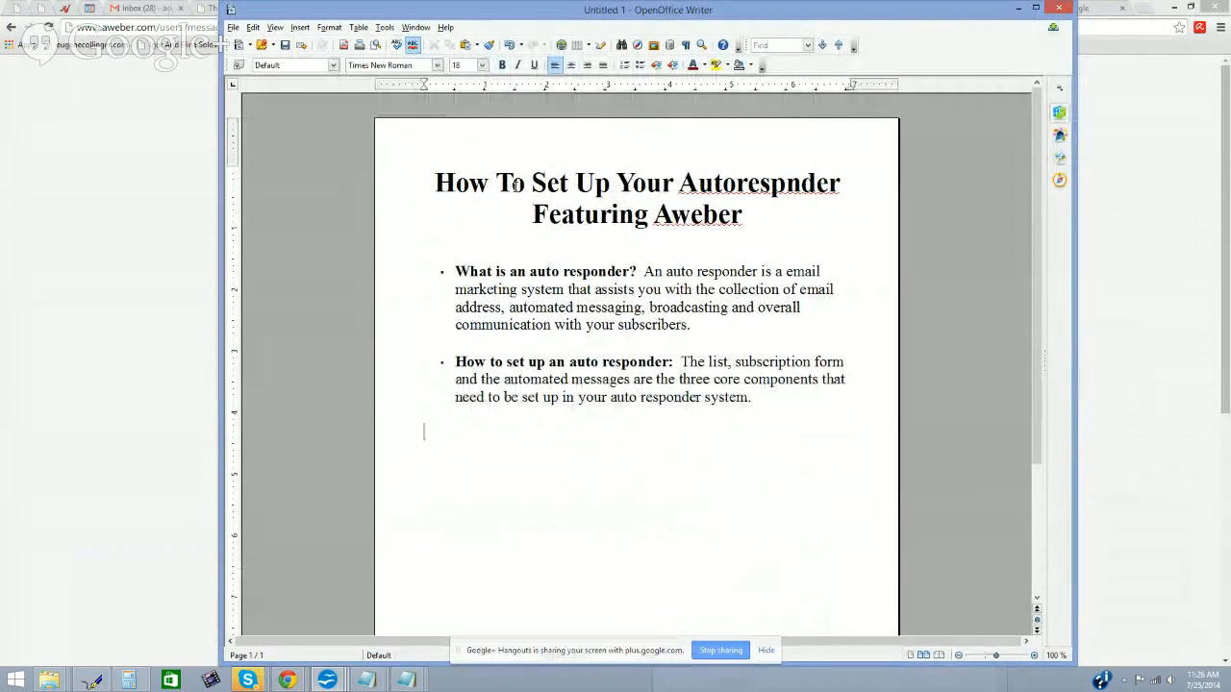
left_click(641, 65)
Step: Type 'How to write auto responder messages: Always start with WHY you are doing what you are doing.' and bold the lead-in
type("W")
key("BackSpace")
type("How to w")
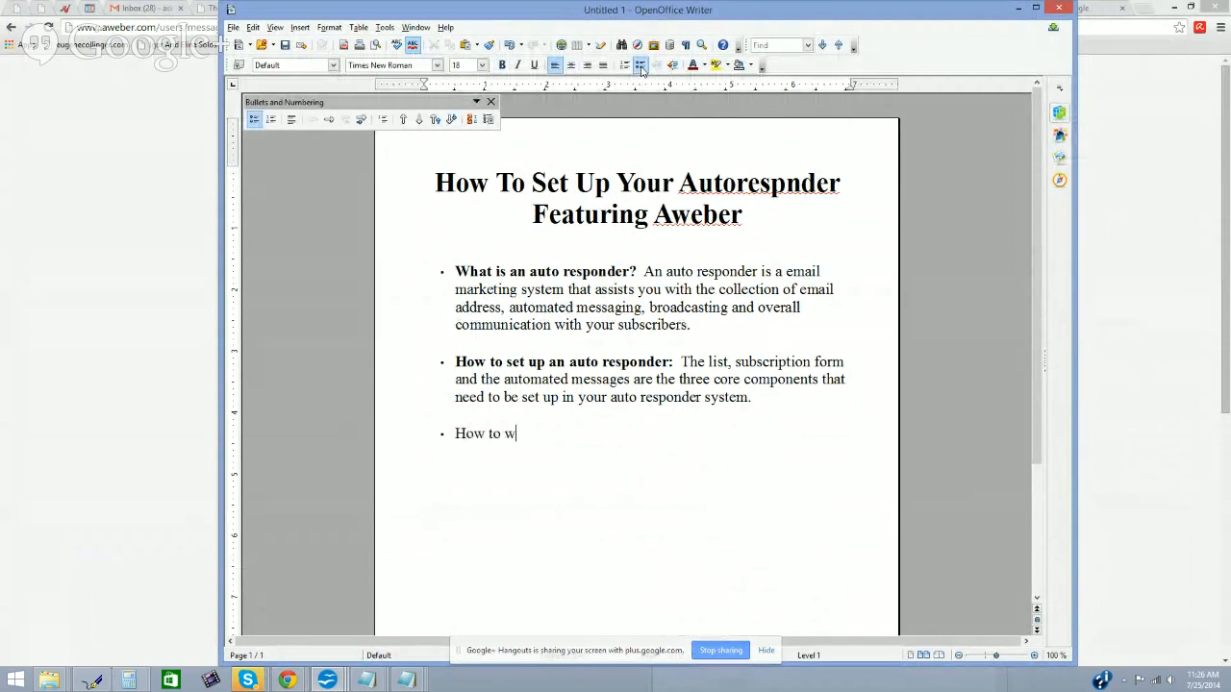
type("rite auto responder messea")
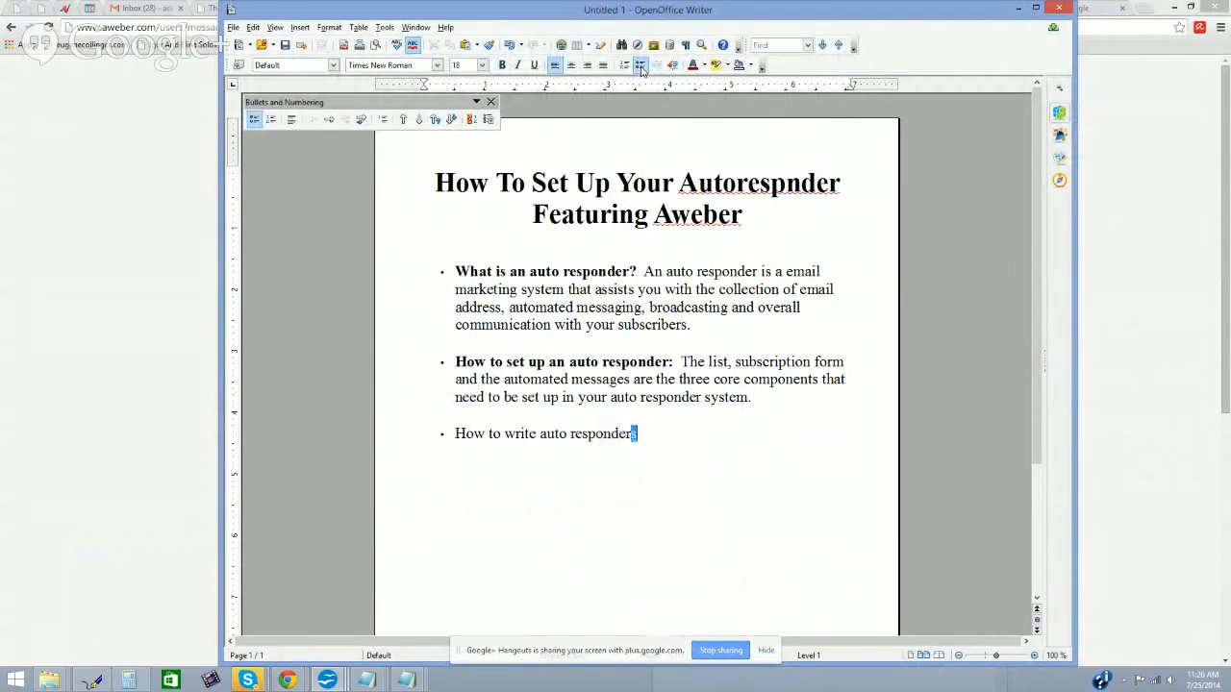
key("BackSpace")
key("BackSpace")
type("ages:  Alw")
key("BackSpace")
type("lways start")
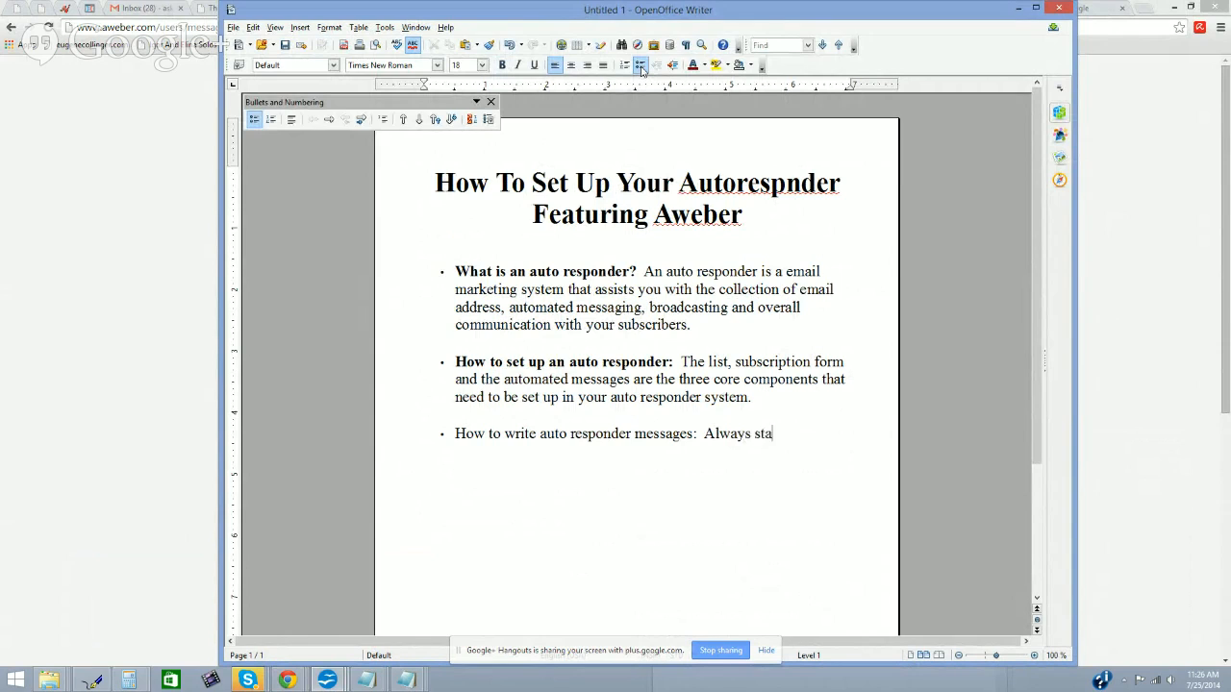
key("BackSpace")
type("rt with WHY you are doin")
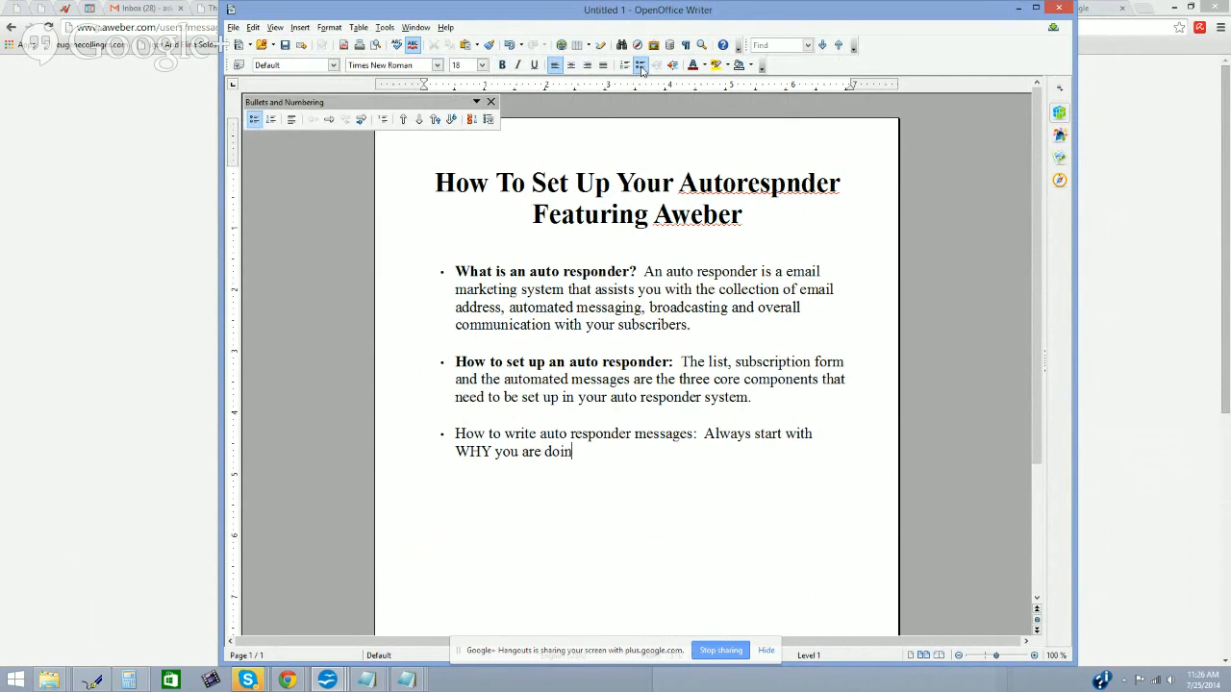
type("g what you are doing.")
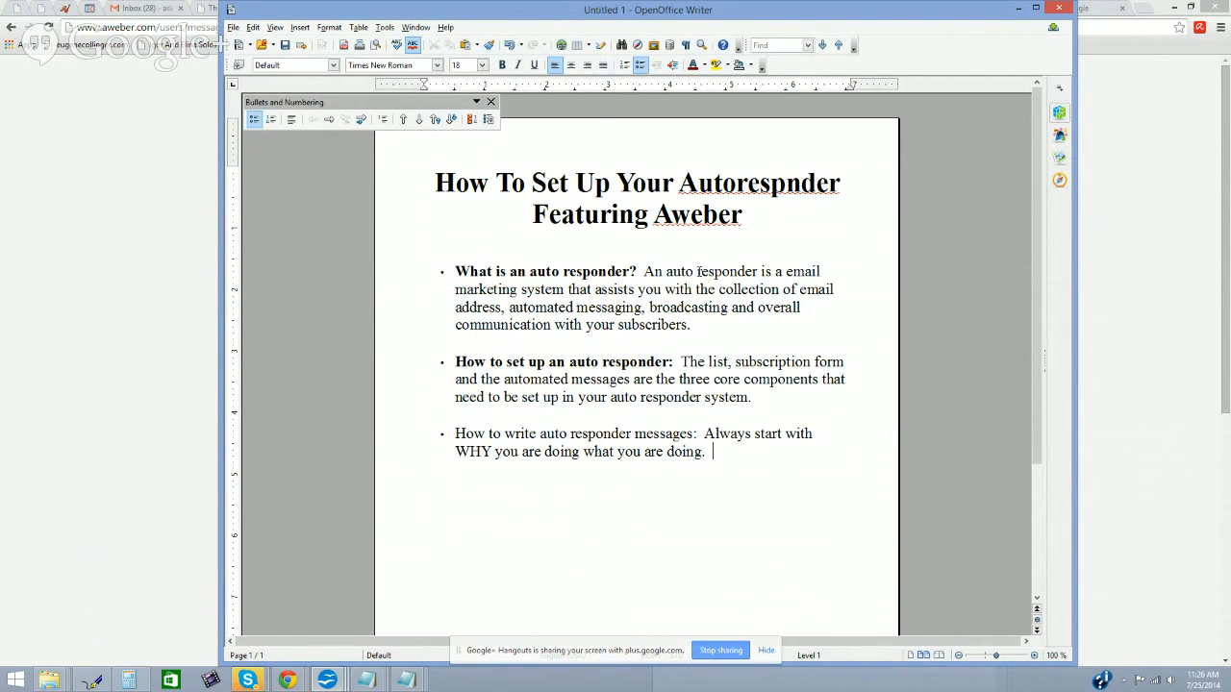
left_click_drag(702, 434, 453, 434)
left_click(503, 65)
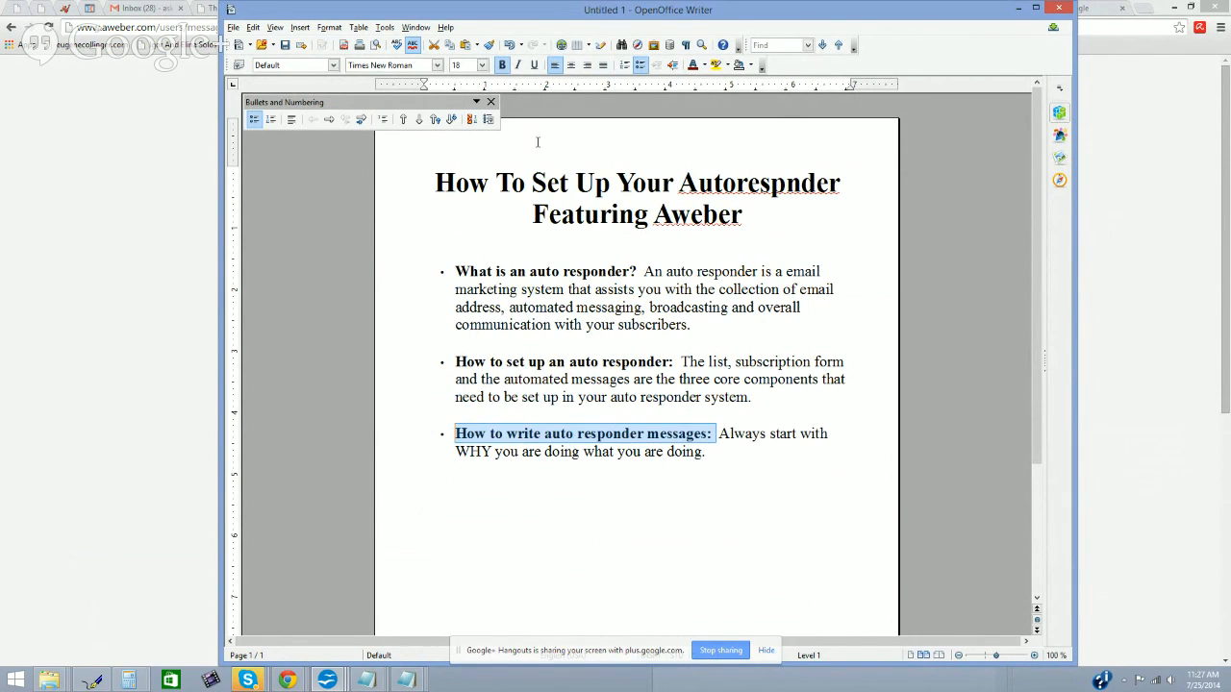
Step: Append 'Explain why you are doing what you are doing to serve your subscribers.' to the bullet
left_click(706, 485)
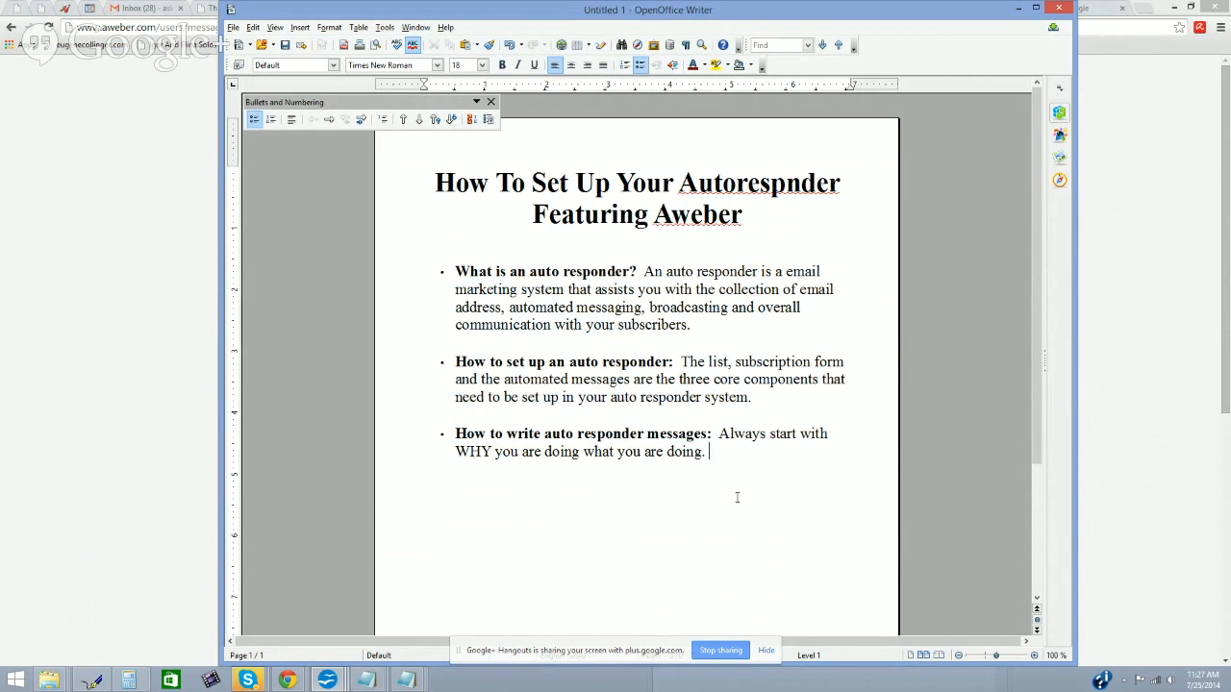
type("Expalin")
key("BackSpace")
key("BackSpace")
key("BackSpace")
key("BackSpace")
type("lain why yoi")
key("BackSpace")
key("BackSpace")
type("ou are doing what you are")
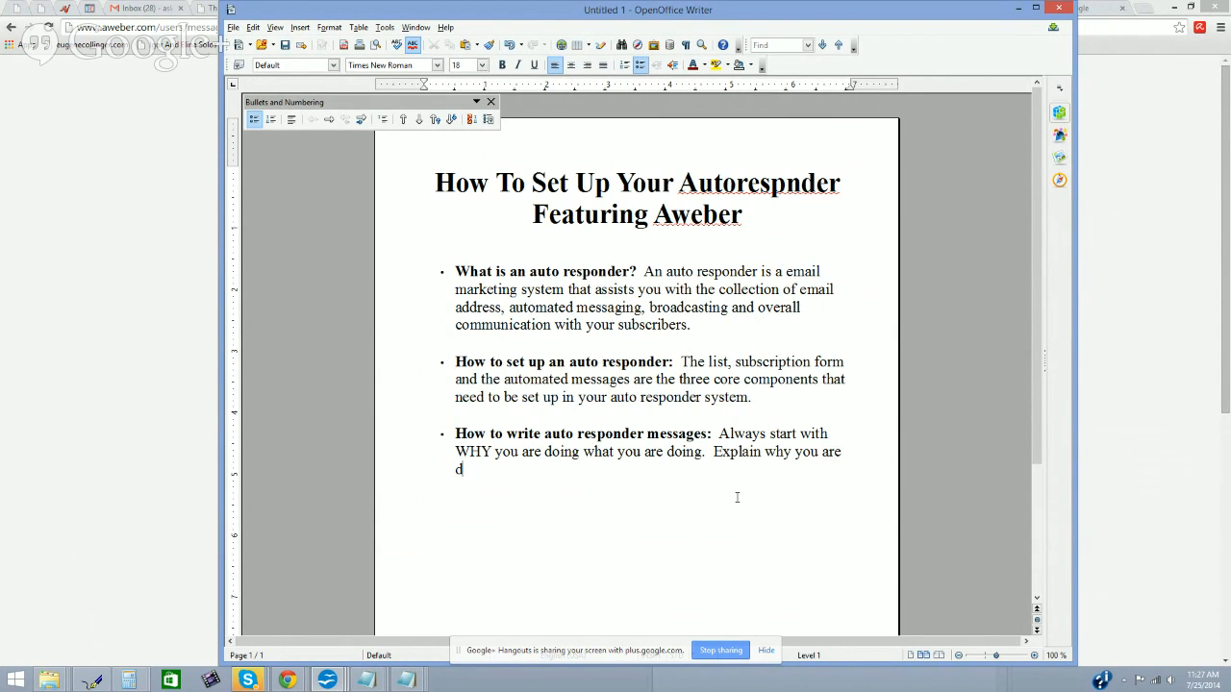
type(" doing ")
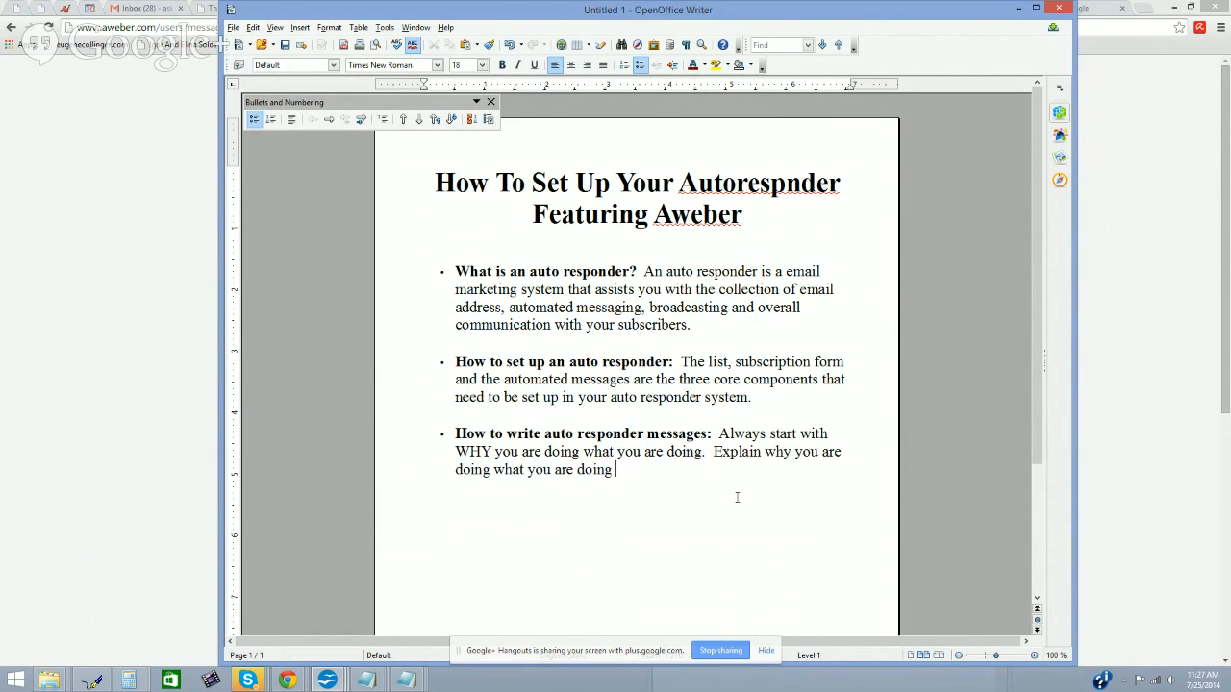
type("to serve your subscribers.")
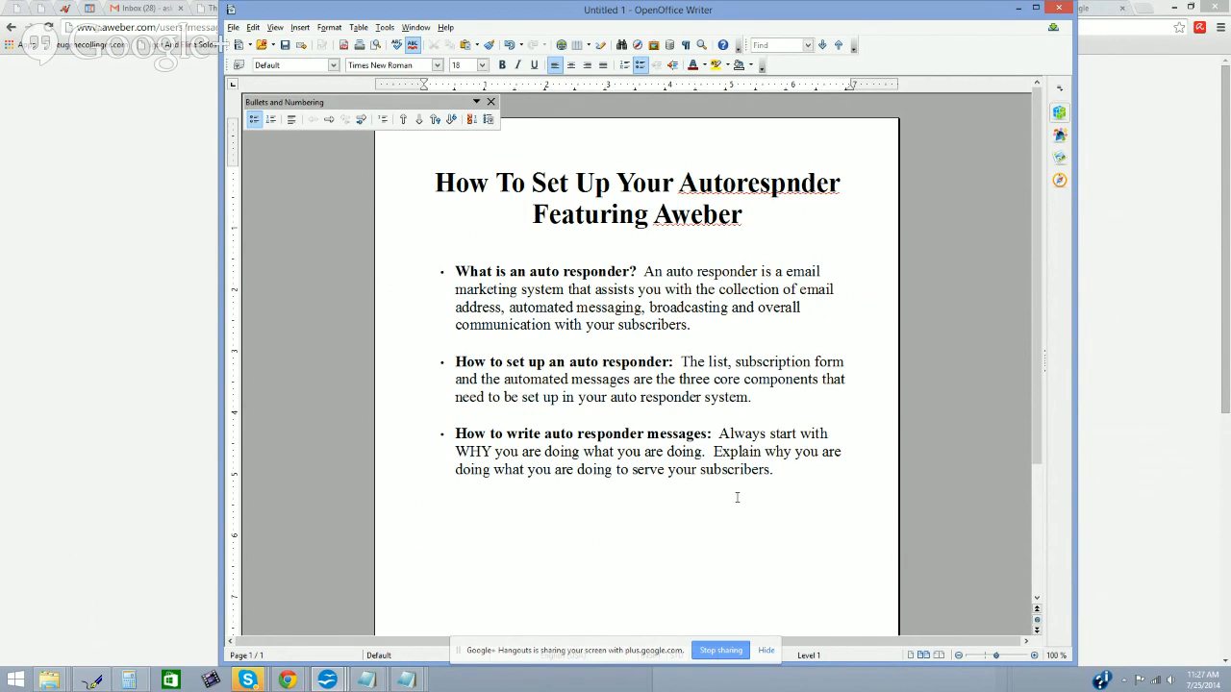
left_click(1116, 417)
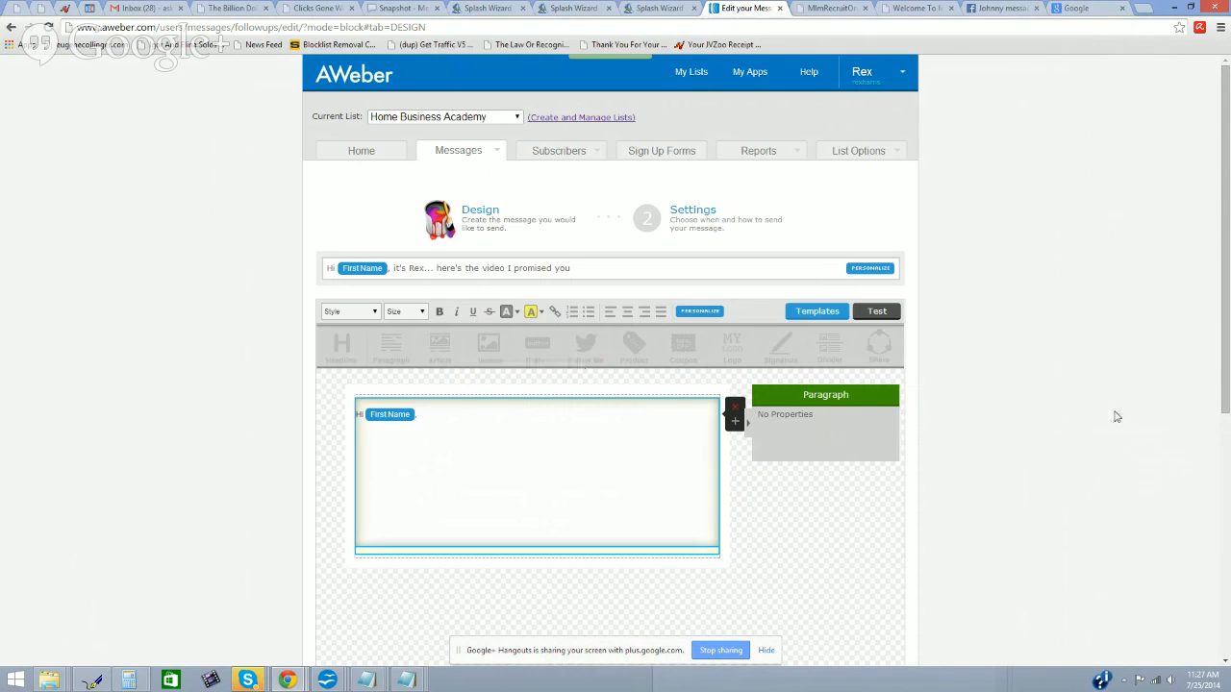
Step: Type 'Thanks again for sharing a few minutes of your time with me..' and 'It's greatly appreciated!' in the body
left_click(404, 438)
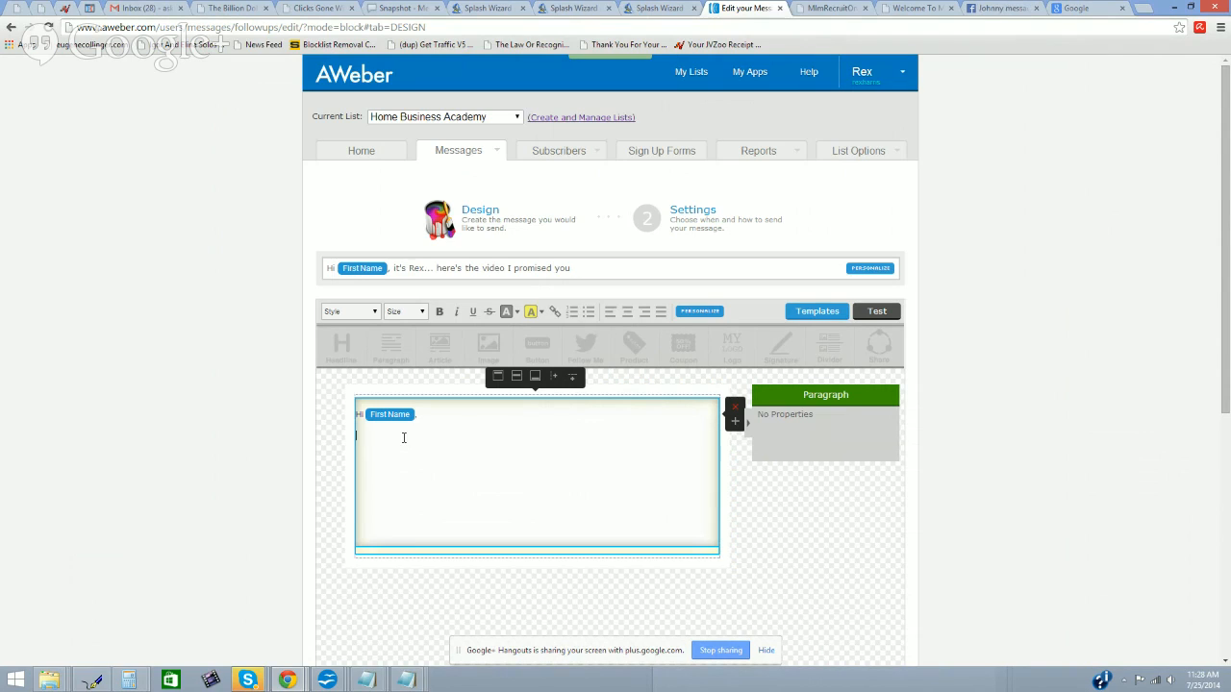
type("Thanks again for sharing a few minutes of your time with me")
type("..")
key("Return")
type("It's grea")
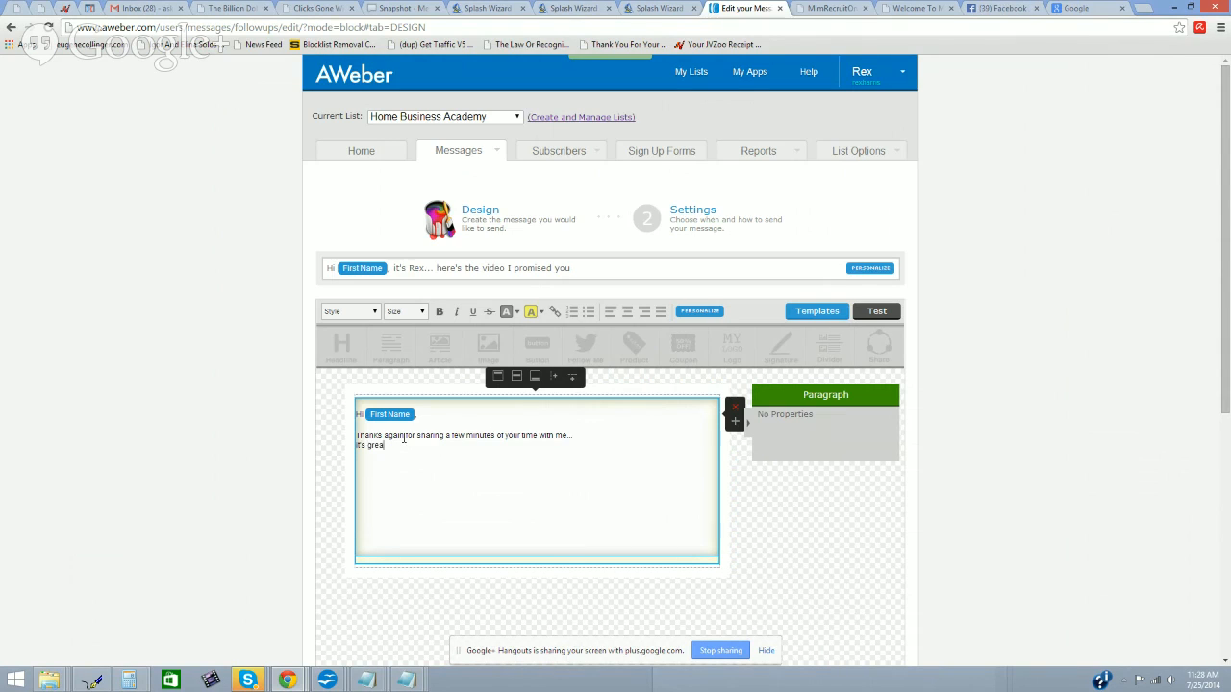
type("tly appreciated!")
key("Return")
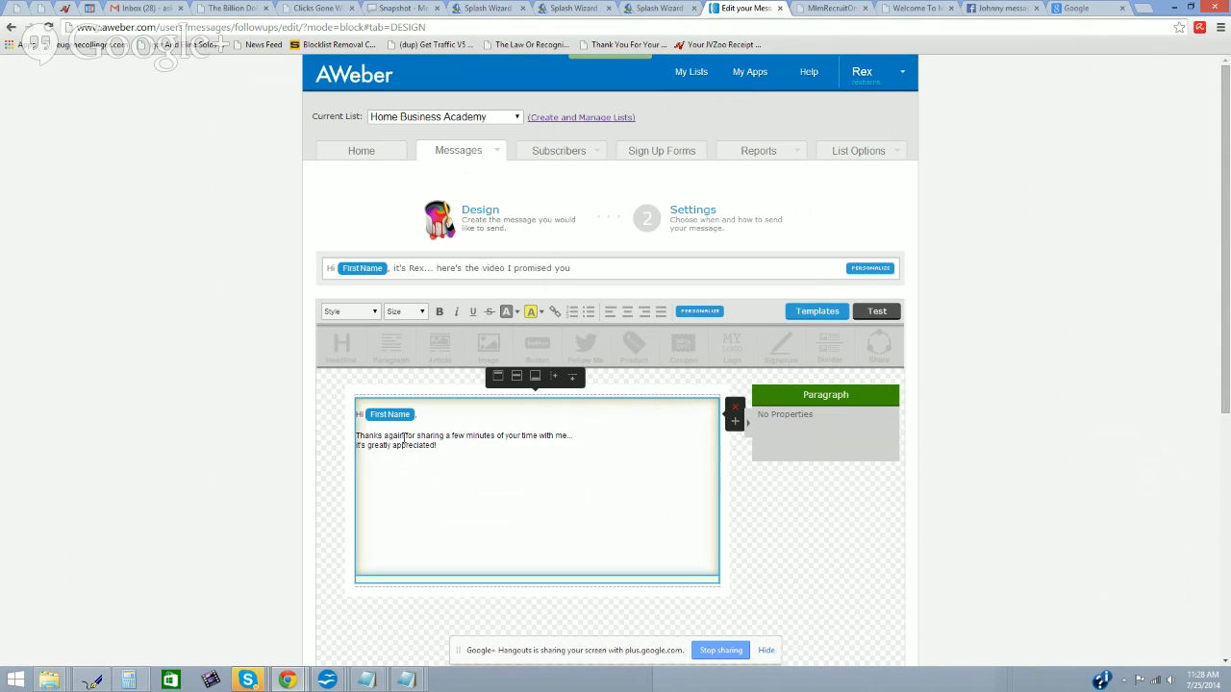
type("Everything I do, I do because I believe in the p")
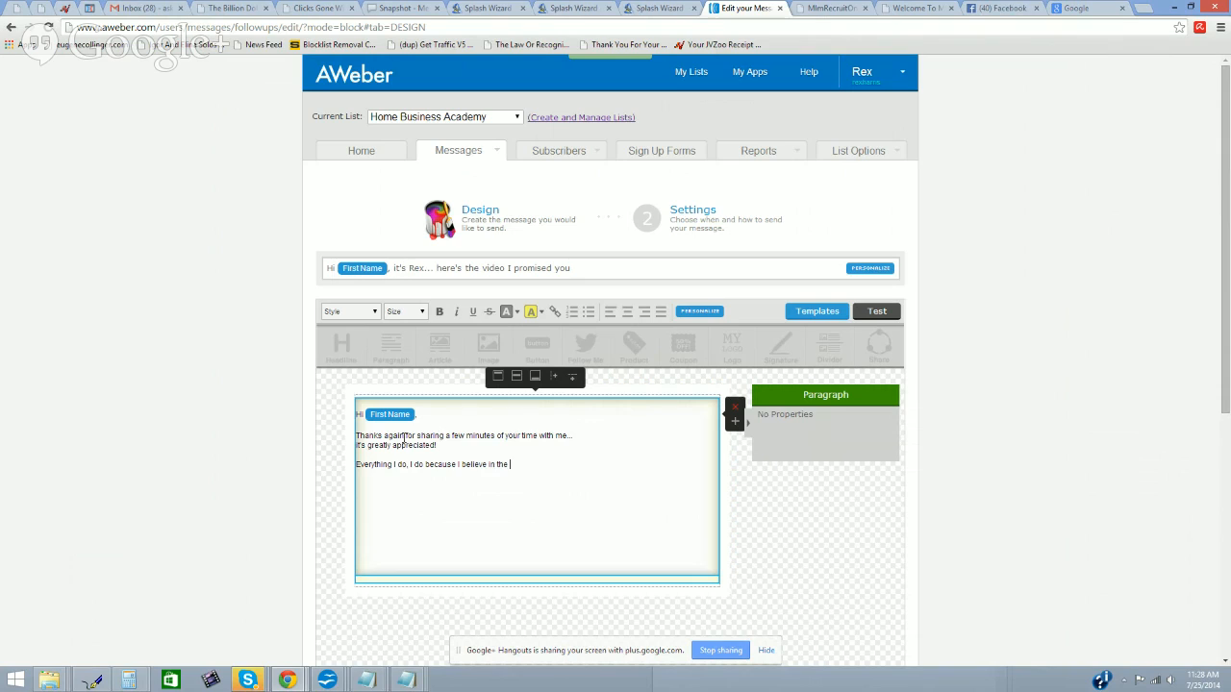
key("BackSpace")
key("BackSpace")
type("the power of the family")
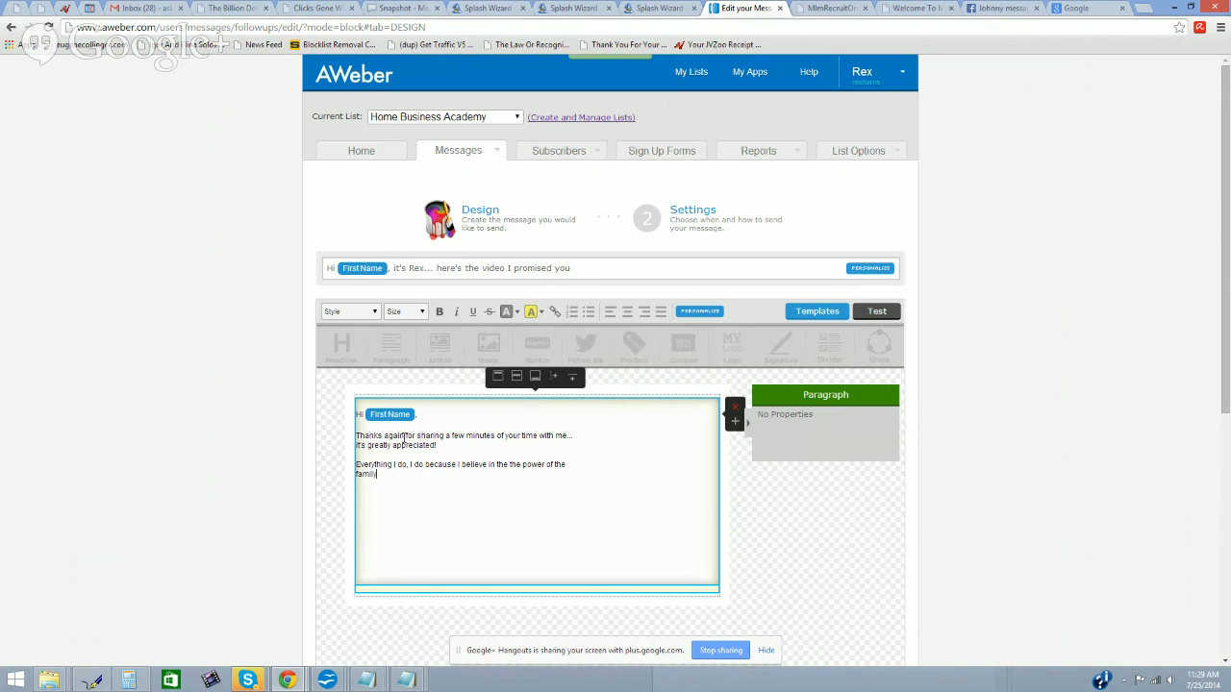
type(". I believe every mom and ad")
type("d has the right to know how to start a")
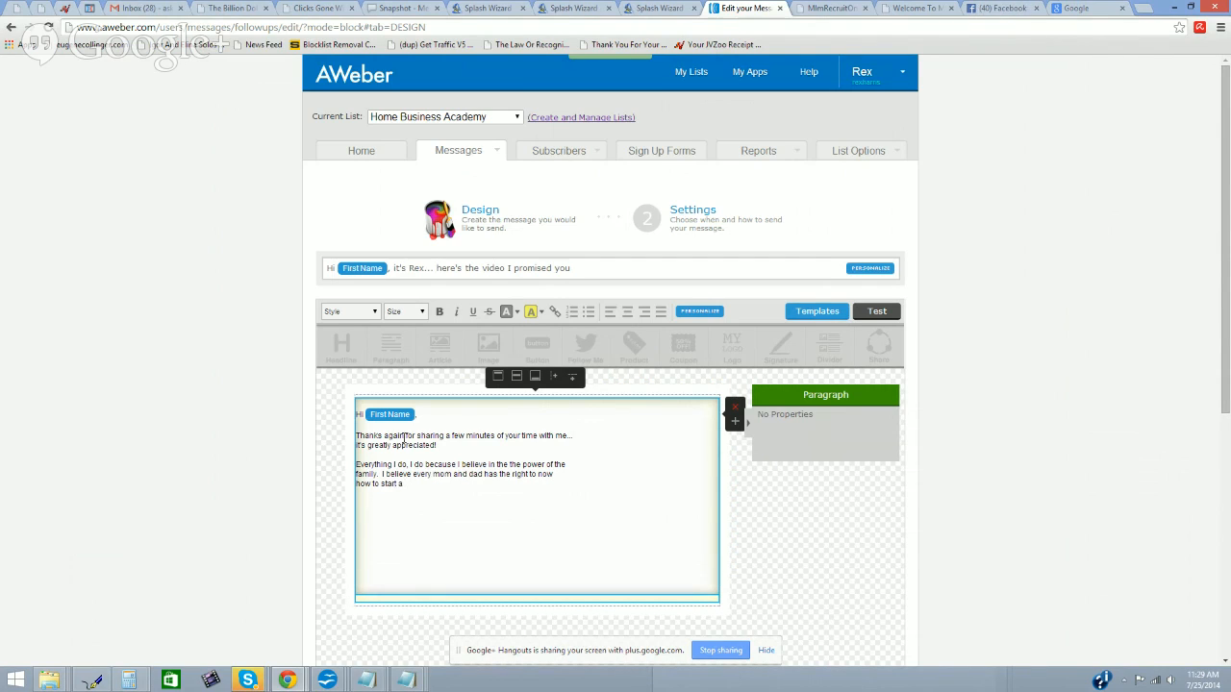
key("BackSpace")
key("BackSpace")
left_click(1145, 9)
type("ww")
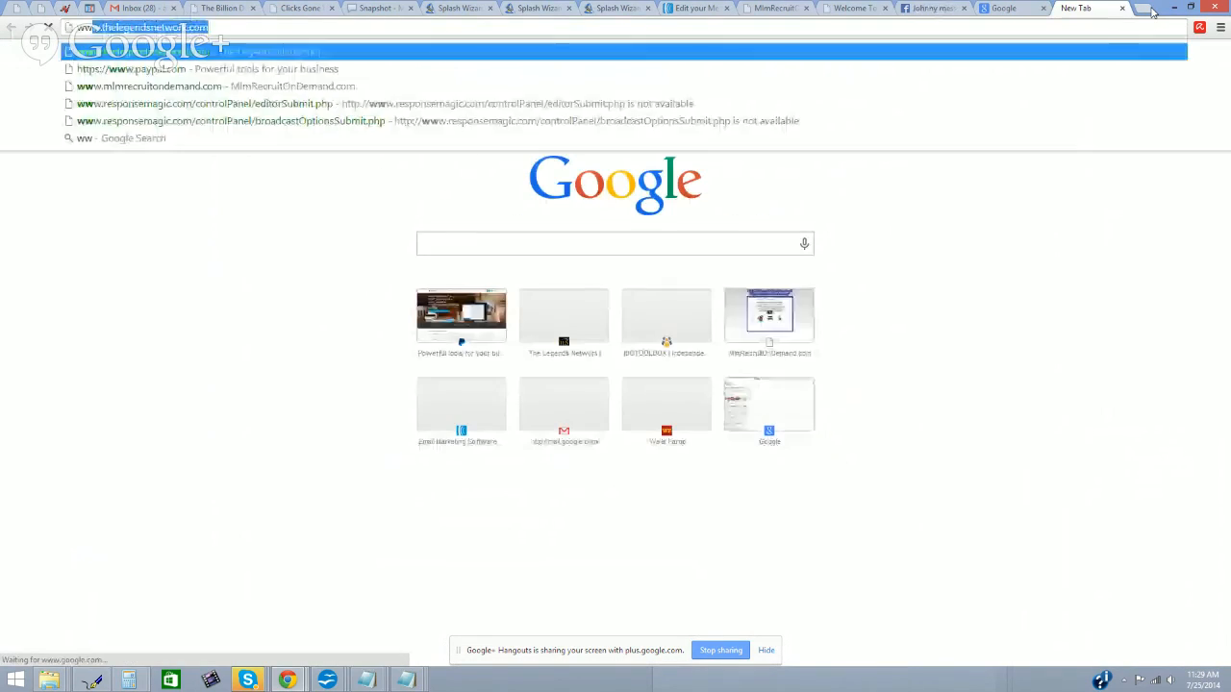
type("w.google.com")
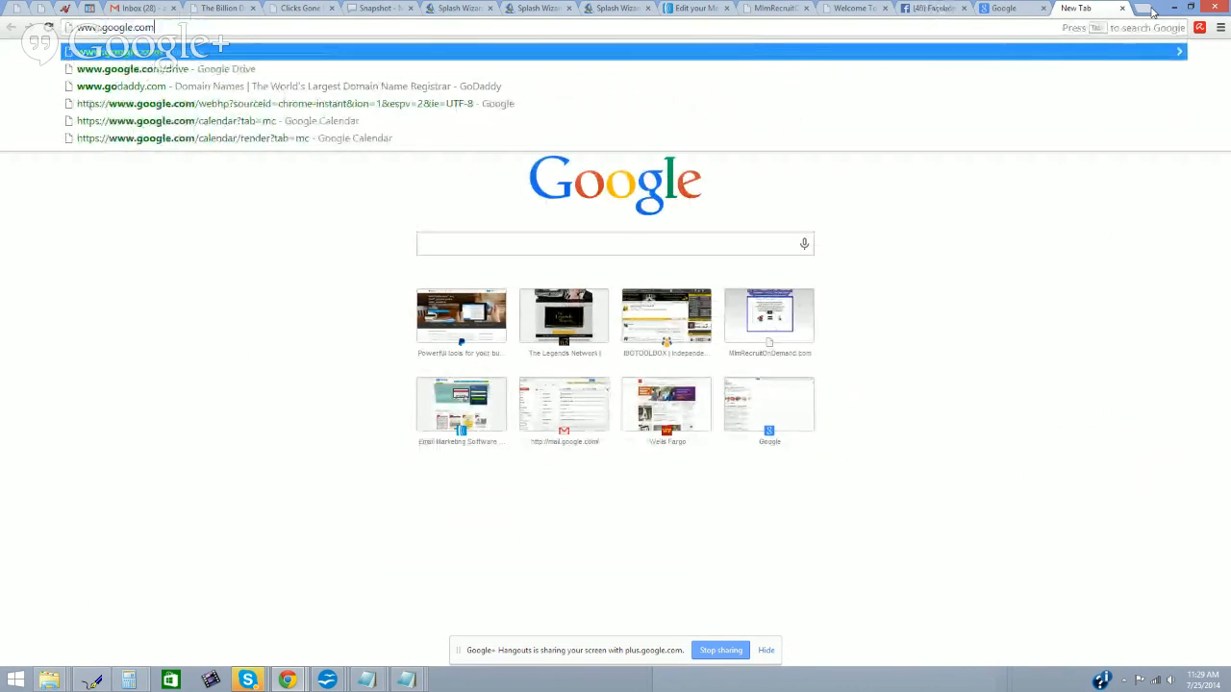
Step: Search Google for 'words that trigger spam filters' and open HubSpot's Ultimate List of Email SPAM Trigger Words
key("Return")
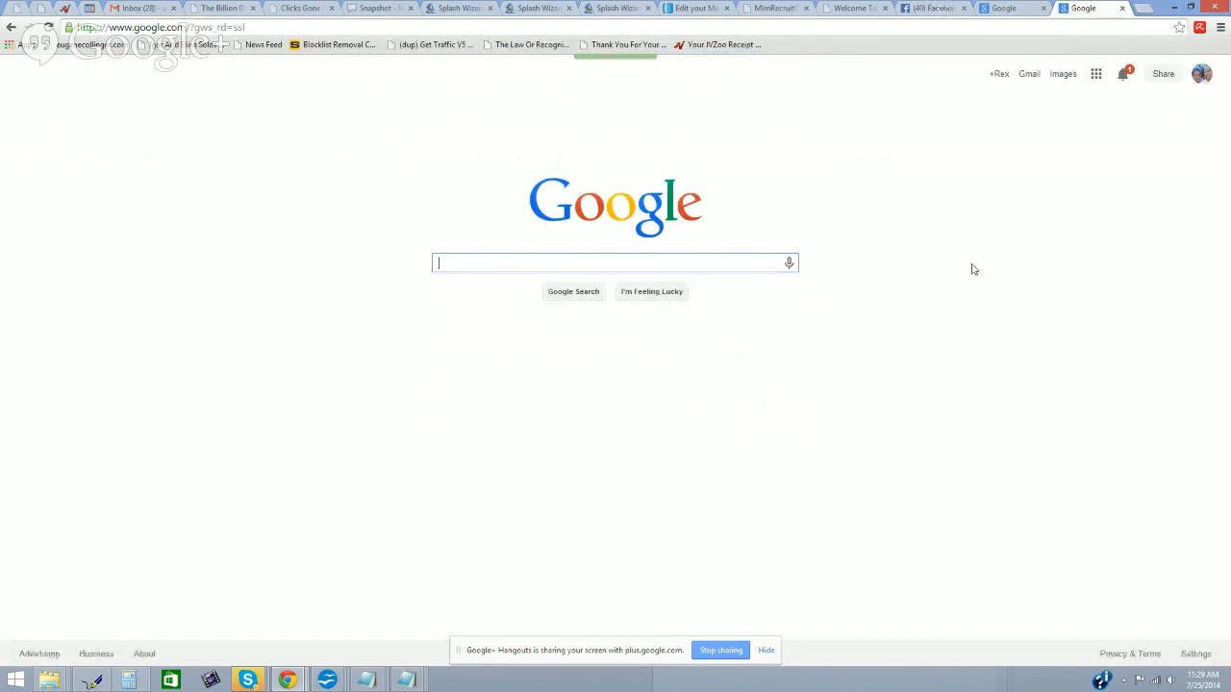
type("words that")
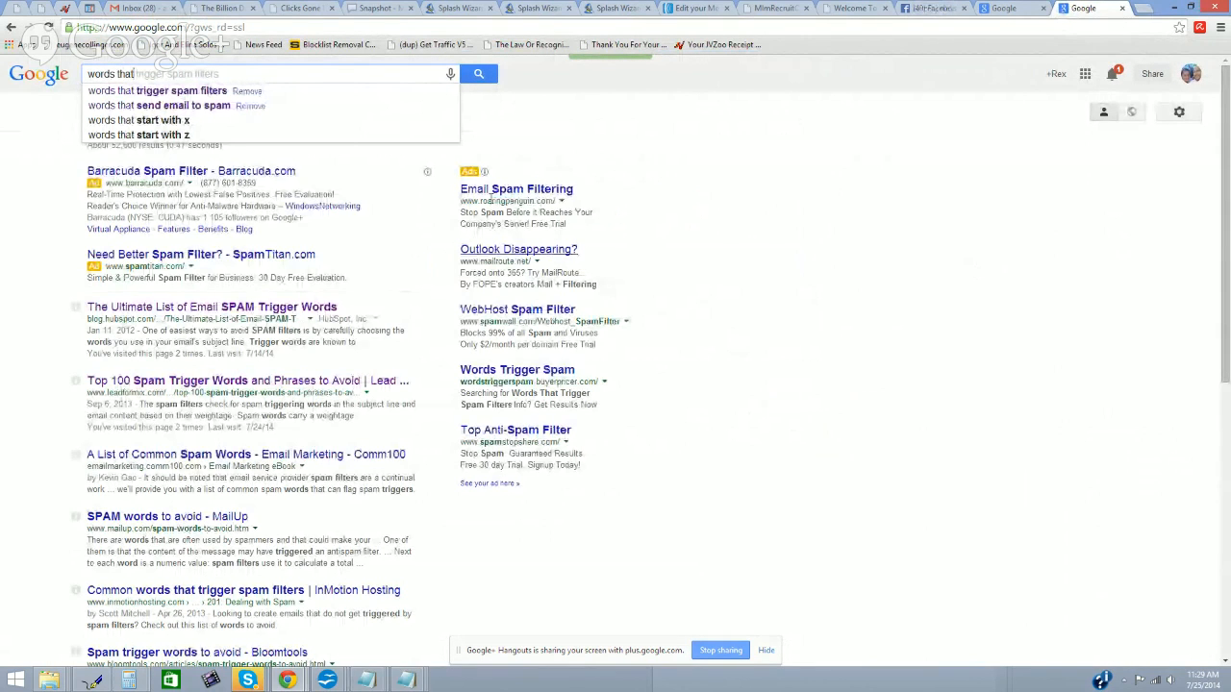
left_click(205, 93)
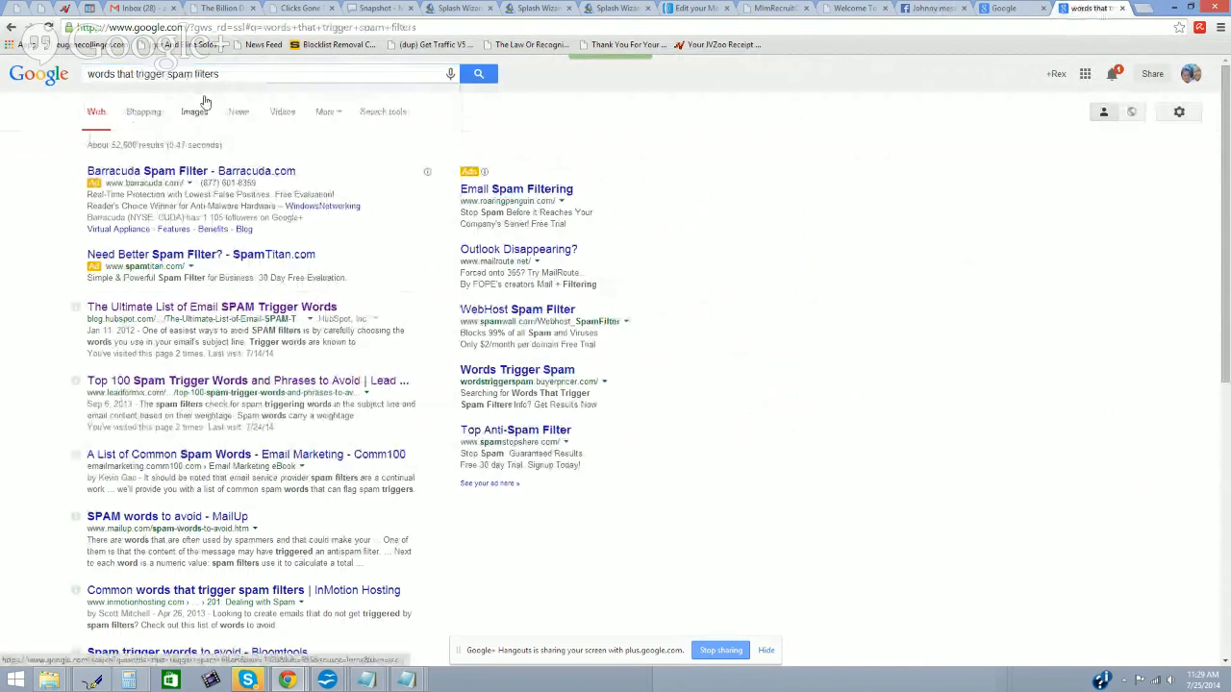
left_click(289, 308)
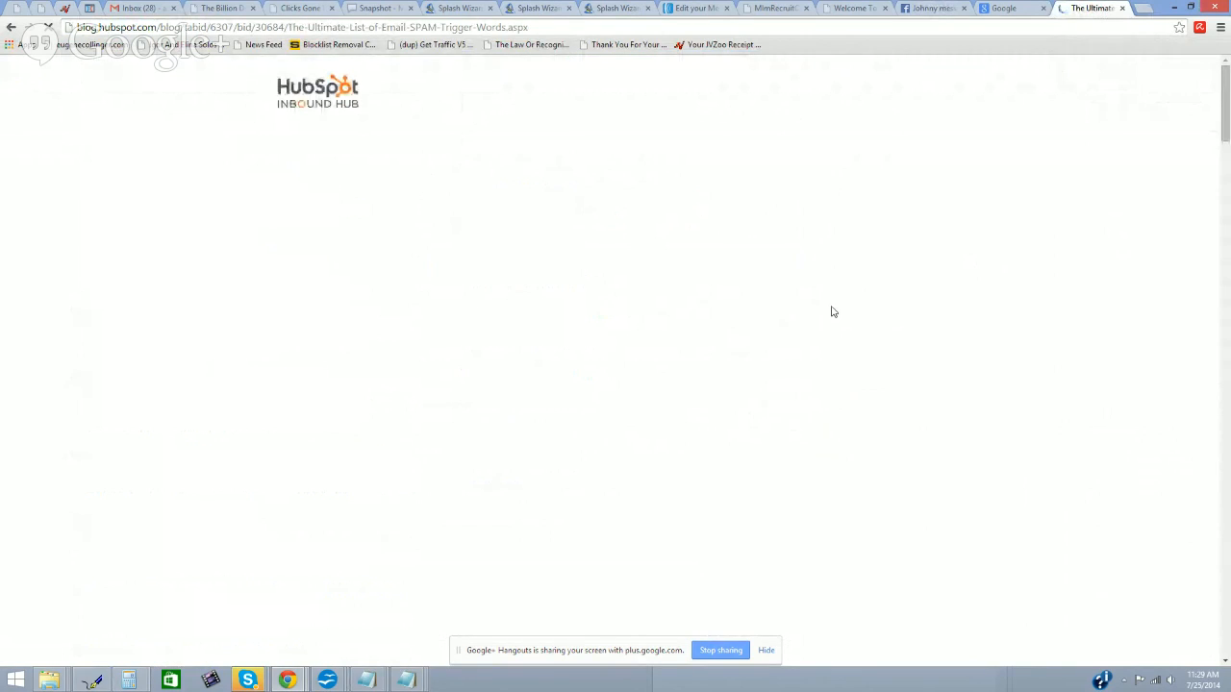
Step: Scroll the HubSpot article and find 'home' on the page, showing 11 matches like 'Work from home'
scroll(832, 312, "down", 8)
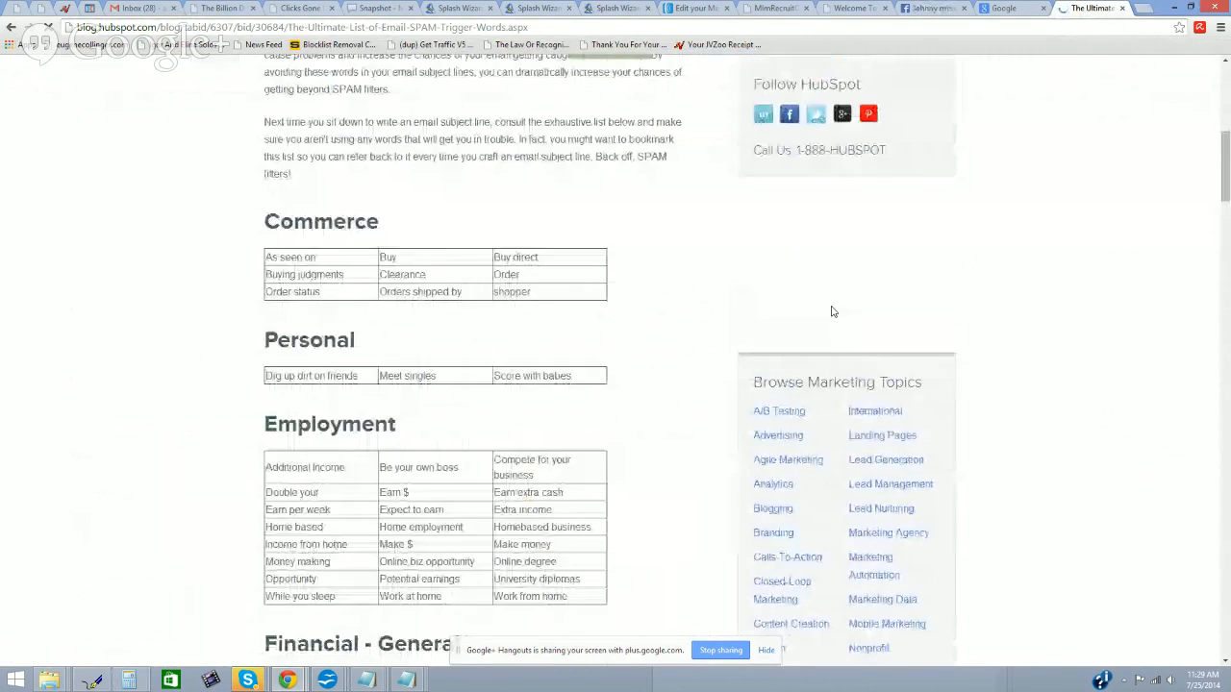
scroll(833, 312, "down", 7)
scroll(779, 310, "down", 5)
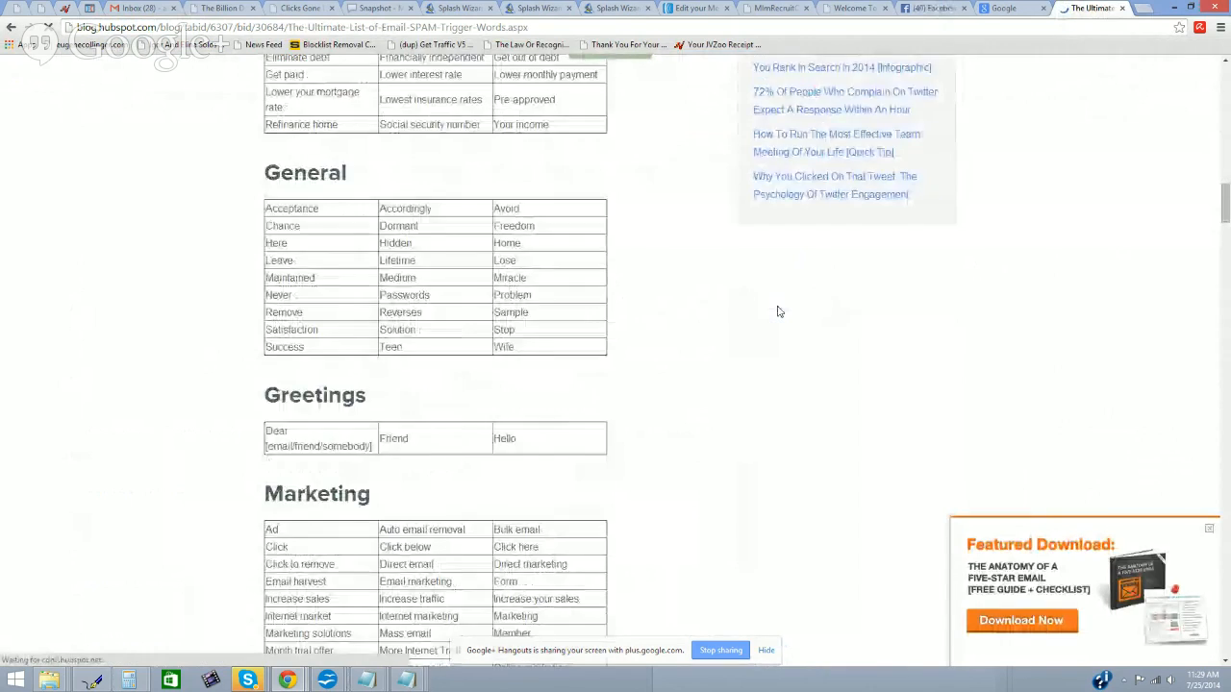
scroll(779, 312, "down", 1)
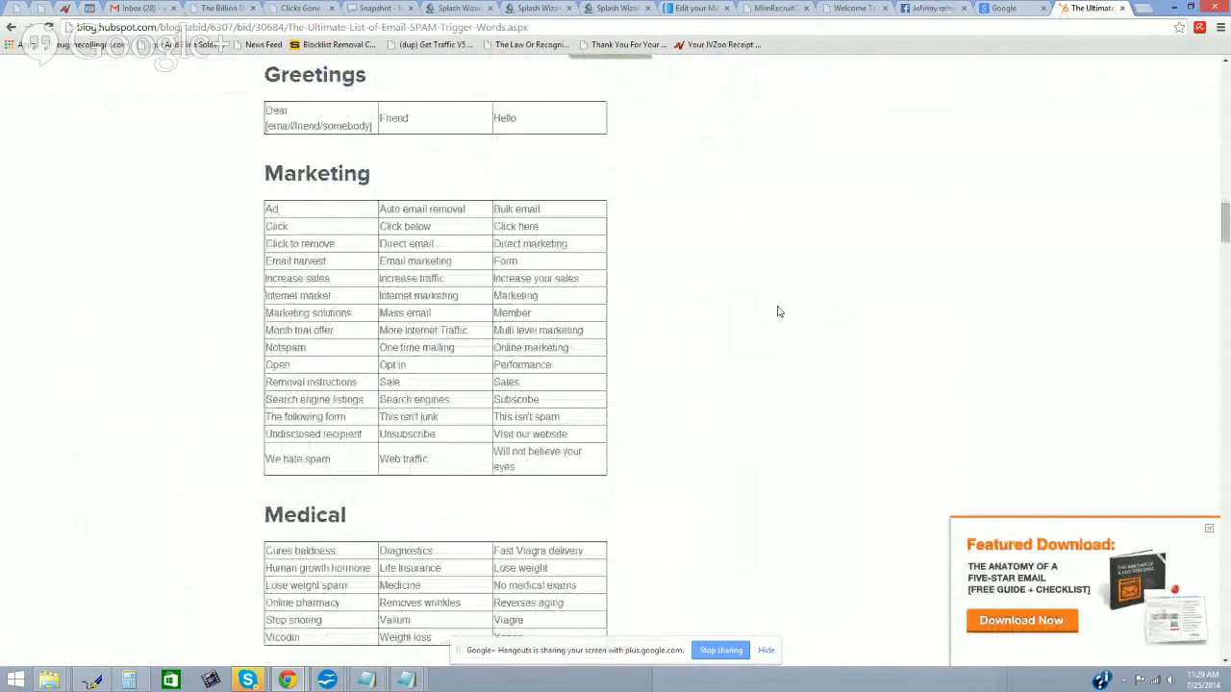
left_click(1221, 28)
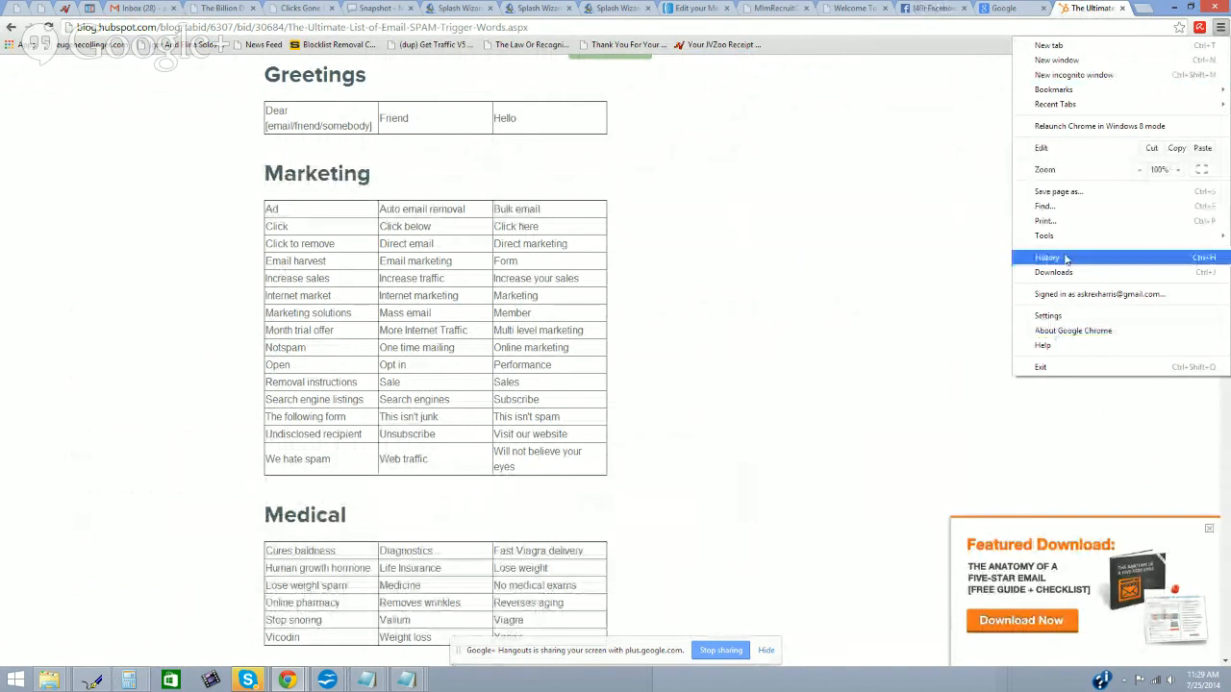
left_click(1046, 205)
key("BackSpace")
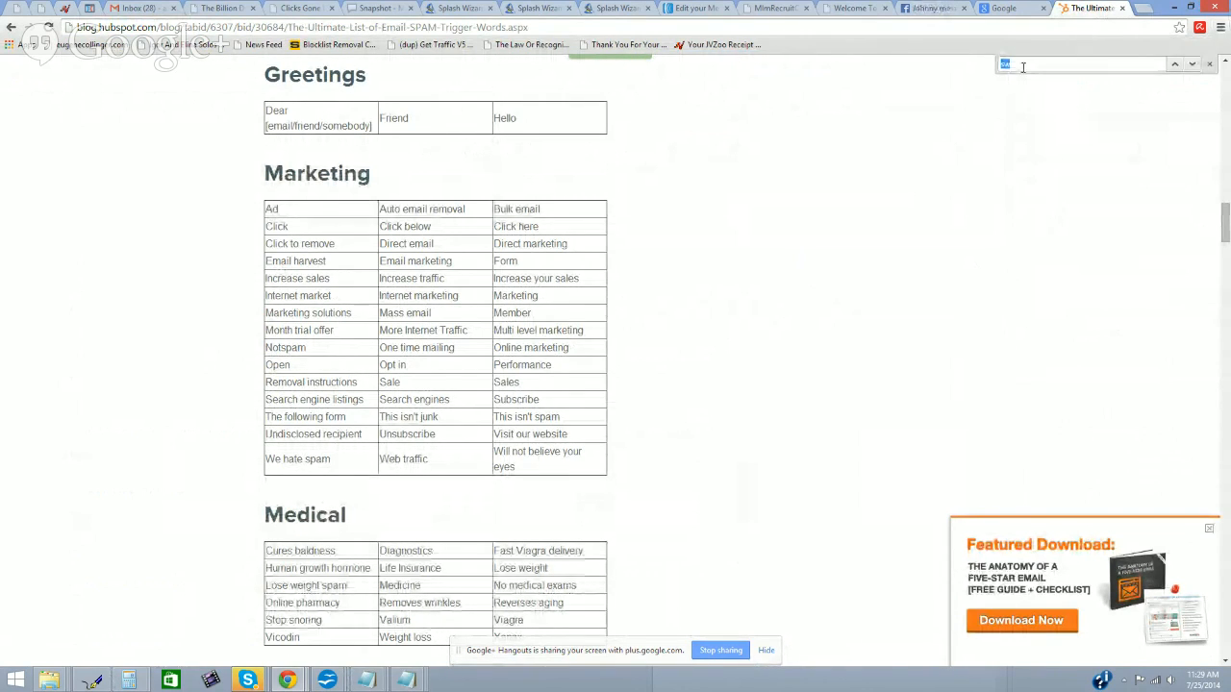
type("home")
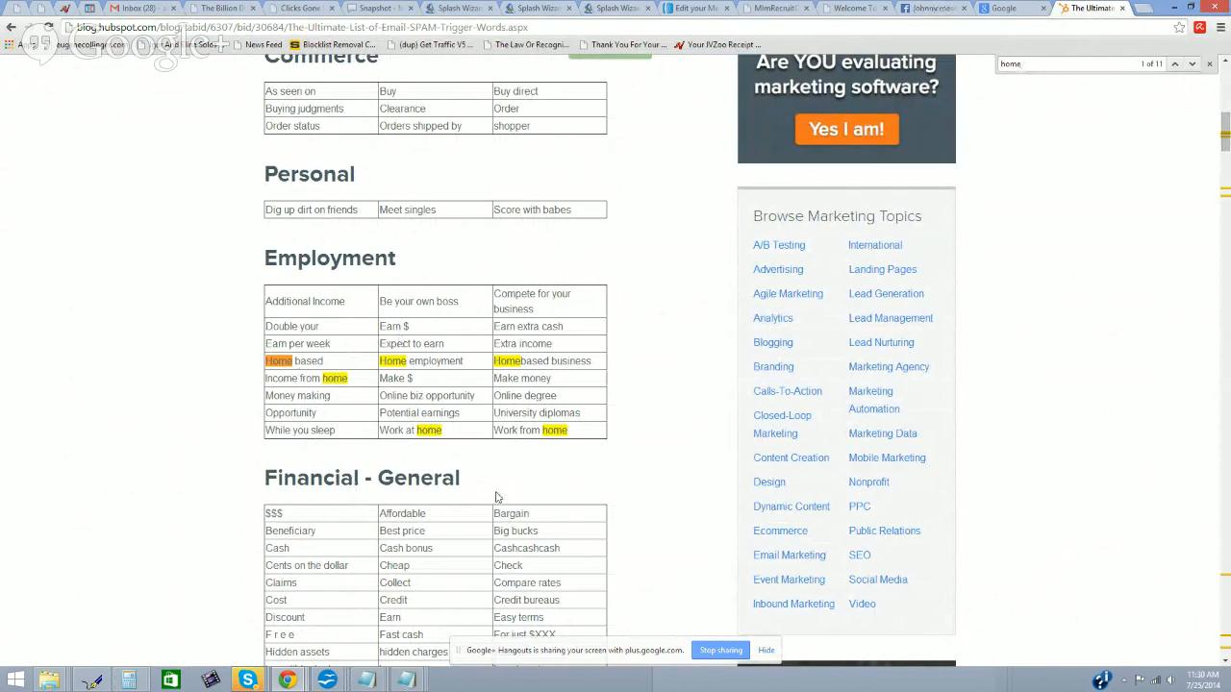
Step: Replace 'start' with 'operate a business' at the end of the family paragraph in AWeber
left_click(686, 11)
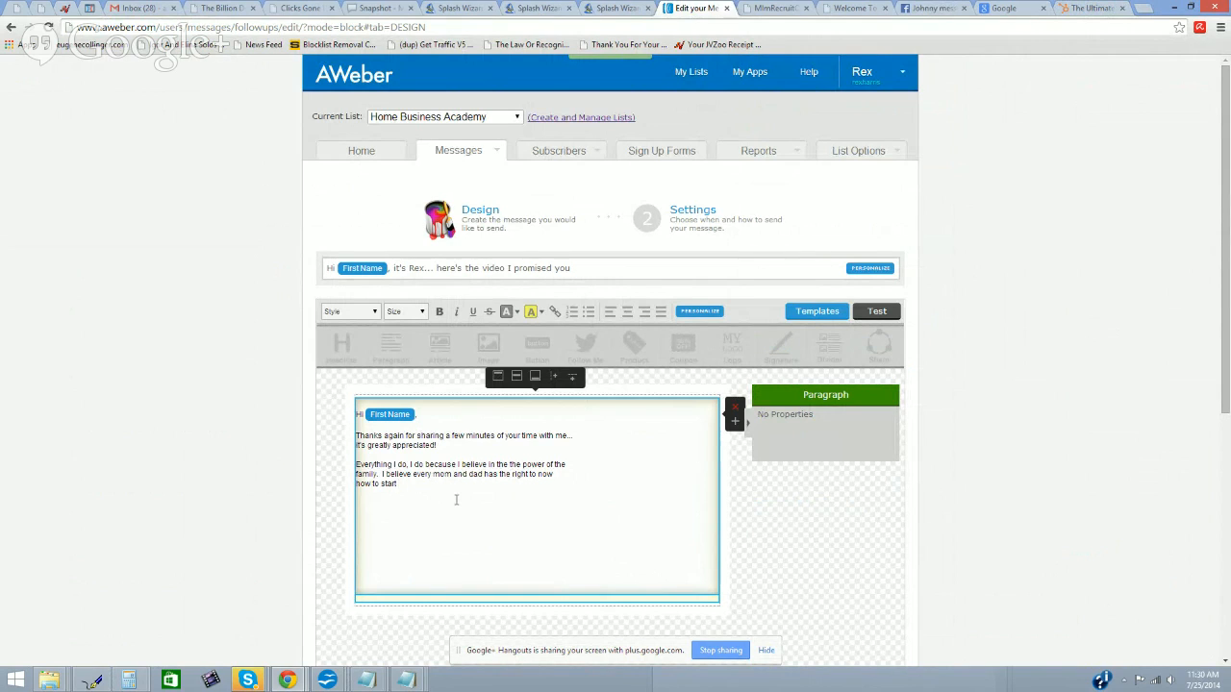
key("BackSpace")
key("BackSpace")
key("BackSpace")
type("operate a business")
left_click(1091, 8)
key("BackSpace")
key("BackSpace")
key("BackSpace")
key("BackSpace")
type("business")
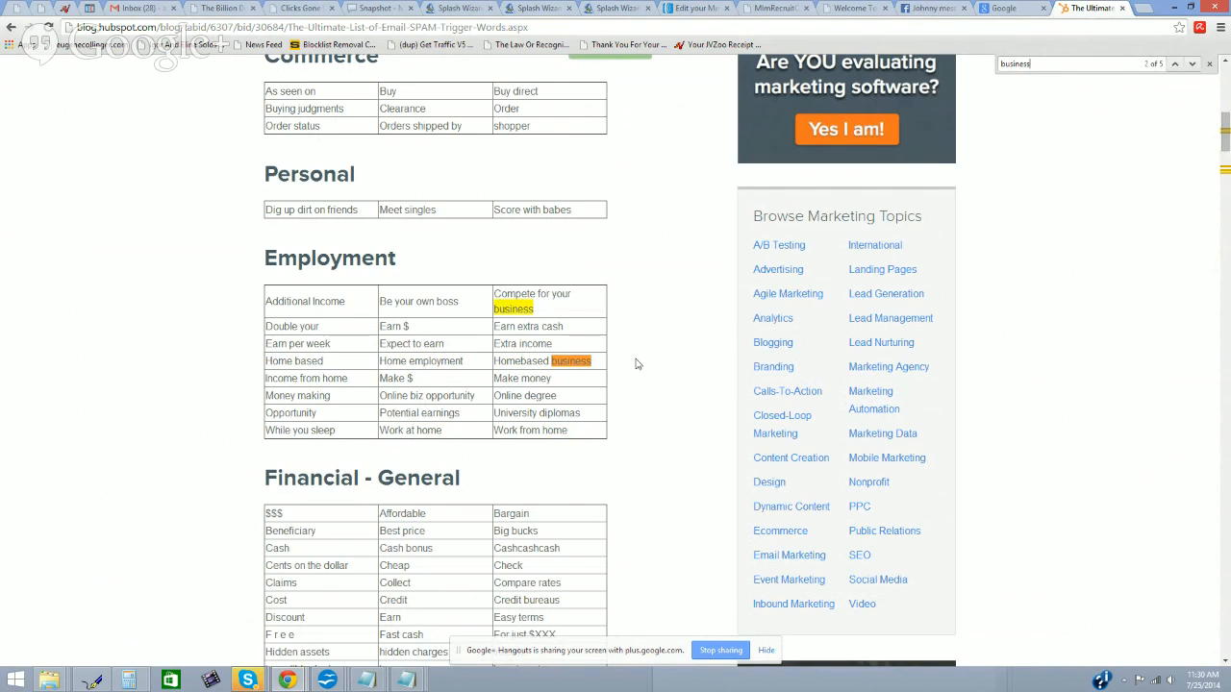
scroll(443, 365, "down", 5)
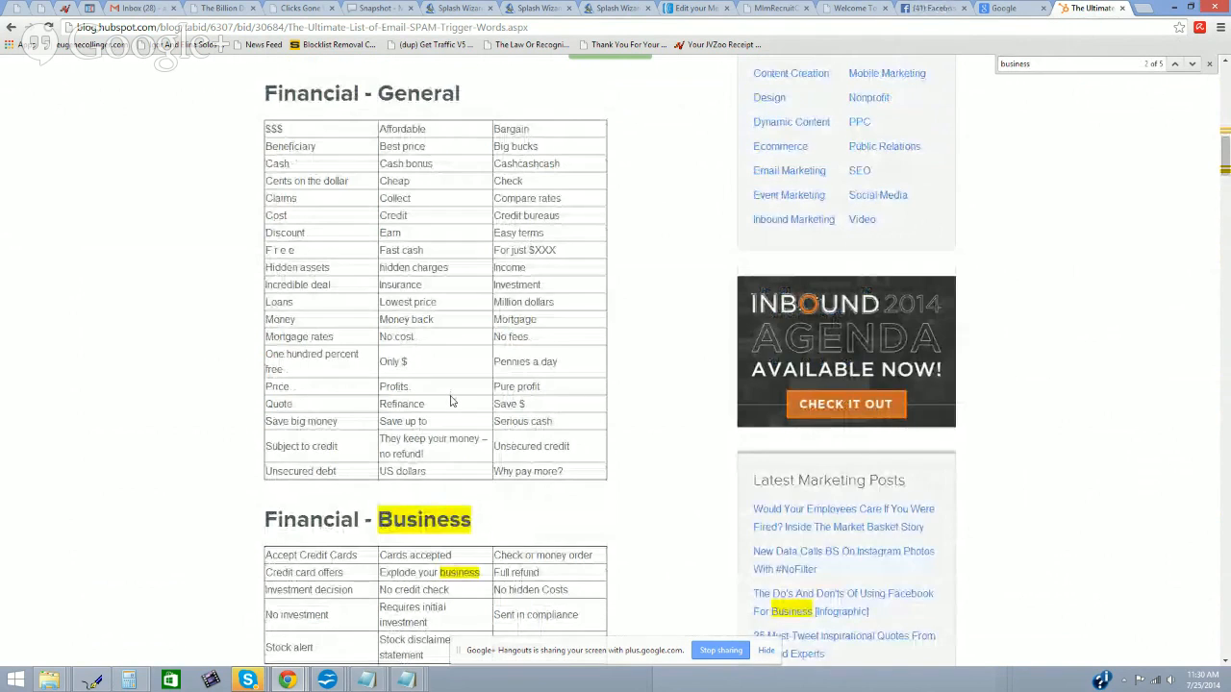
scroll(452, 394, "down", 1)
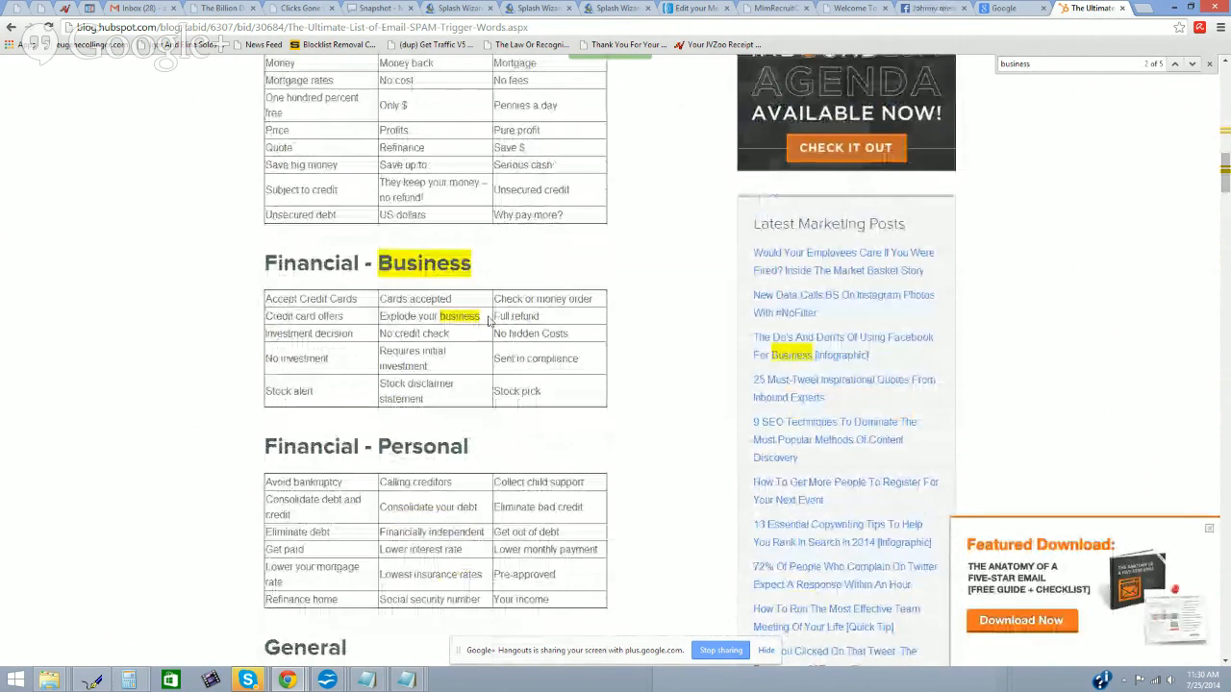
scroll(432, 316, "down", 5)
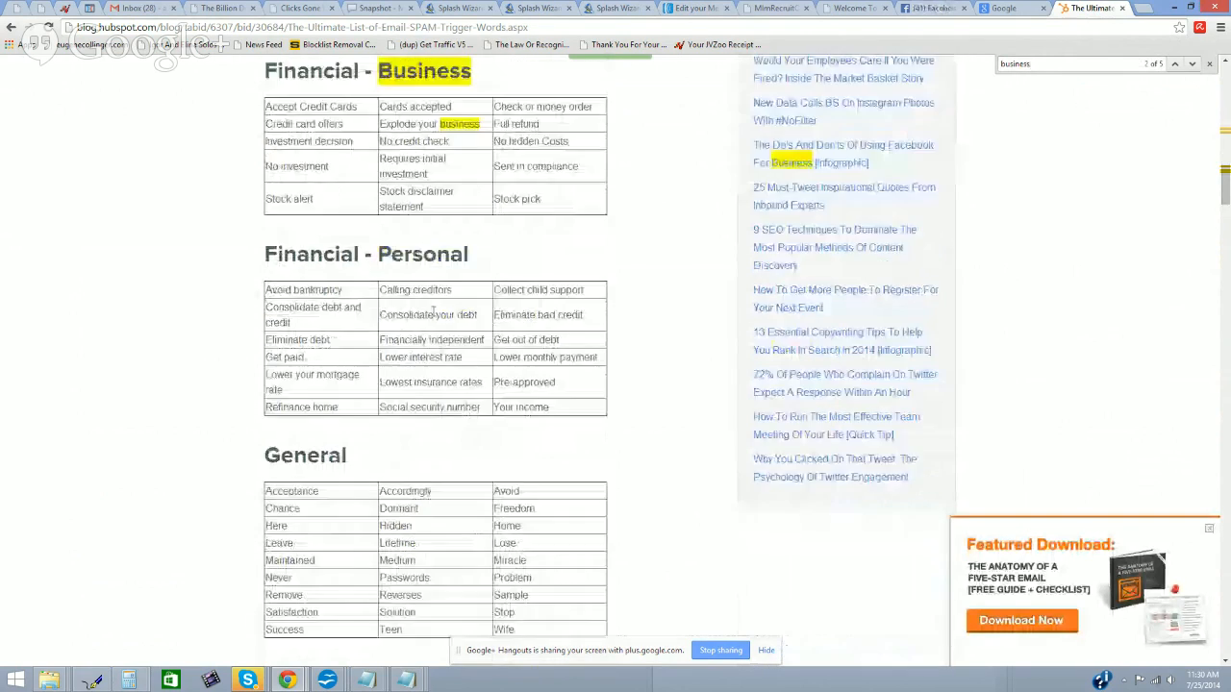
scroll(440, 337, "down", 18)
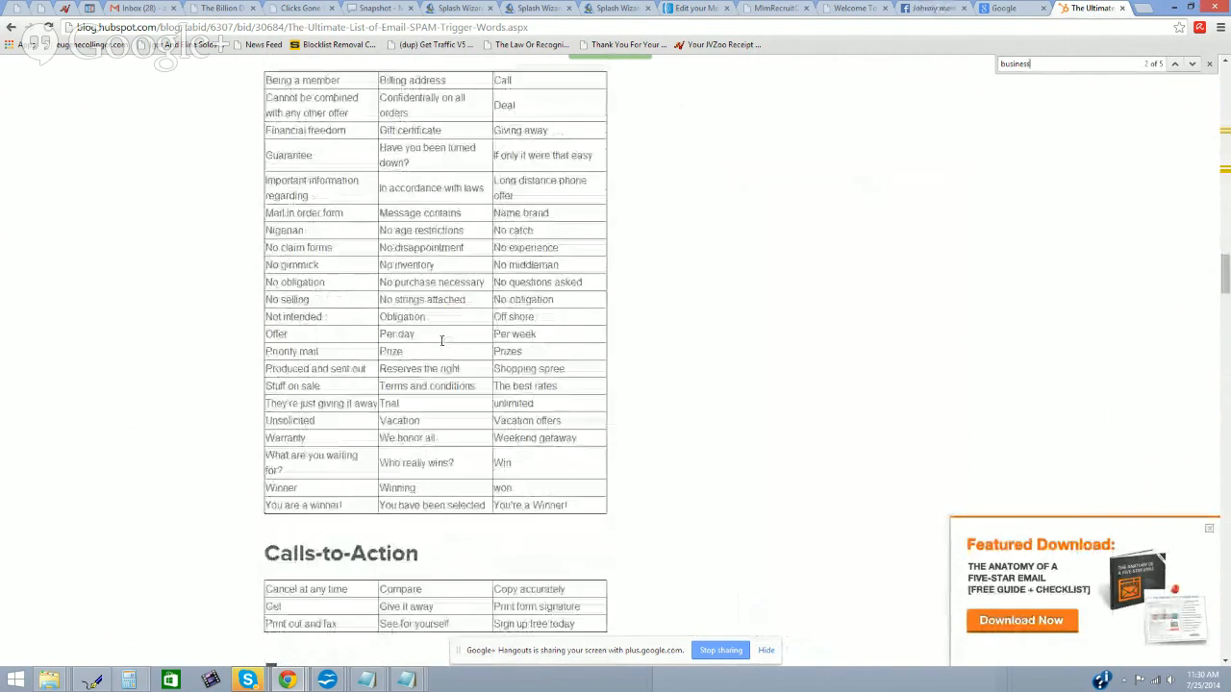
scroll(442, 342, "down", 5)
scroll(440, 346, "up", 20)
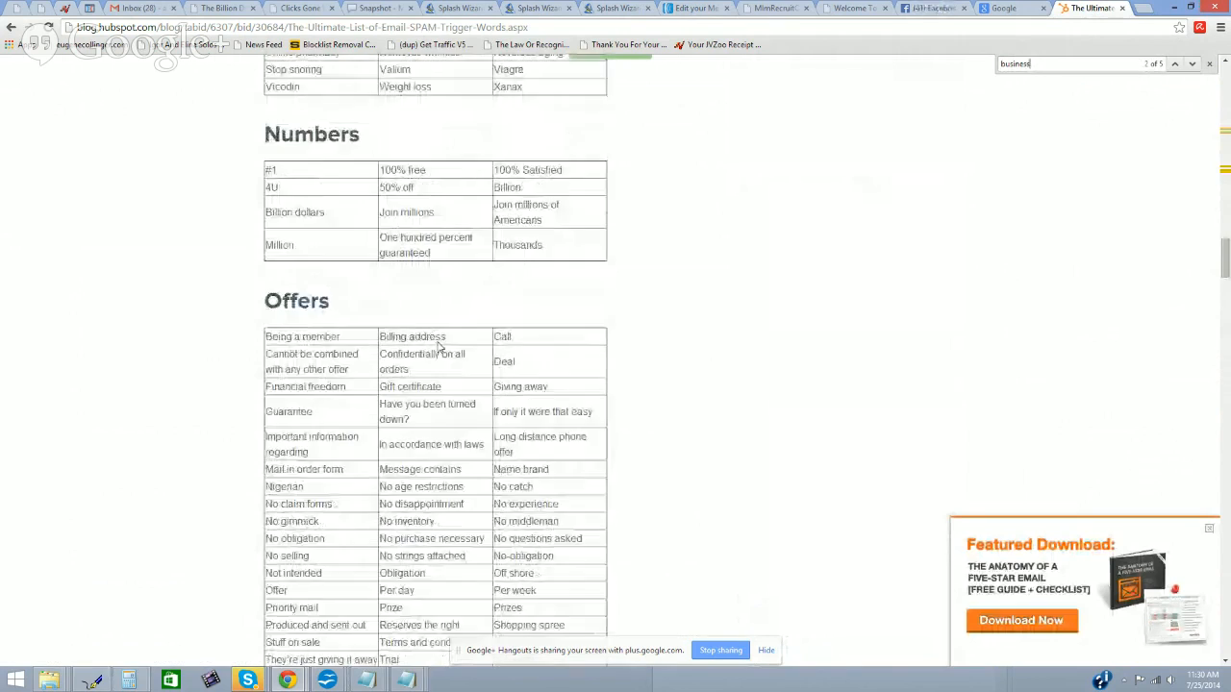
scroll(433, 349, "up", 20)
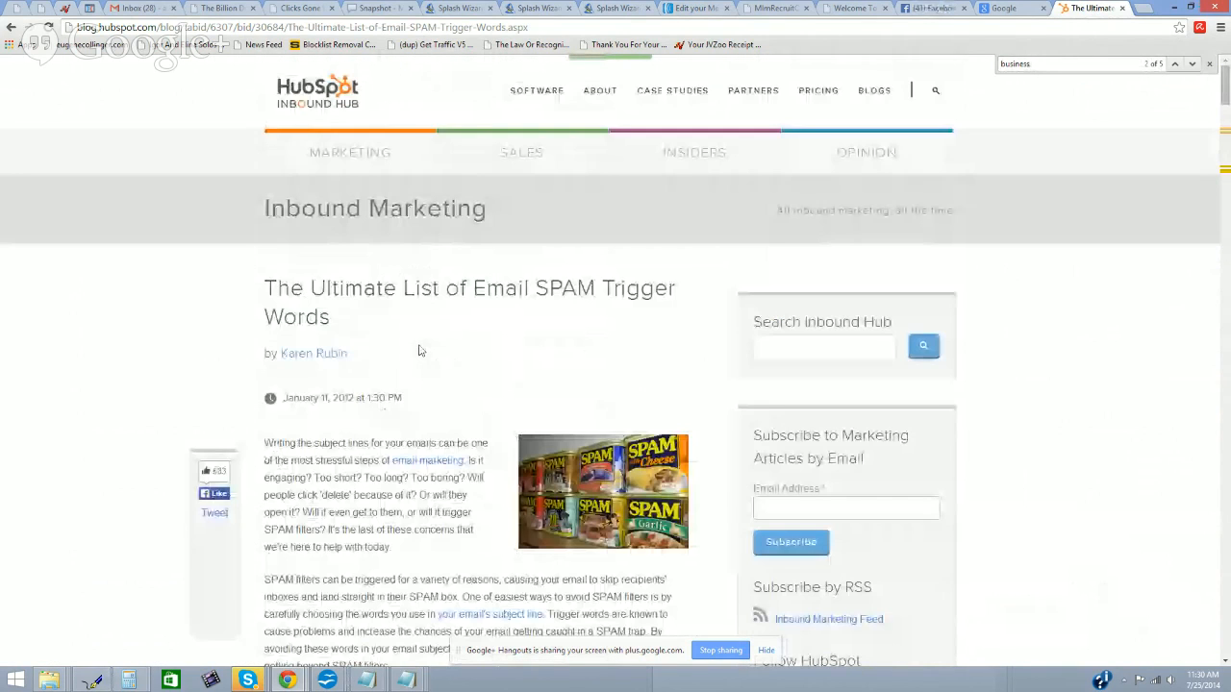
Step: Fix 'know' and continue the sentence with 'in their home so they can' and, on a new line, 'live independent'
left_click(695, 8)
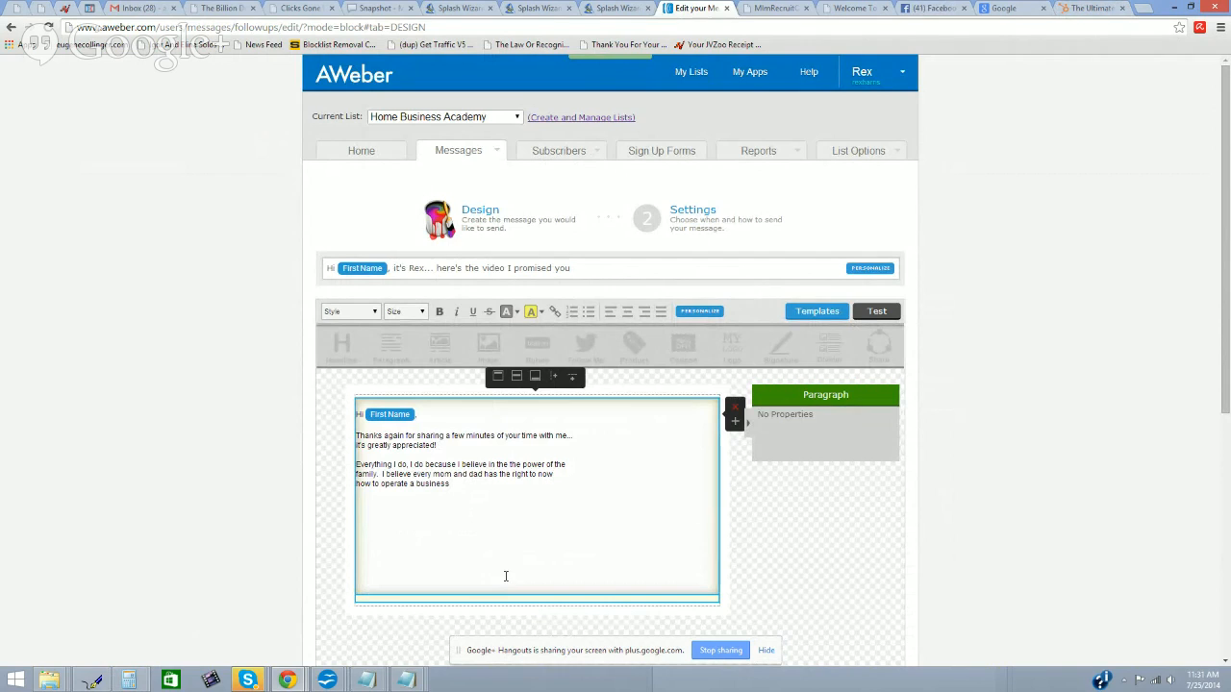
type("in their home")
type("k")
left_click(526, 490)
left_click(516, 476)
left_click(508, 485)
type("so they can")
key("Return")
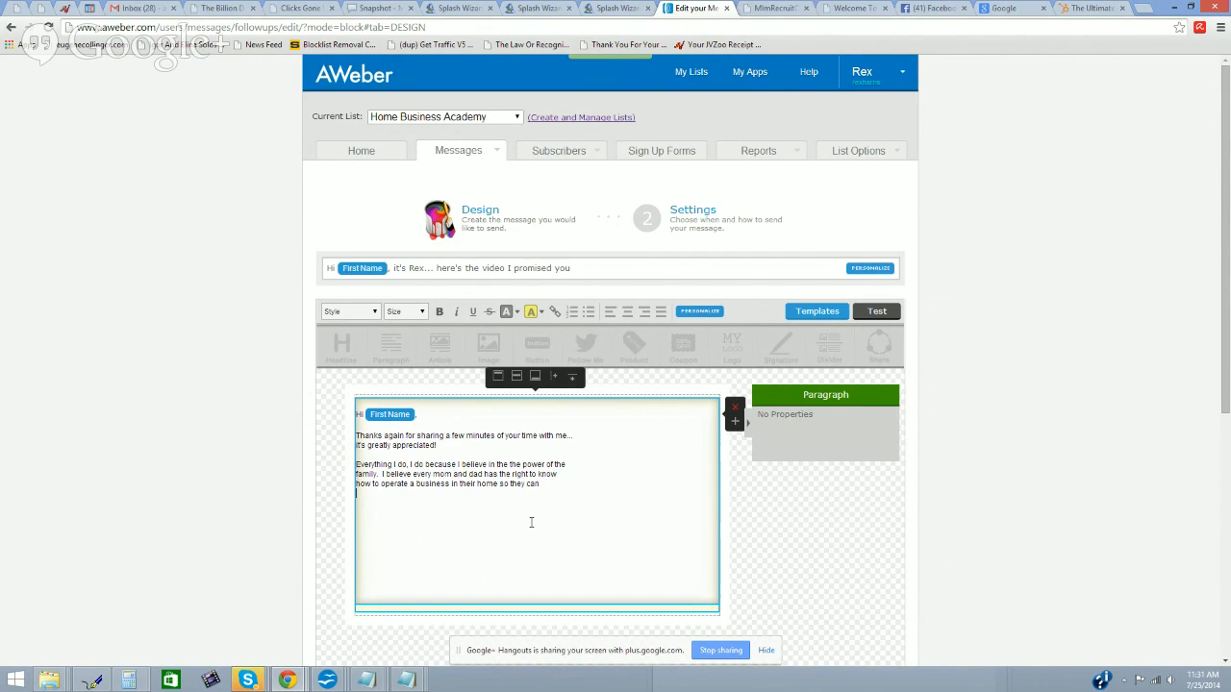
type("live independently")
Step: Search the HubSpot spam-words article for 'indep', finding only 'Financially independent'
left_click(1220, 35)
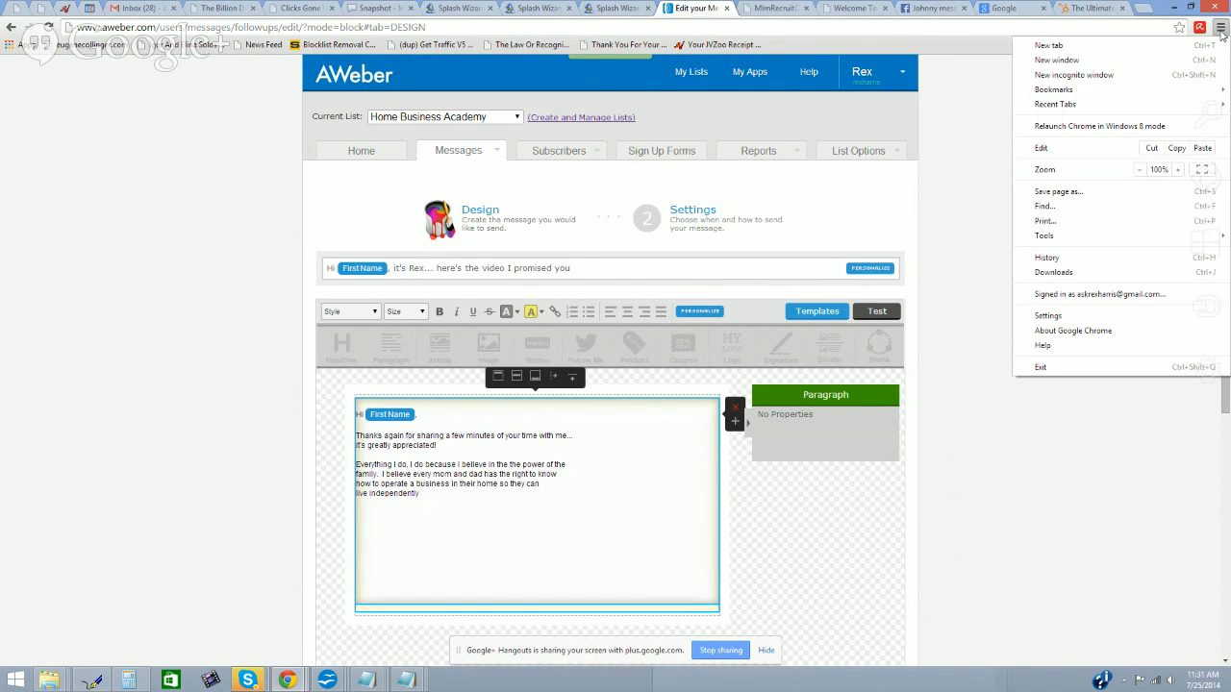
left_click(1101, 10)
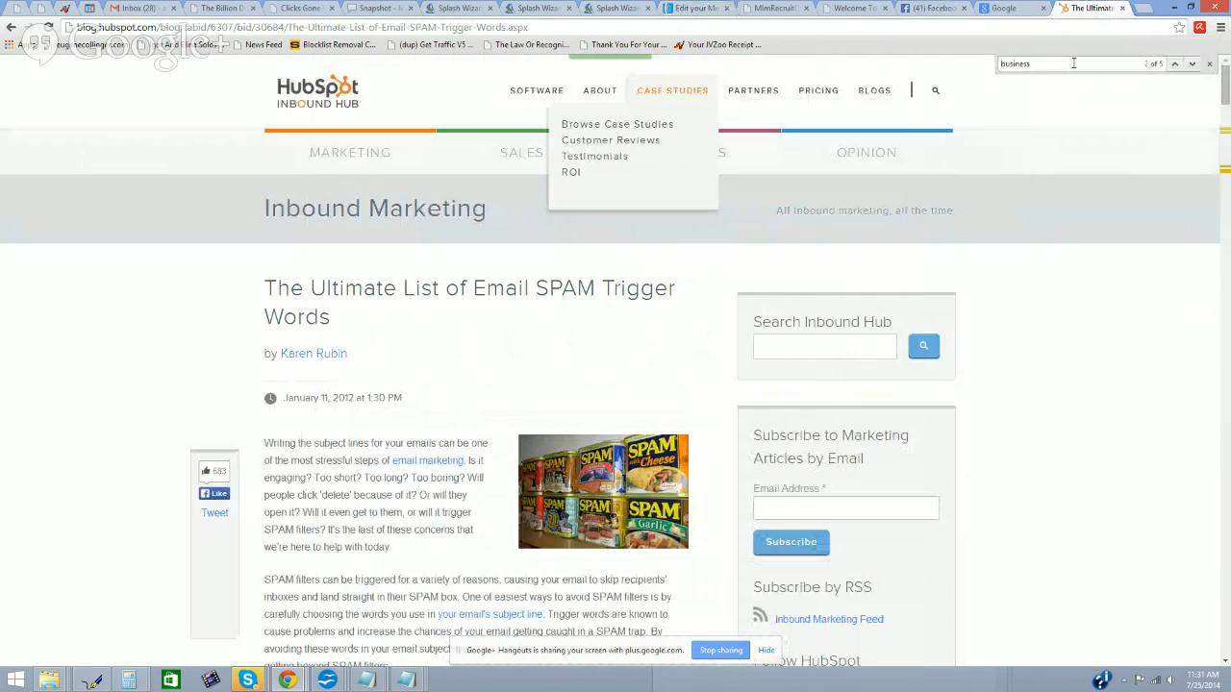
key("BackSpace")
key("BackSpace")
key("BackSpace")
key("BackSpace")
key("BackSpace")
key("BackSpace")
key("BackSpace")
key("BackSpace")
type("indep")
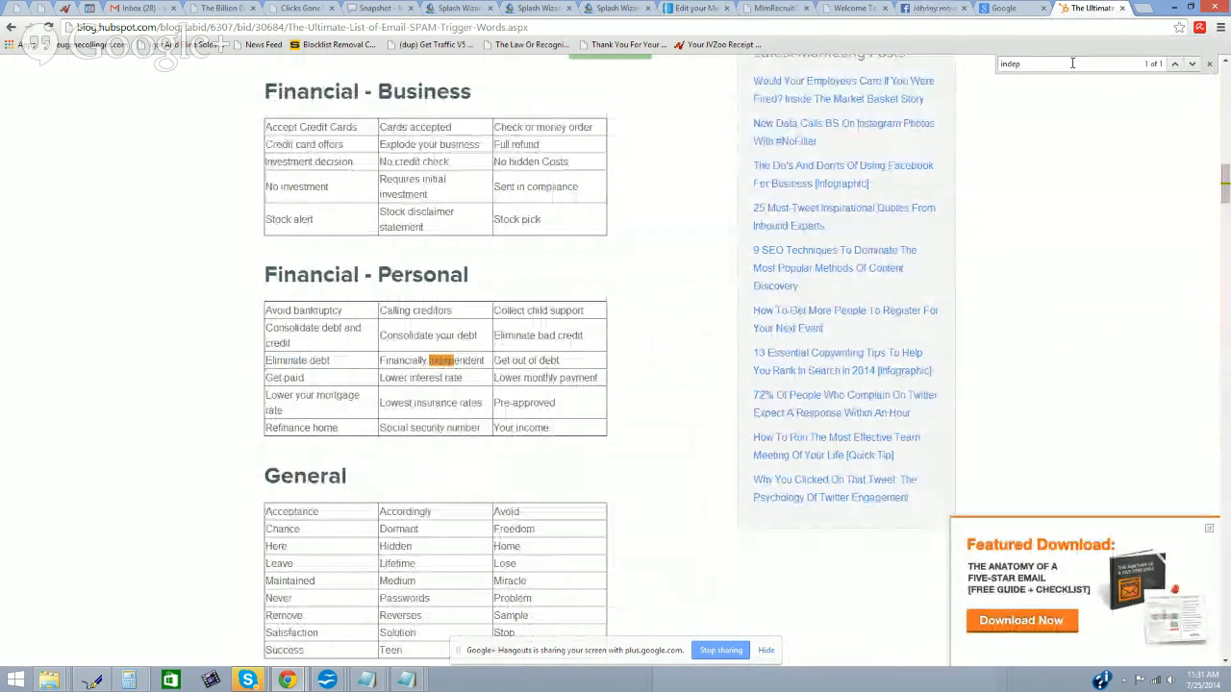
scroll(473, 358, "down", 3)
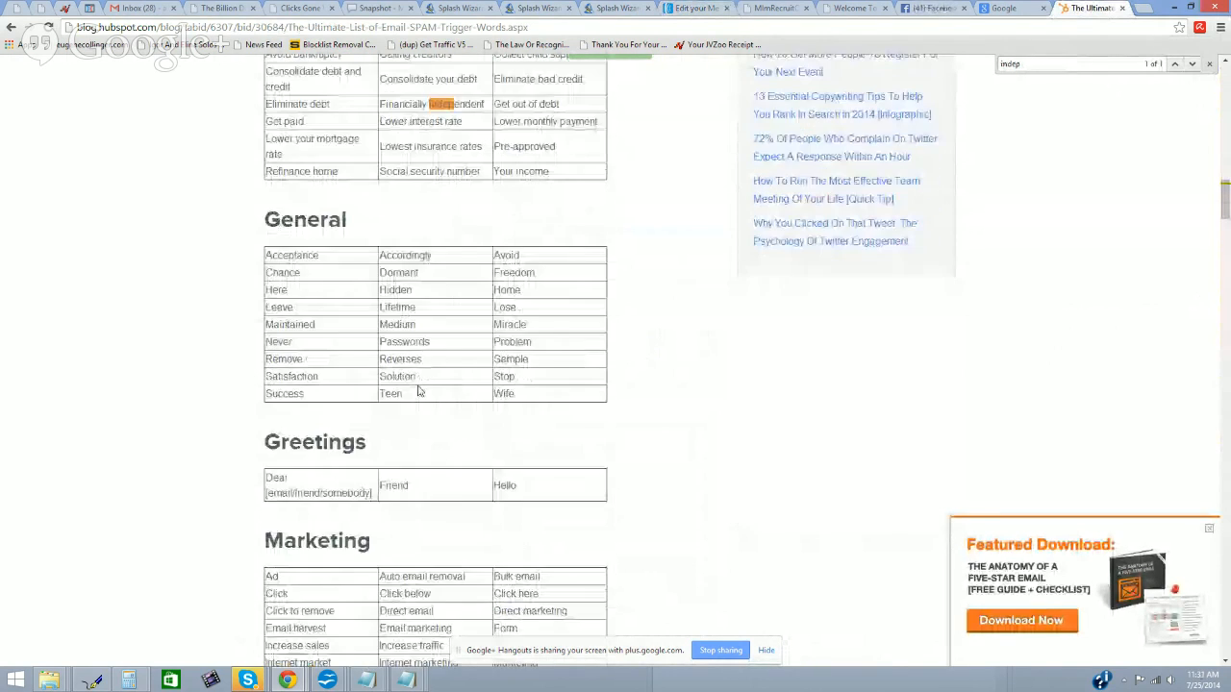
scroll(473, 358, "up", 4)
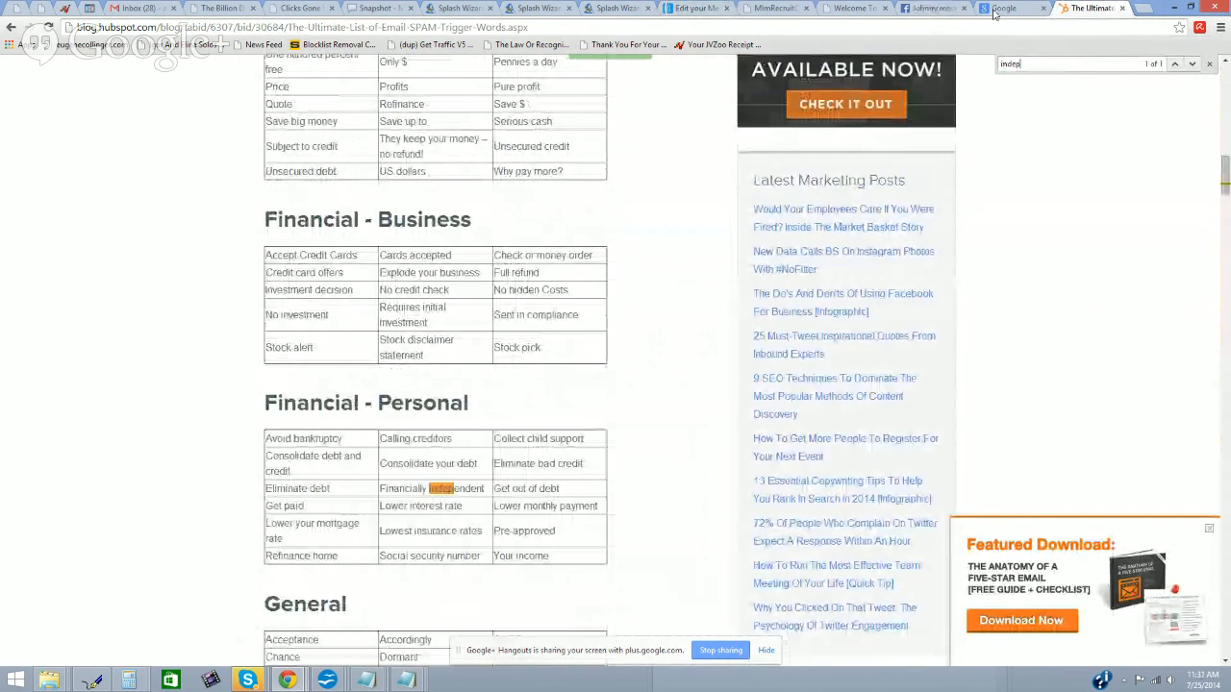
left_click(697, 9)
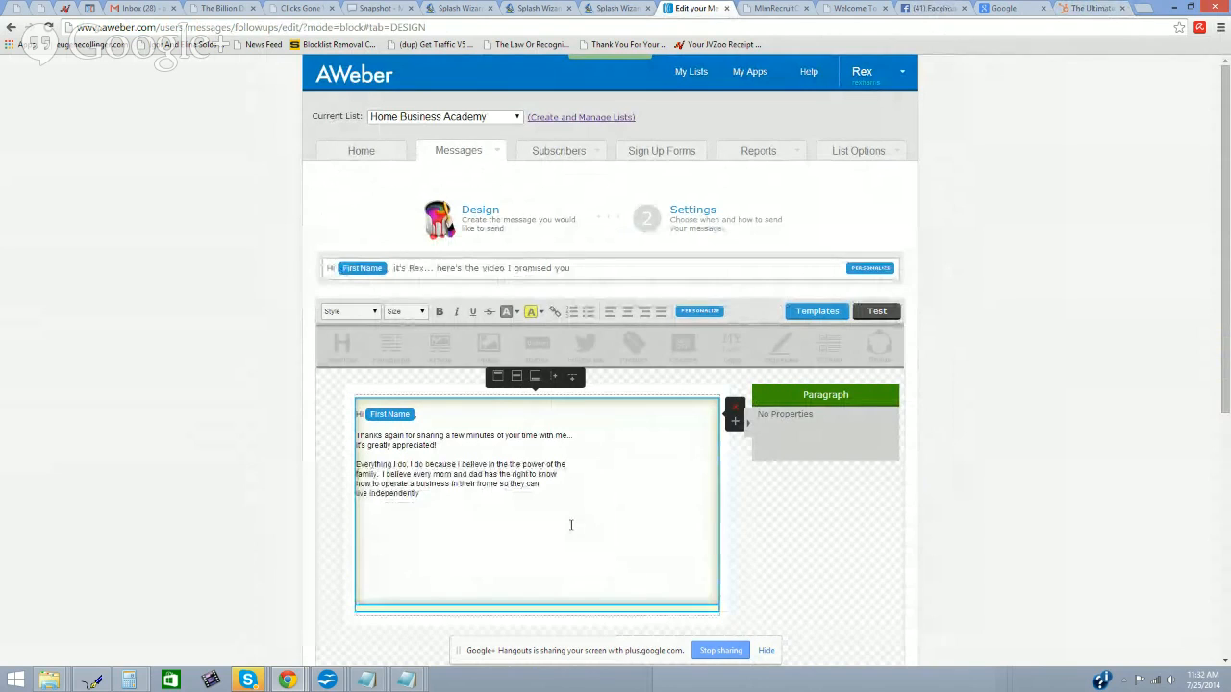
Step: Complete the sentence with 'and teach their children how to do the same.'
type("and")
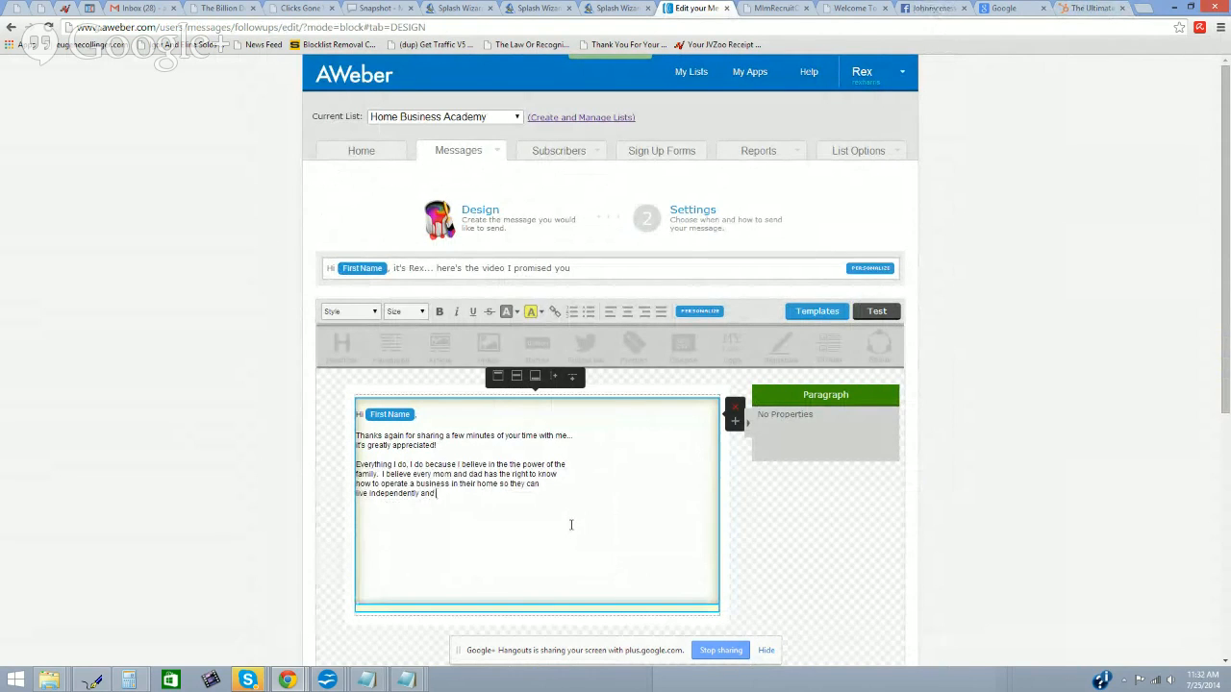
type(" teach their children how")
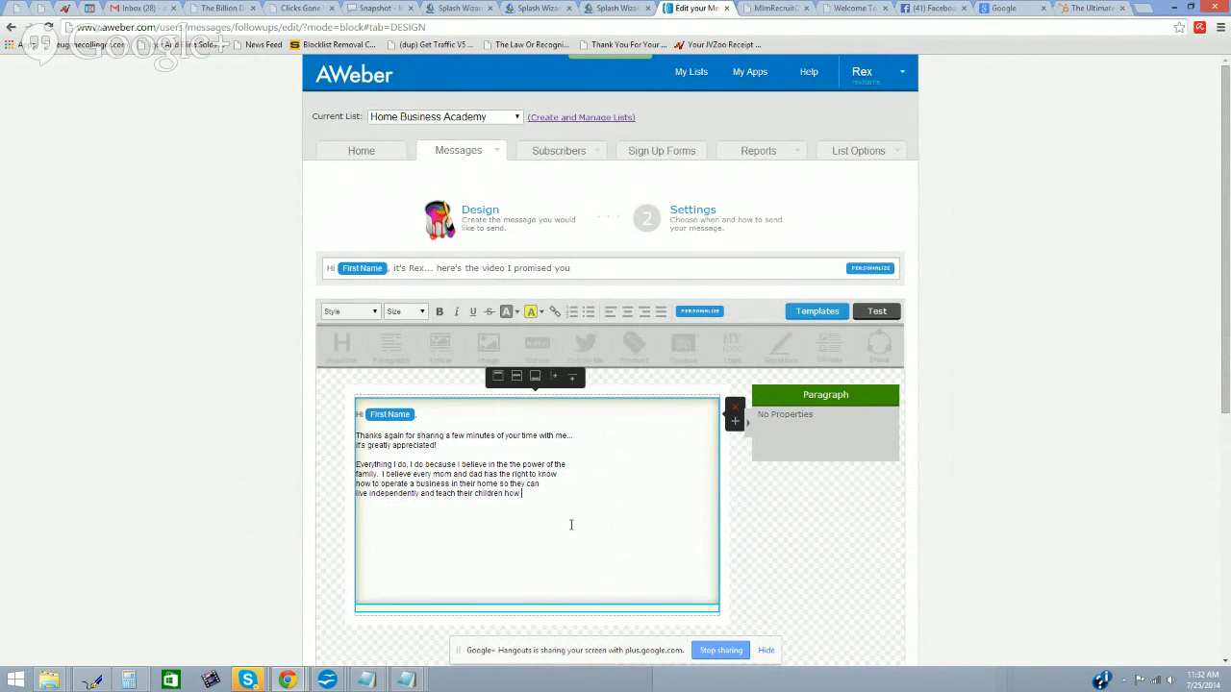
key("Return")
type("to do the ")
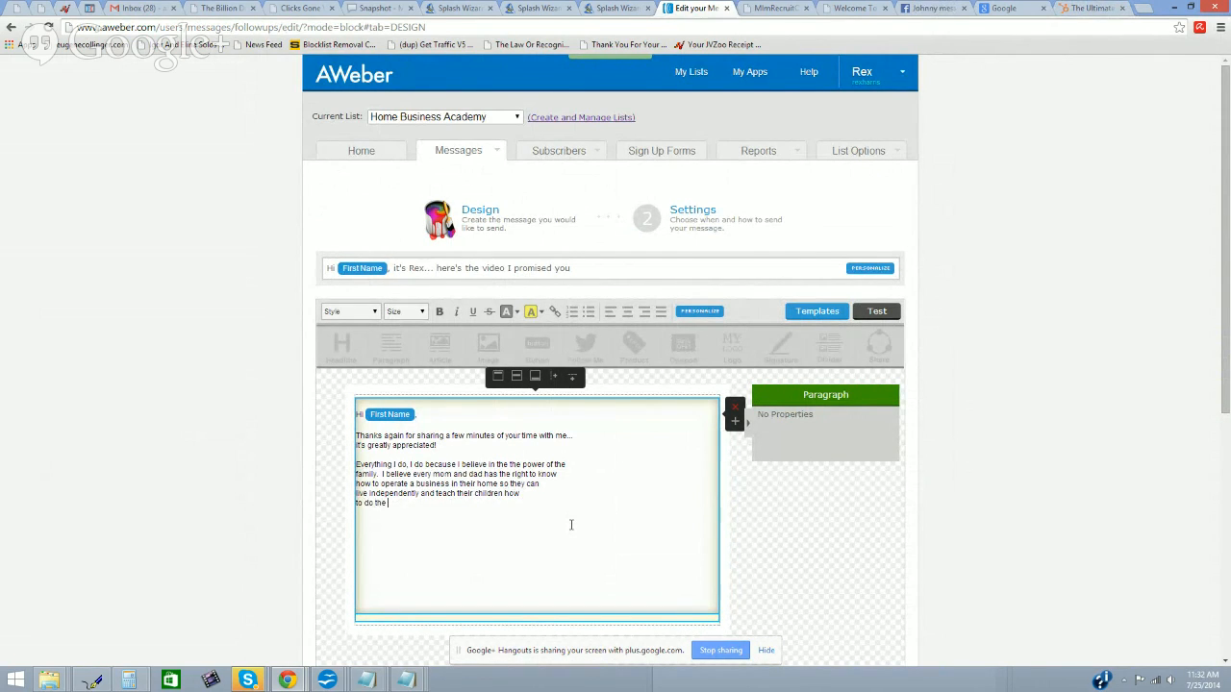
type("same.")
key("Return")
key("Return")
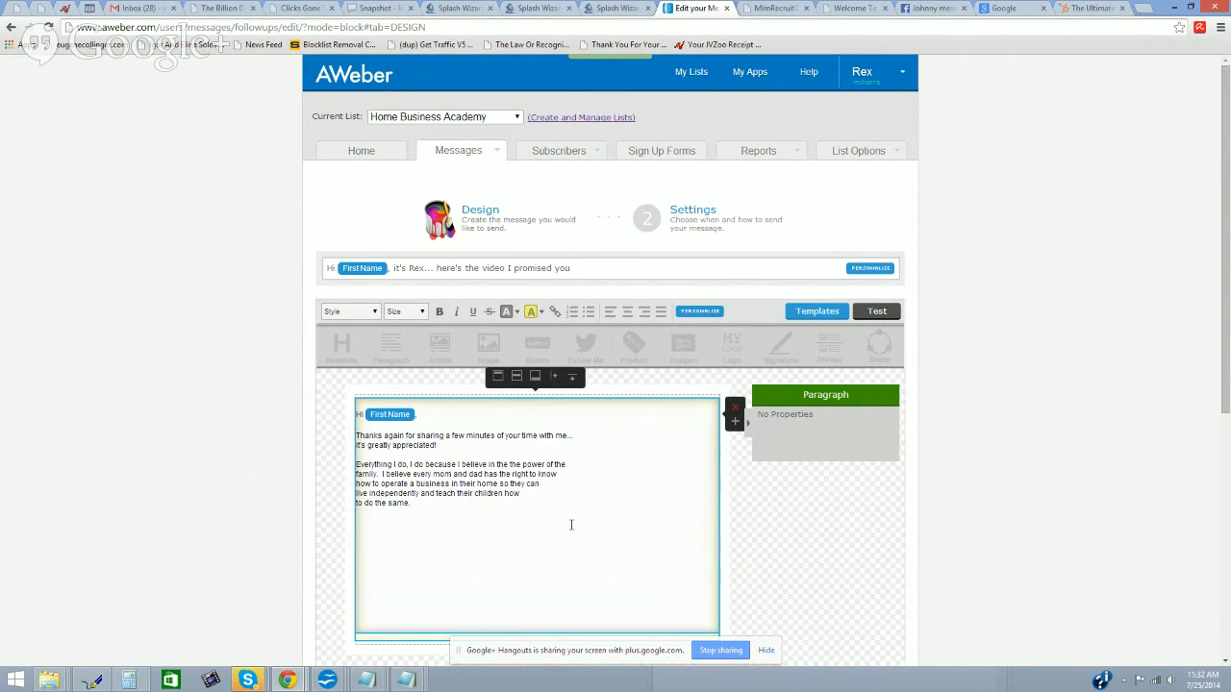
Step: Add the paragraph 'What better a way to change the world together than to educate our children become entrepreneurs versus employees.'
type("What better a way to change the world together thant o e")
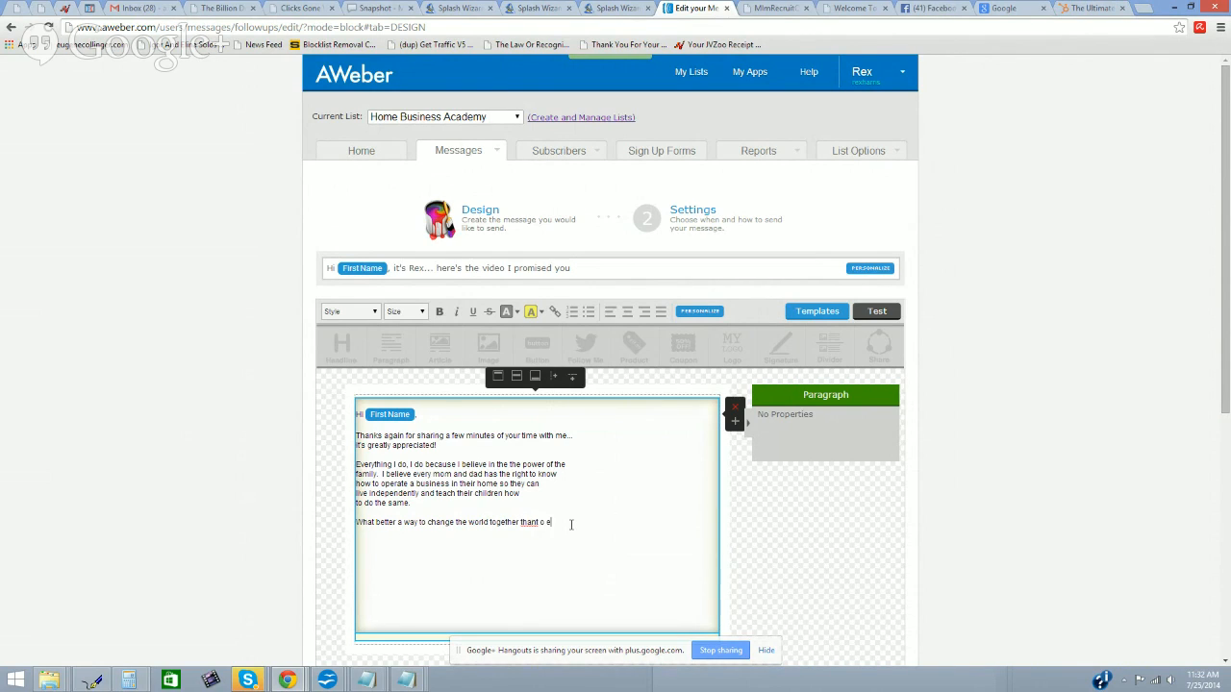
key("BackSpace")
key("BackSpace")
key("BackSpace")
type("to ge")
type("ducate")
key("Return")
type("our")
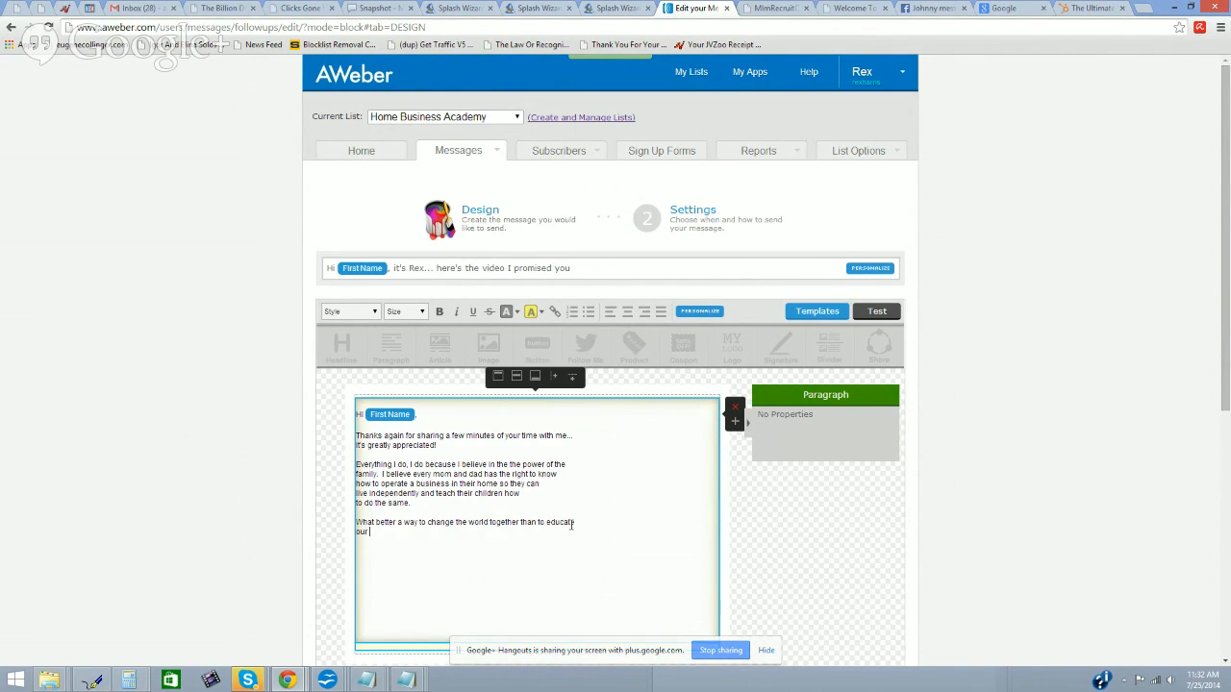
type(" childer to")
key("BackSpace")
key("BackSpace")
type("ren become entrepreneurs versus employees")
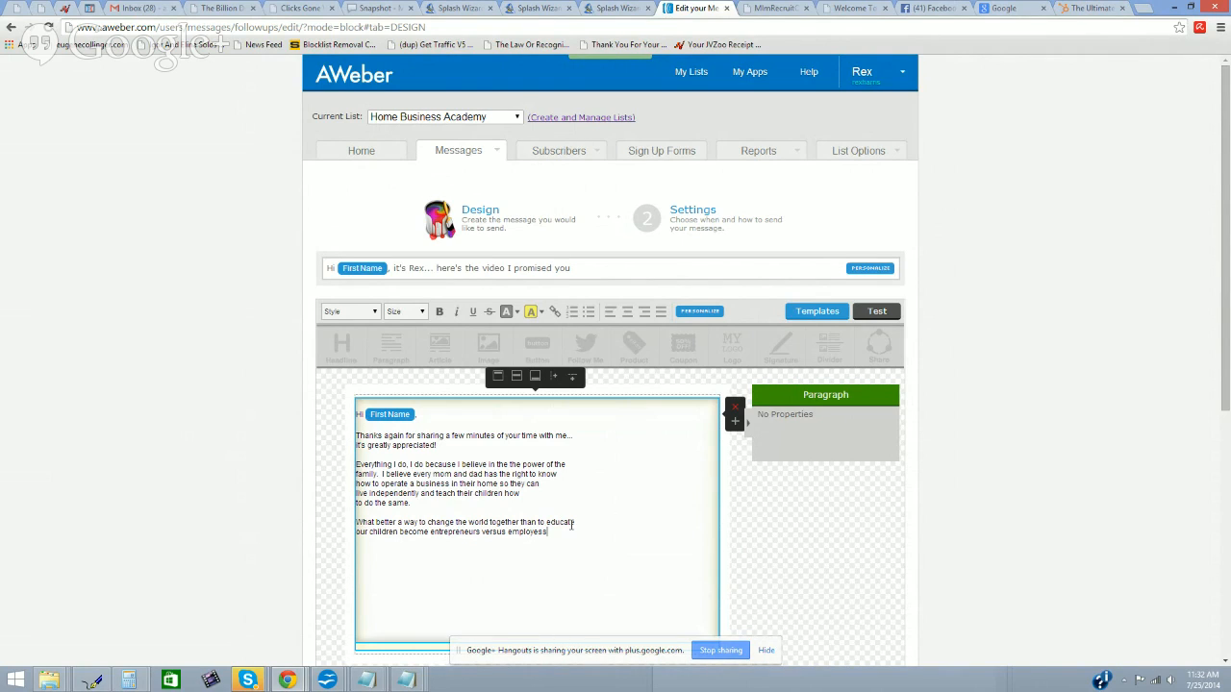
key("BackSpace")
key("BackSpace")
key("BackSpace")
type("ess.")
key("BackSpace")
key("BackSpace")
key("BackSpace")
key("BackSpace")
key("BackSpace")
type("oy")
type("pl")
key("Return")
key("Return")
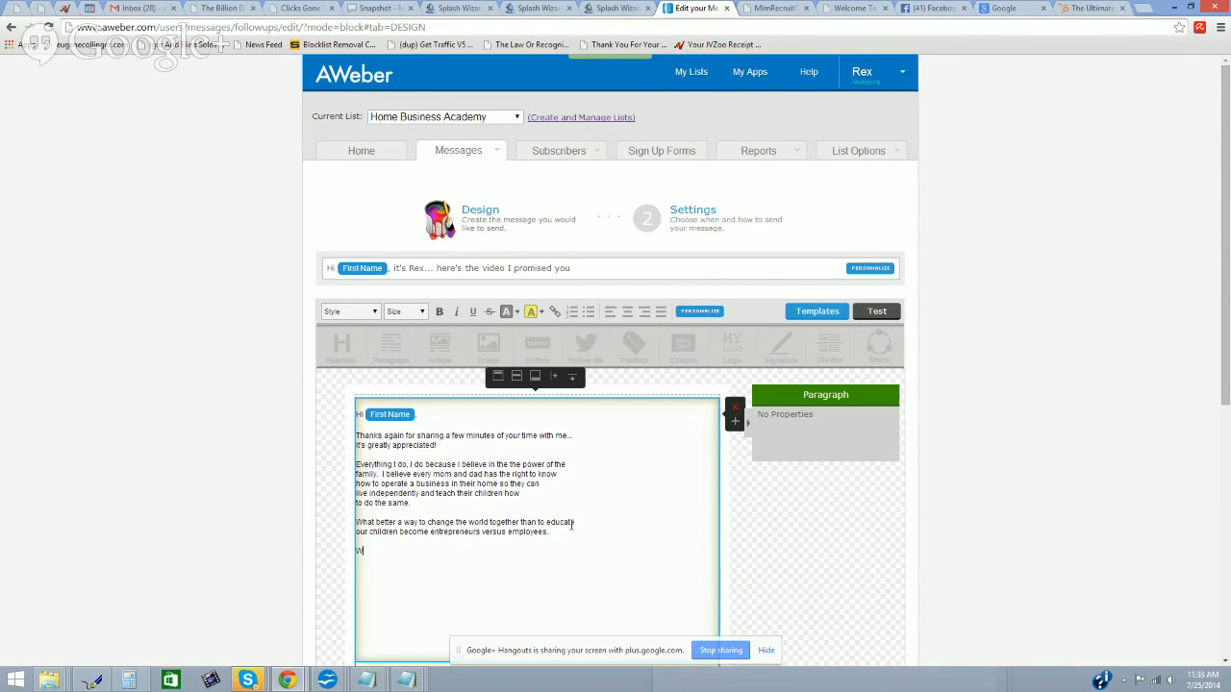
Step: Type 'I have created the academy of #homebasedbusiness to provide you' as a new paragraph
type("I have created the academy of")
type("#")
key("BackSpace")
type("homebasedbusiness")
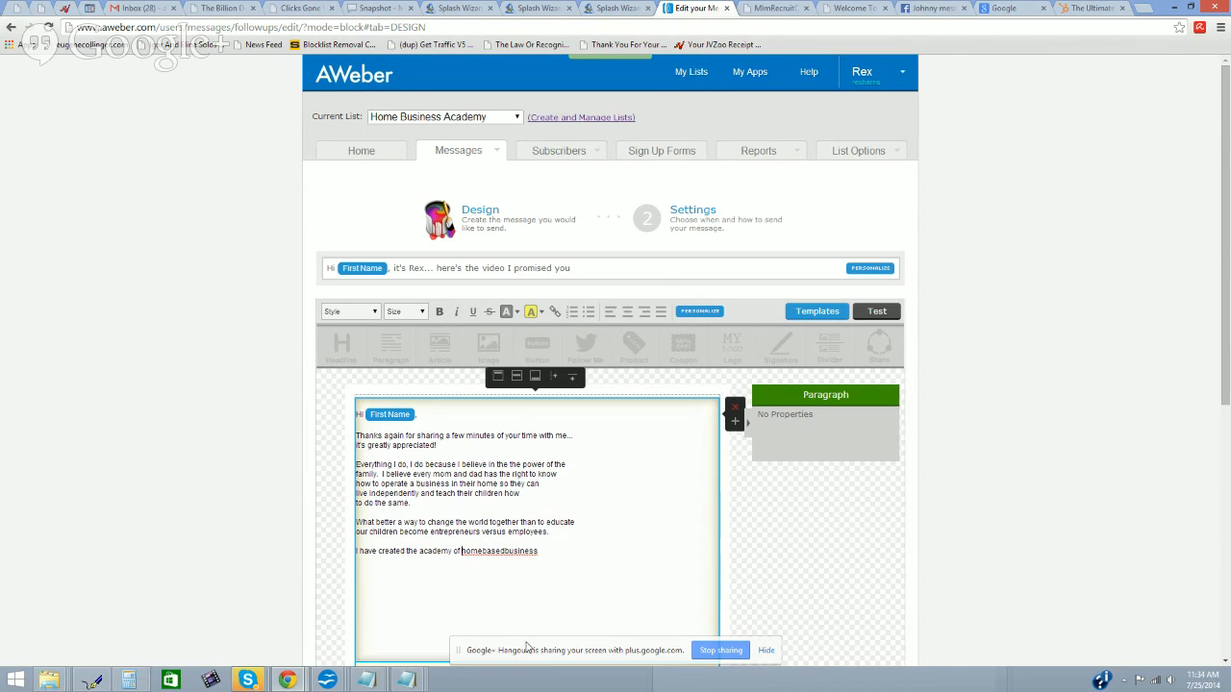
type("#")
type("o provide you")
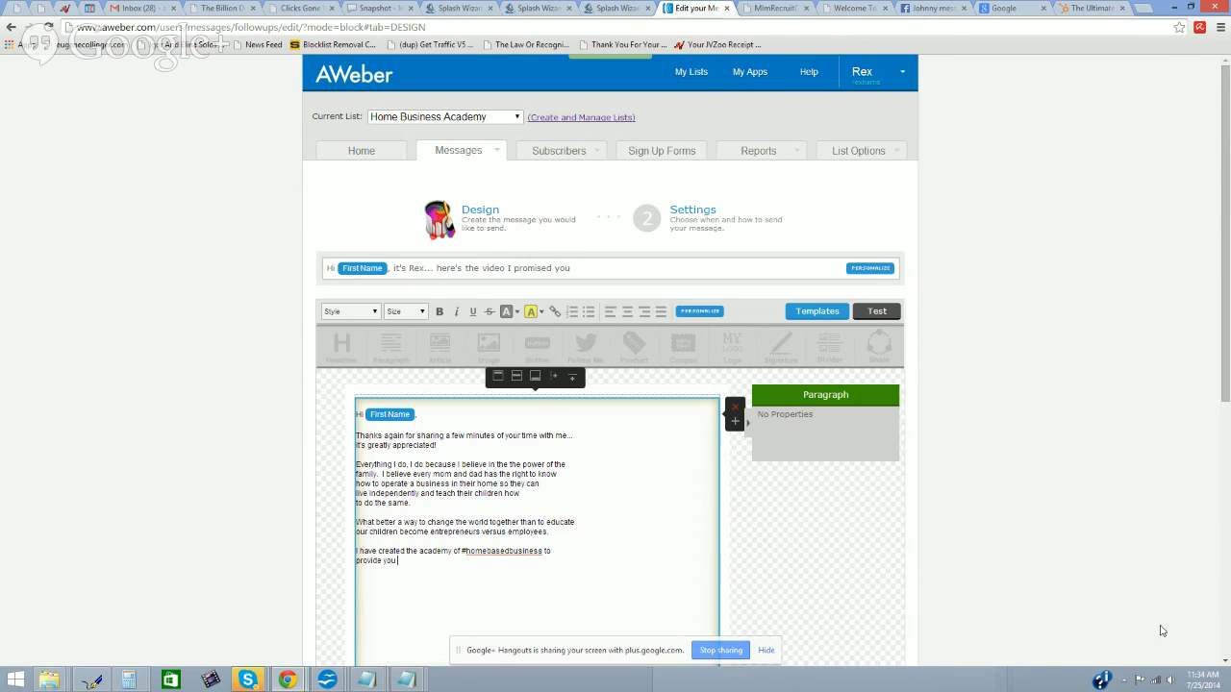
Step: Insert the subscriber's First Name personalization tag right after 'to provide you'
left_click(700, 311)
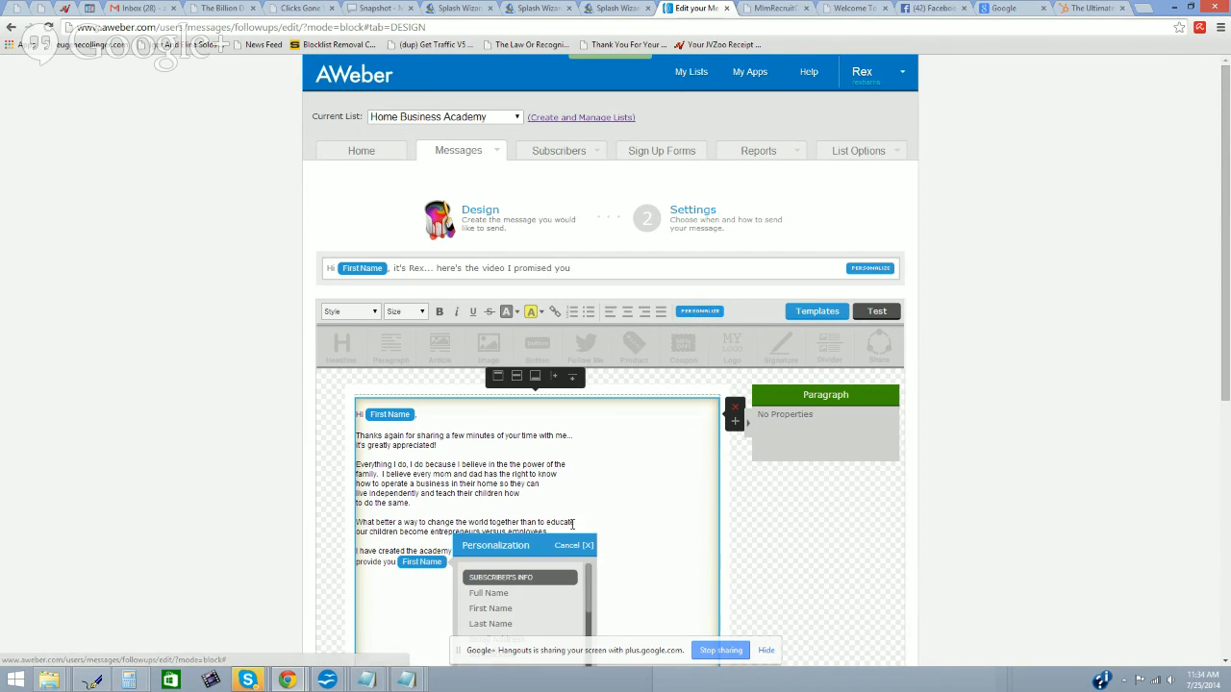
left_click(522, 609)
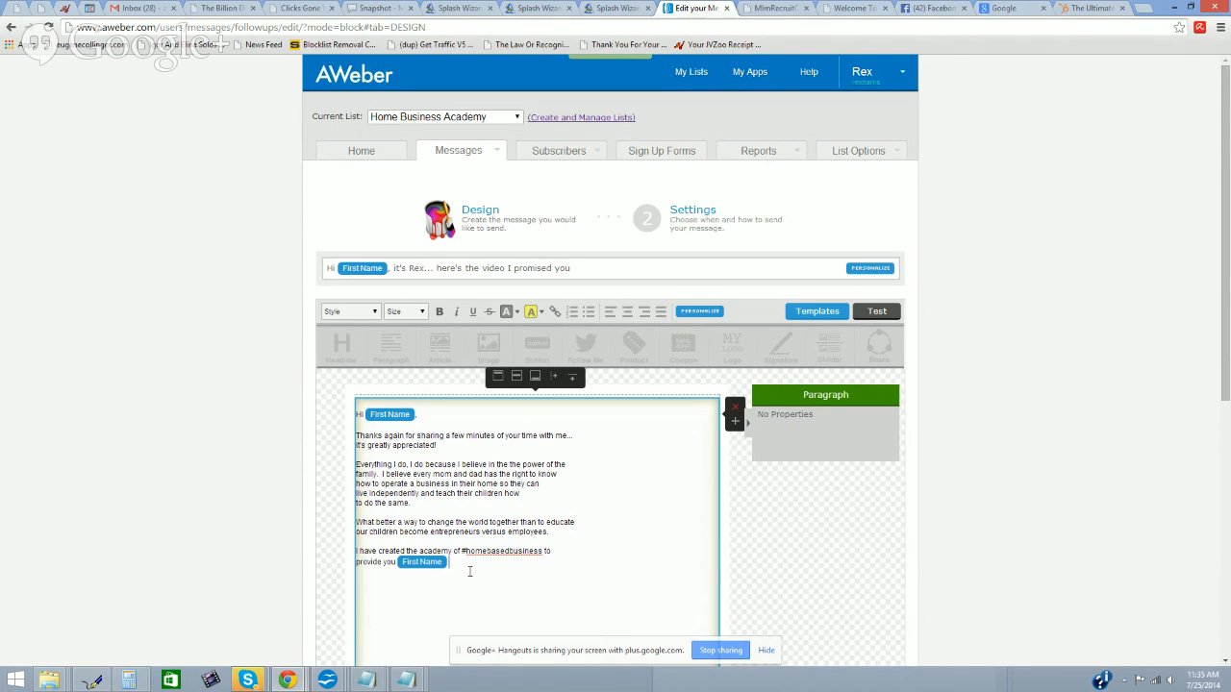
Step: Continue with 'with all of the knowledge and tools necessary to do business... on the Internet!'
type("with al")
type("l of the ")
type("knowled")
type("ge ")
type("and ")
type("tools ")
type("necessary")
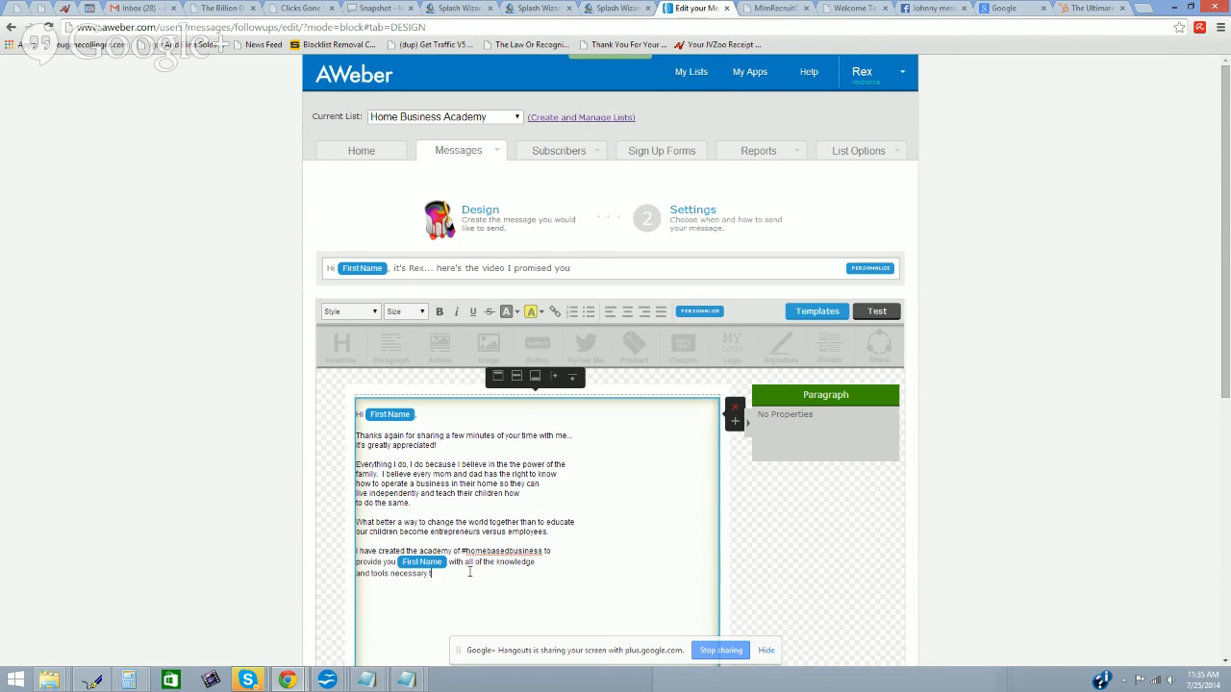
type(" to")
type(" do business on")
type(" the Internet")
key("BackSpace")
key("BackSpace")
key("BackSpace")
key("BackSpace")
key("BackSpace")
key("BackSpace")
key("BackSpace")
key("BackSpace")
key("BackSpace")
key("BackSpace")
key("BackSpace")
key("BackSpace")
key("BackSpace")
key("BackSpace")
key("BackSpace")
type("..")
key("Return")
type("... on the Internet.")
key("BackSpace")
type("!")
Step: Add 'regardless of whether you're brand new to all of this or you've been doing it for years.'
type("re")
type("ga")
type("r")
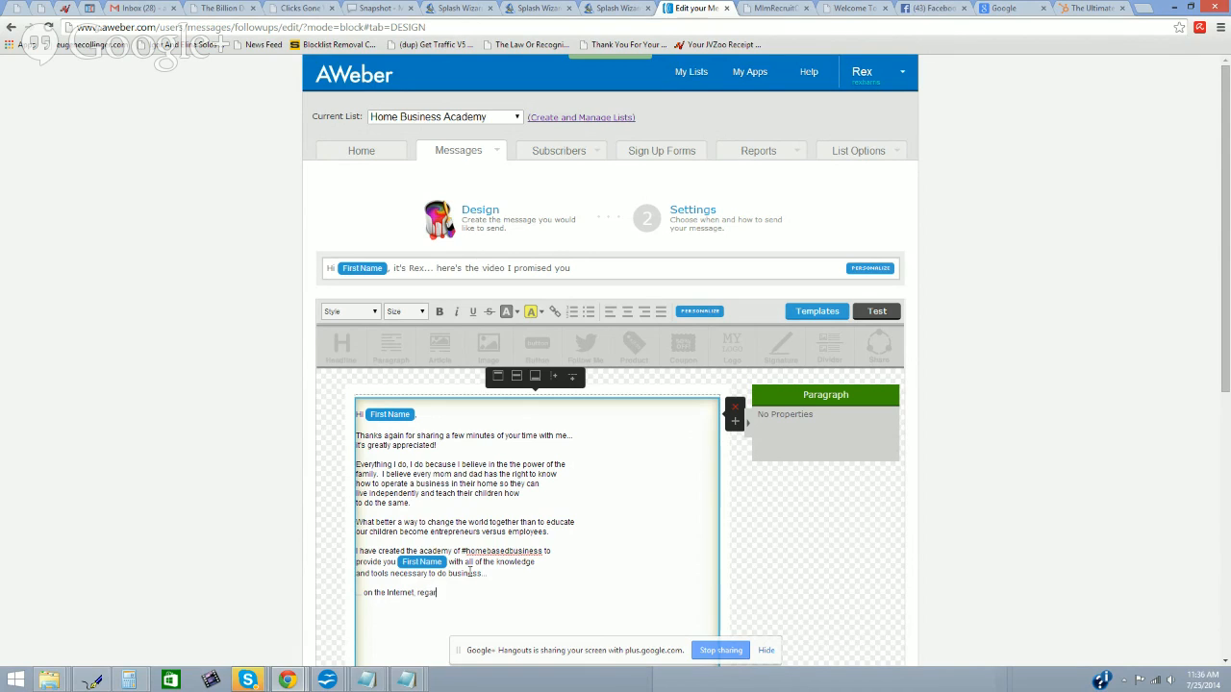
type("dless of whether you're brand new to")
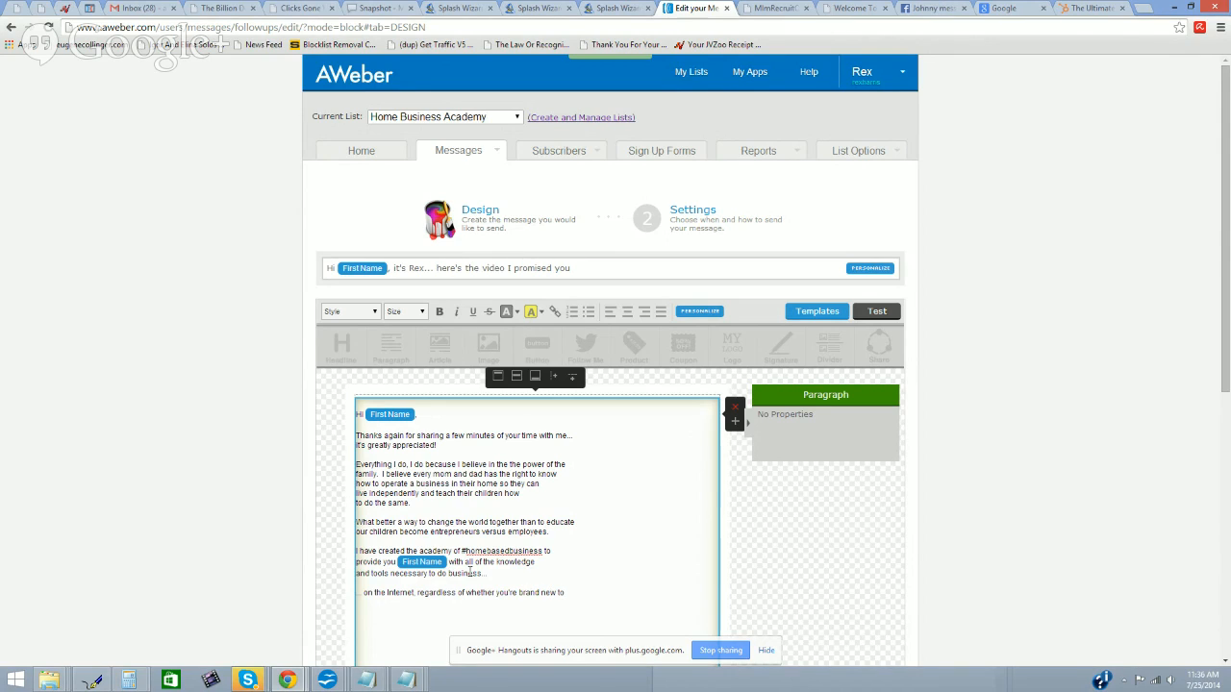
type("ll of this or you've been doing it for years.")
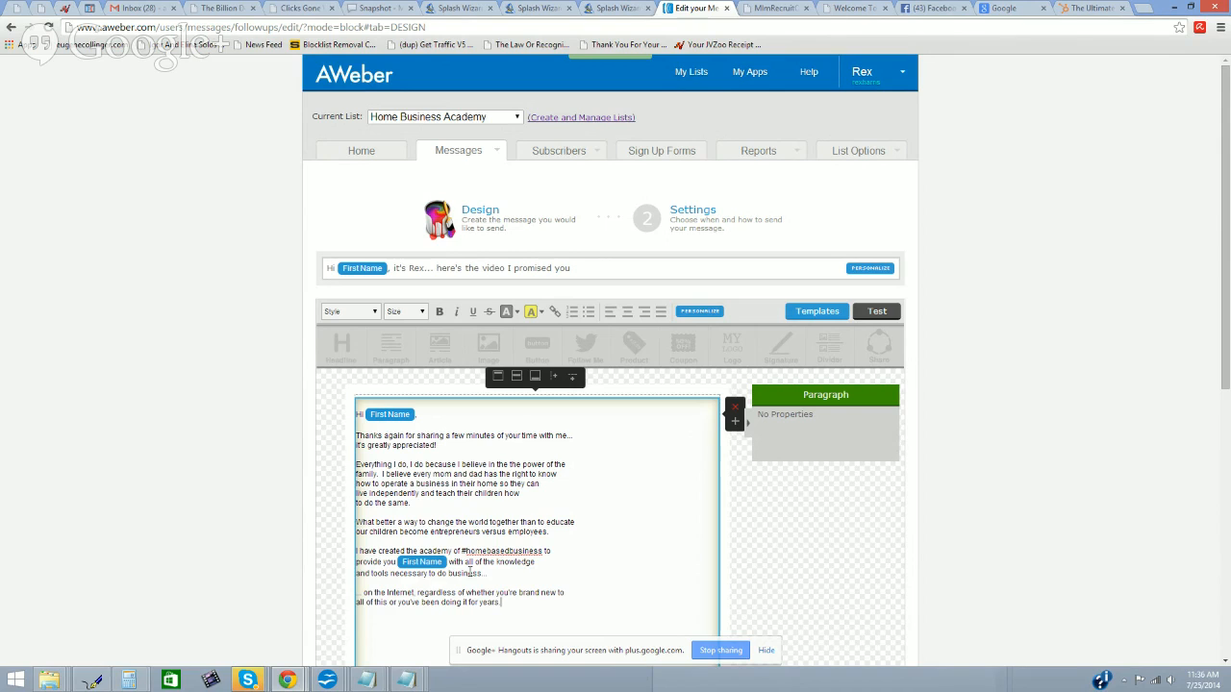
key("Return")
Step: Type 'Our site is loaded with simple, easy to follow instructional videos that will quickly improve "your bottom line"'
scroll(470, 573, "down", 2)
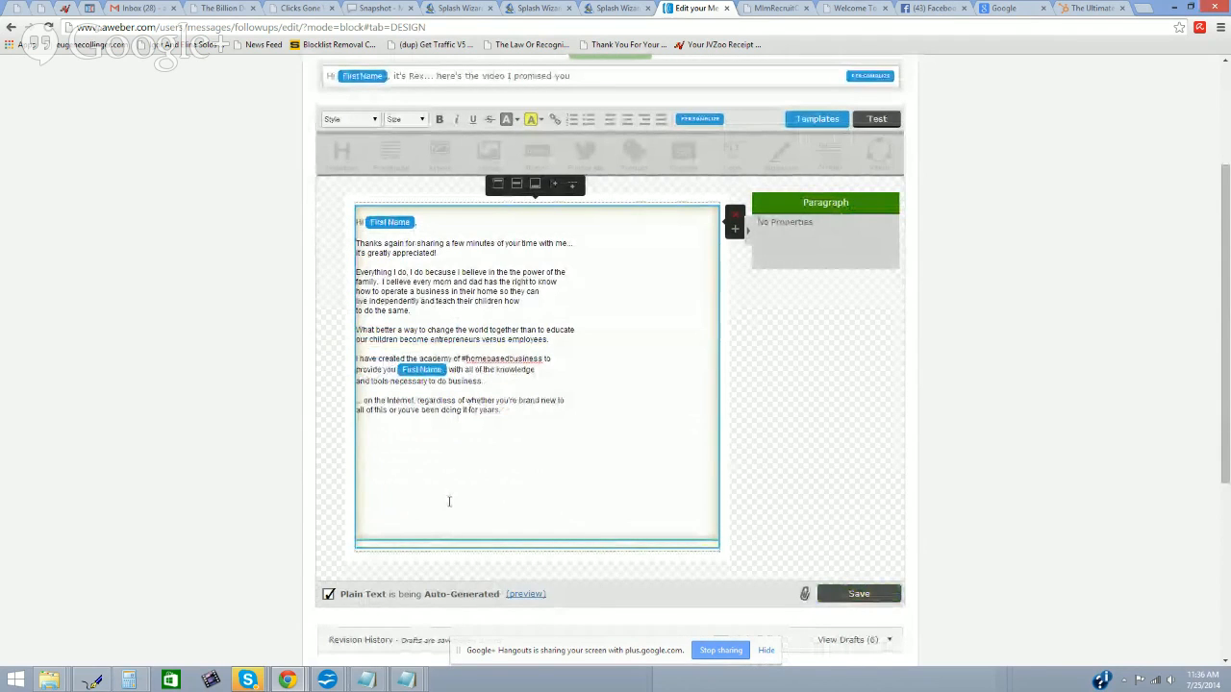
type("Our site is loaded with simple, easy to follow inc")
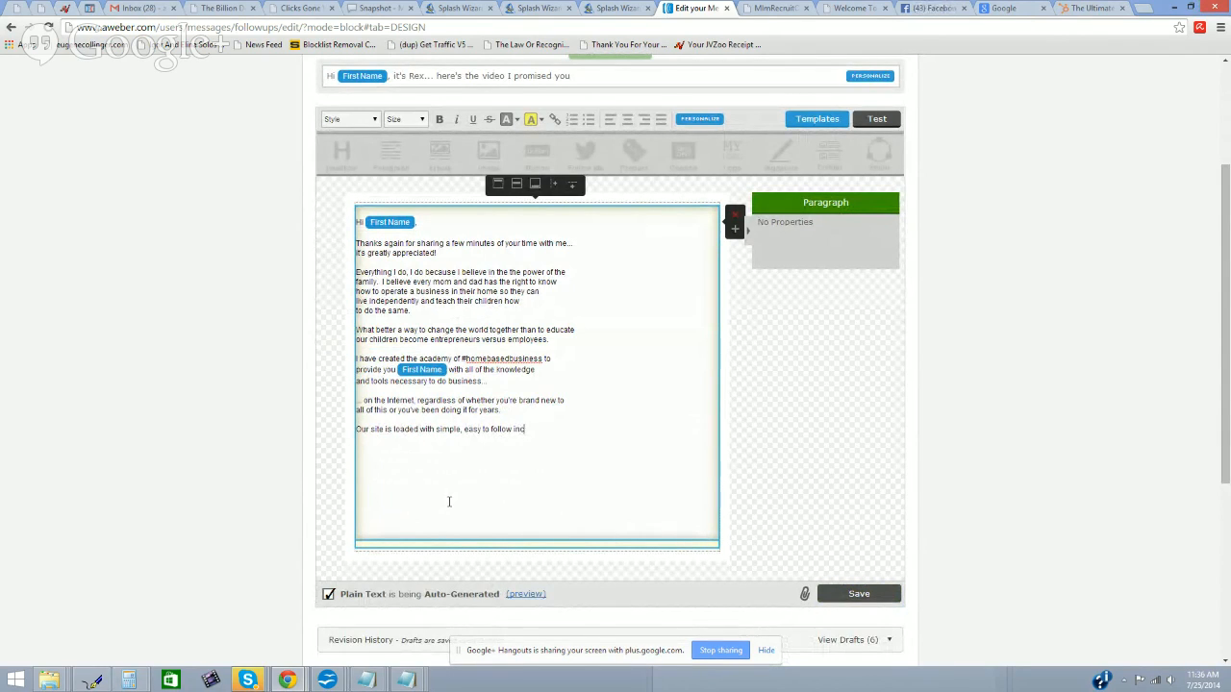
key("BackSpace")
type("stuction")
key("BackSpace")
type("al")
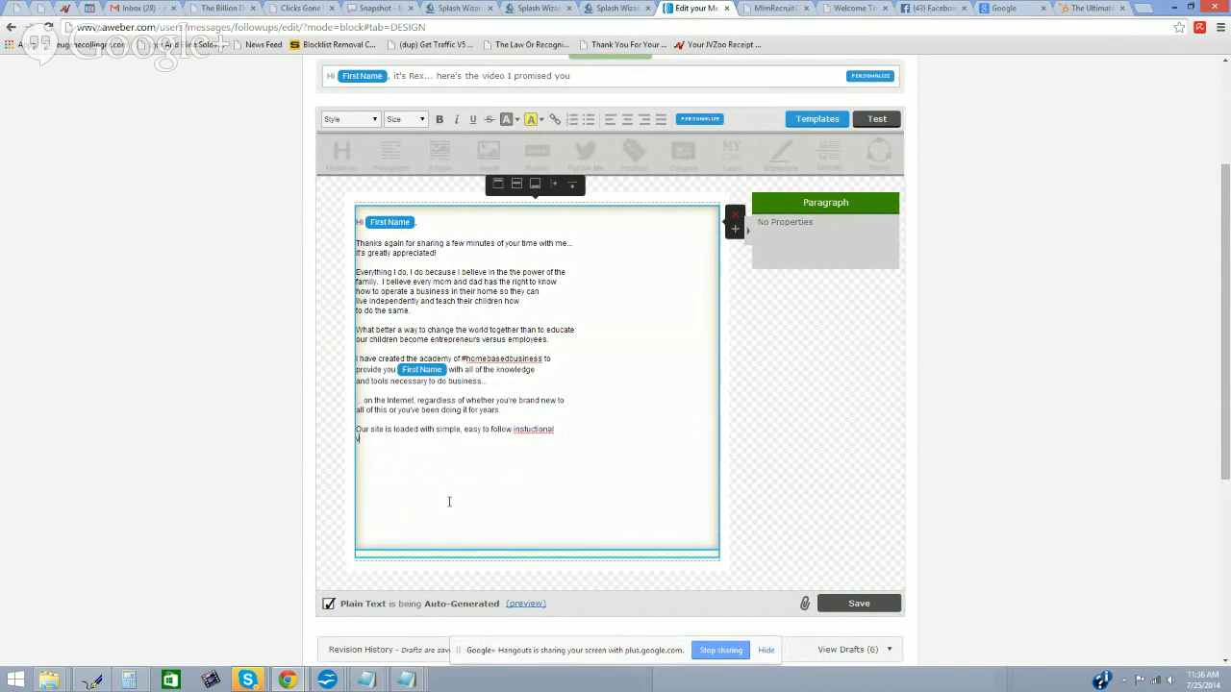
key("BackSpace")
key("BackSpace")
key("BackSpace")
key("BackSpace")
key("BackSpace")
key("BackSpace")
key("BackSpace")
key("BackSpace")
key("BackSpace")
type("tr")
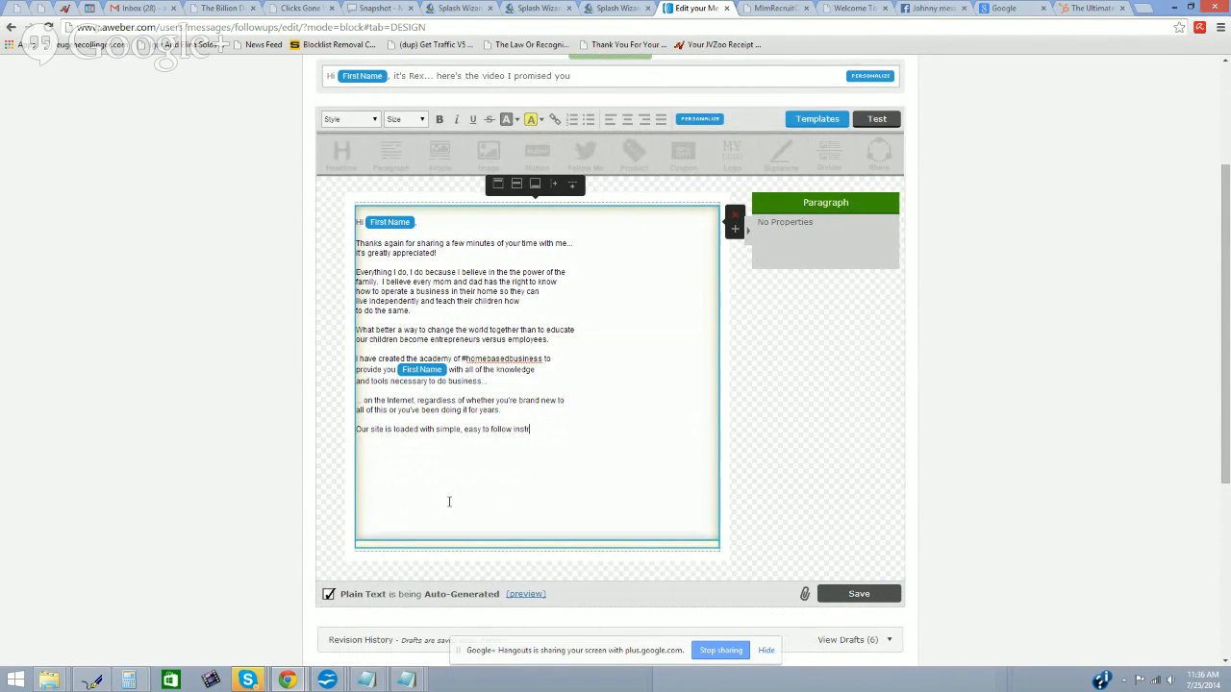
type("uctional")
key("shift+Return")
type("videos that will")
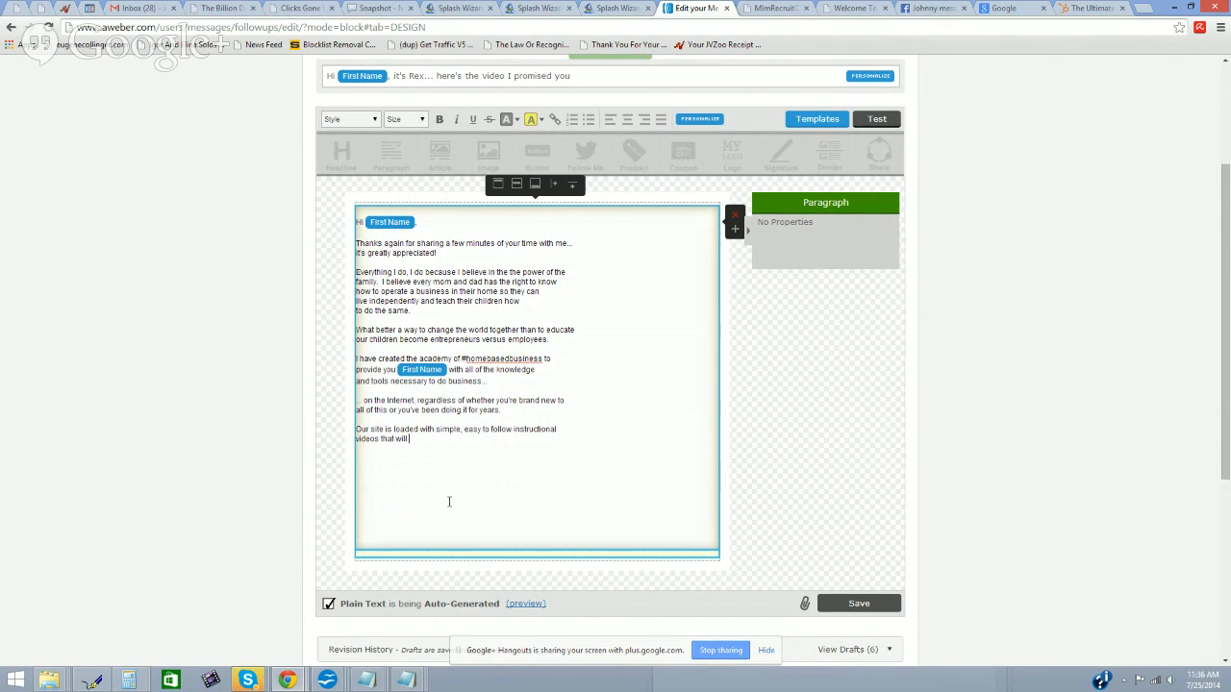
type("quickly improve \"your bottom line\"")
Step: Finish the sentence with 'when the knowledge is applied.' and begin a new paragraph
type("whe")
key("Return")
type("n")
key("Return")
type("the knowledge is appl")
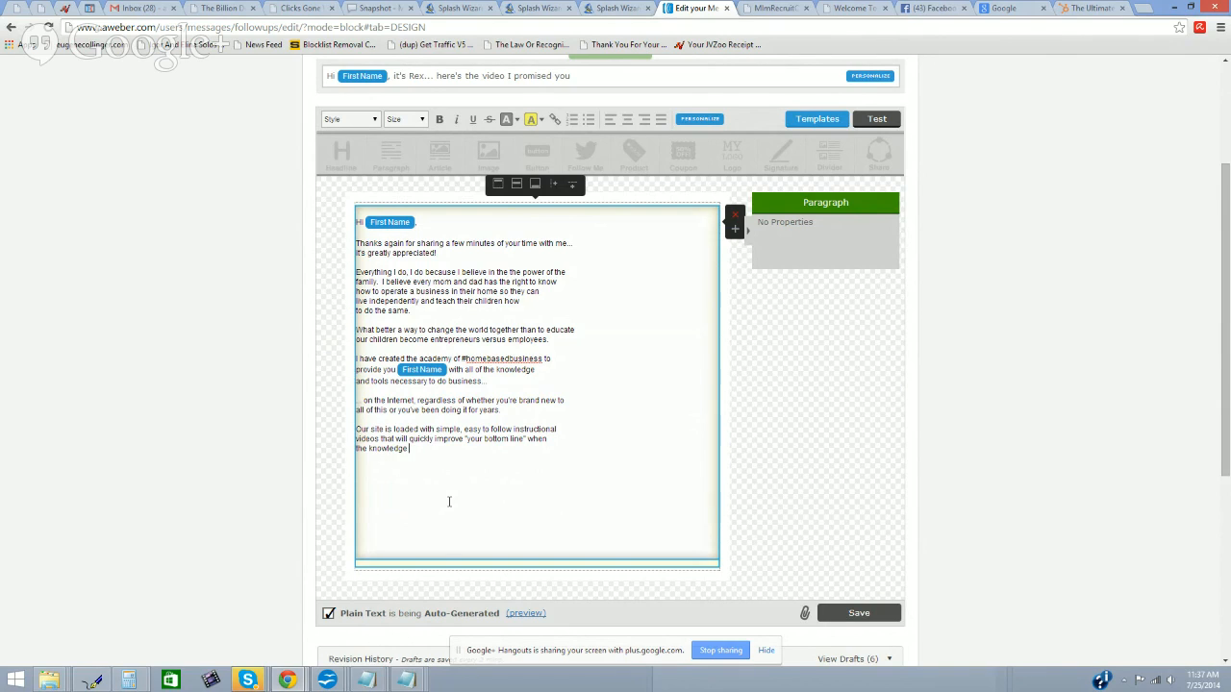
type("ied.")
key("Return")
key("Return")
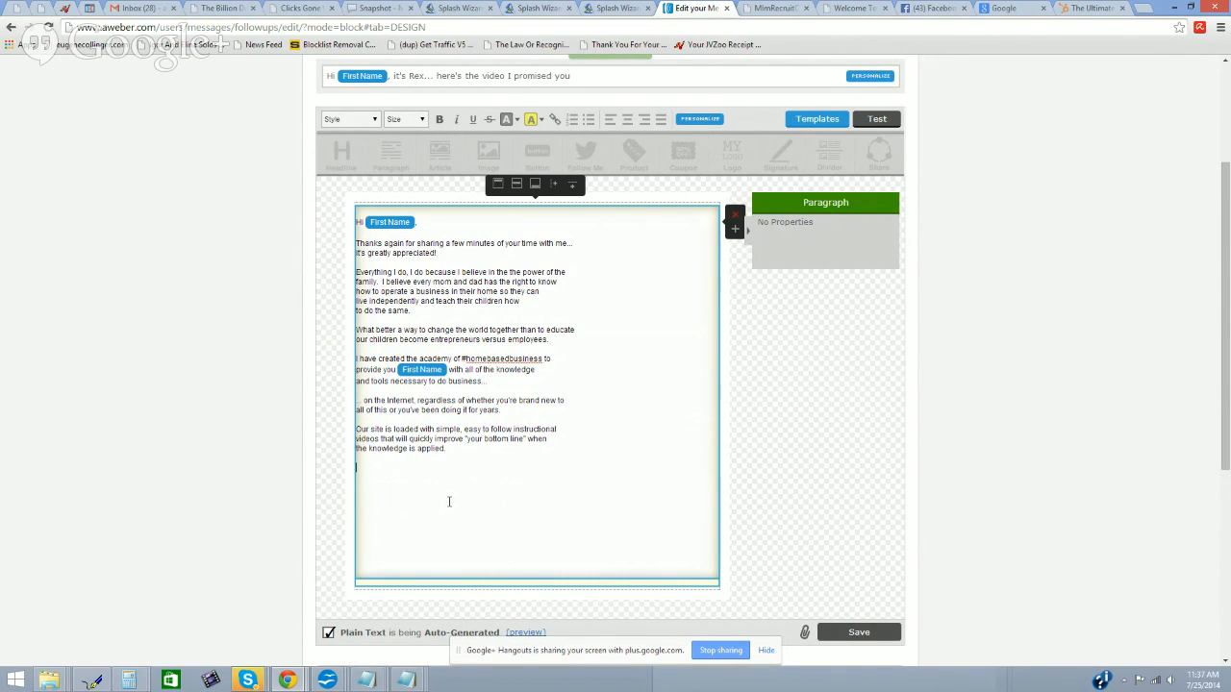
Step: Type 'You will be able watch over our shoulder, see what we do, and replicate it immediately.'
type("You will be")
key("BackSpace")
key("BackSpace")
key("BackSpace")
key("BackSpace")
key("BackSpace")
type("i")
key("BackSpace")
key("BackSpace")
type("will be fo")
key("BackSpace")
key("BackSpace")
type("able watch over our shoulder, see what ")
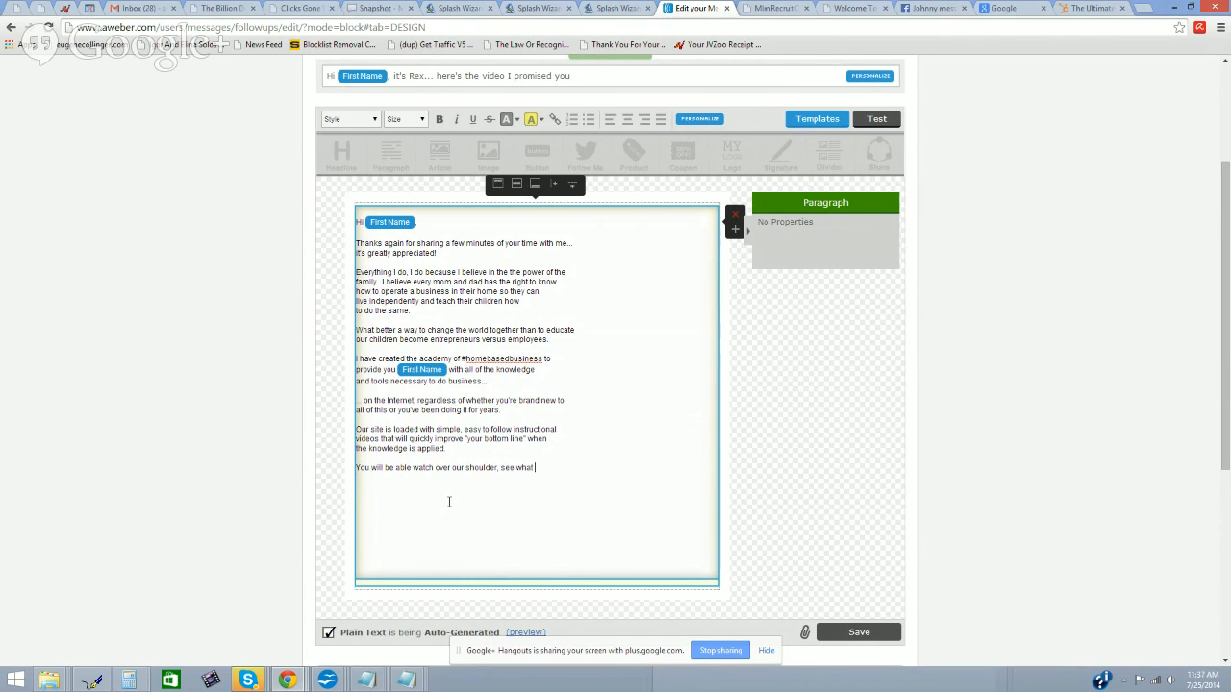
type("we")
key("Return")
type("do, and rep")
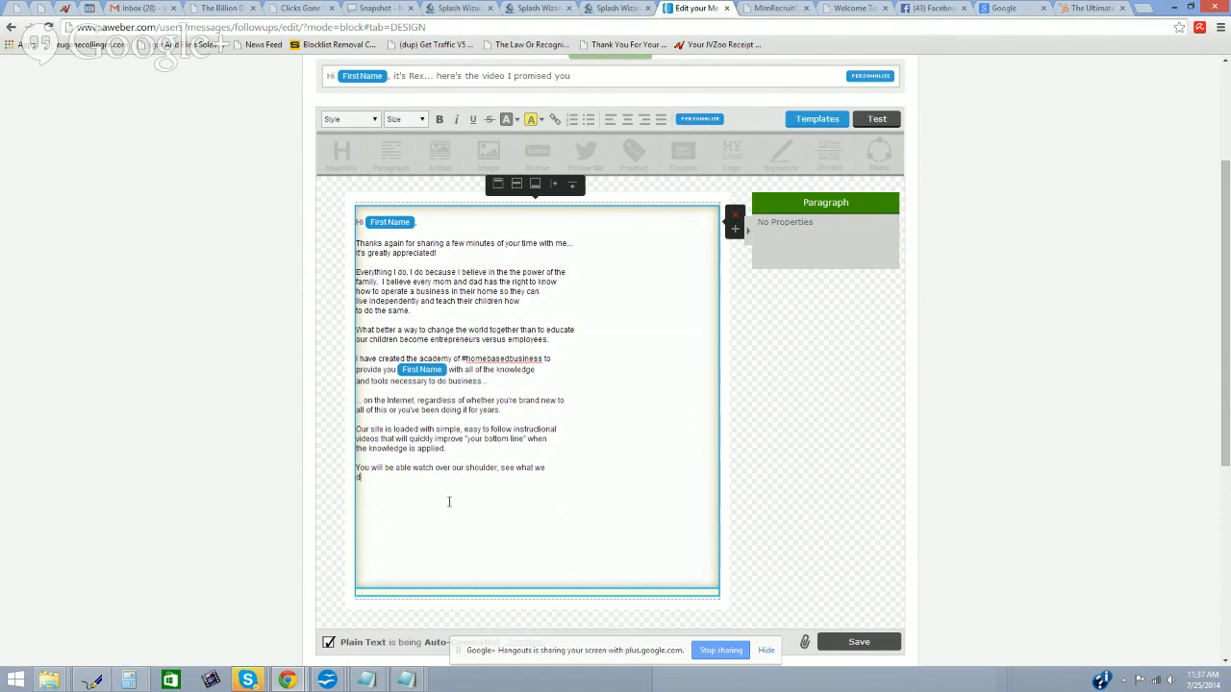
type("licate it immediately.")
key("Return")
Step: Add the paragraph '... and have all of the support you will ever need in the process.'
type("... and have ")
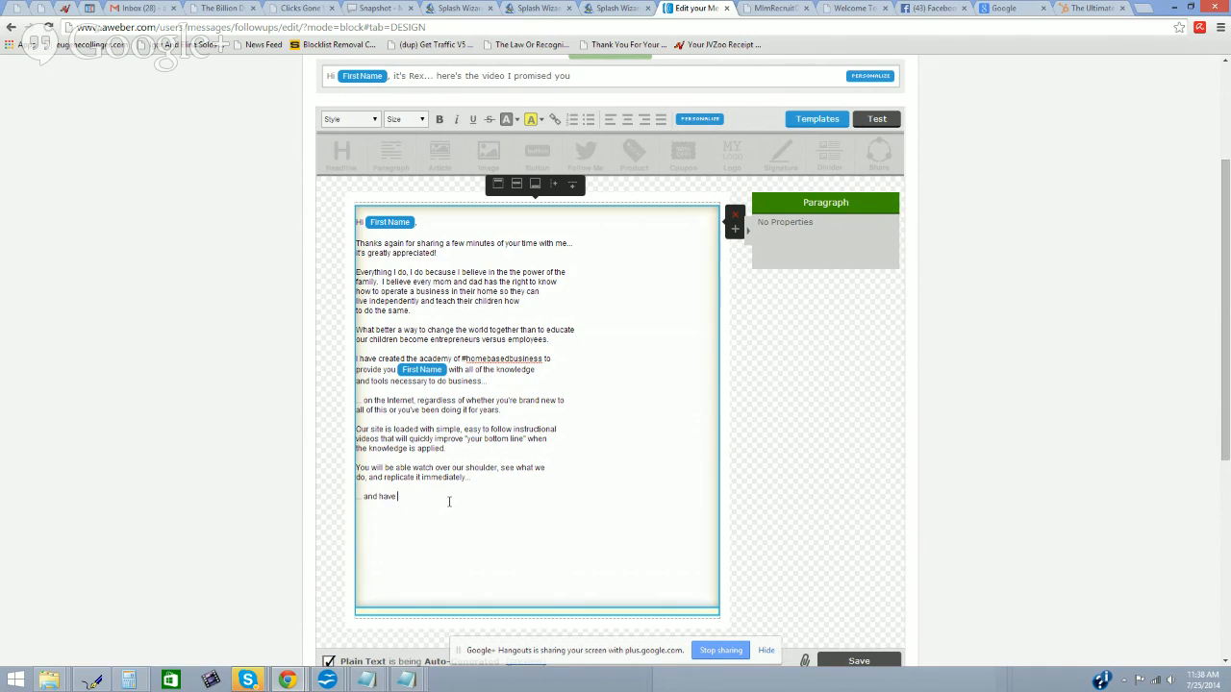
type("all of the support you will e")
type("e")
key("BackSpace")
key("BackSpace")
type("ver n")
key("BackSpace")
key("BackSpace")
key("BackSpace")
key("BackSpace")
key("BackSpace")
type("ever need in the pro")
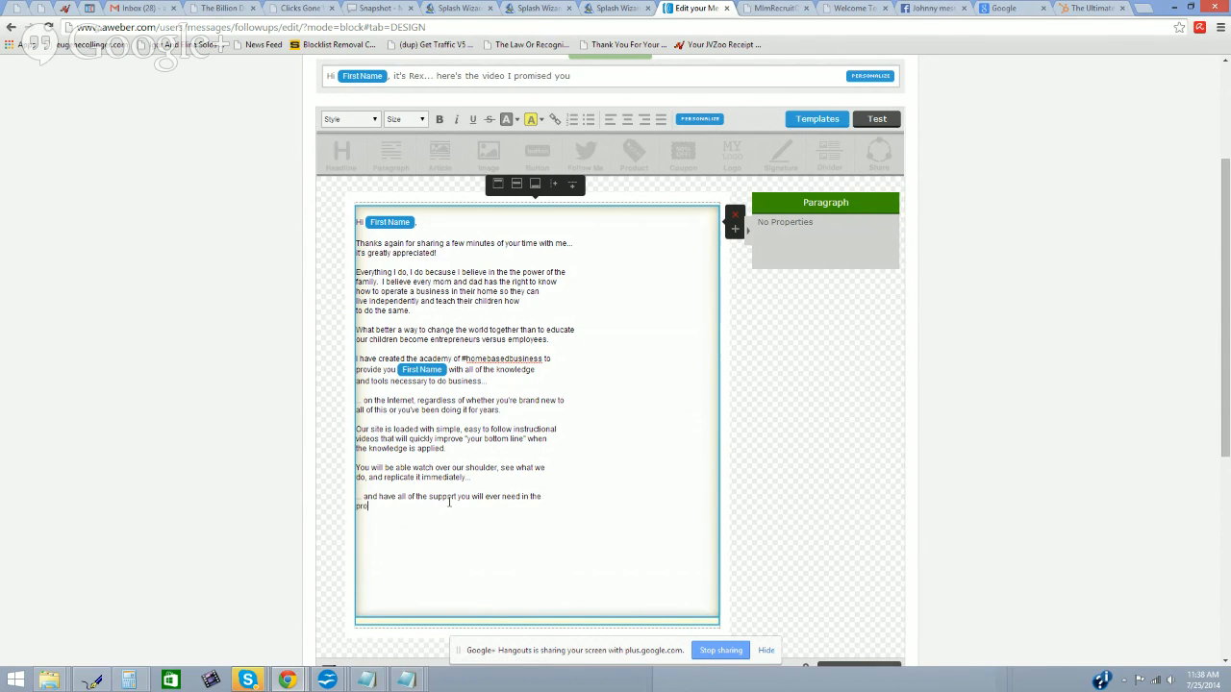
type("cess.")
key("Return")
key("Return")
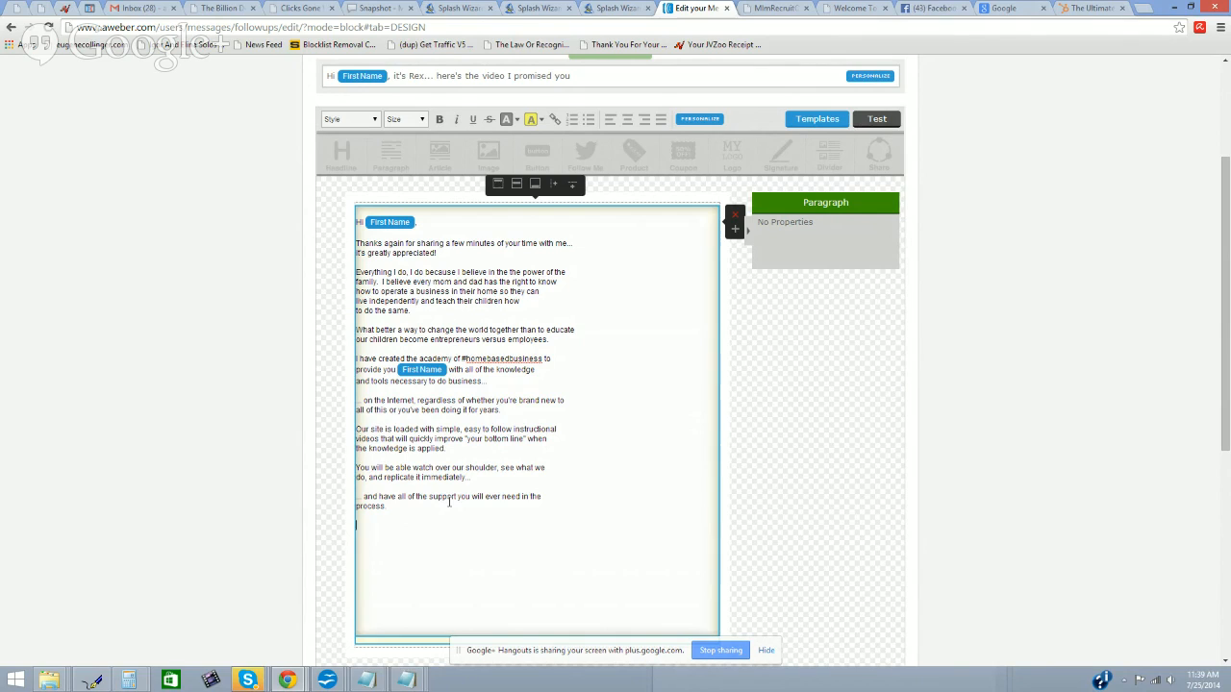
type("t's easy to get started...")
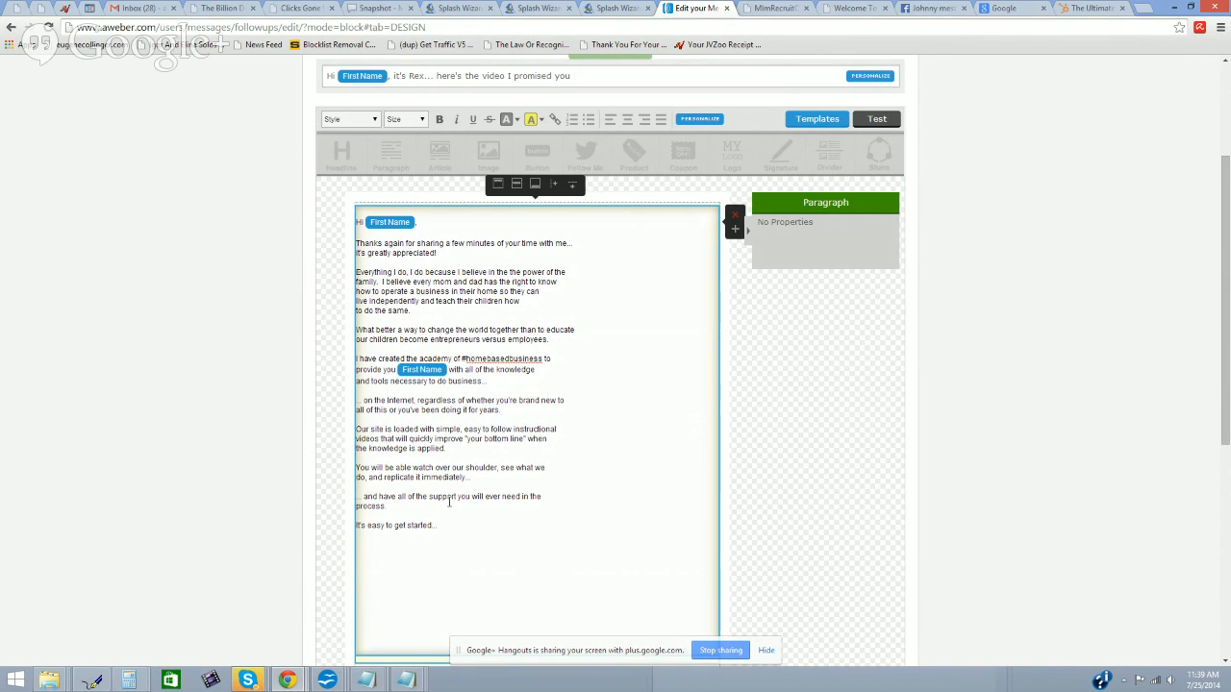
key("Return")
type("Go here now: http://www.adstoinfinity.info")
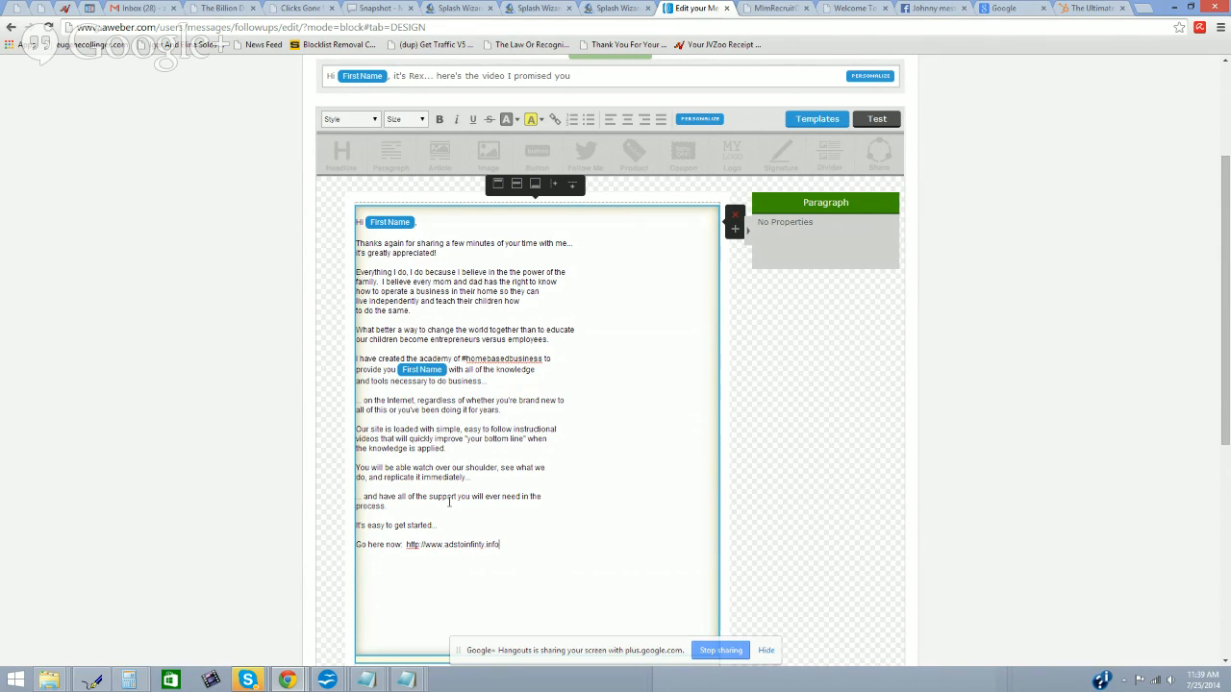
left_click_drag(501, 544, 408, 546)
right_click(419, 545)
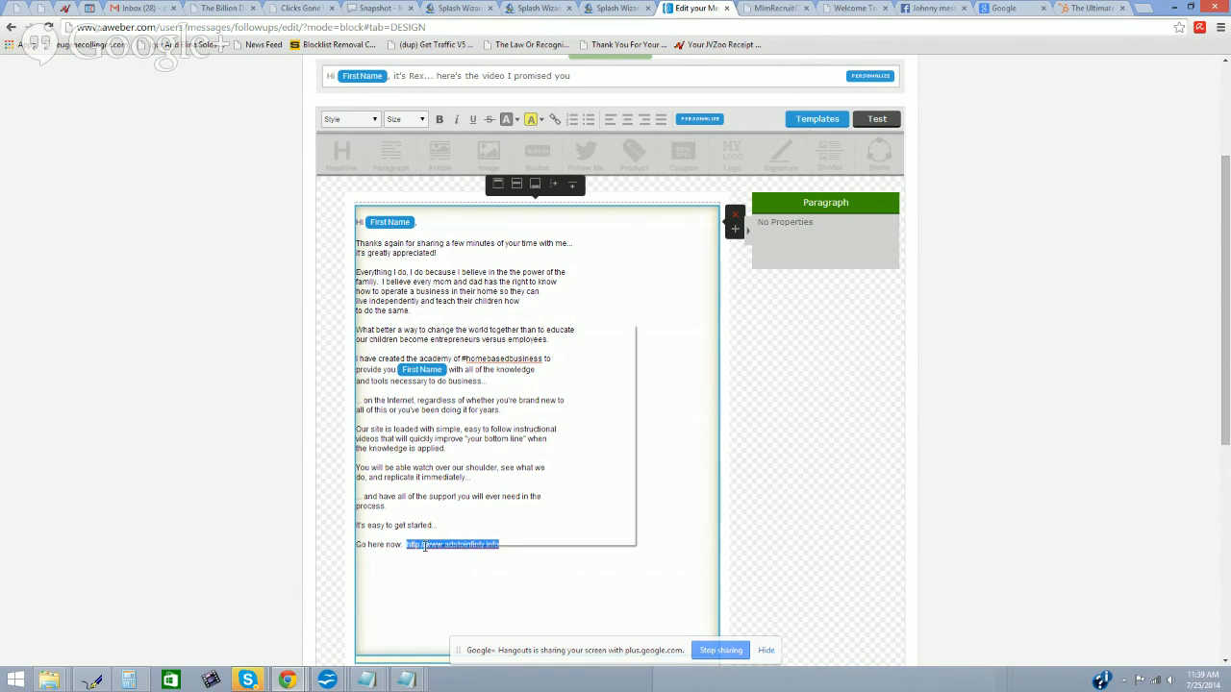
left_click(479, 385)
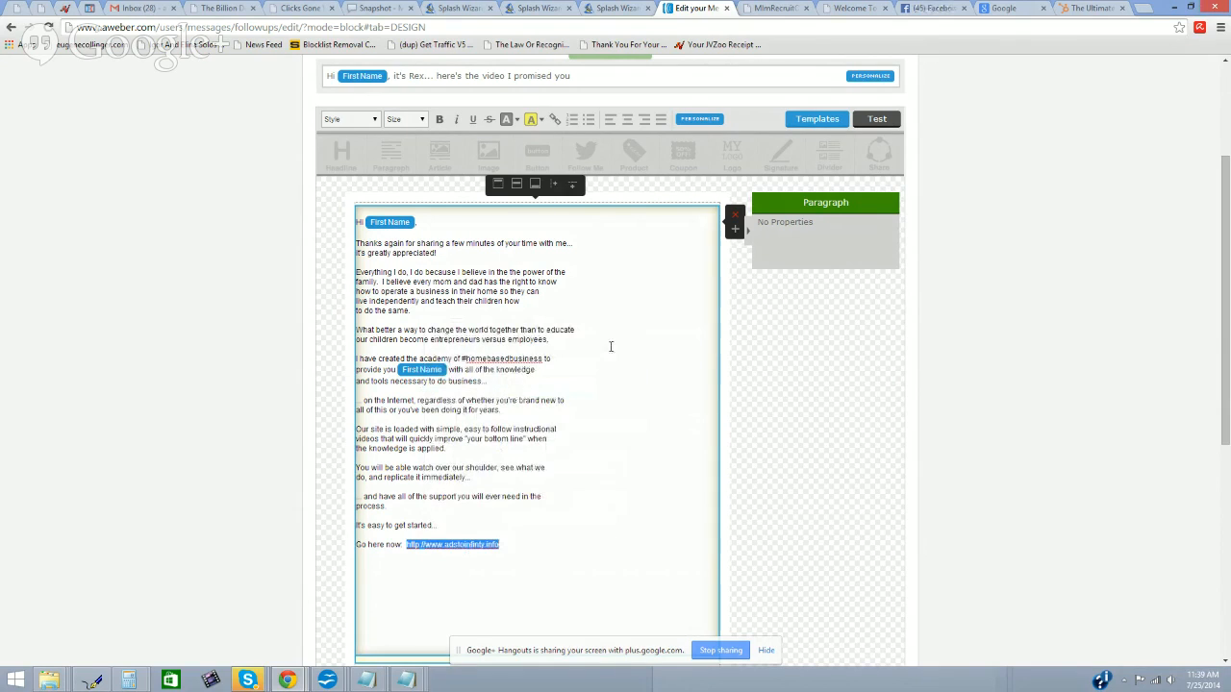
left_click(555, 120)
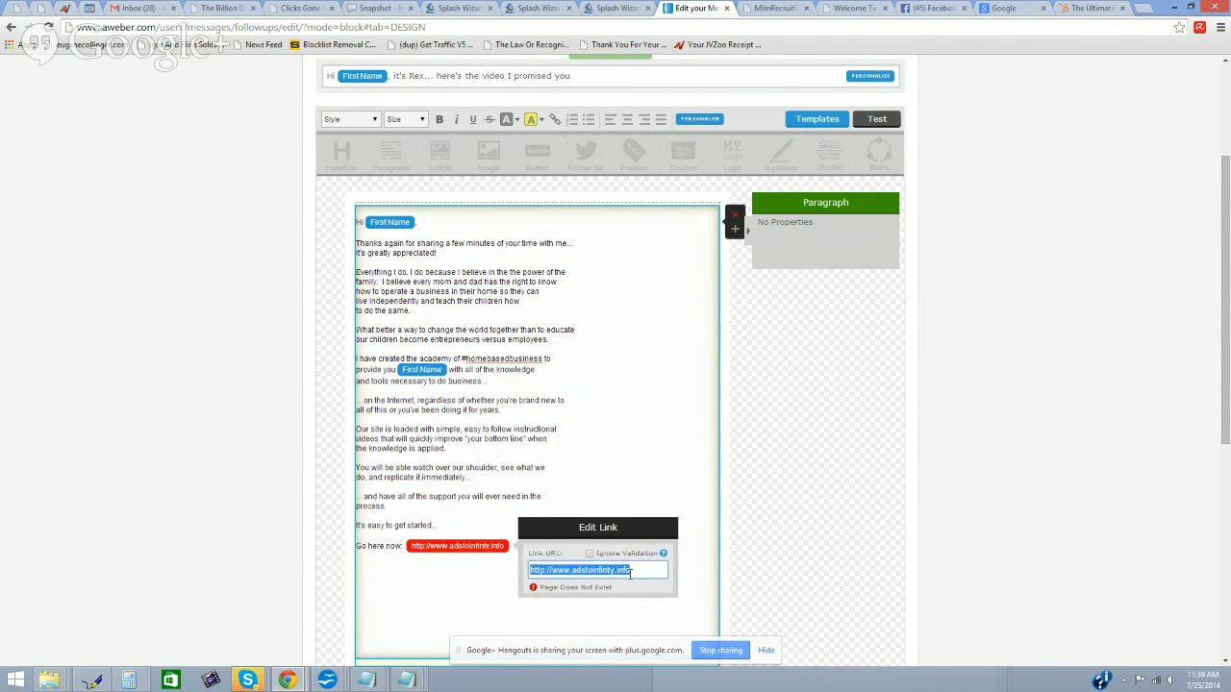
left_click(634, 573)
key("BackSpace")
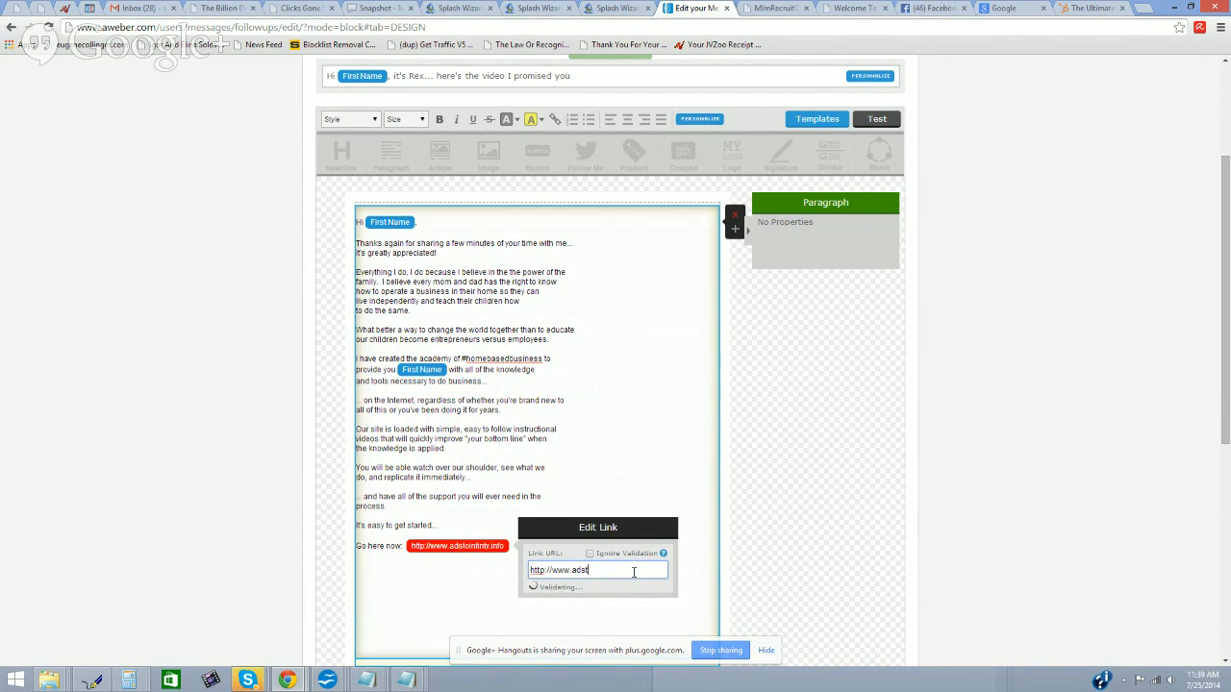
type("infinity.info")
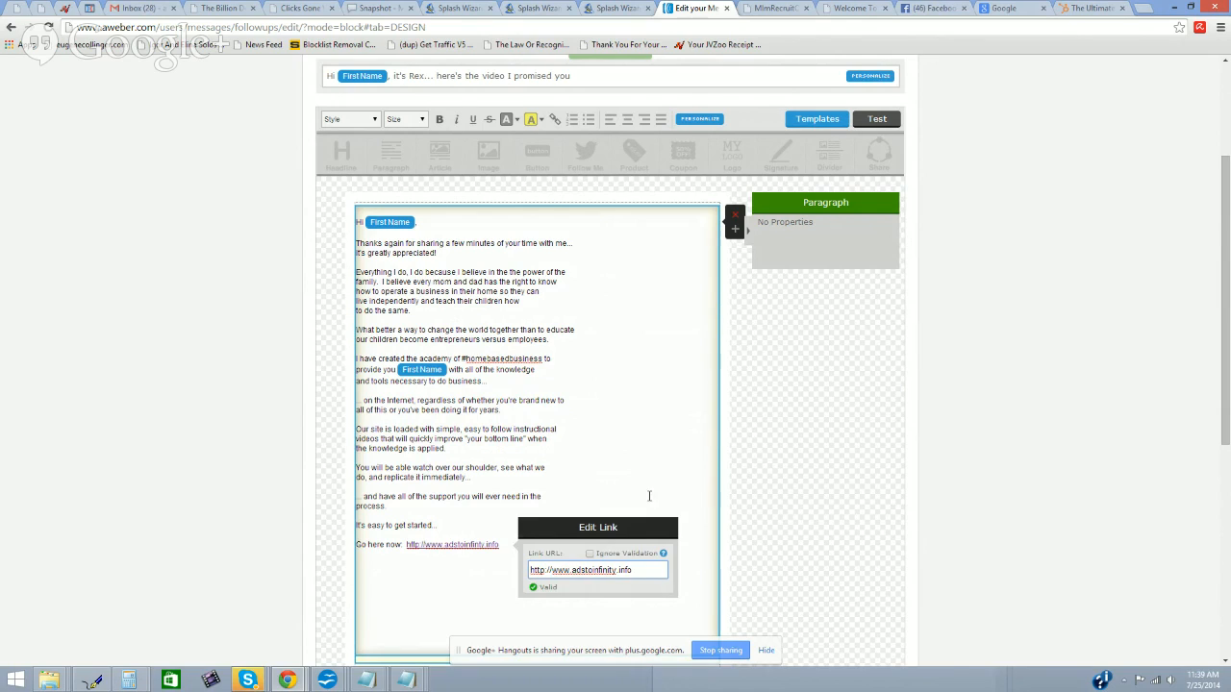
left_click(611, 487)
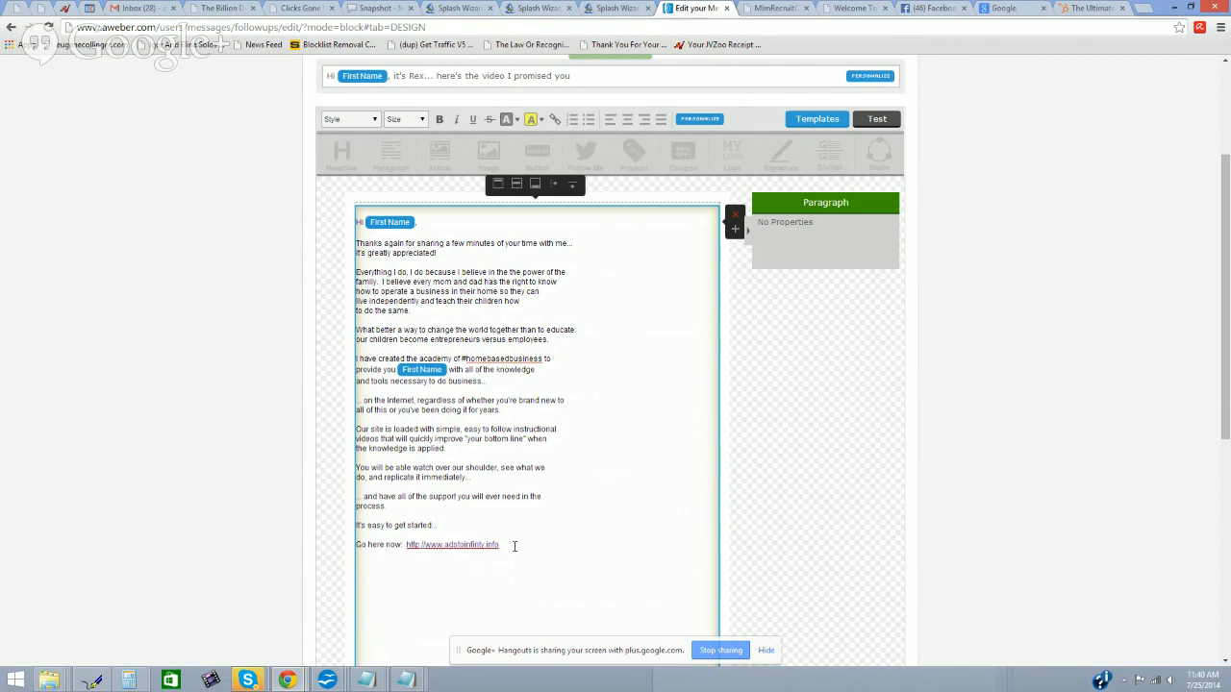
Step: Start a new paragraph below the link beginning 'Once you have'
key("Return")
type("On")
type("ce you have crea")
type("ted ")
type("your")
key("BackSpace")
key("BackSpace")
key("BackSpace")
key("BackSpace")
key("BackSpace")
key("BackSpace")
key("BackSpace")
key("BackSpace")
key("BackSpace")
key("BackSpace")
key("BackSpace")
Step: Write '... should you have any questions, contact me directly by dialing' on a new line
type("logged in you'll find every")
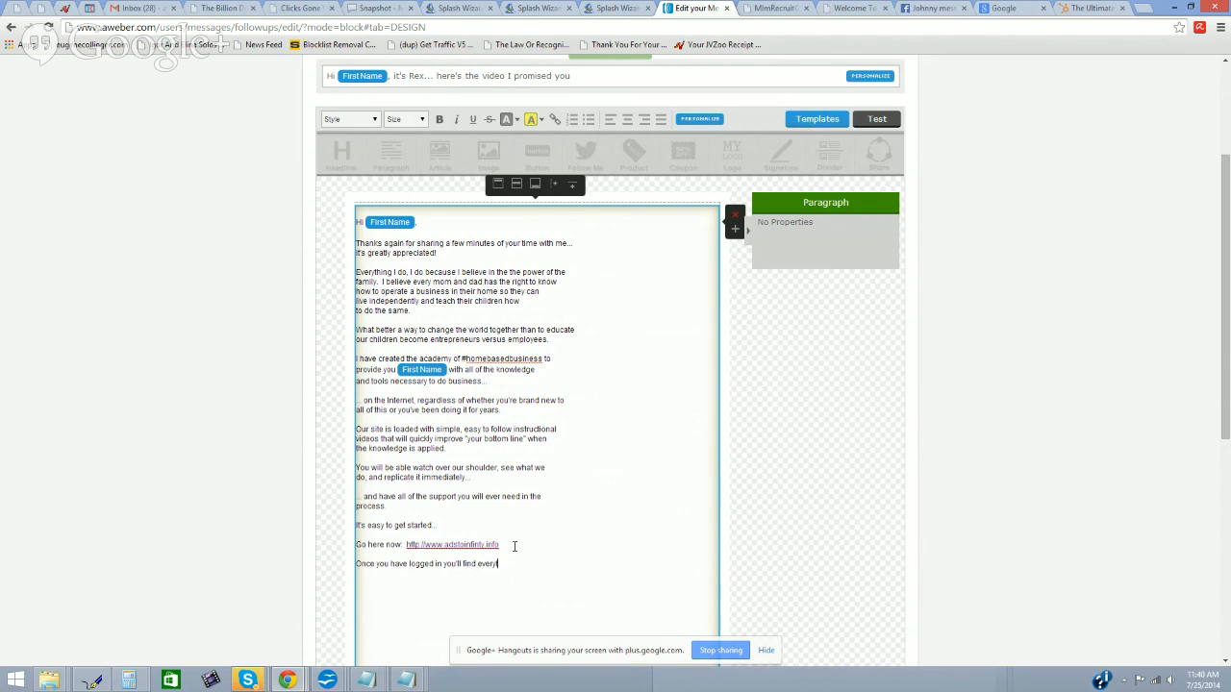
key("BackSpace")
key("BackSpace")
key("BackSpace")
key("BackSpace")
key("BackSpace")
key("BackSpace")
key("BackSpace")
key("BackSpace")
key("BackSpace")
key("BackSpace")
key("BackSpace")
key("BackSpace")
key("BackSpace")
key("BackSpace")
key("BackSpace")
key("BackSpace")
key("BackSpace")
type("... should you have any questions,")
key("Return")
type("conte")
type("ct me directly by dilaing")
key("BackSpace")
key("BackSpace")
key("BackSpace")
key("BackSpace")
key("BackSpace")
key("BackSpace")
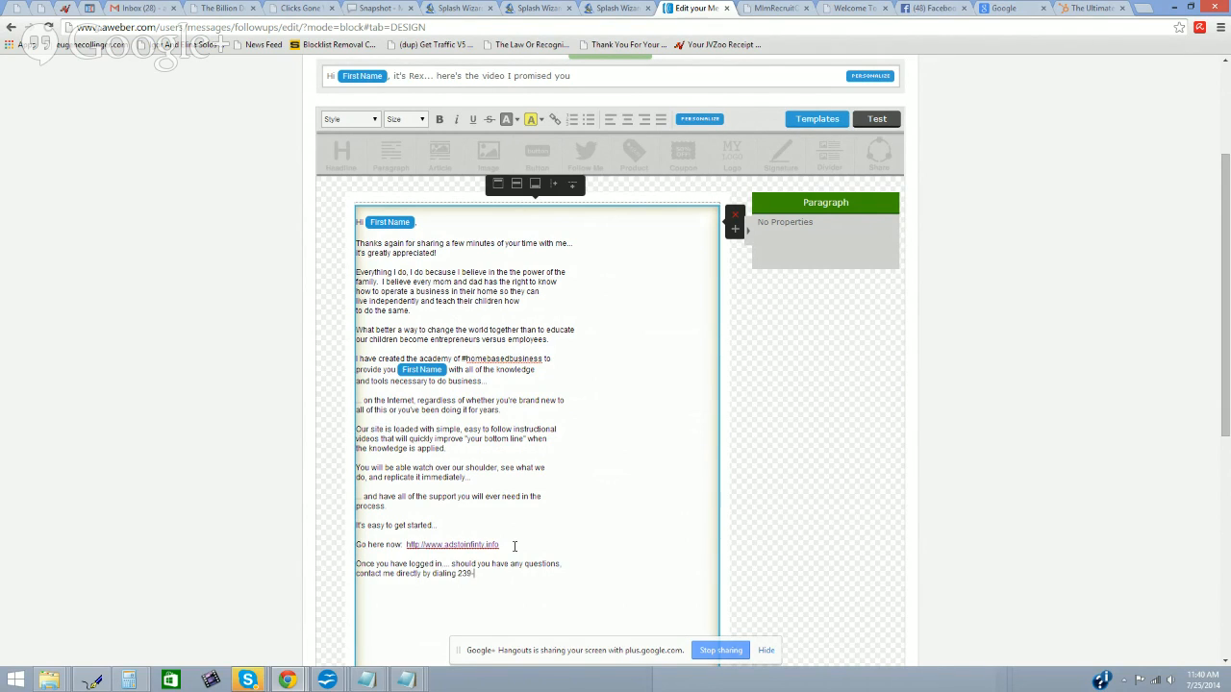
Step: Add the sender's phone number, a Facebook friend invite with ID, 'Talk to you soon!' and sign-off
type("You can also add me as ")
type("a friend on Fac")
type("ebook. ")
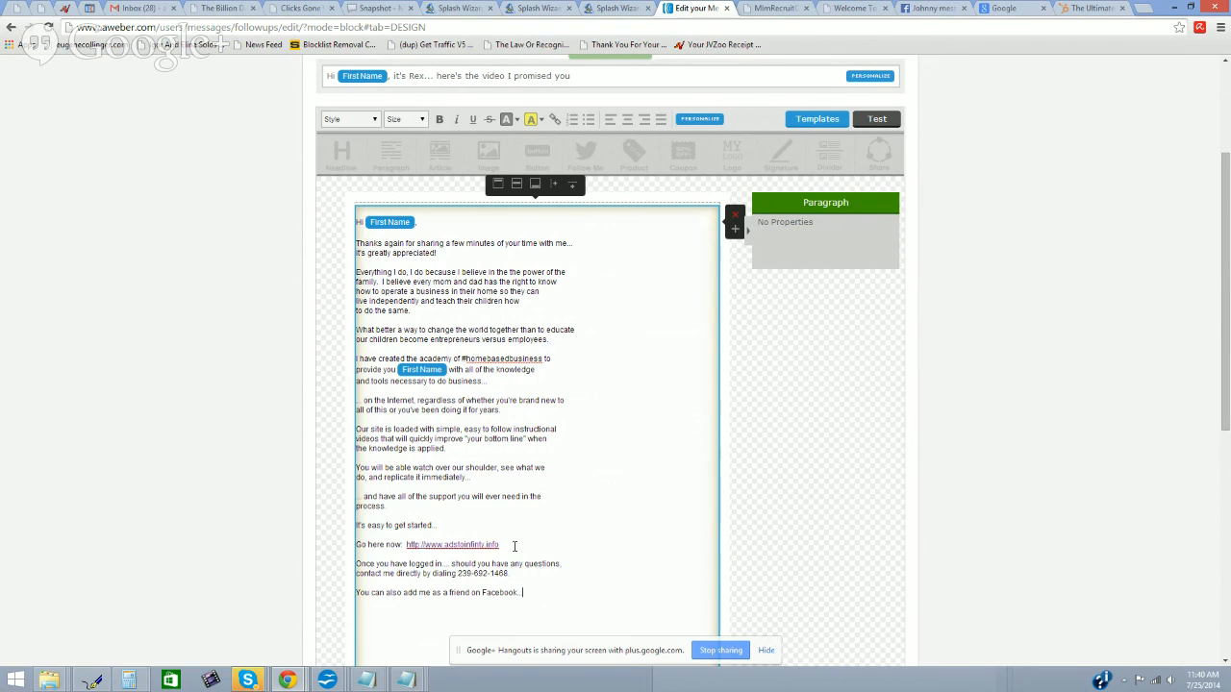
type("ID")
key("BackSpace")
key("BackSpace")
key("BackSpace")
key("BackSpace")
key("BackSpace")
key("BackSpace")
key("BackSpace")
type("b")
type("ook. ")
type("ID:")
type("is rexhan")
type("islive")
key("Return")
key("Return")
type("Talk to yo")
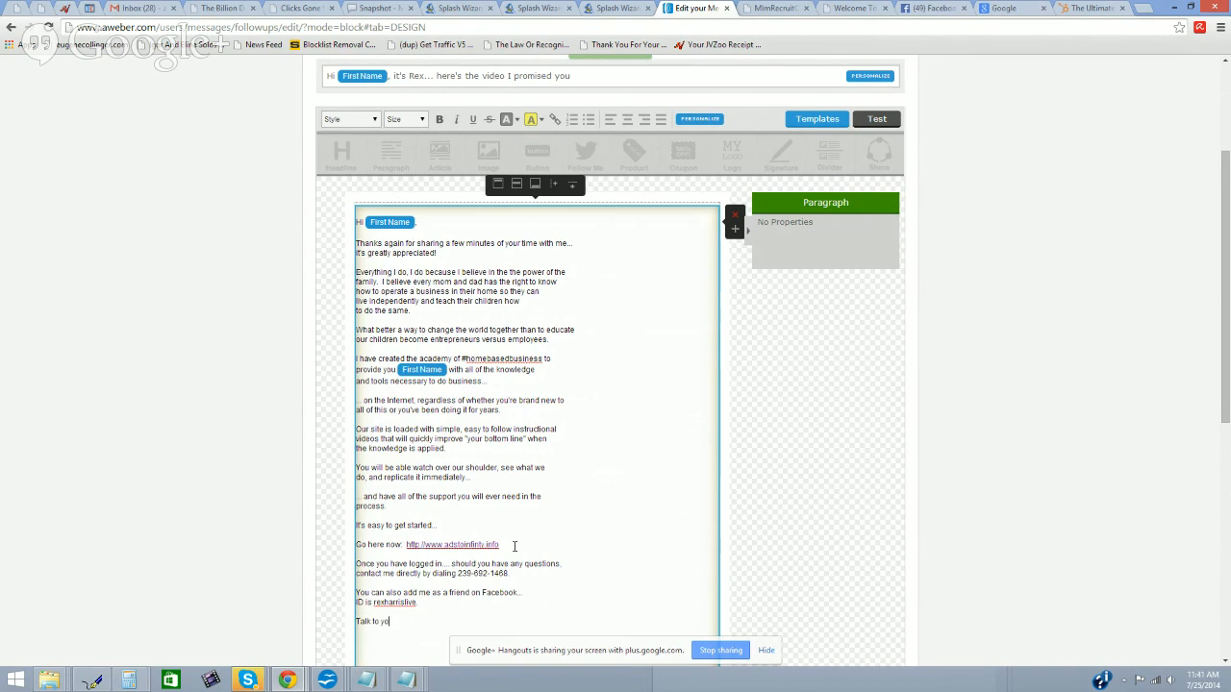
type("u soon!  Re")
scroll(525, 498, "down", 3)
Step: Finish the sign-off and add 'P.S. Before I forget, here's the weekly hangout schedule:'
type("x")
key("Return")
key("Return")
type("PS")
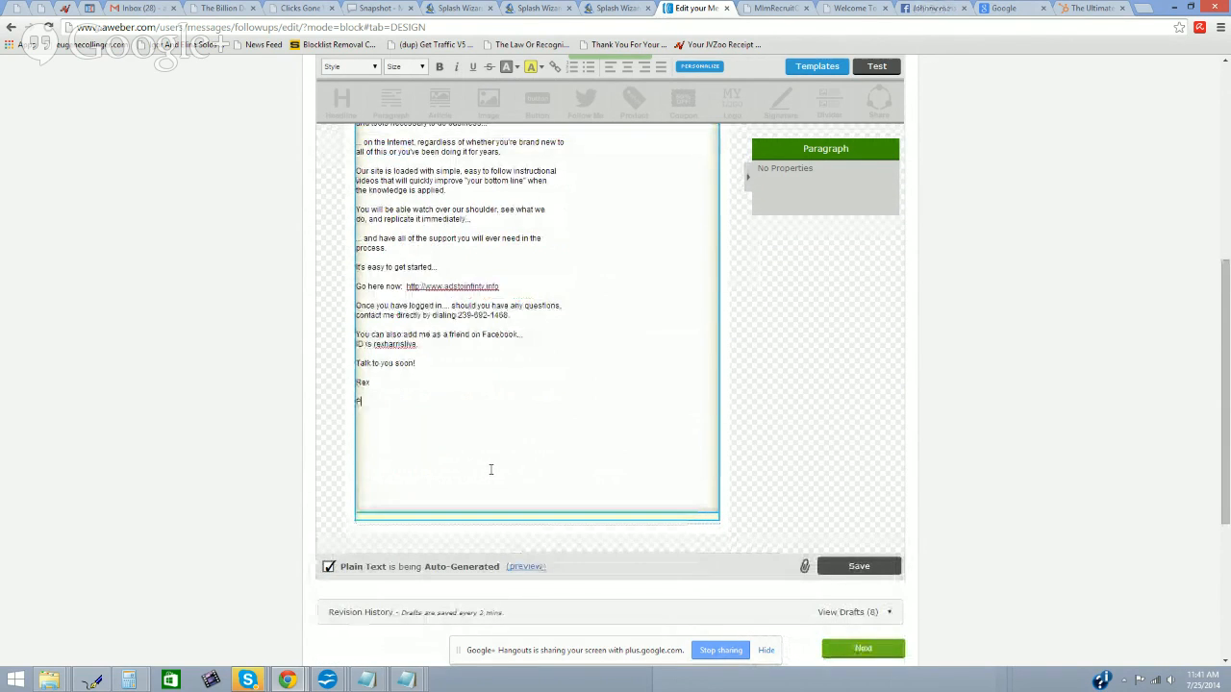
key("BackSpace")
type(".S.")
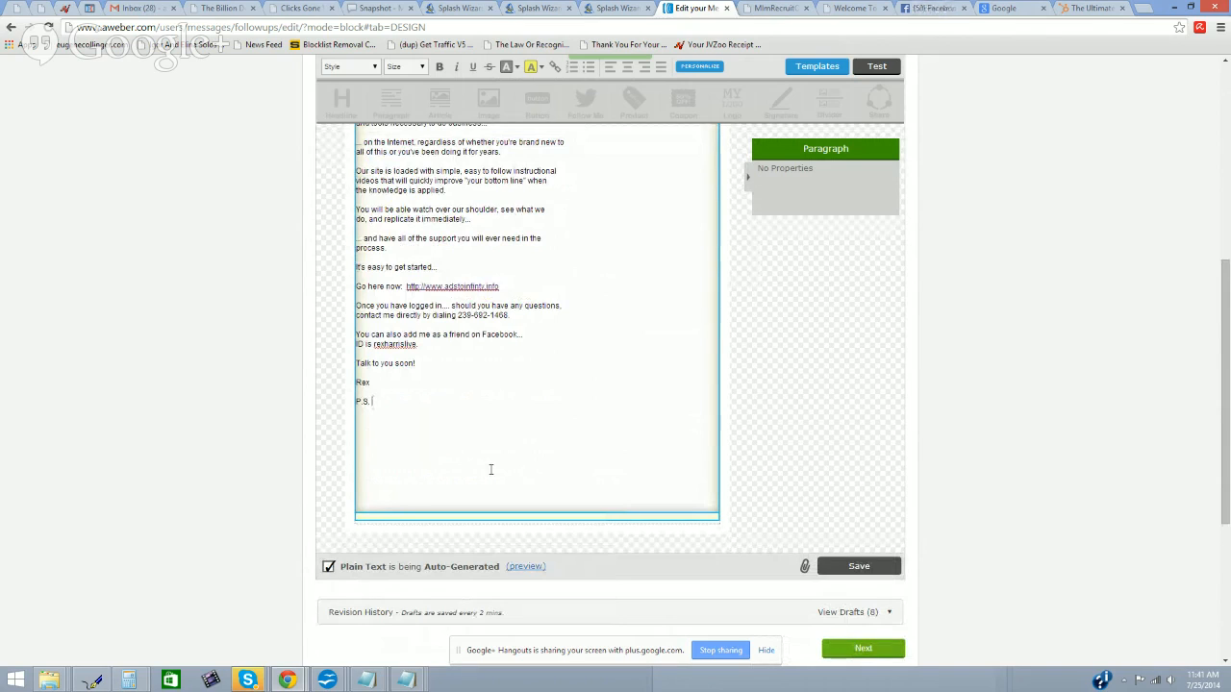
type(" Before I forget, here's the weekly hangout schedule")
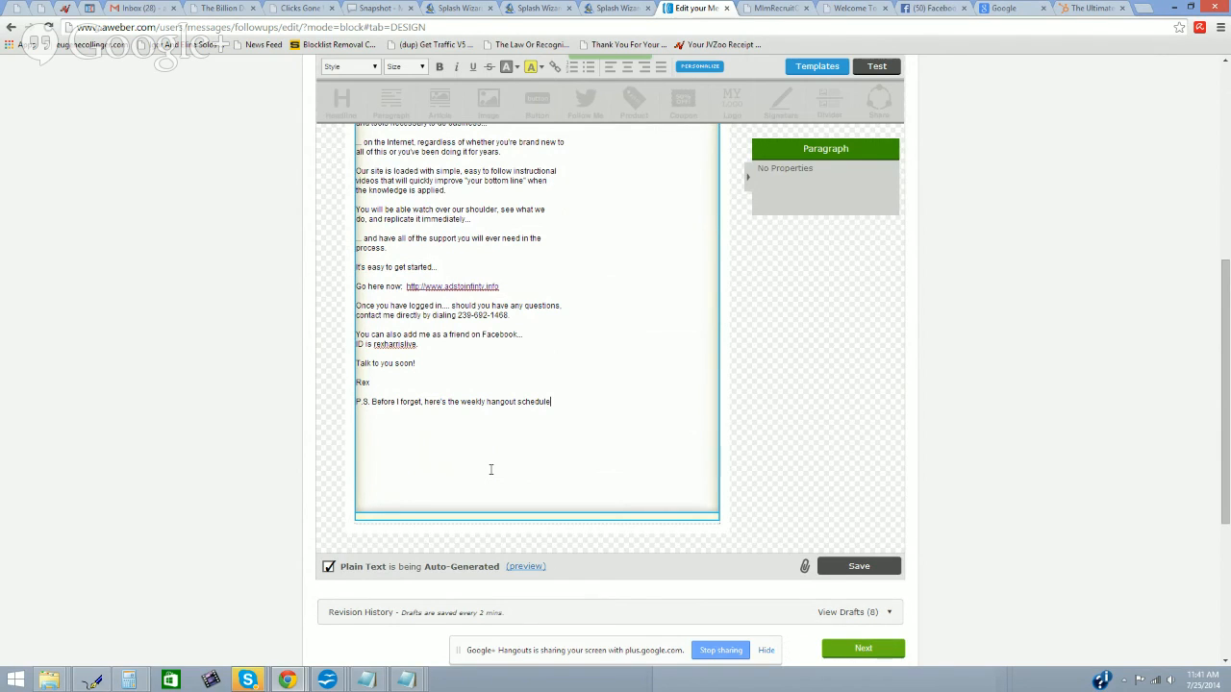
type(":")
key("Return")
Step: Type the Monday and Tuesday hangout times in EST, fixing the spelling of Tuesday
type("Monday and Te")
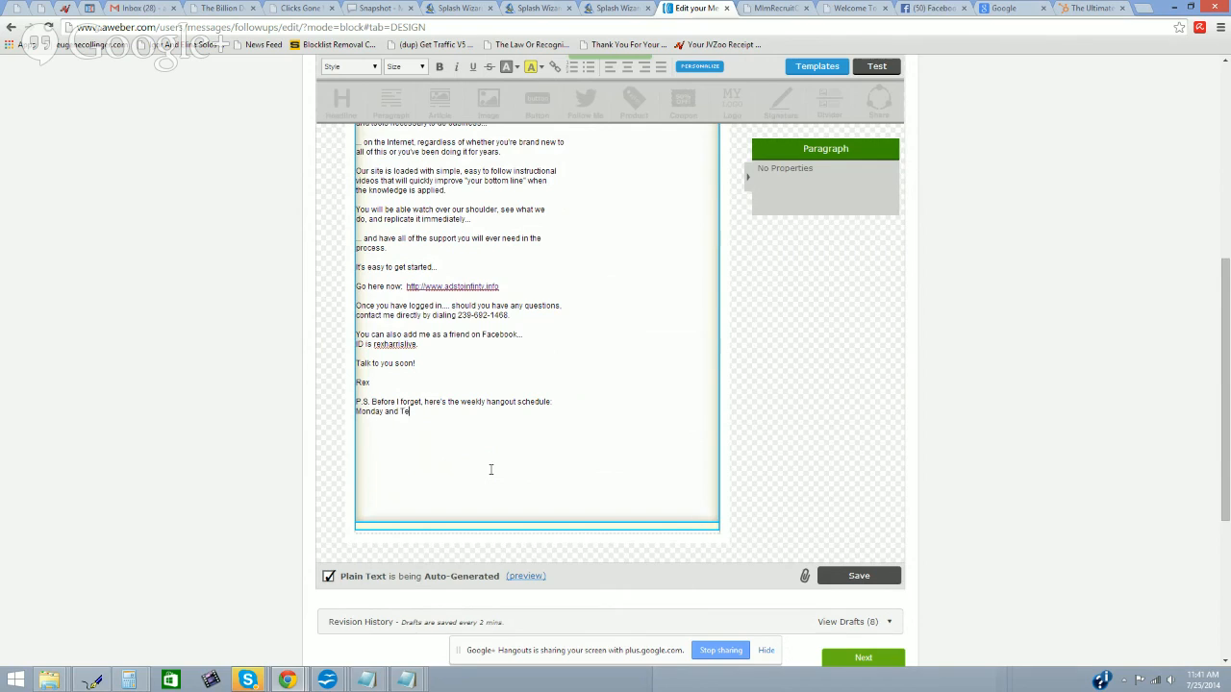
type("us")
key("BackSpace")
key("BackSpace")
type("usay")
key("BackSpace")
type("da")
key("BackSpace")
key("BackSpace")
type("dy")
right_click(491, 469)
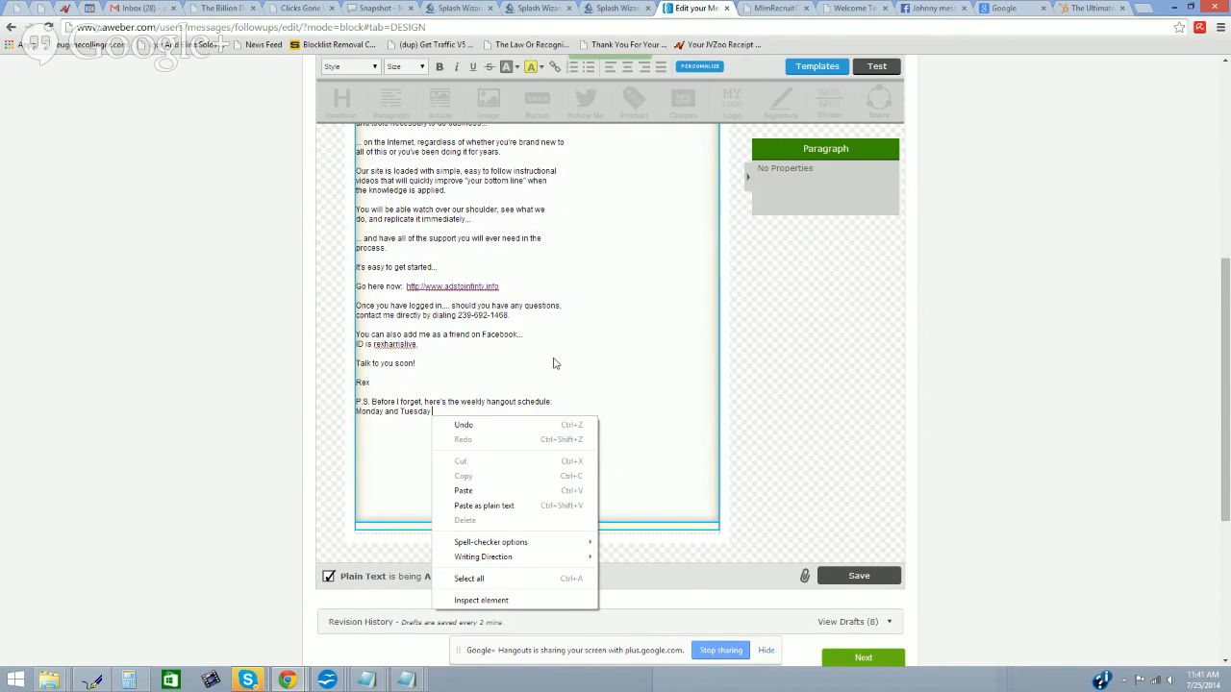
left_click(504, 389)
type("1 am and 3 pm")
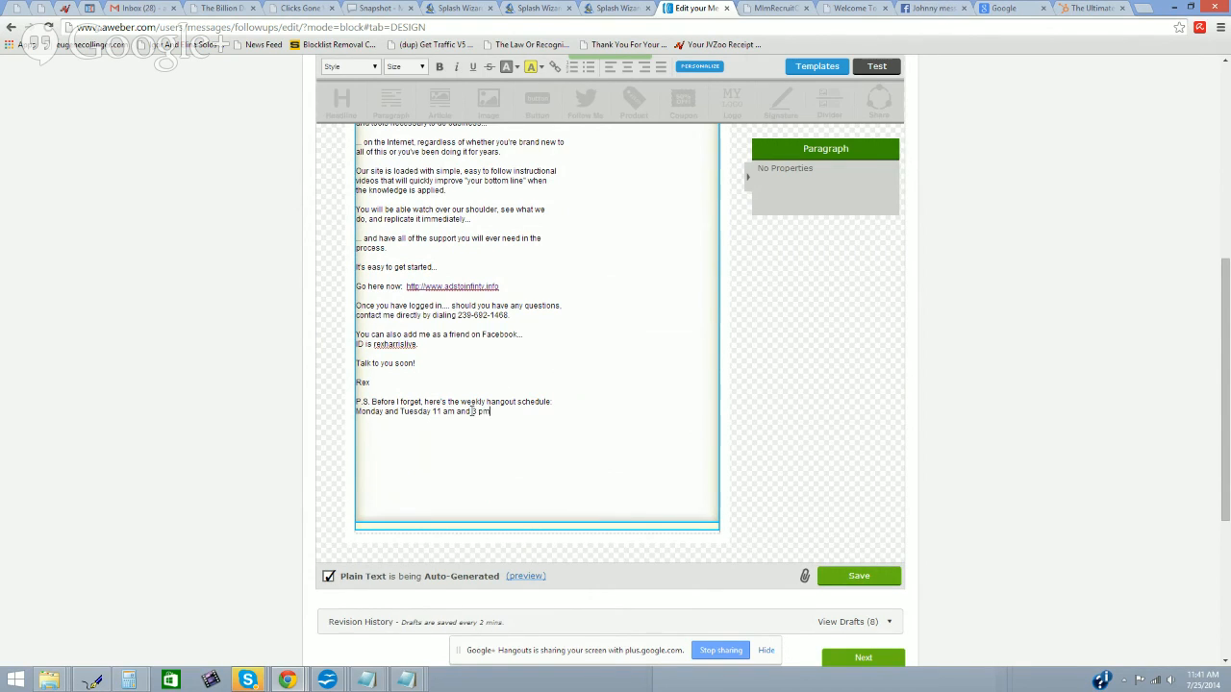
key("BackSpace")
key("BackSpace")
key("BackSpace")
key("BackSpace")
type("10")
type(" est.")
key("BackSpace")
key("BackSpace")
key("BackSpace")
key("BackSpace")
type("EST, Wednesday")
key("Return")
type("and Thursday 11 and")
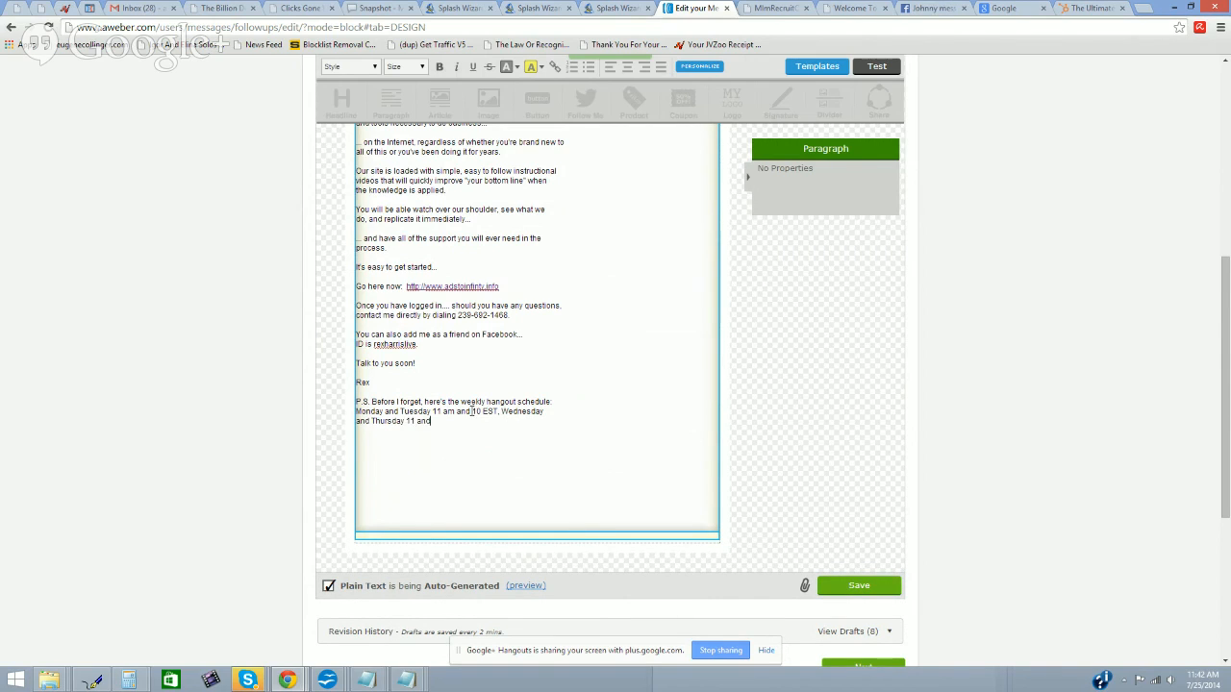
key("BackSpace")
type("m and 3 pm EST.  The a")
key("BackSpace")
key("BackSpace")
key("BackSpace")
key("BackSpace")
type("The URL is")
key("shift+Return")
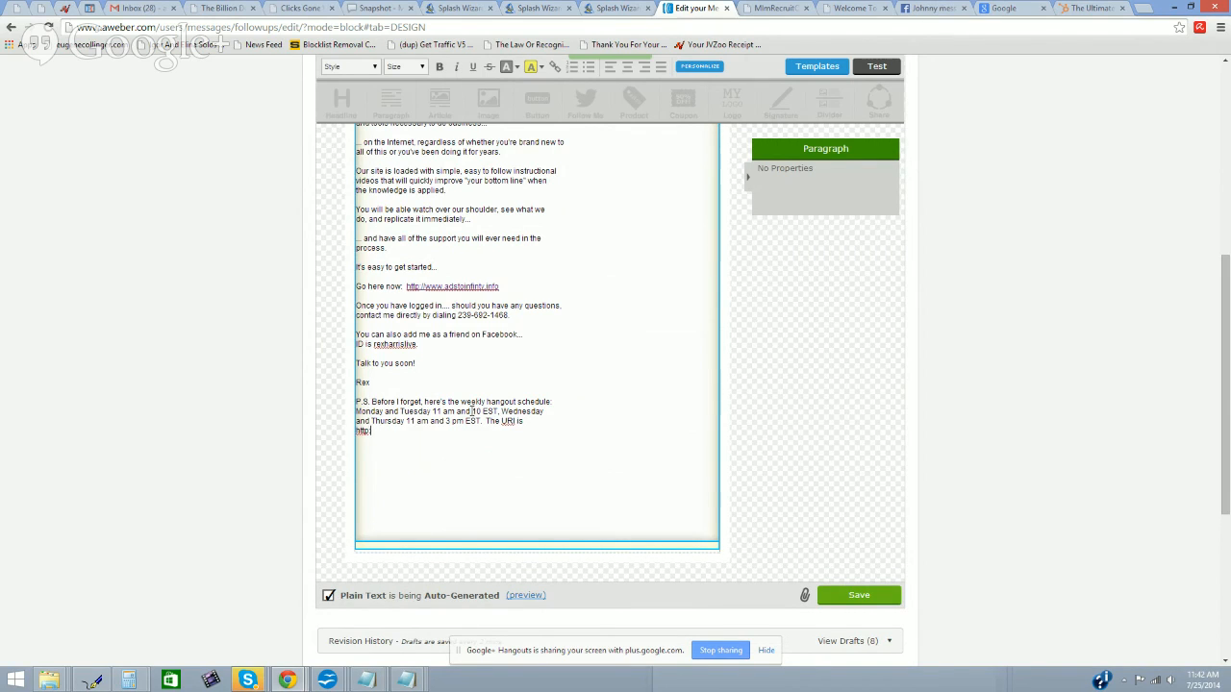
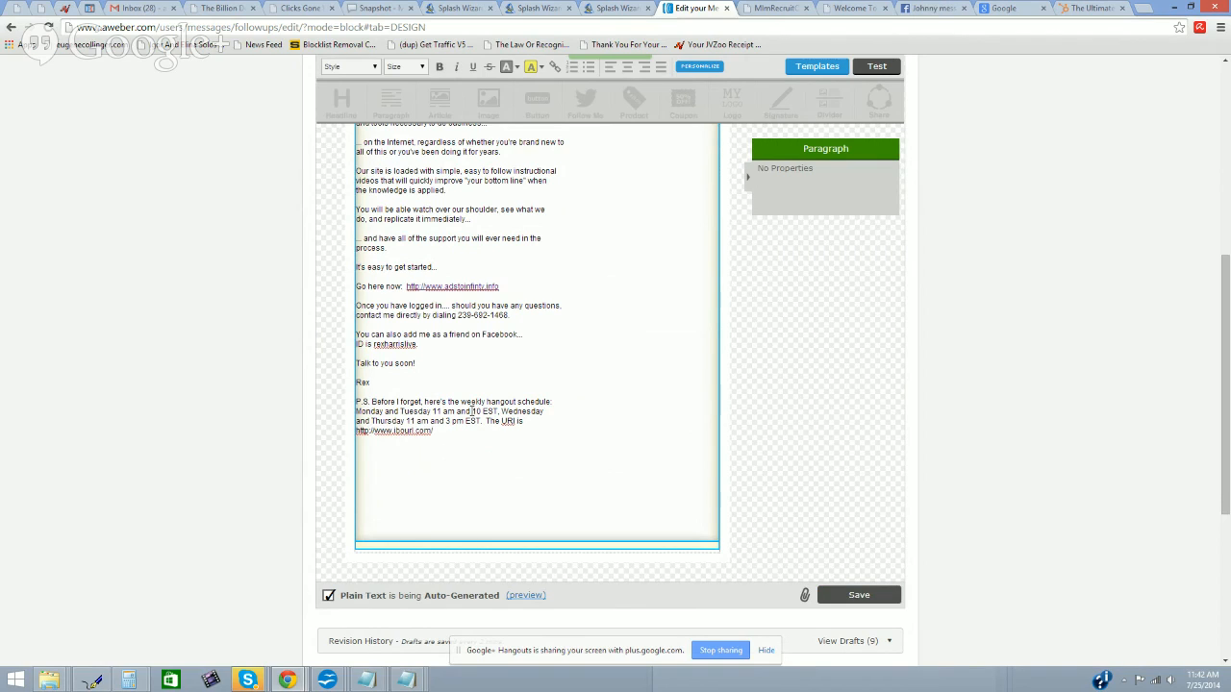
left_click_drag(456, 430, 351, 429)
right_click(371, 430)
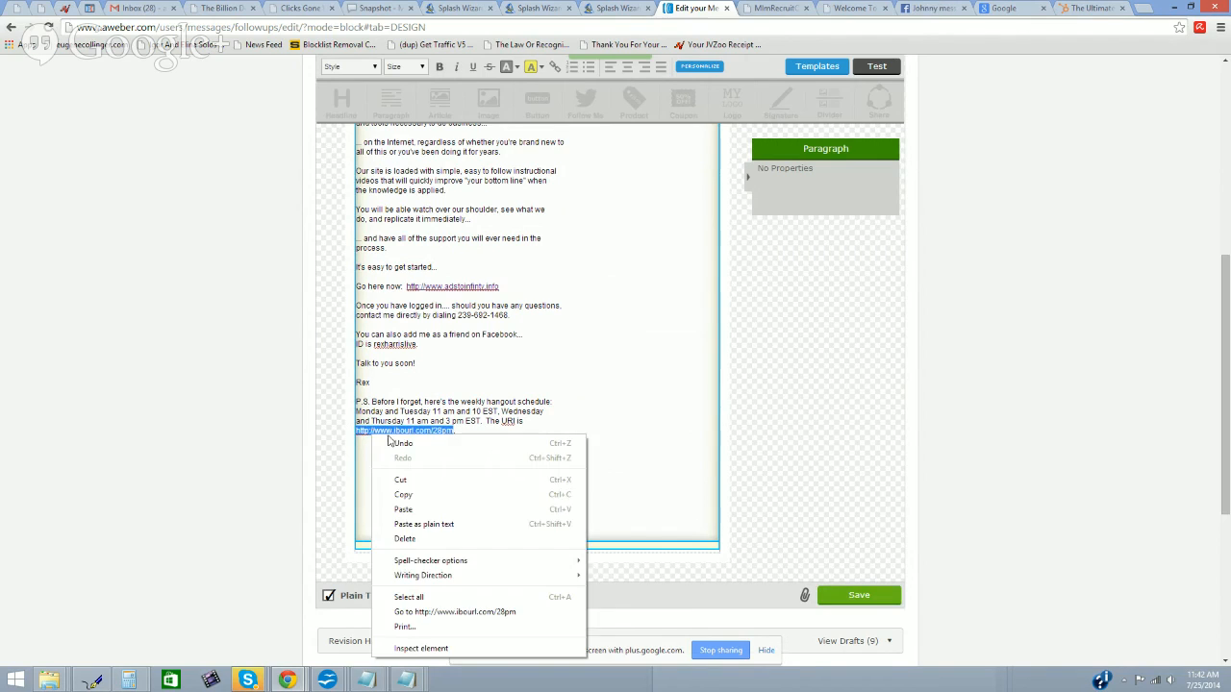
left_click(416, 496)
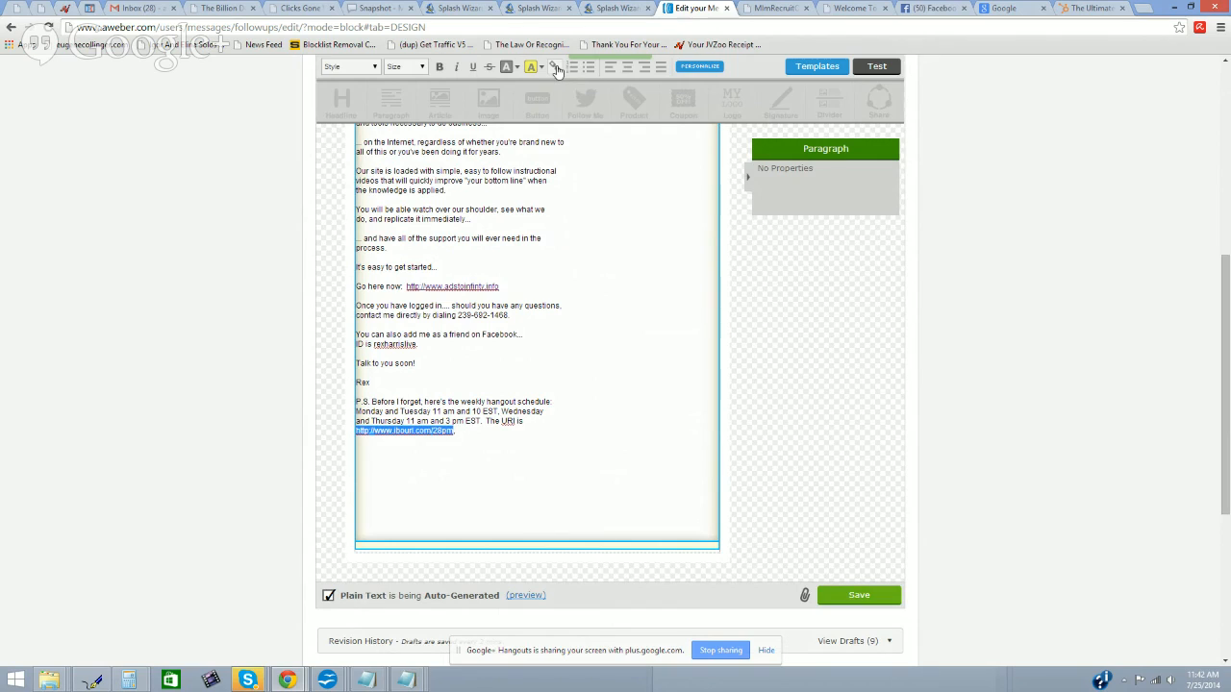
left_click(555, 67)
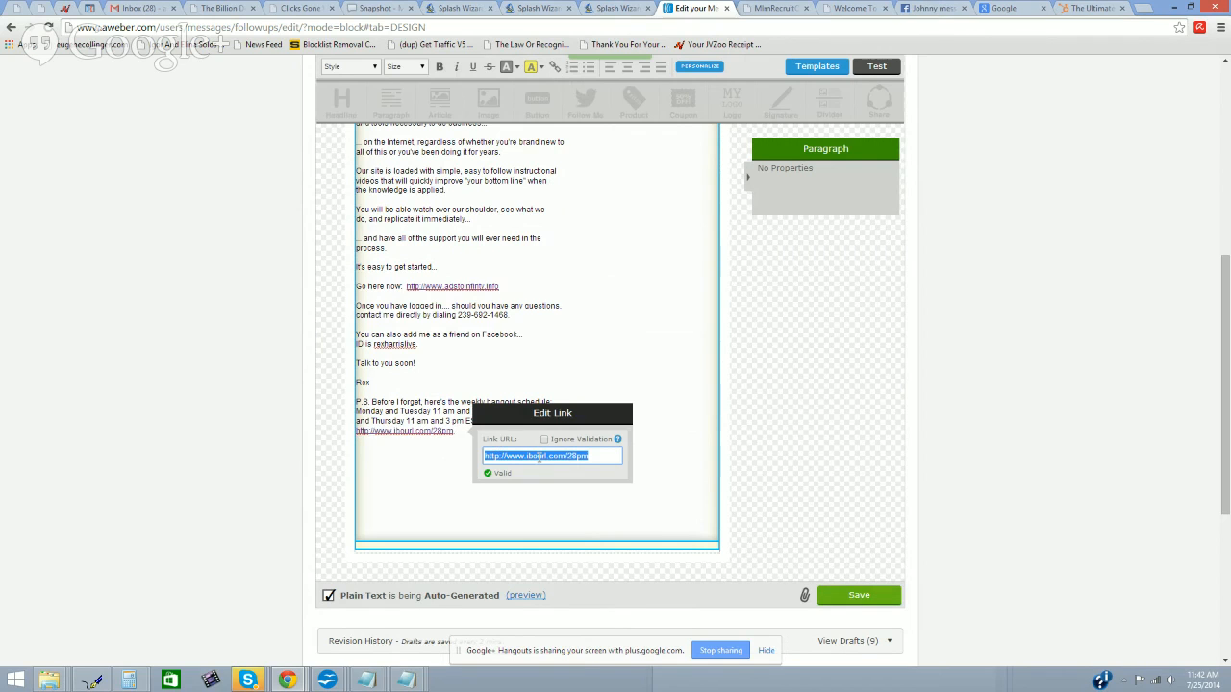
left_click(602, 360)
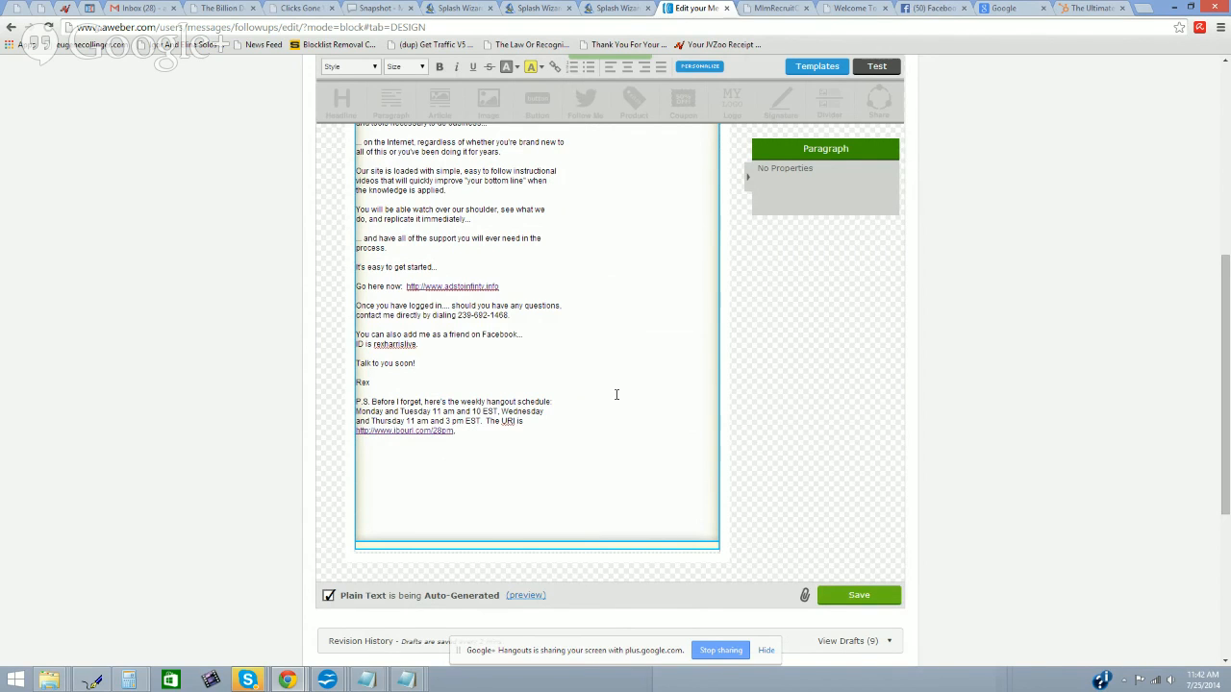
scroll(617, 395, "up", 6)
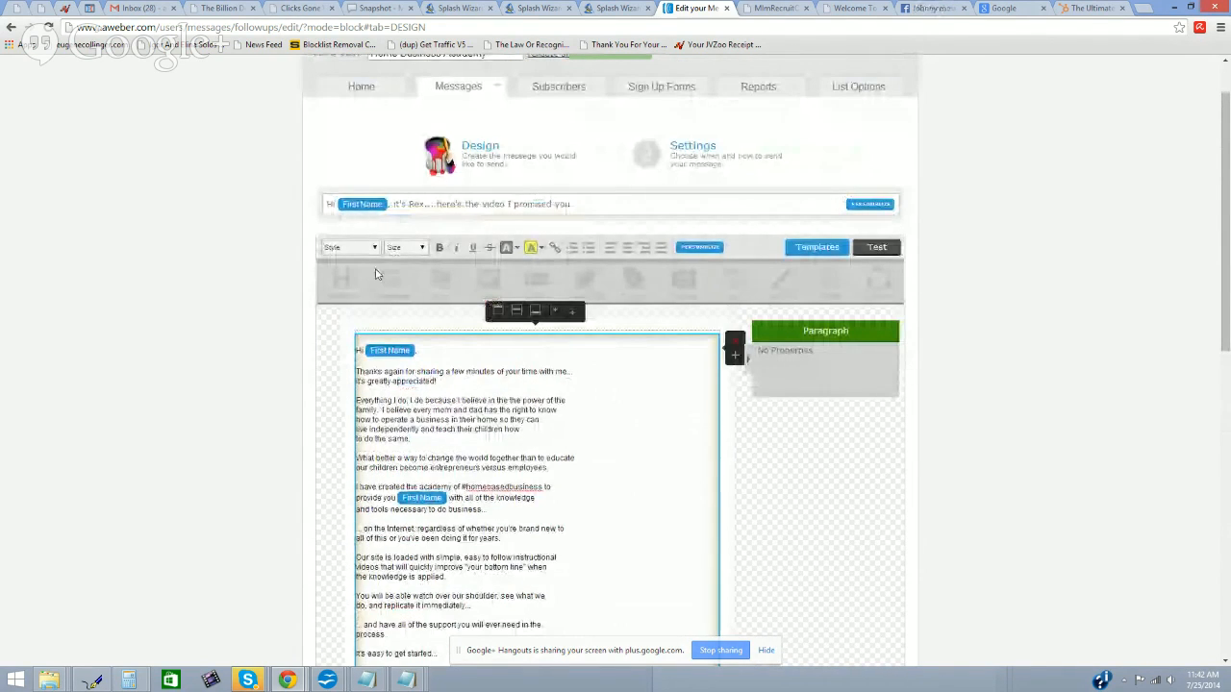
Step: Save the message via Save, Next and Save & Exit, then bring the Splash Wizard page forward
scroll(458, 337, "down", 3)
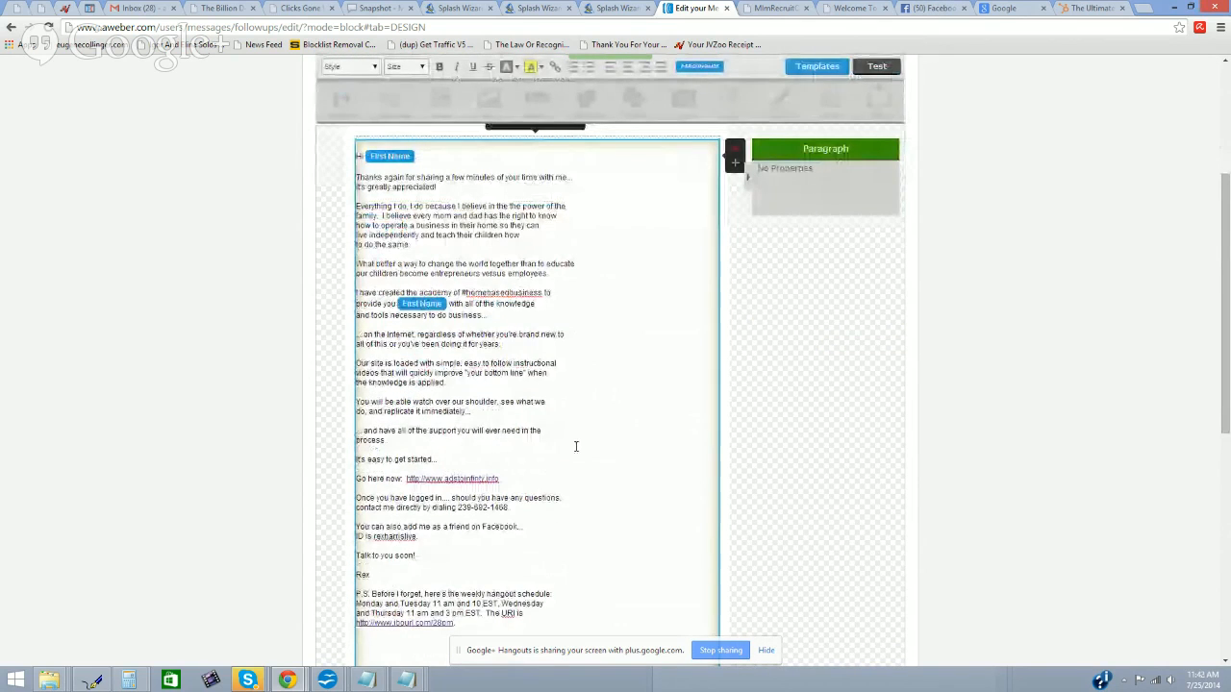
scroll(576, 445, "up", 2)
scroll(576, 444, "down", 4)
scroll(575, 443, "up", 1)
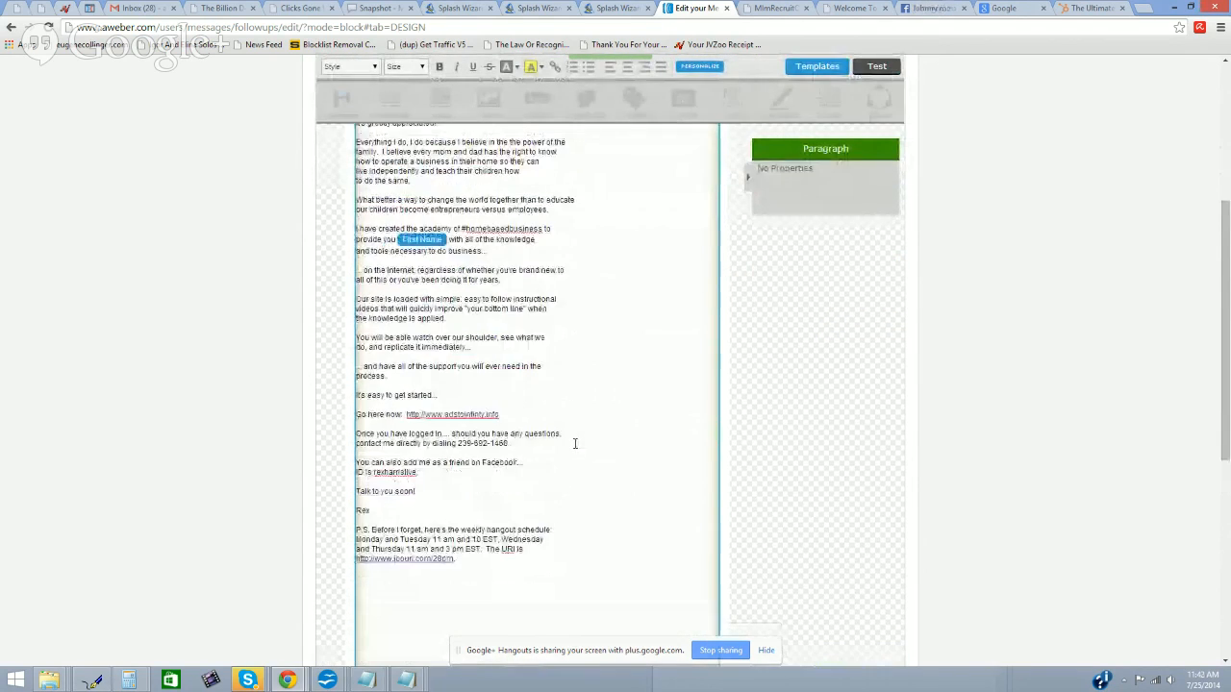
scroll(575, 444, "up", 3)
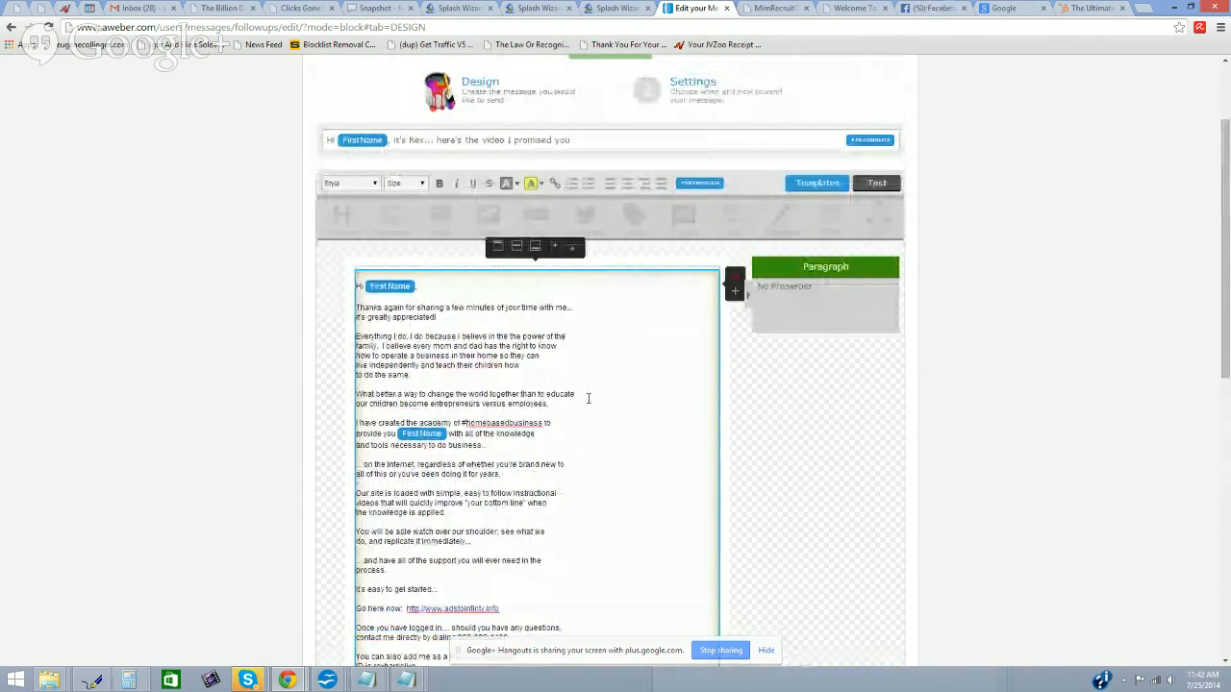
scroll(588, 398, "down", 10)
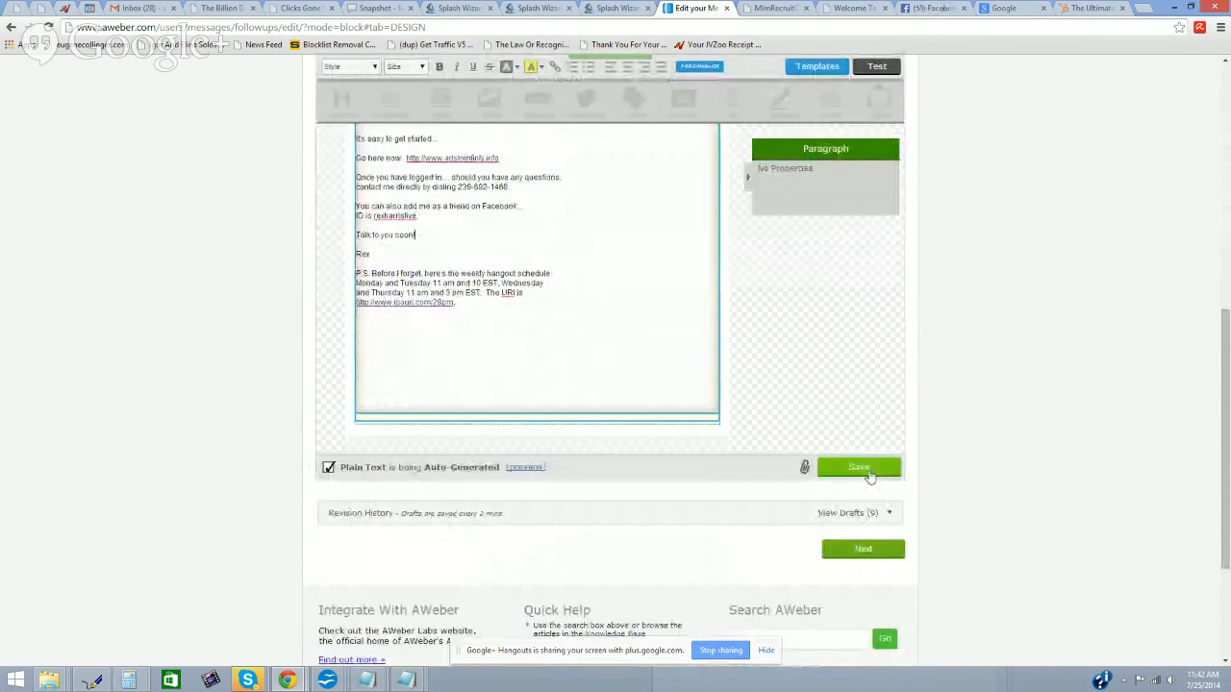
left_click(866, 469)
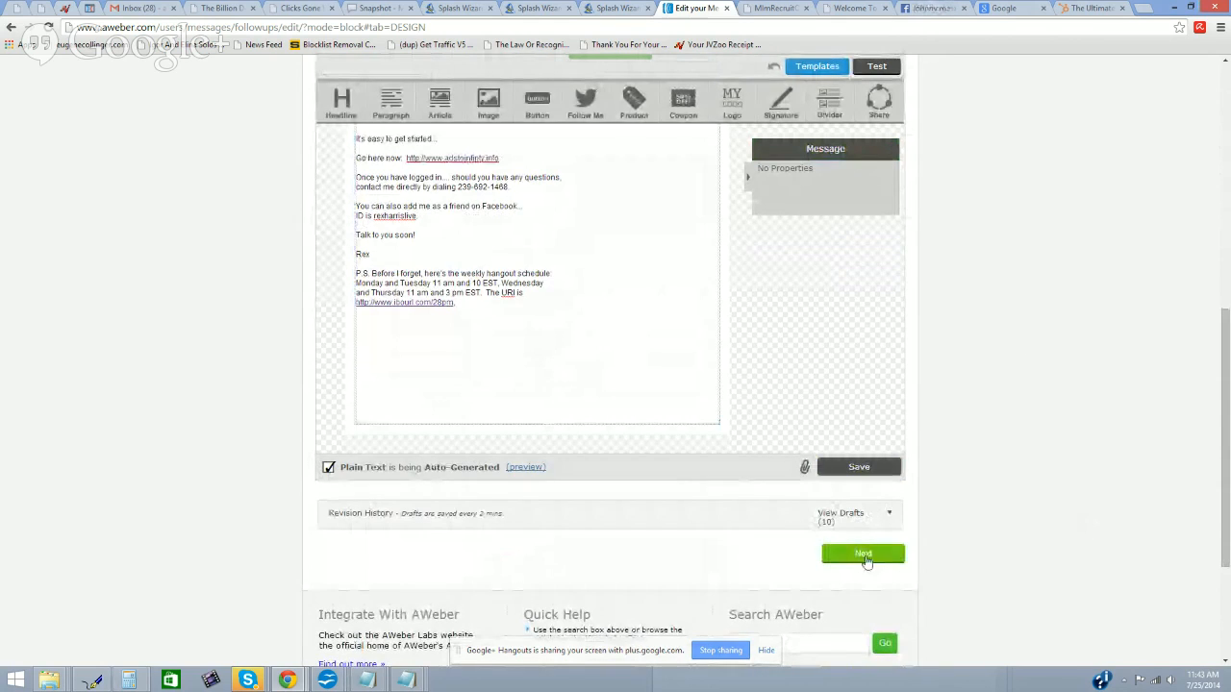
left_click(863, 555)
left_click(868, 349)
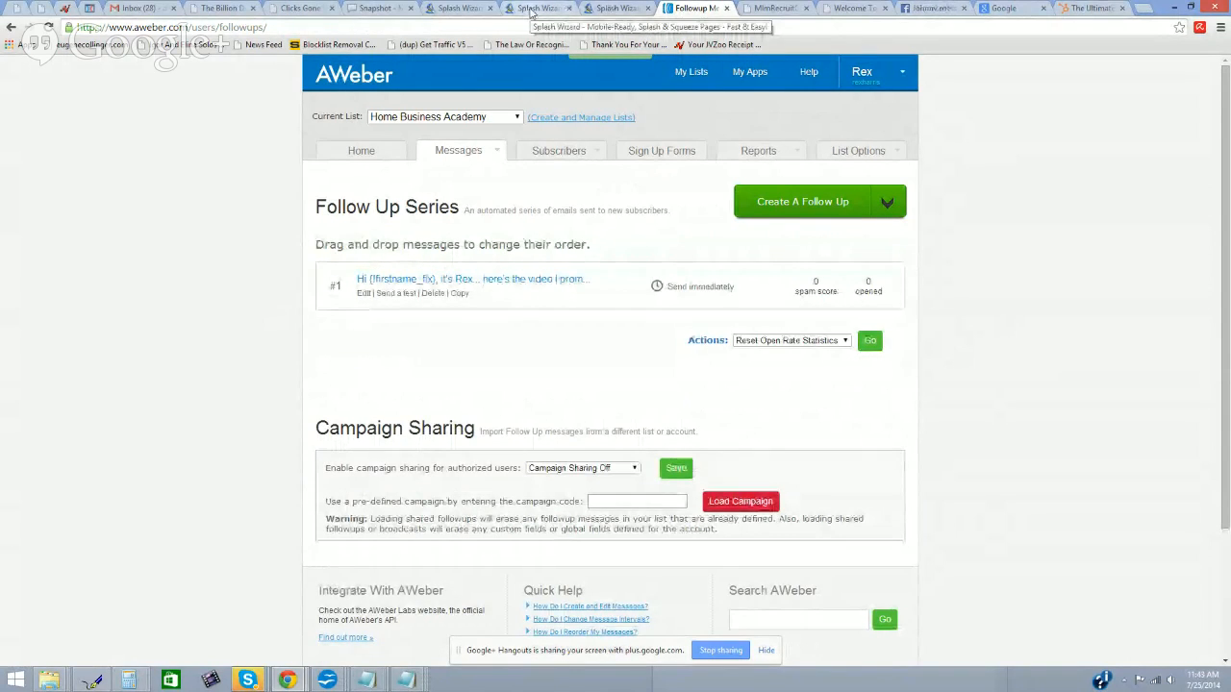
left_click(532, 12)
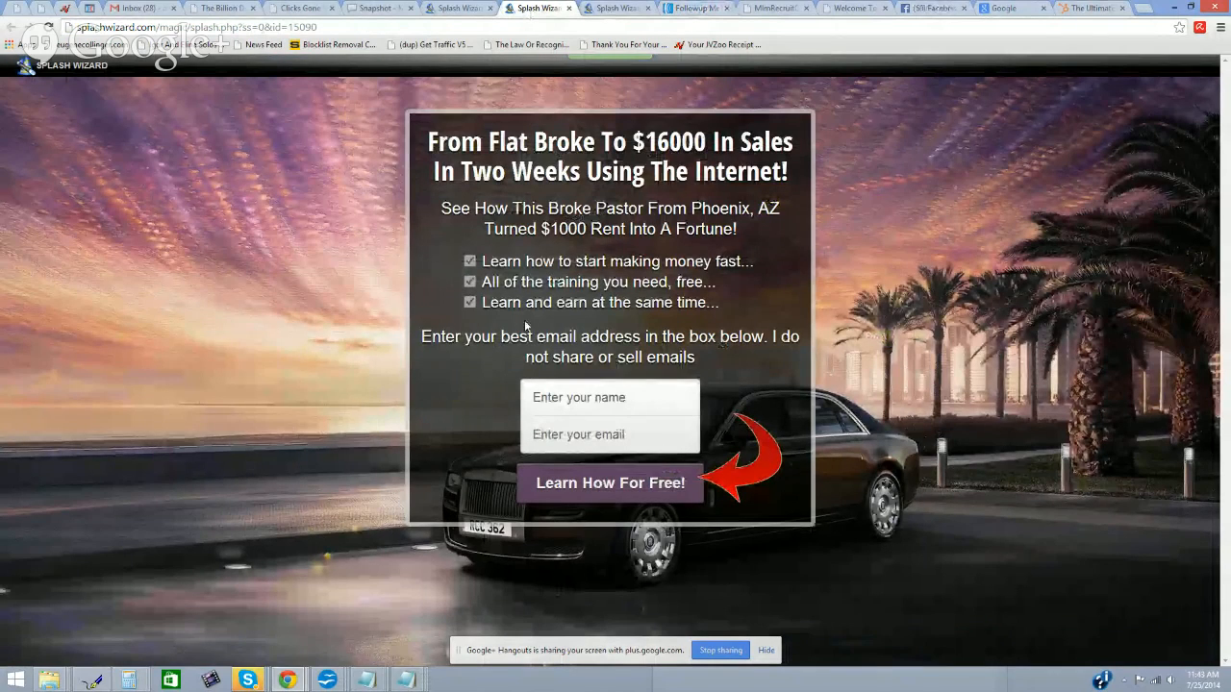
Step: Check the Splash Wizard thank-you page's email reminder, then return to AWeber's Follow Up Series
left_click(678, 11)
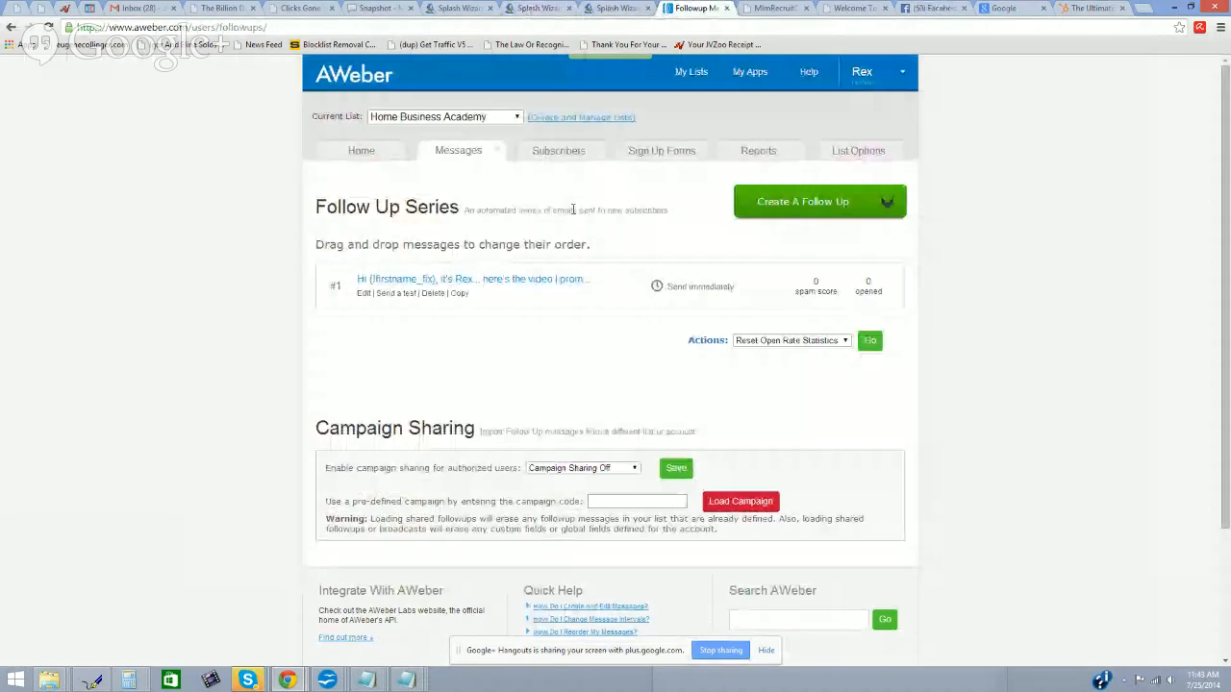
left_click(616, 11)
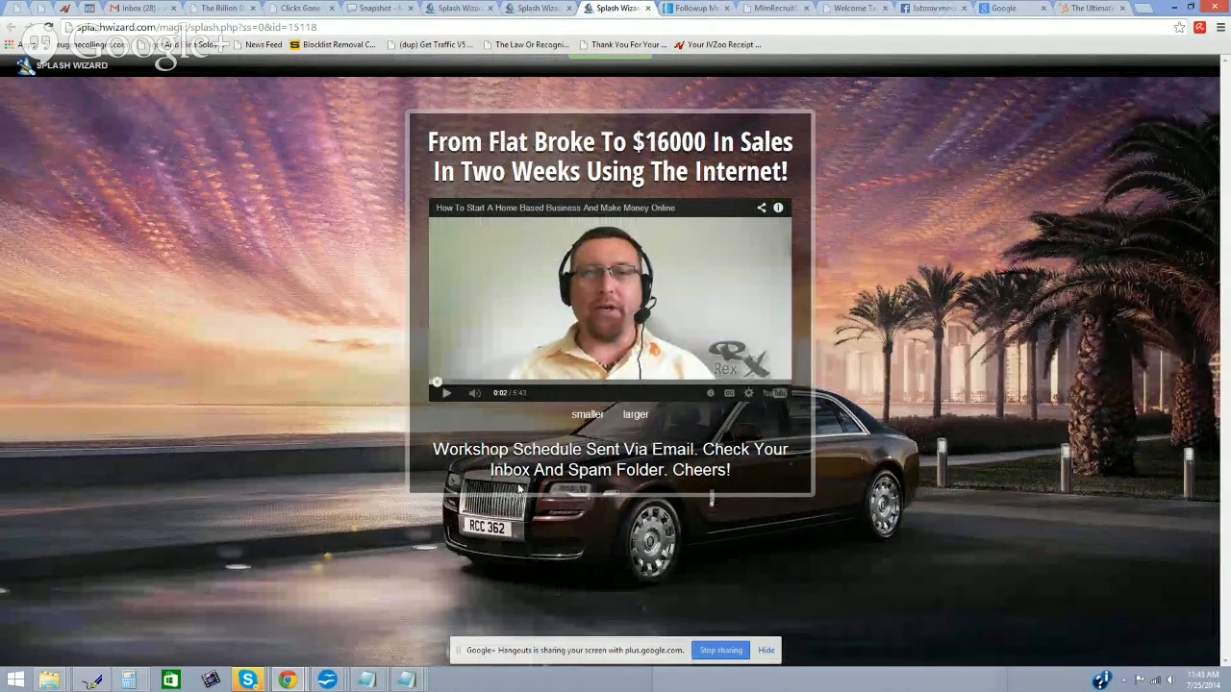
left_click_drag(490, 470, 664, 470)
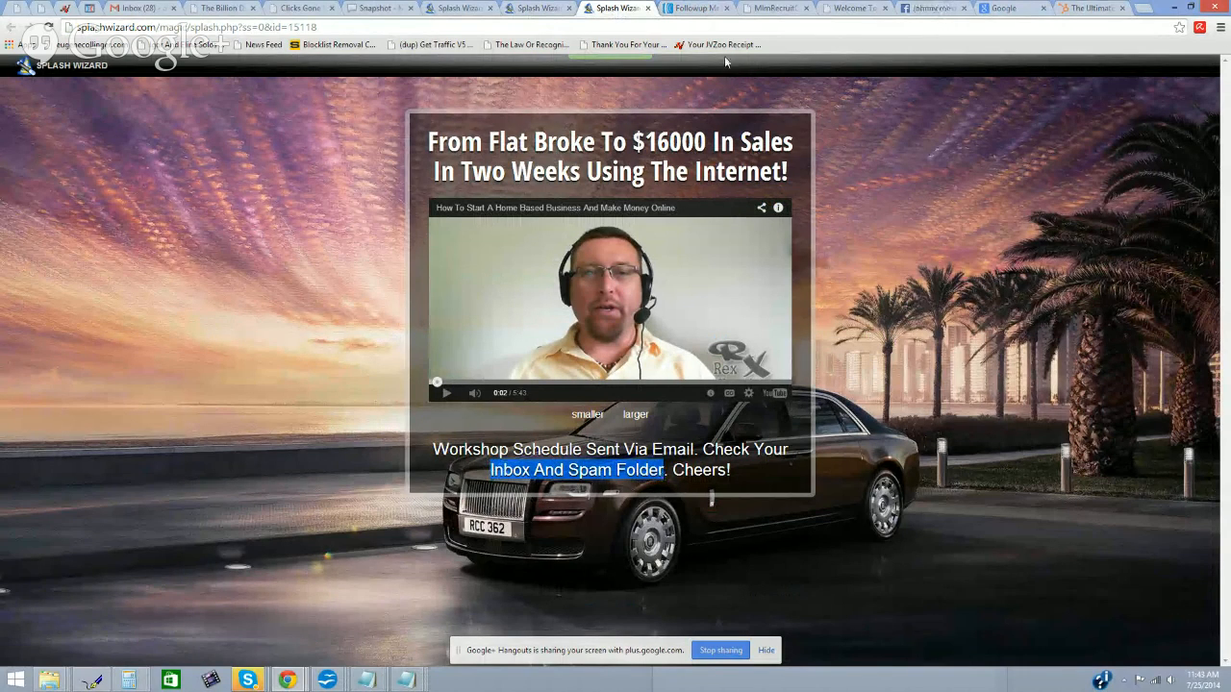
left_click(710, 14)
mouse_move(567, 158)
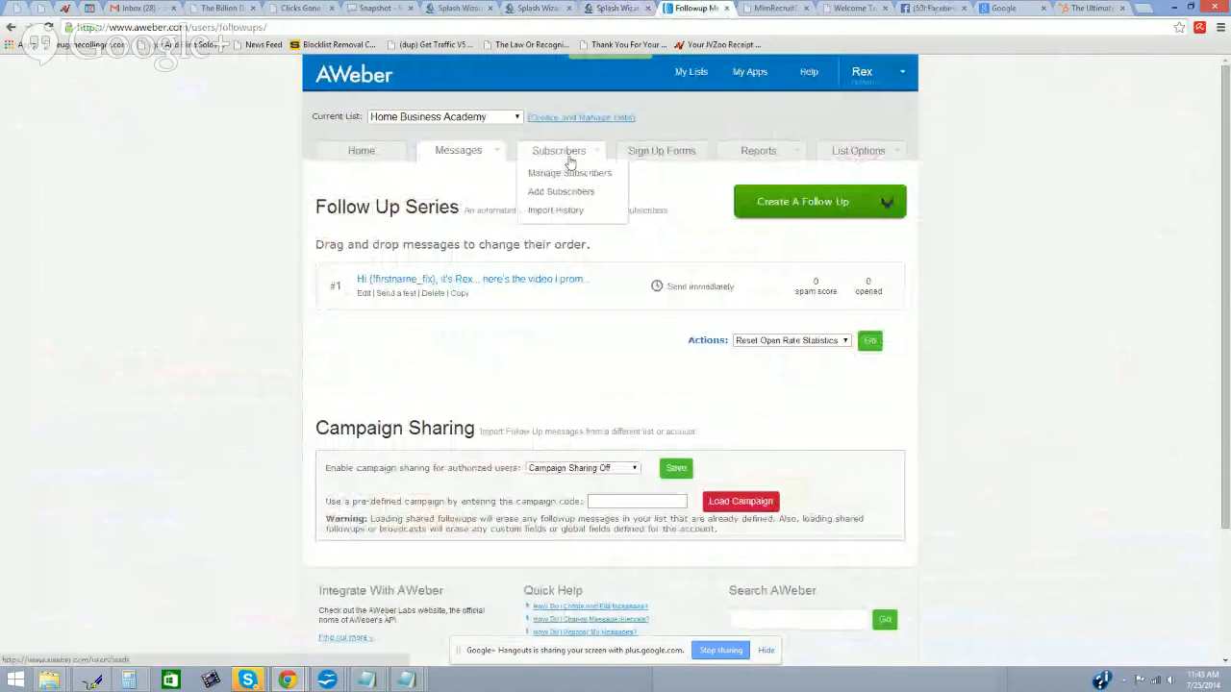
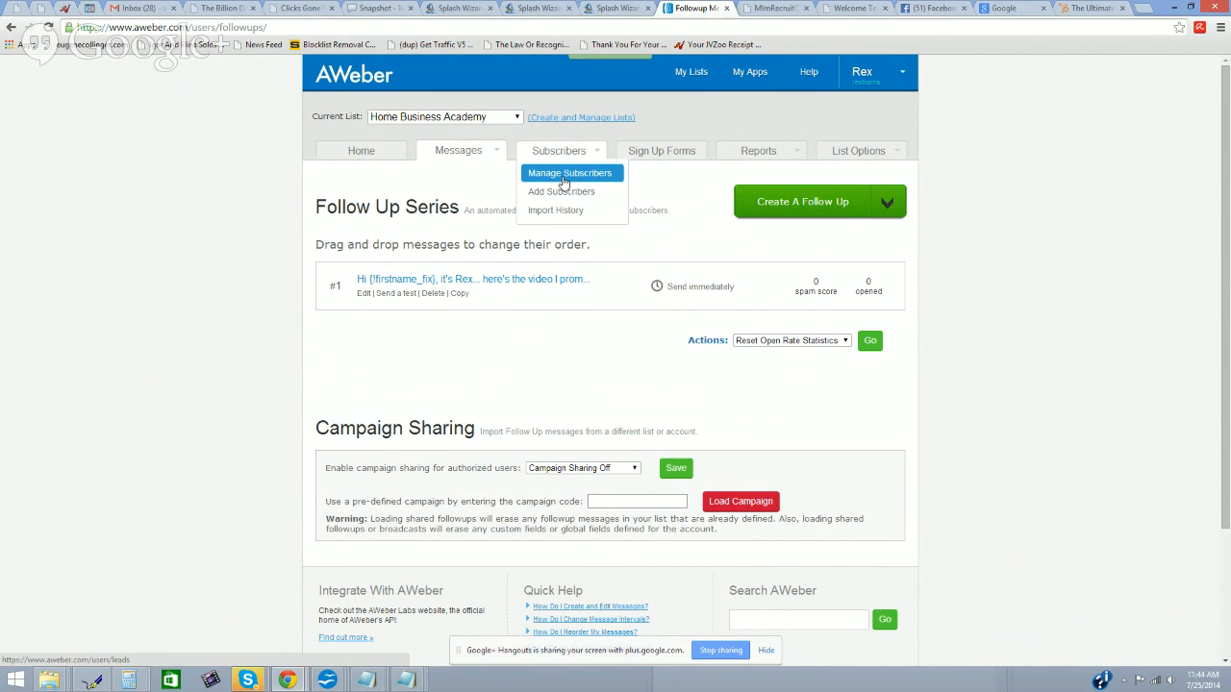
Step: Go to Sign Up Forms and start creating the first sign-up form
left_click(677, 162)
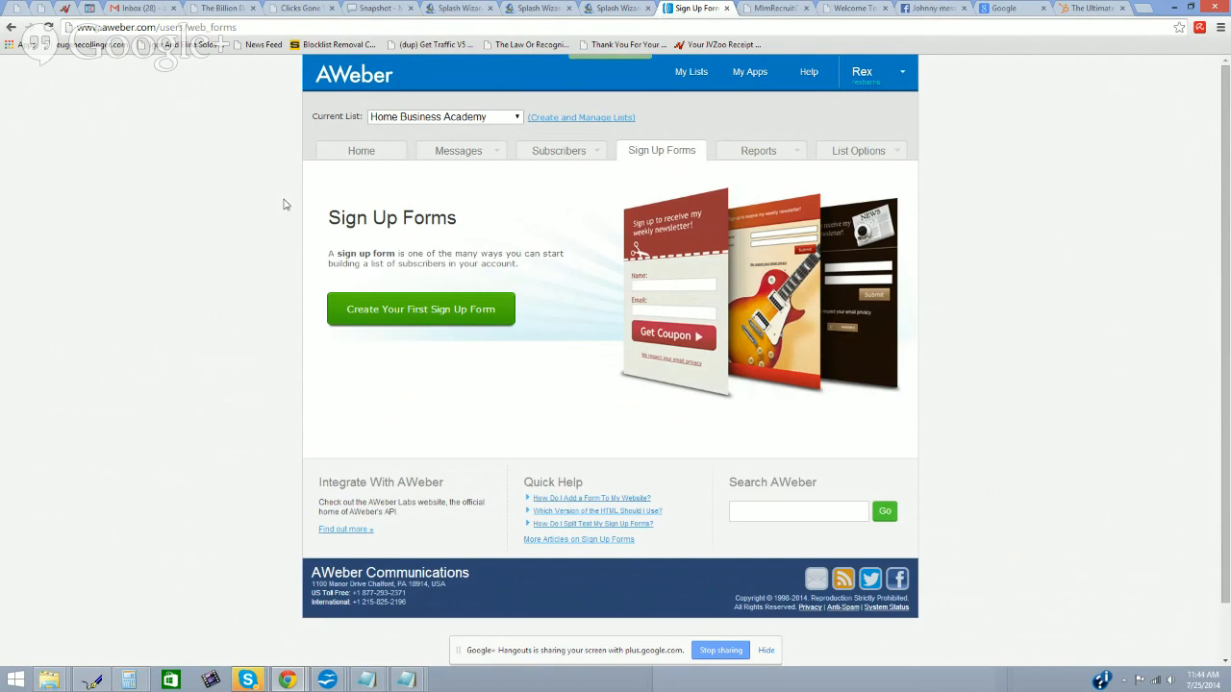
left_click(425, 318)
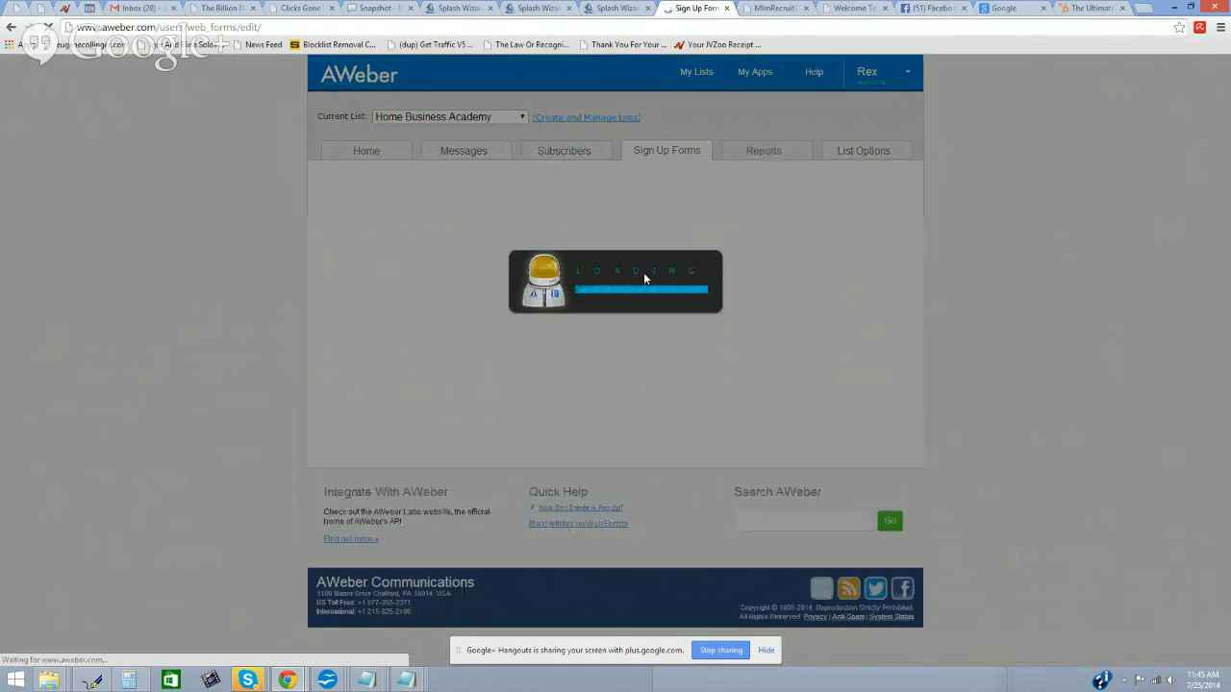
scroll(1039, 300, "down", 2)
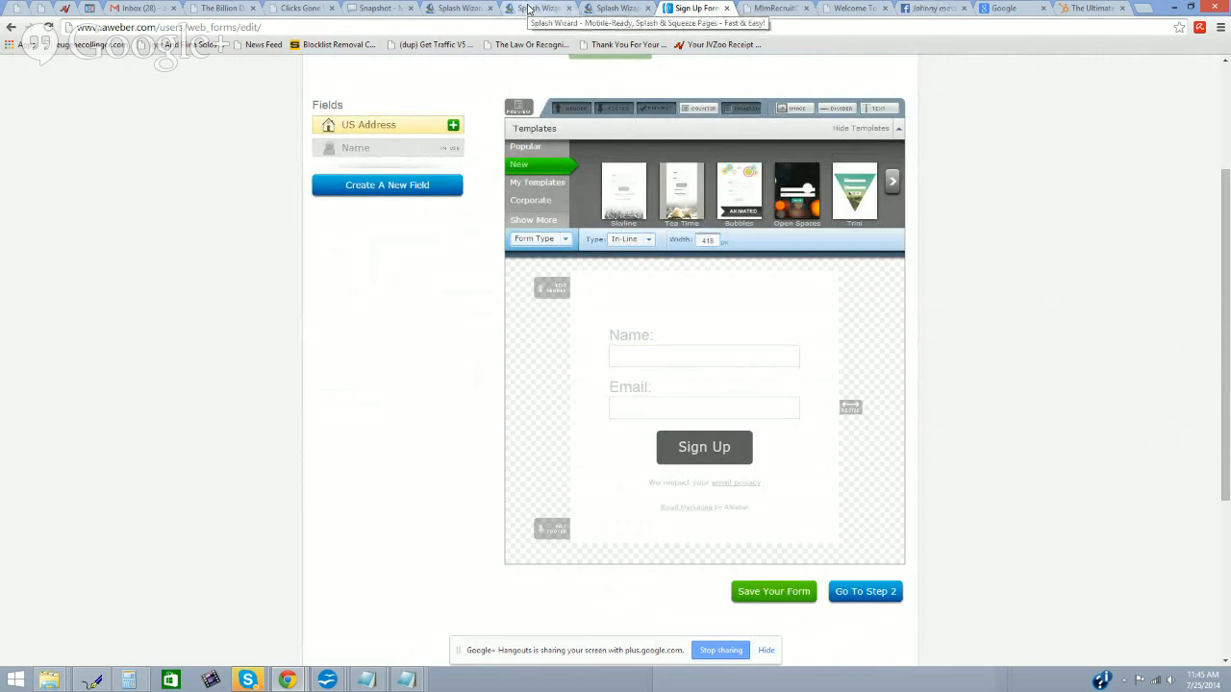
Step: Compare with the Splash Wizard pages, then delete the form's header image
left_click(528, 9)
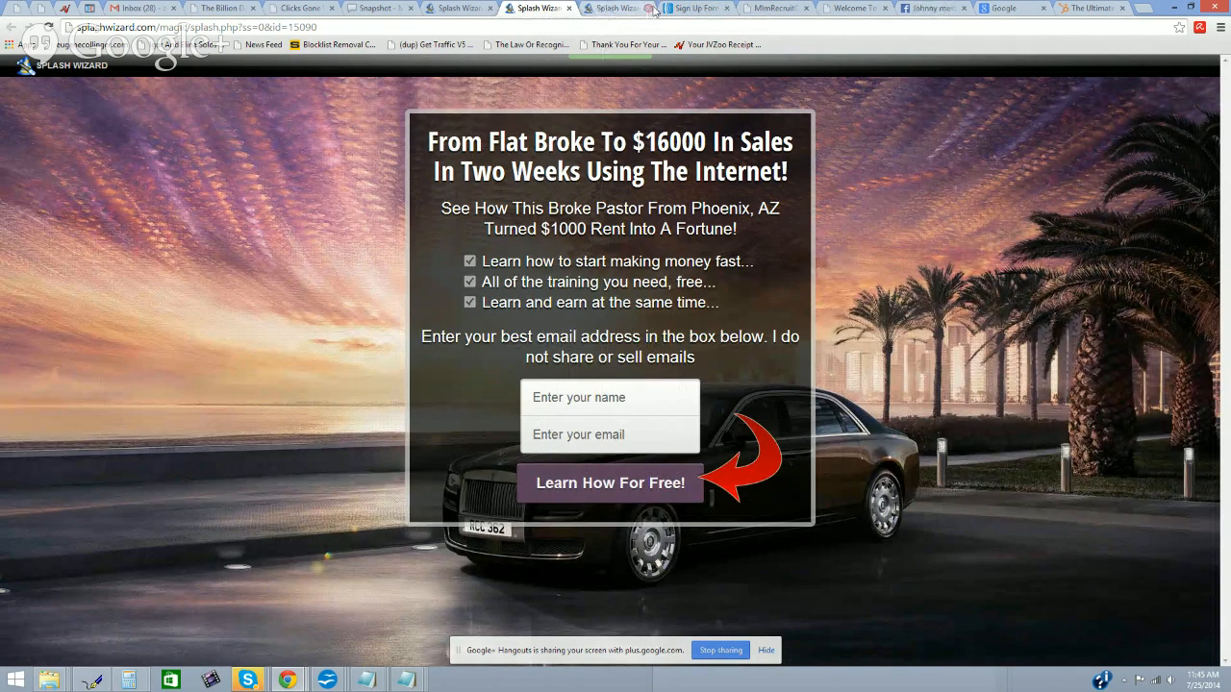
left_click(687, 11)
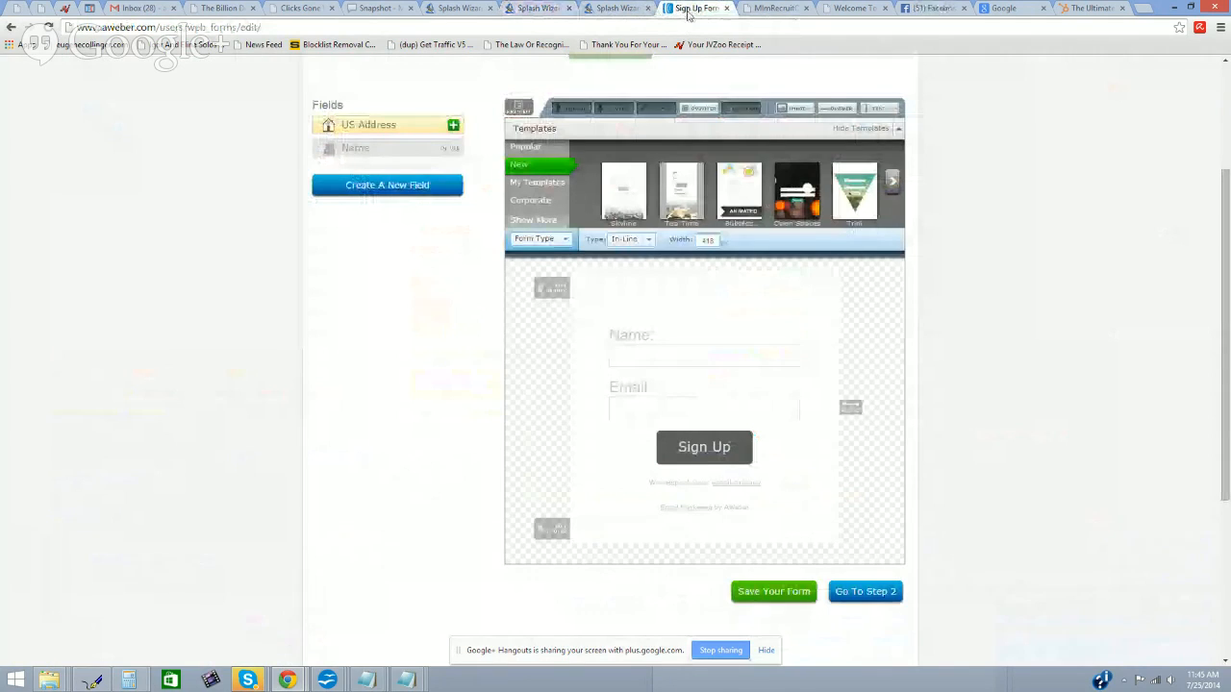
left_click(623, 9)
left_click(524, 9)
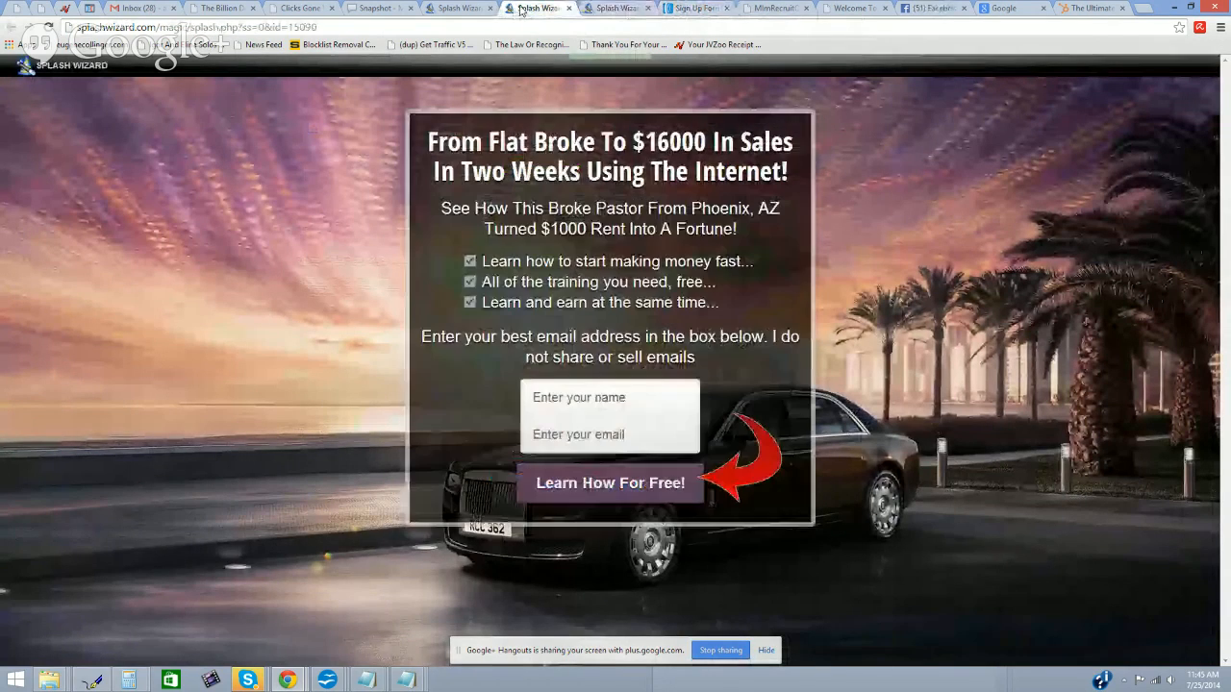
left_click(685, 11)
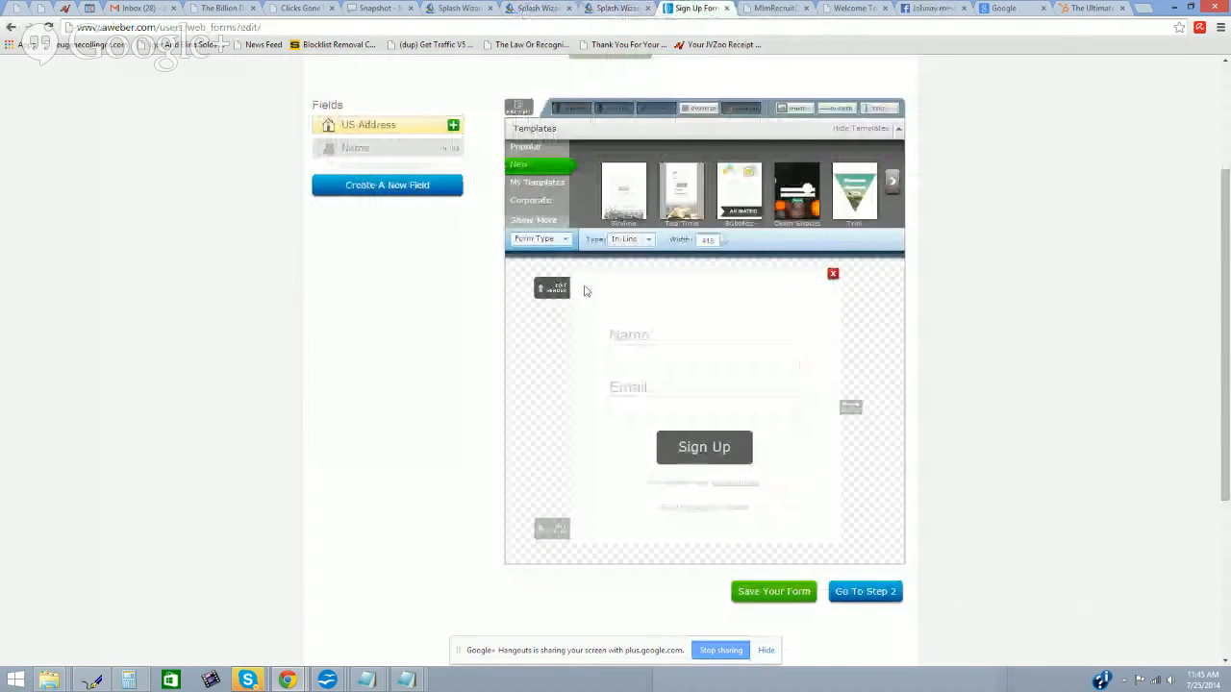
left_click(833, 277)
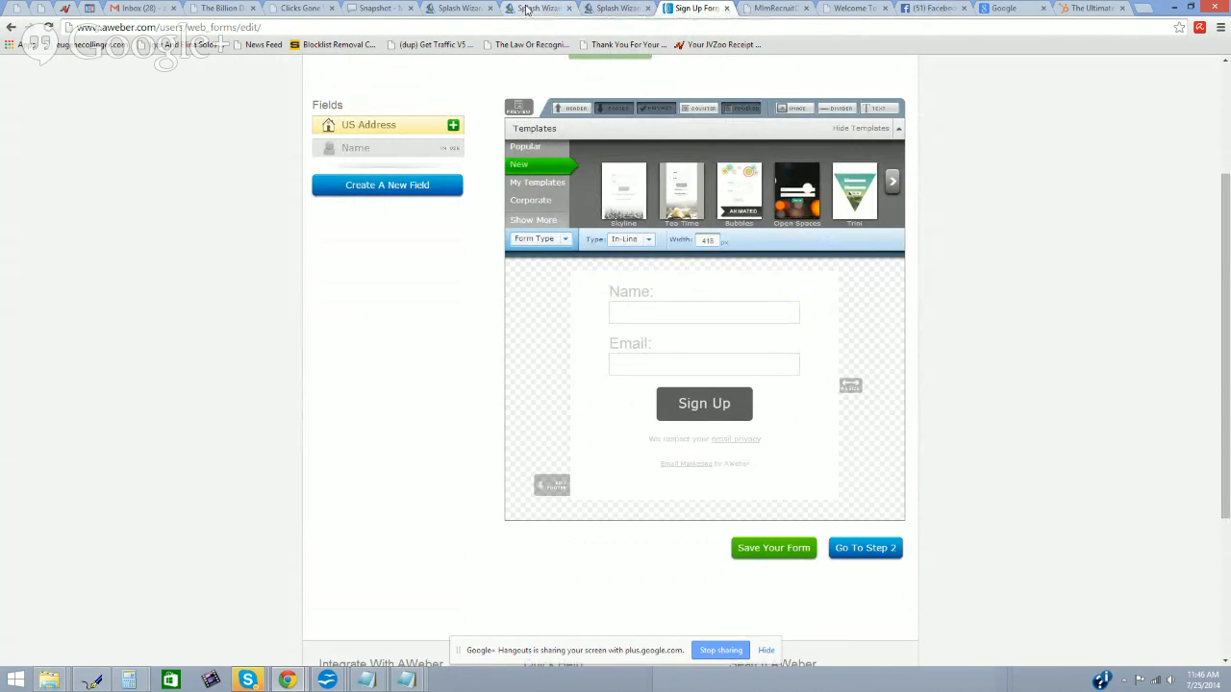
Step: Make the Name field optional by unchecking Required and saving the field
left_click(527, 10)
left_click(604, 402)
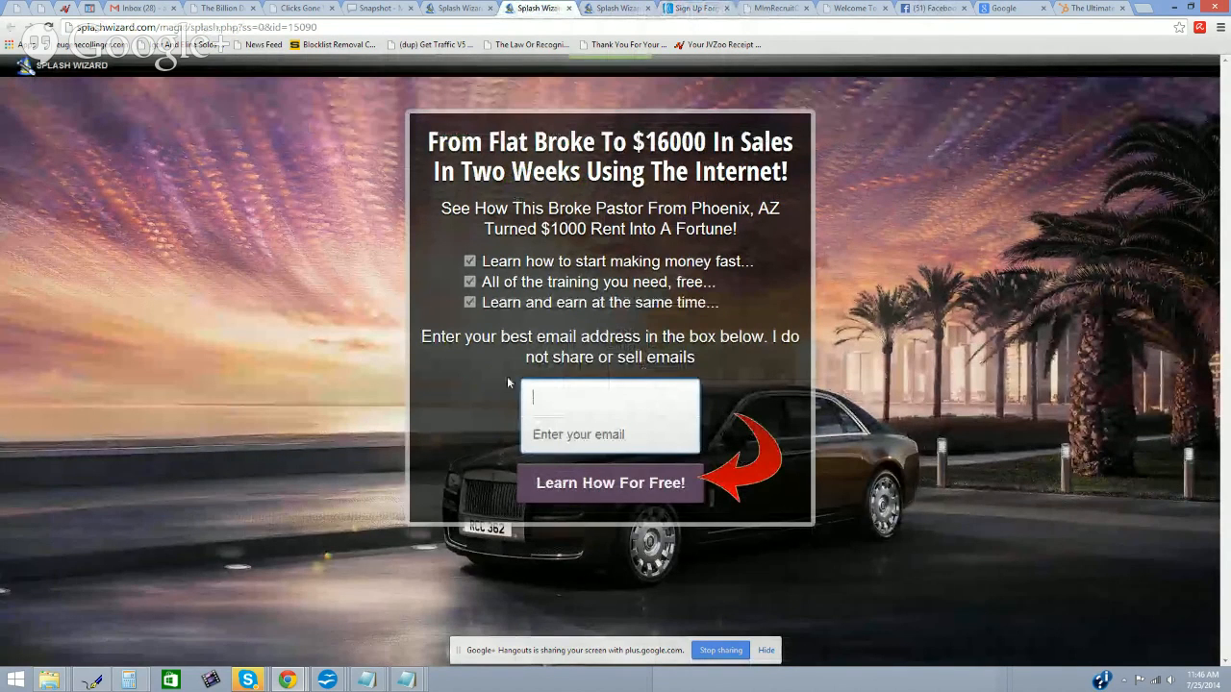
left_click(688, 10)
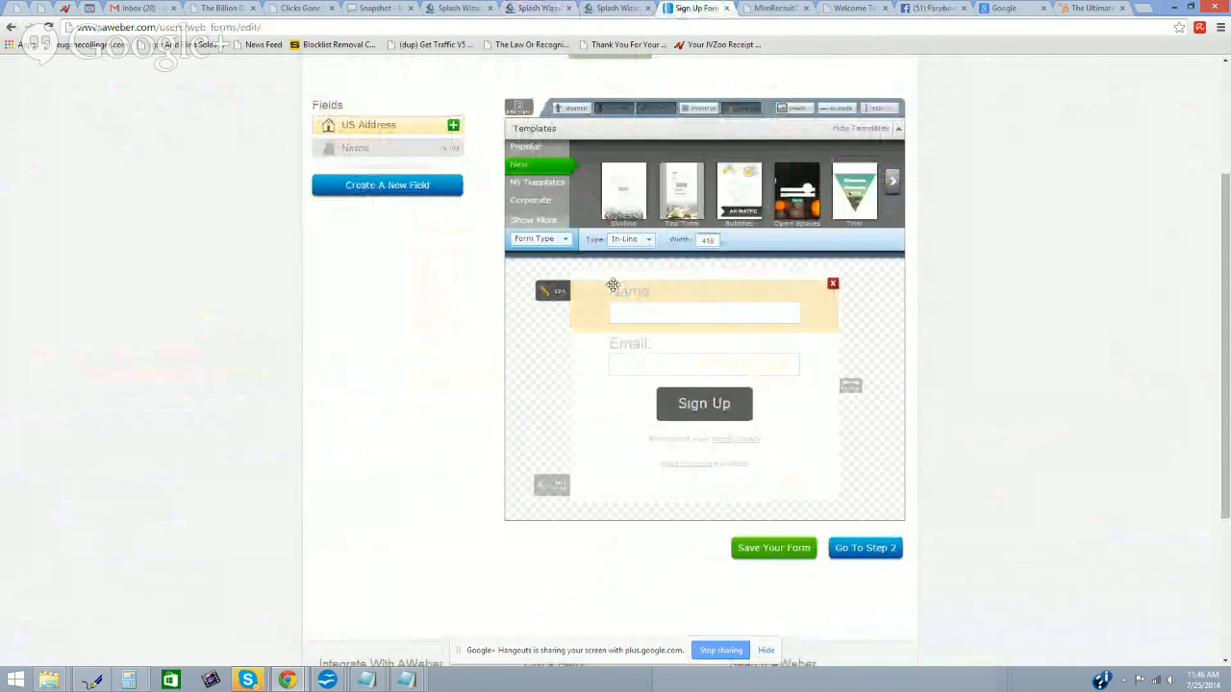
left_click(554, 291)
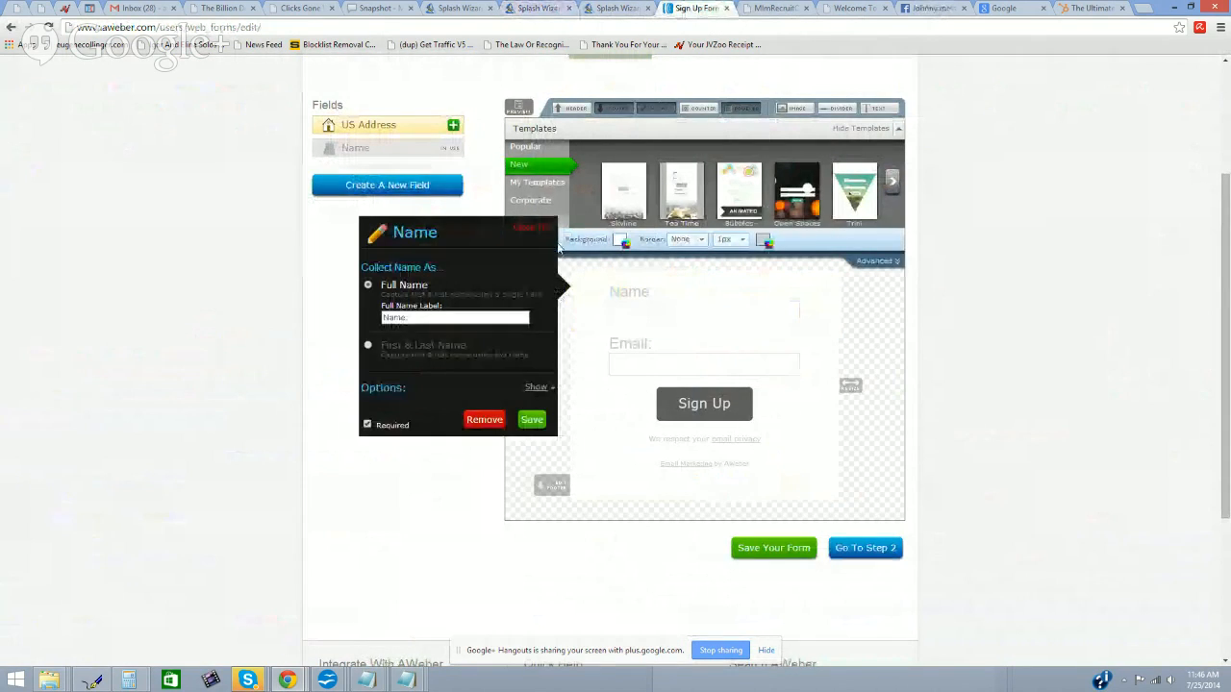
left_click(369, 425)
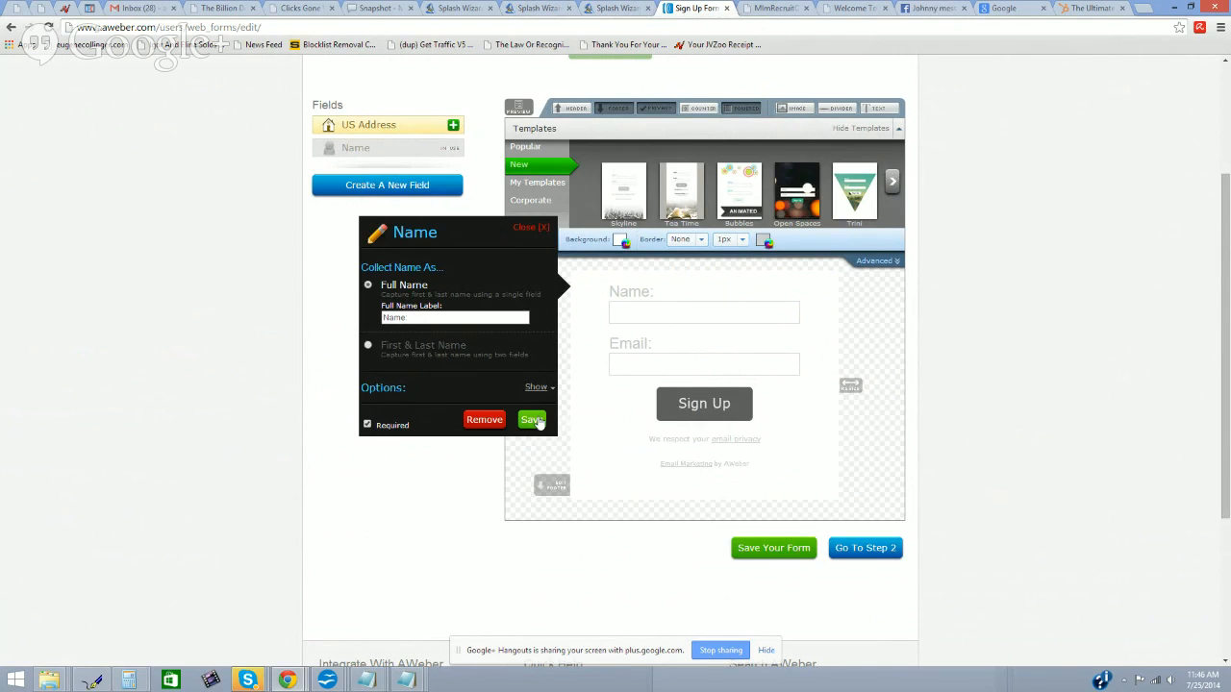
left_click(533, 420)
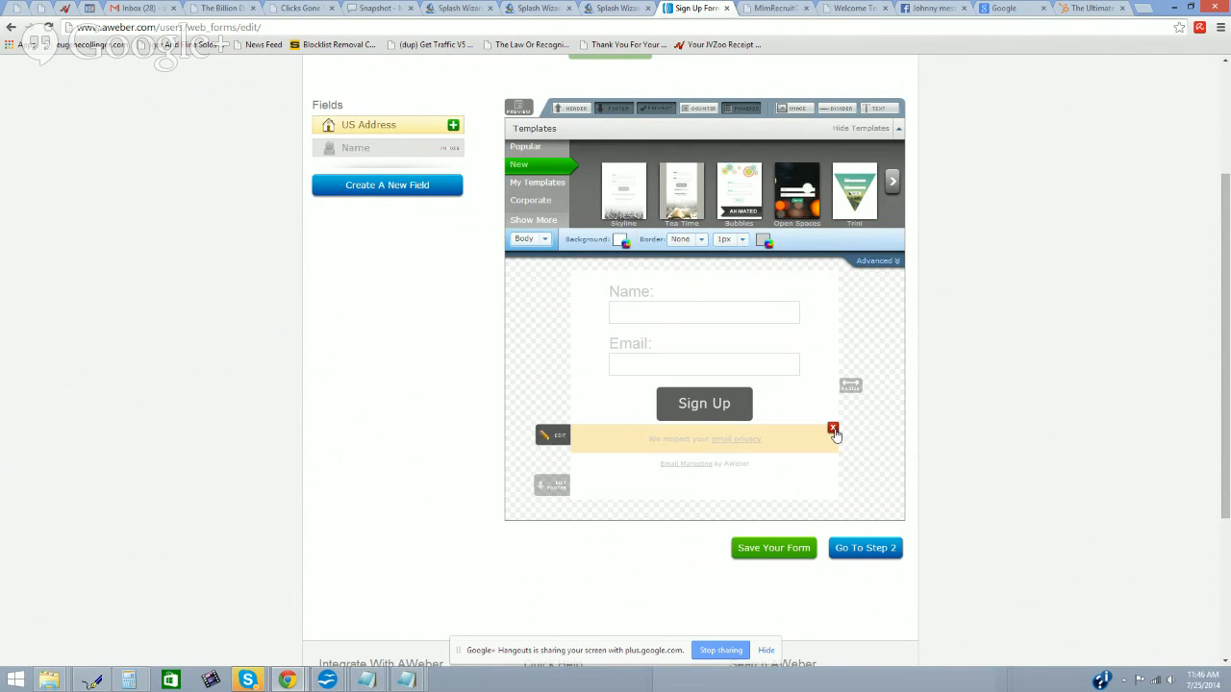
Step: Delete the privacy-policy line, the 'email marketing by AWeber' line and the remaining footer element
left_click(834, 431)
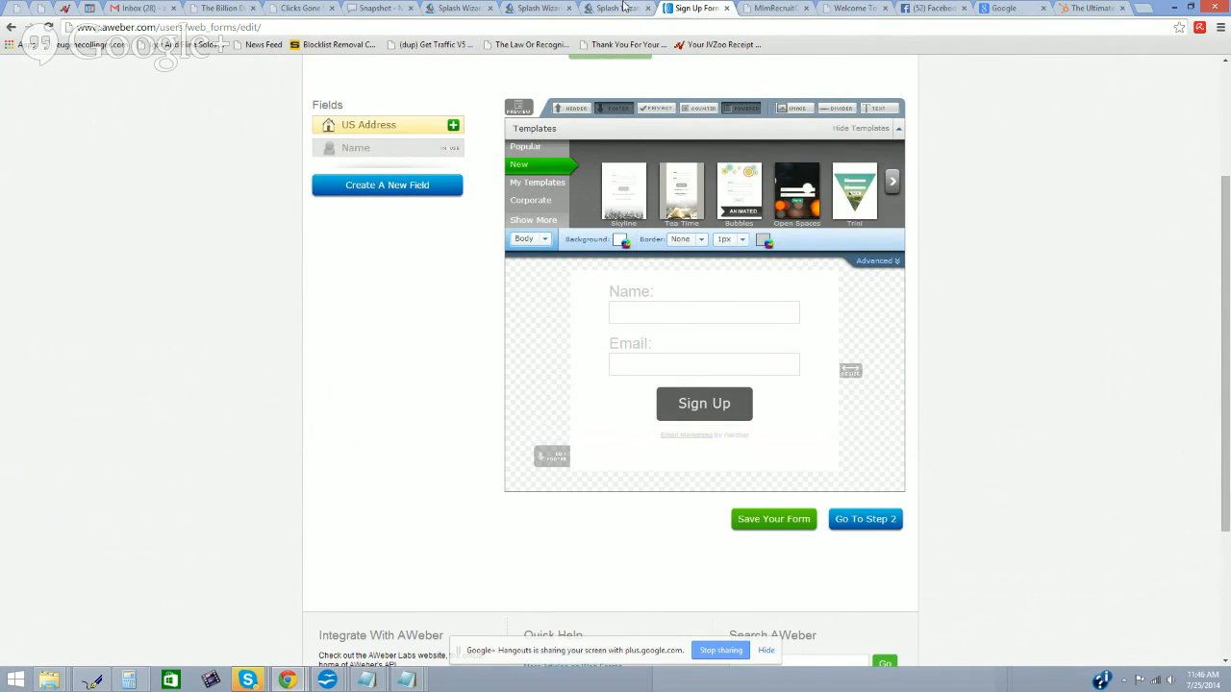
left_click(545, 8)
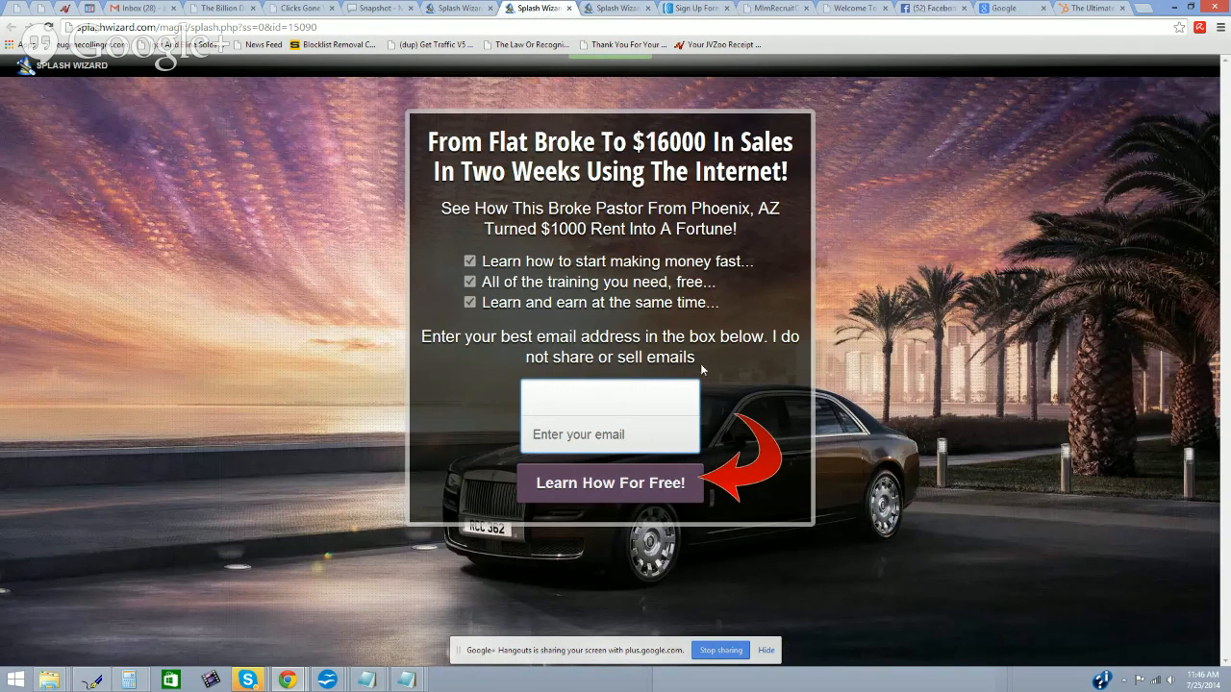
left_click(616, 8)
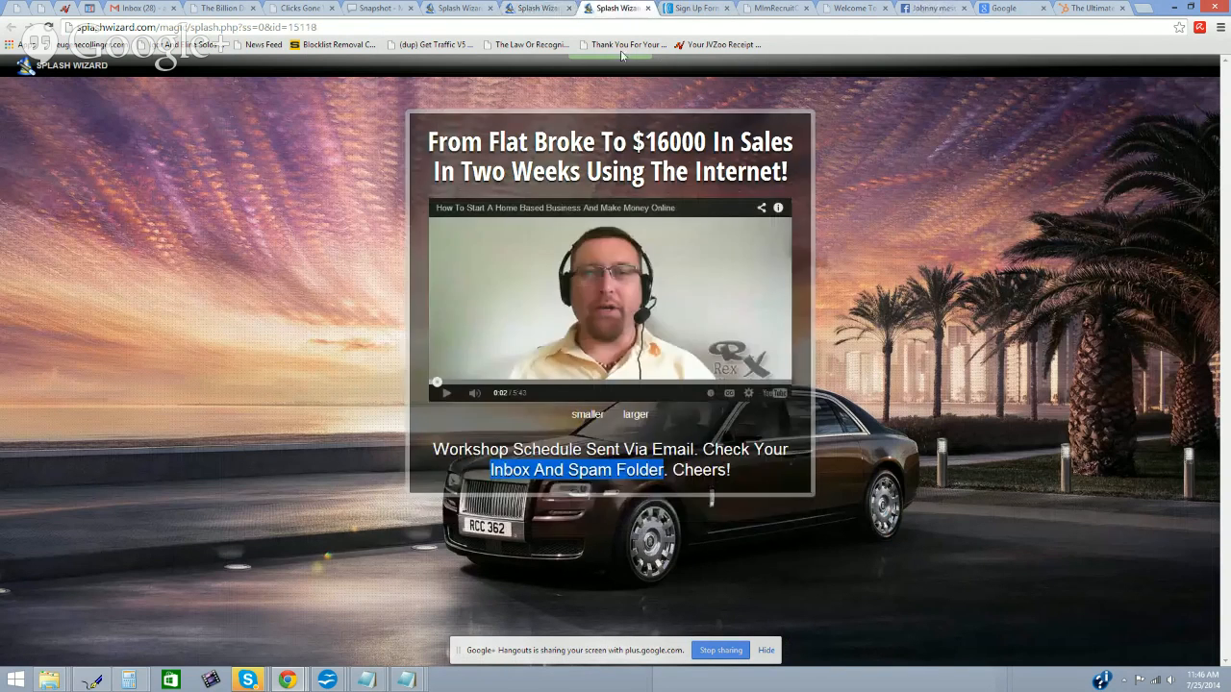
left_click(702, 8)
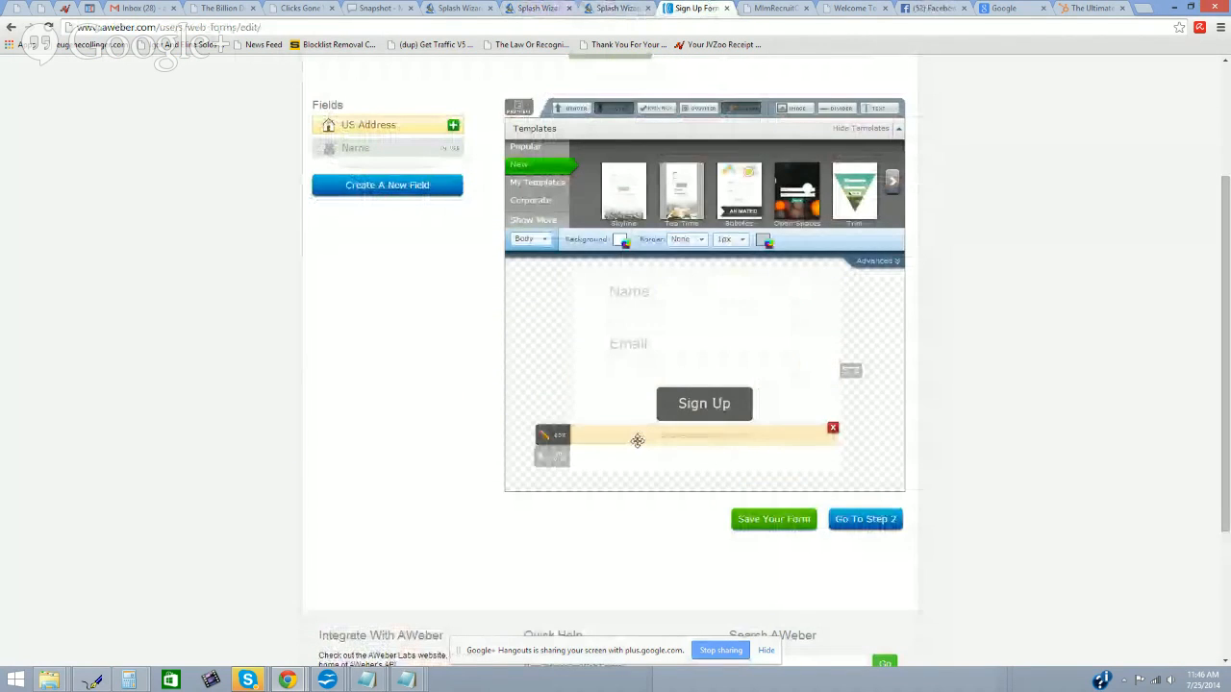
left_click(833, 429)
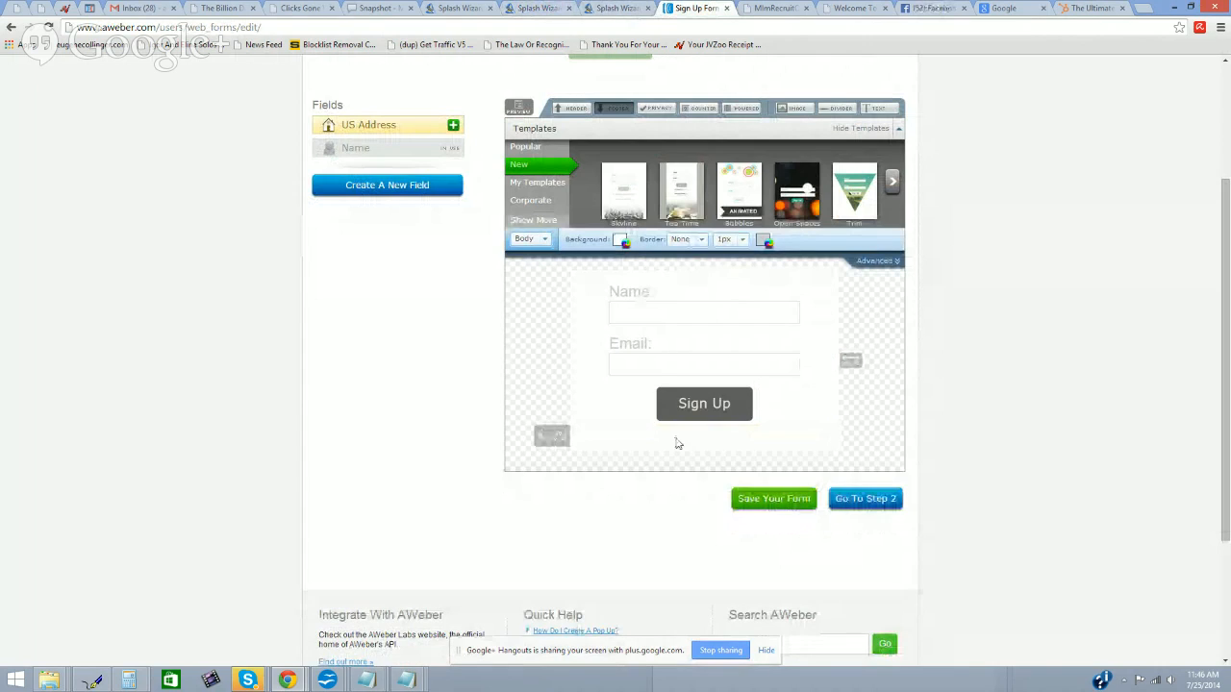
left_click(833, 444)
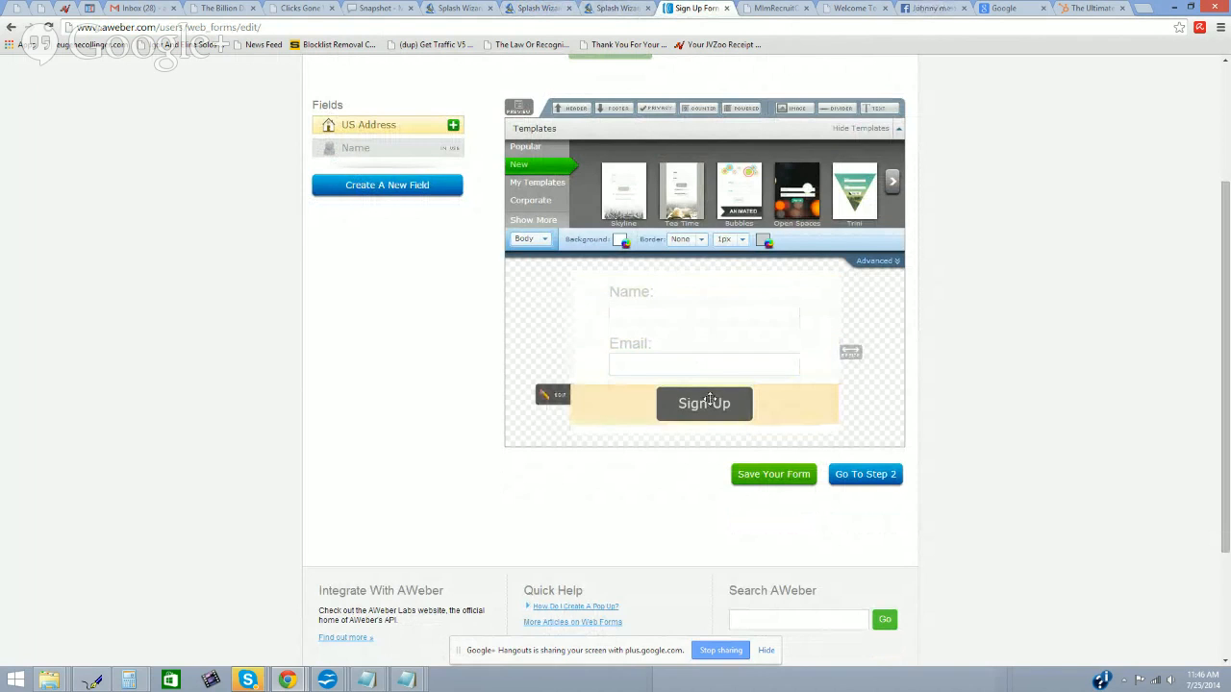
Step: Save the sign-up form with Name and Email above the Sign Up button
scroll(707, 304, "up", 2)
scroll(710, 318, "down", 3)
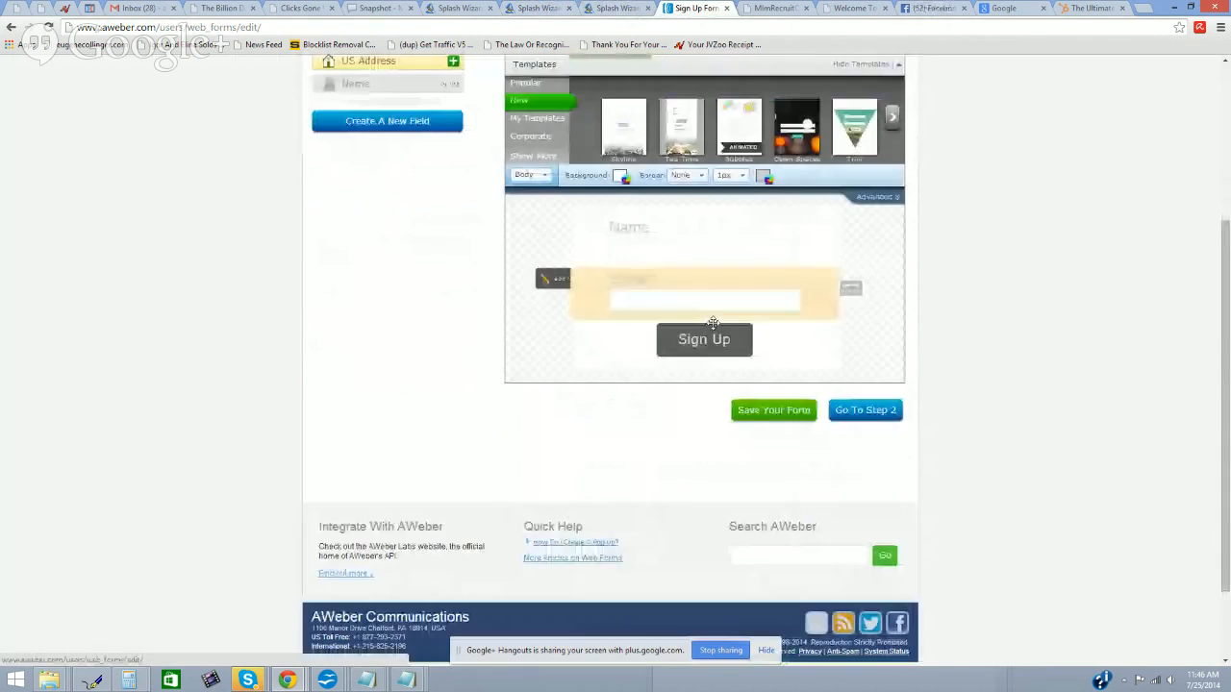
scroll(797, 424, "up", 3)
scroll(791, 423, "down", 3)
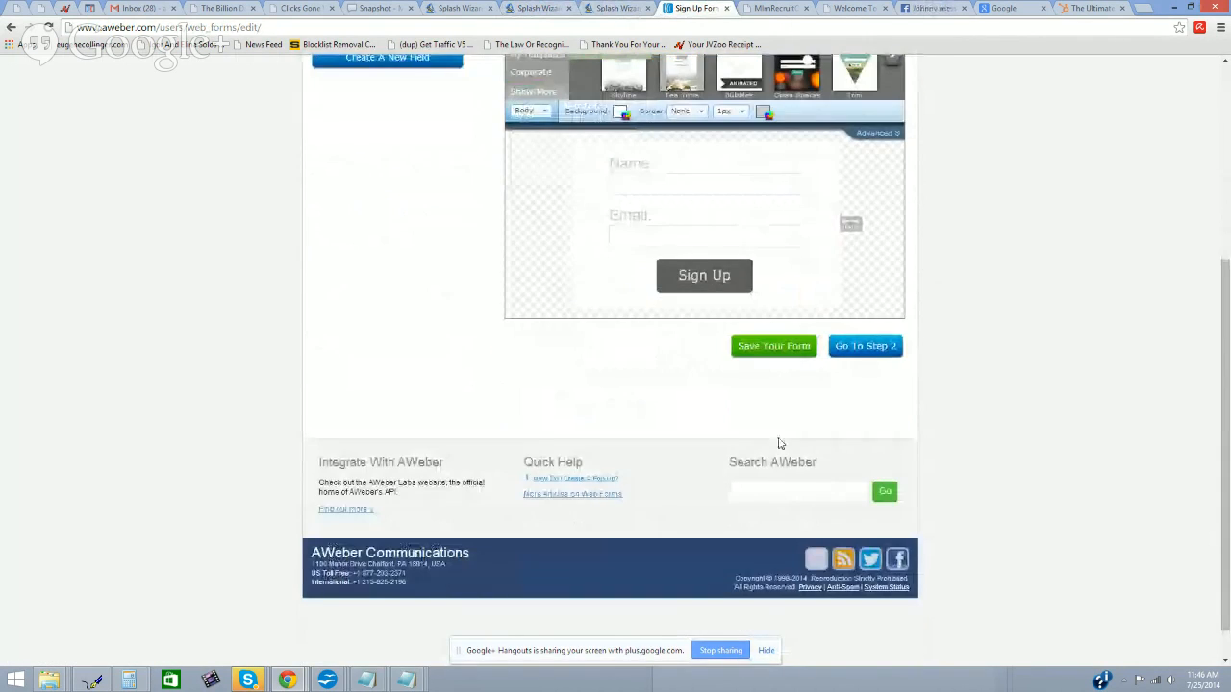
left_click(774, 348)
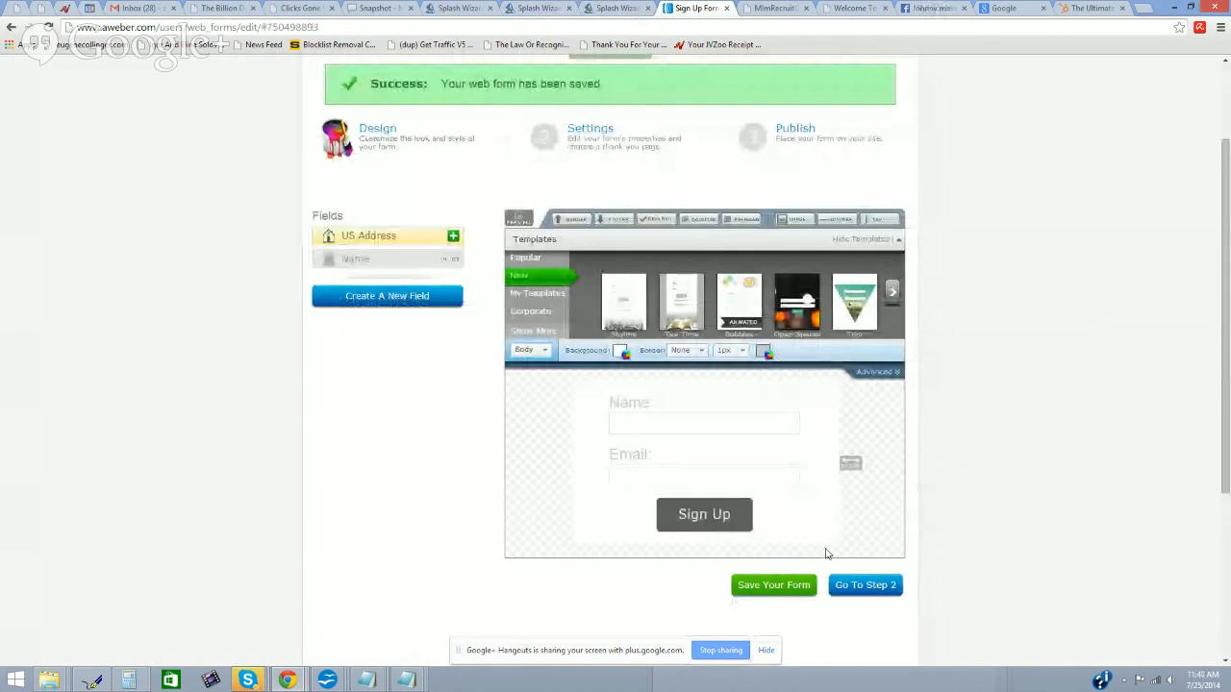
Step: On the settings step, rename the form from My Web Form to 'Home Business Academy'
left_click(870, 585)
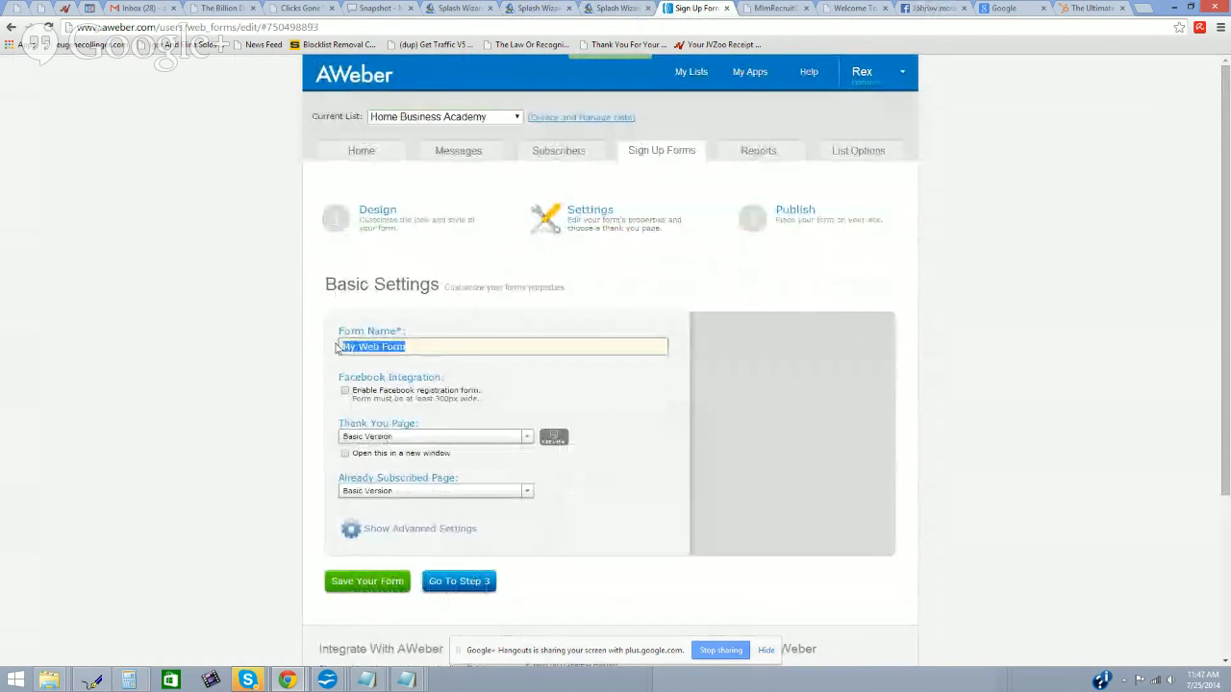
key("BackSpace")
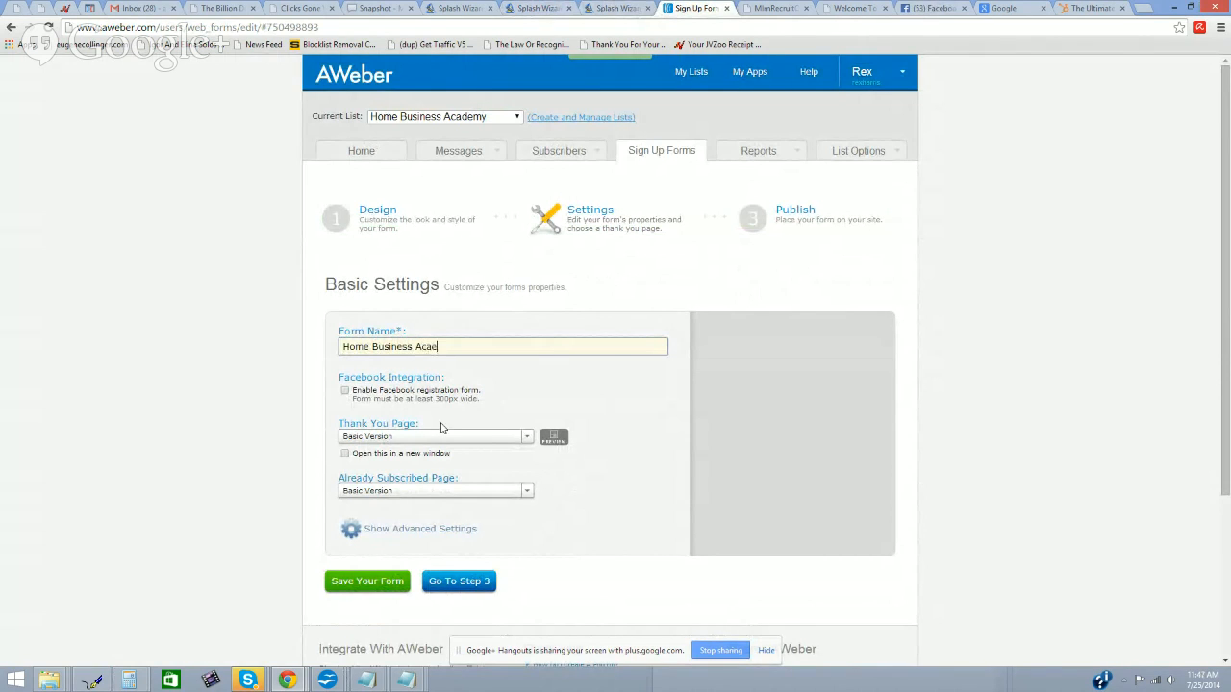
type("Home Business Academ")
Step: Copy the Home Business Seekers 2 splash URL (id=15118) from Splash Wizard's splash list
left_click(539, 10)
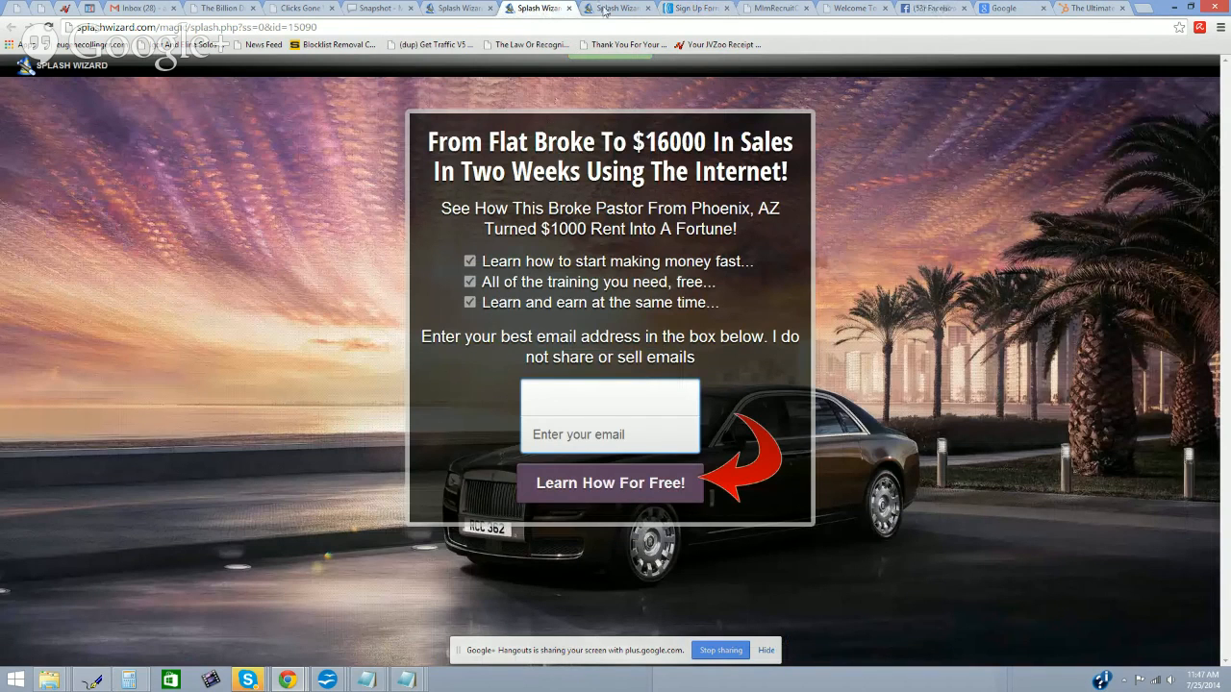
left_click(607, 10)
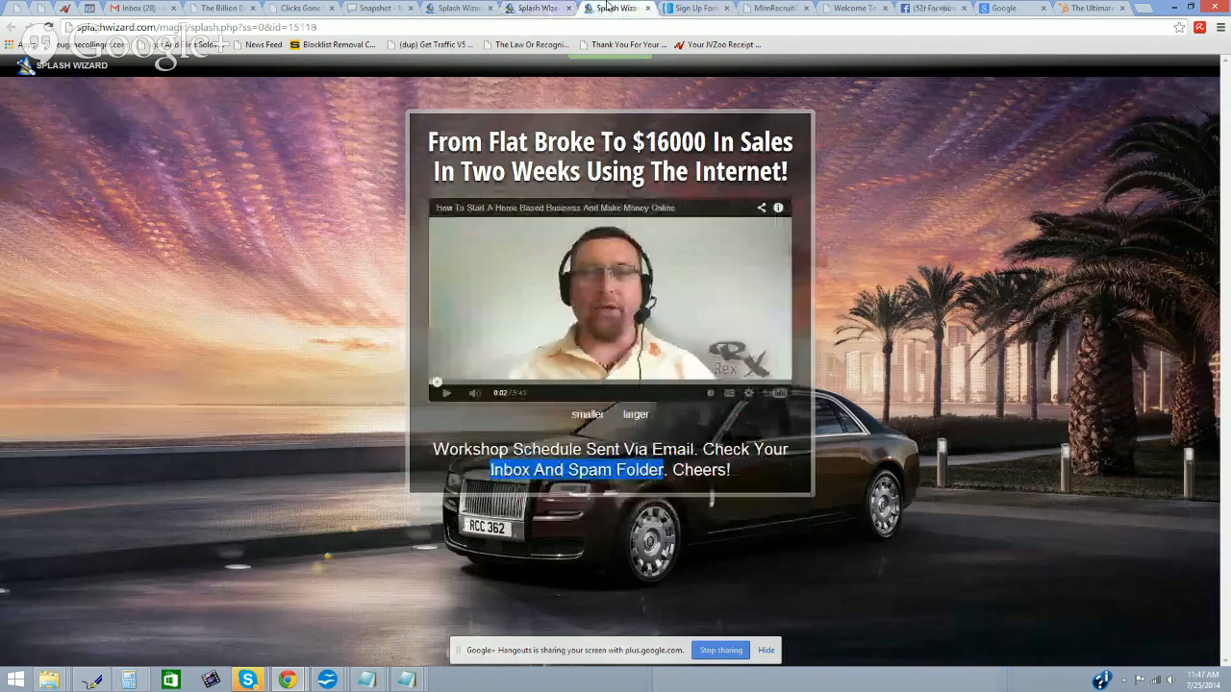
left_click(328, 30)
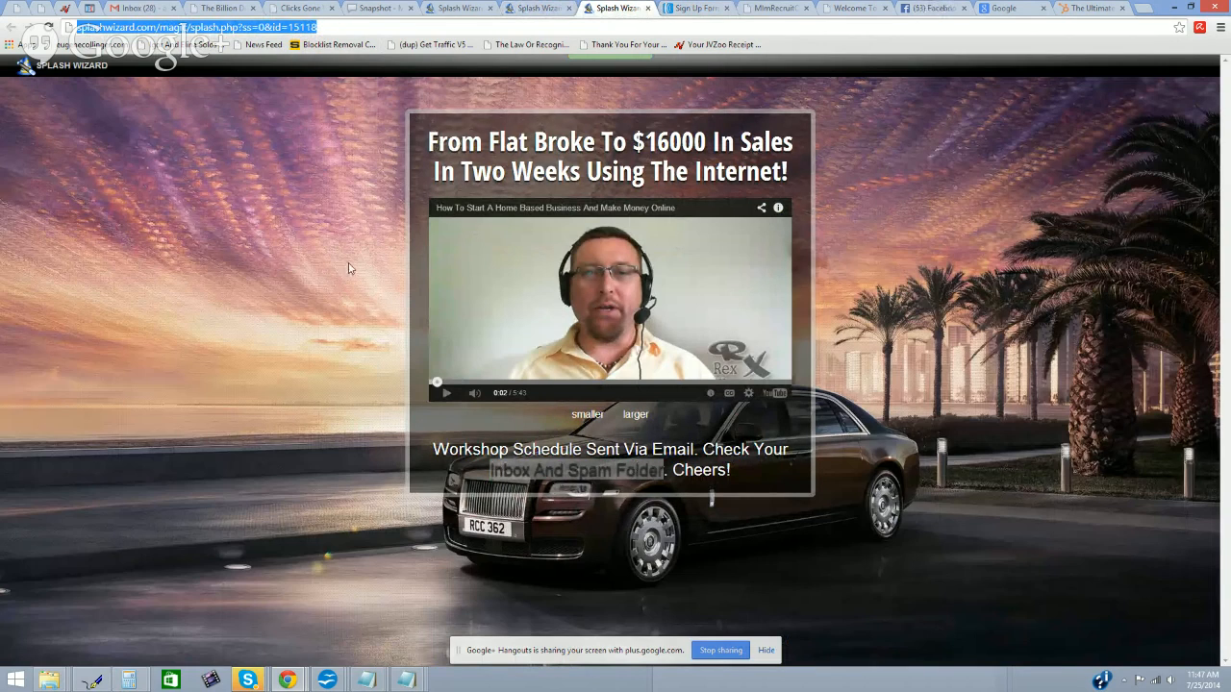
left_click(469, 7)
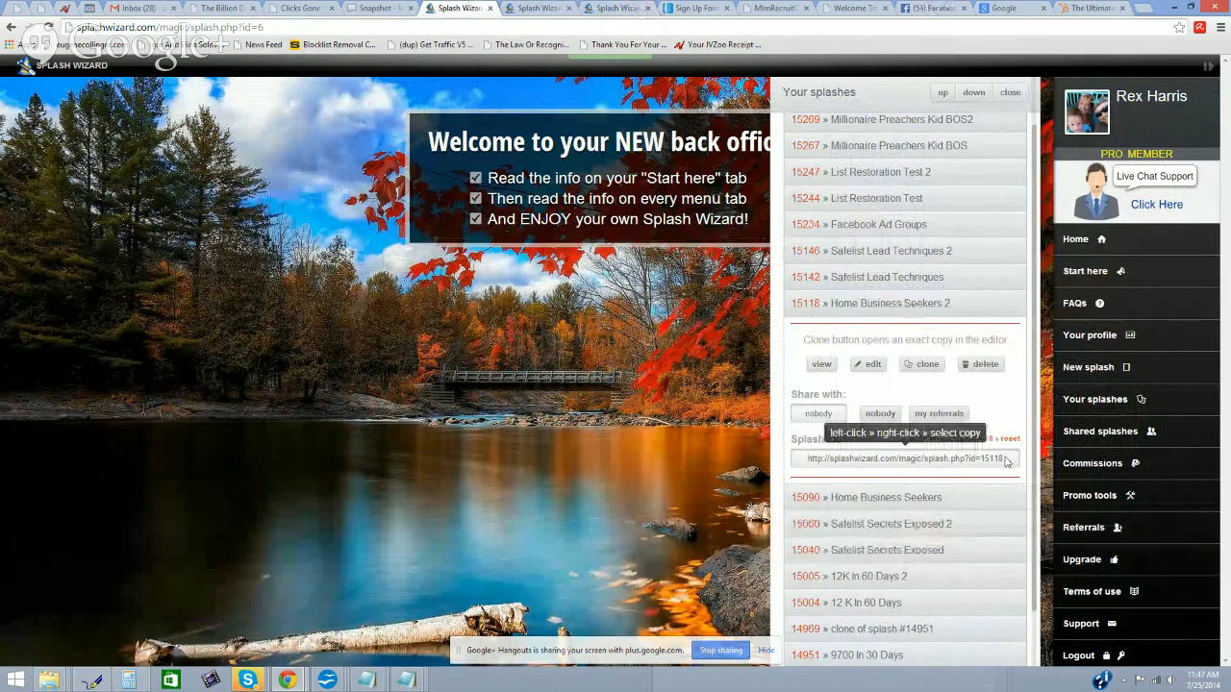
left_click_drag(1006, 460, 806, 460)
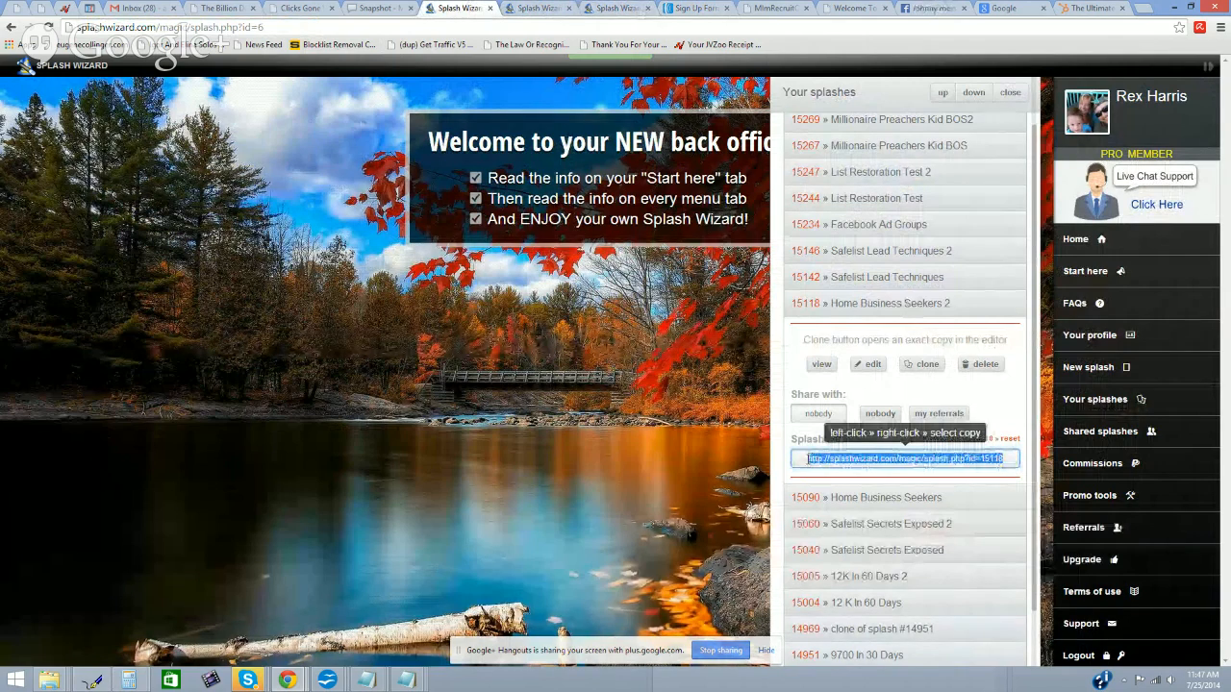
right_click(824, 463)
left_click(855, 299)
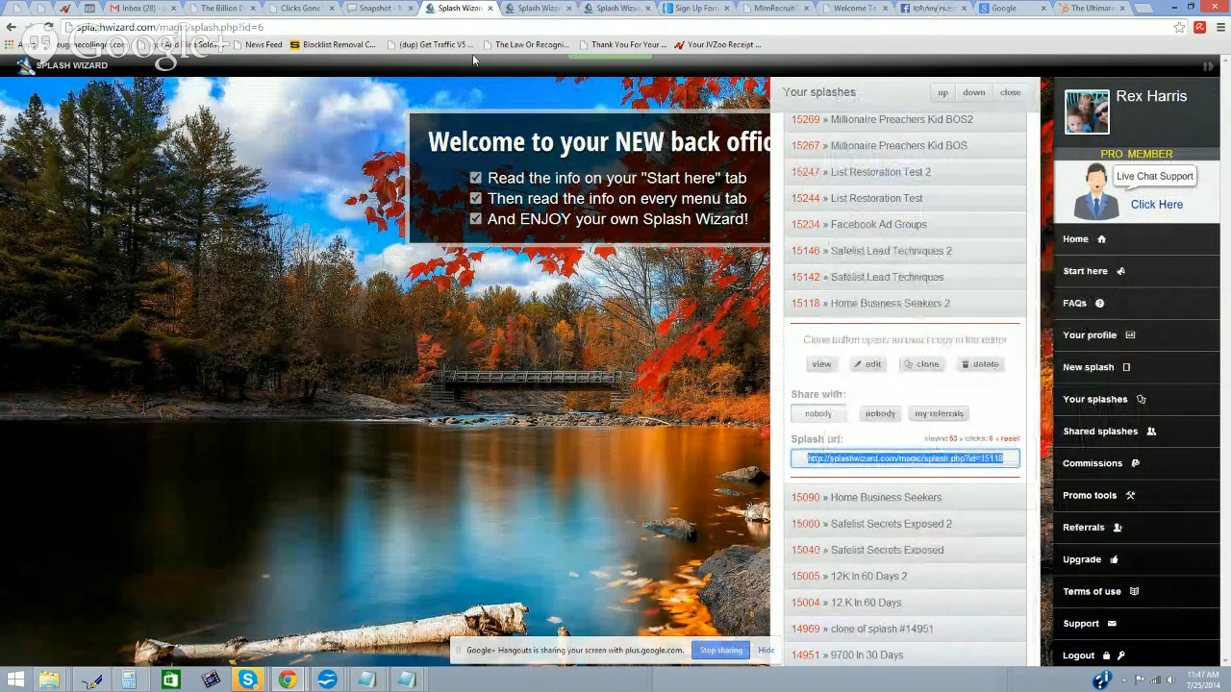
left_click(687, 9)
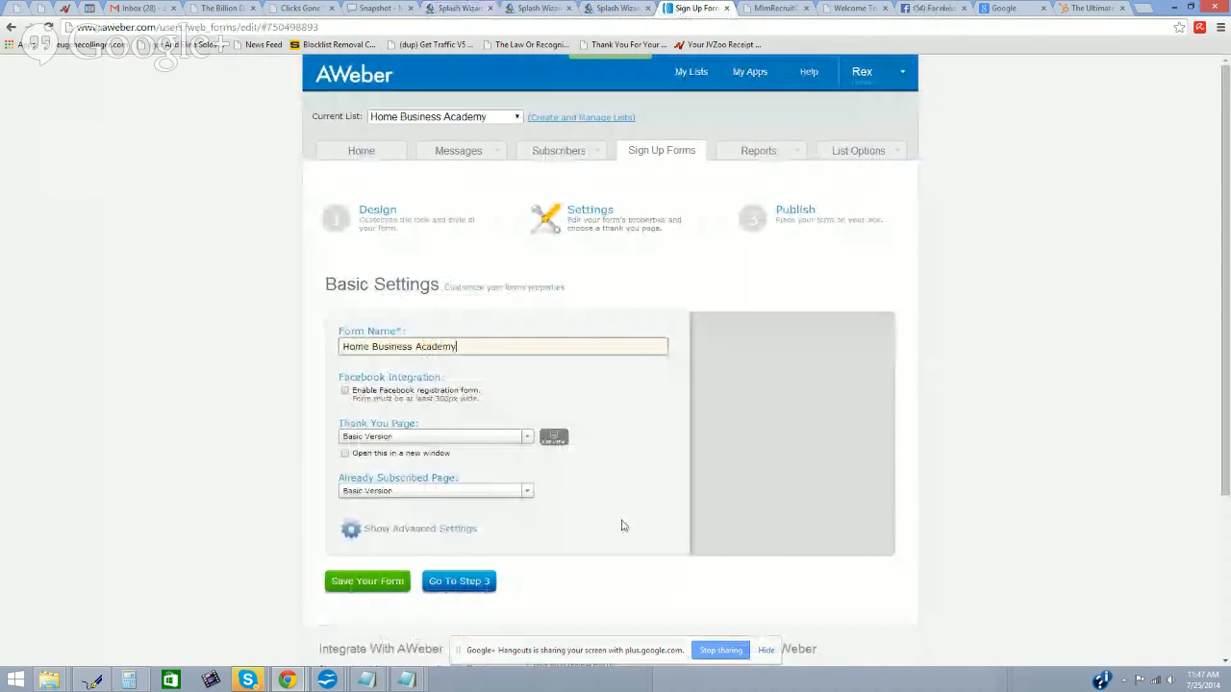
left_click(529, 443)
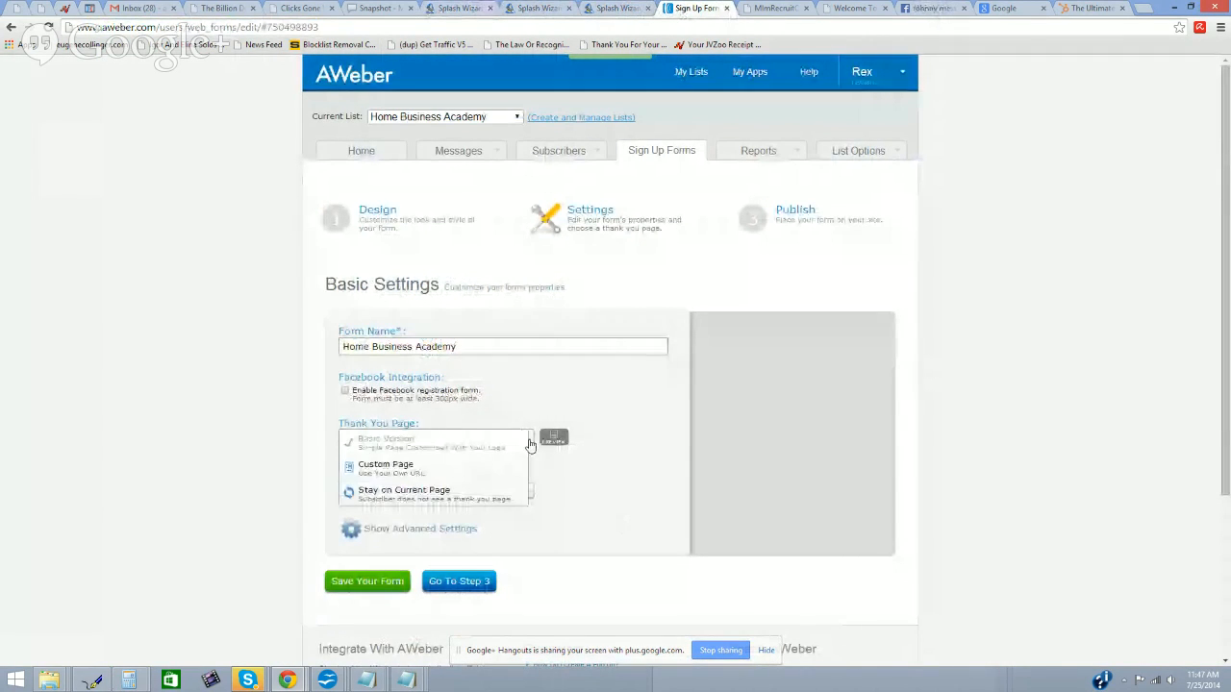
left_click(426, 469)
left_click(431, 457)
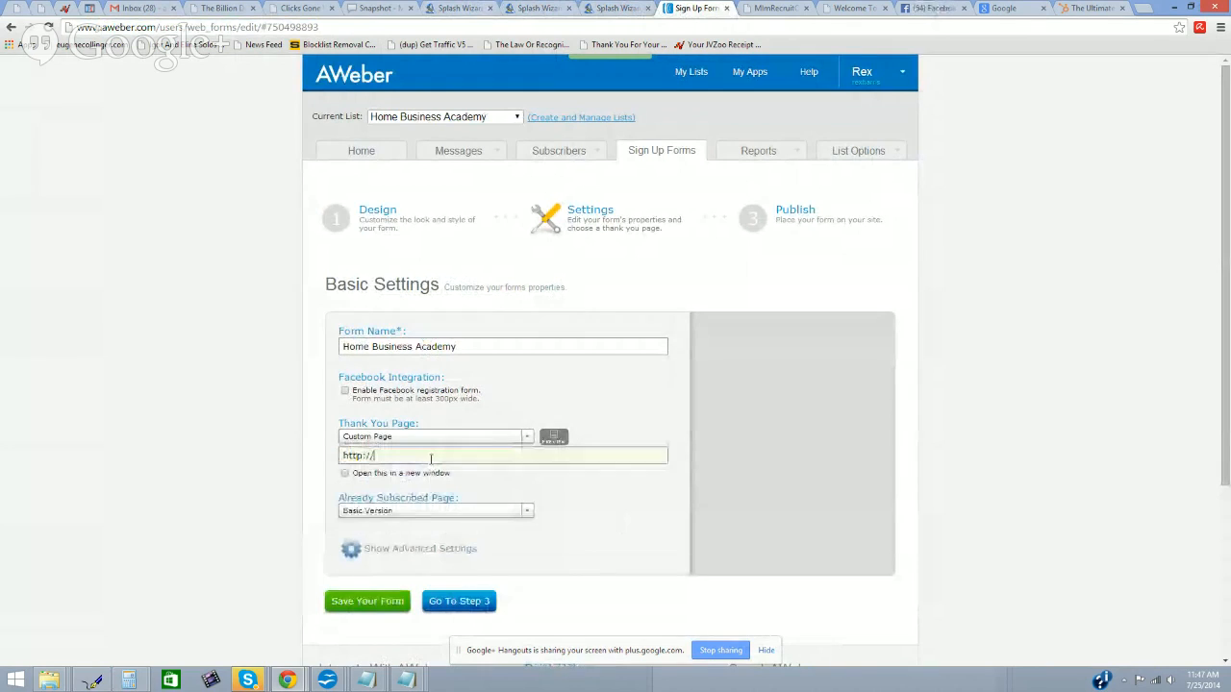
triple_click(430, 457)
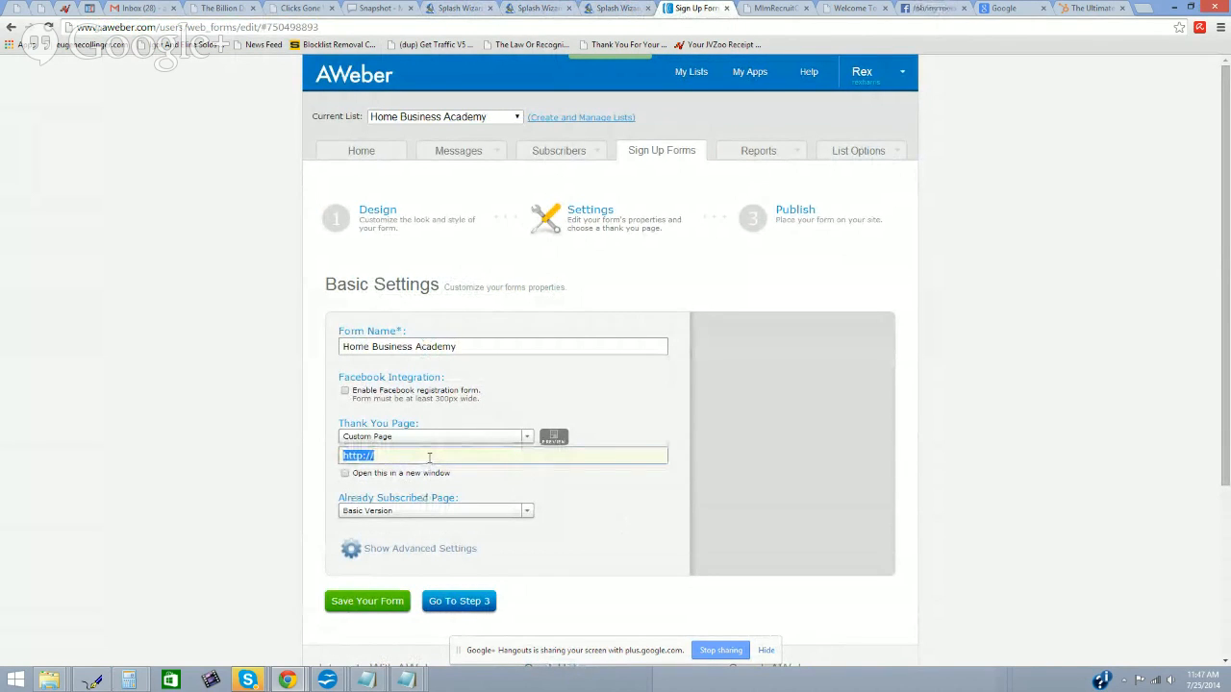
key("ctrl+v")
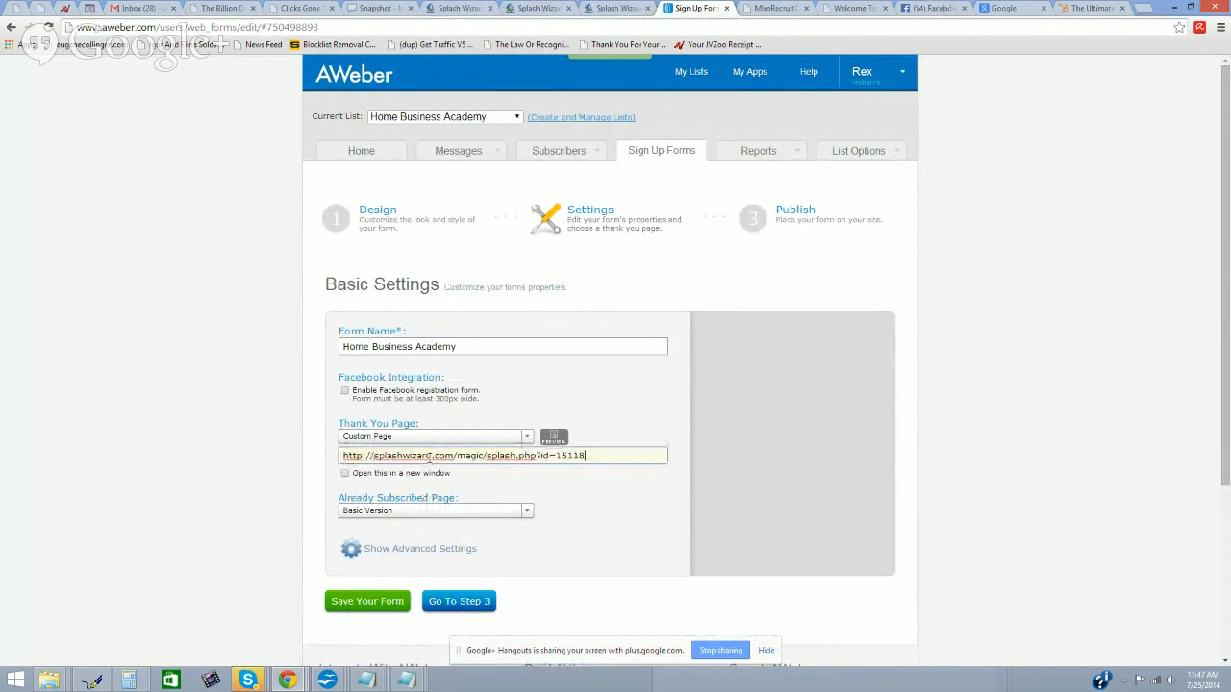
Step: Recheck the custom thank-you address and leave Facebook registration integration turned off
left_click(345, 391)
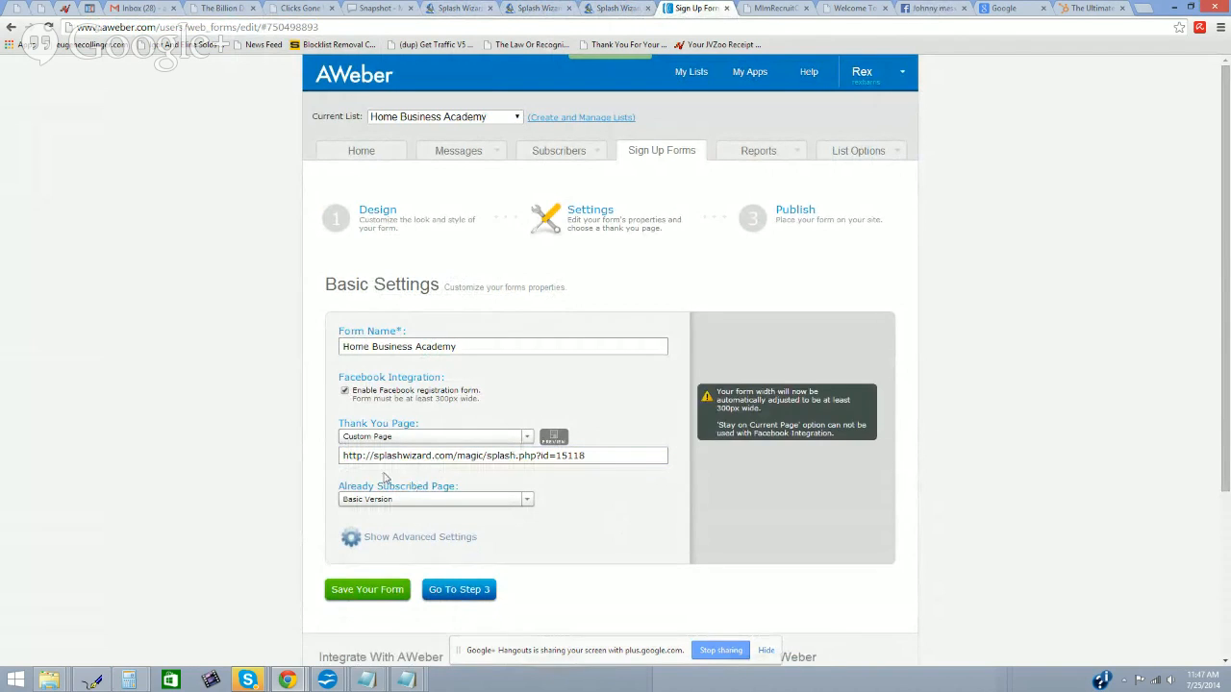
left_click(459, 459)
left_click(525, 439)
left_click(582, 464)
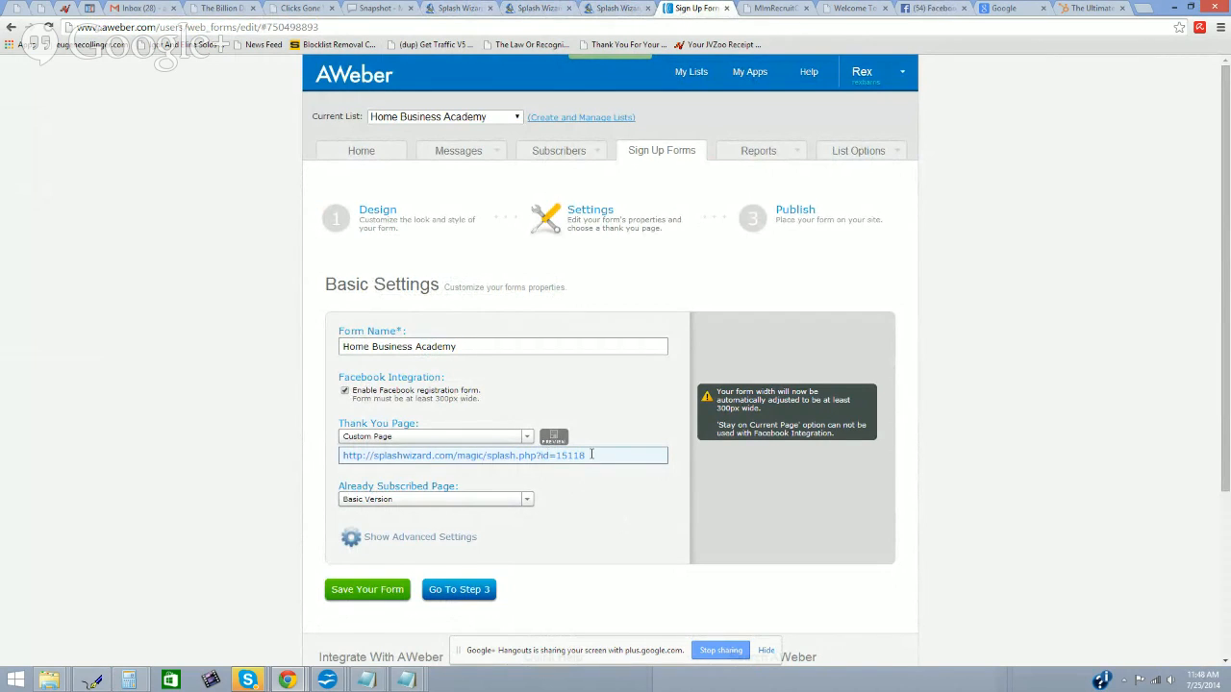
left_click_drag(589, 455, 341, 454)
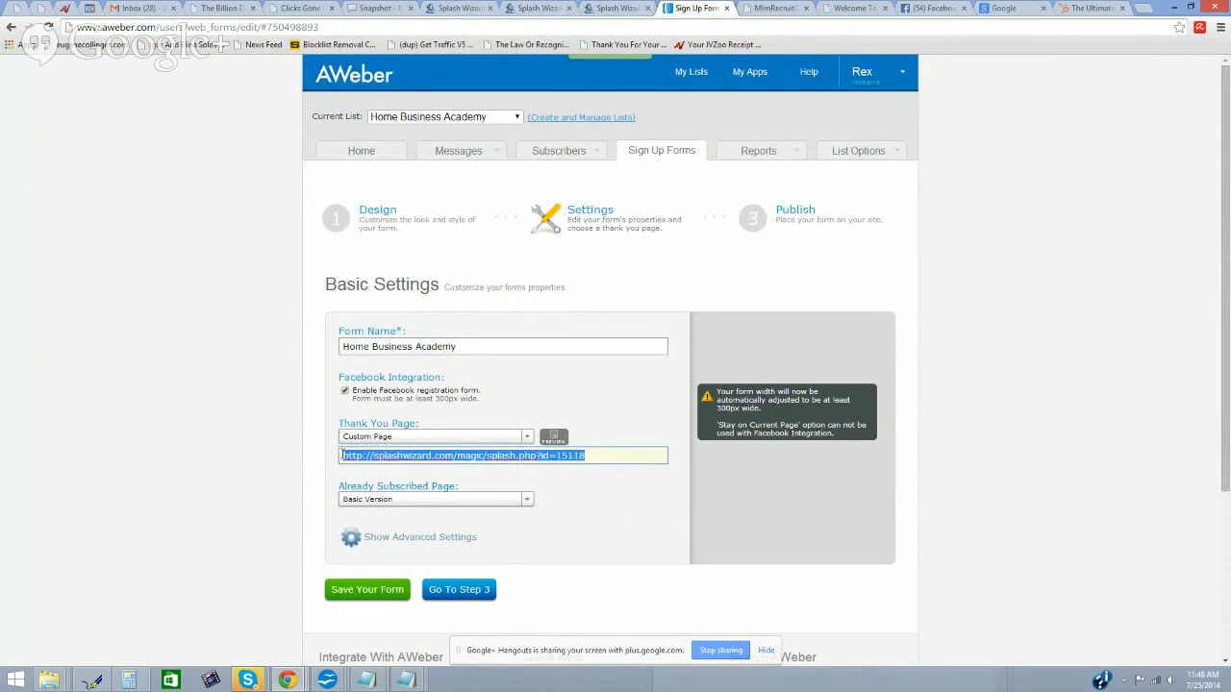
left_click(345, 392)
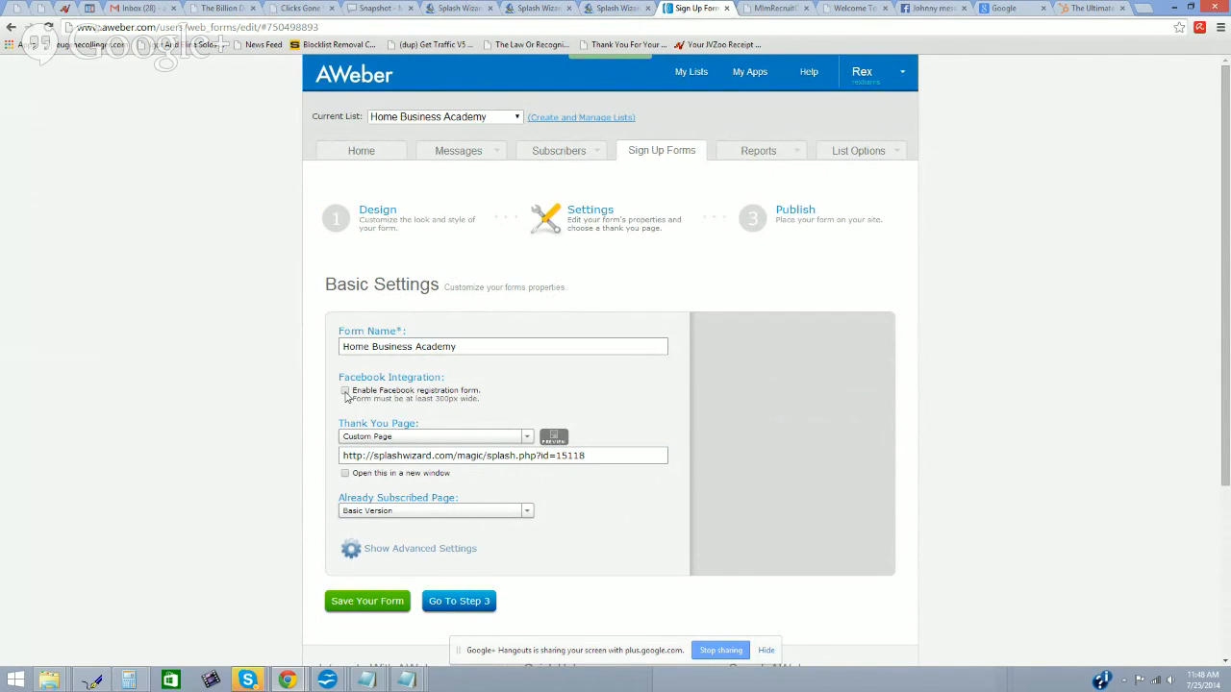
left_click(343, 456)
Step: Save the form settings and continue to the Publish step
left_click(362, 603)
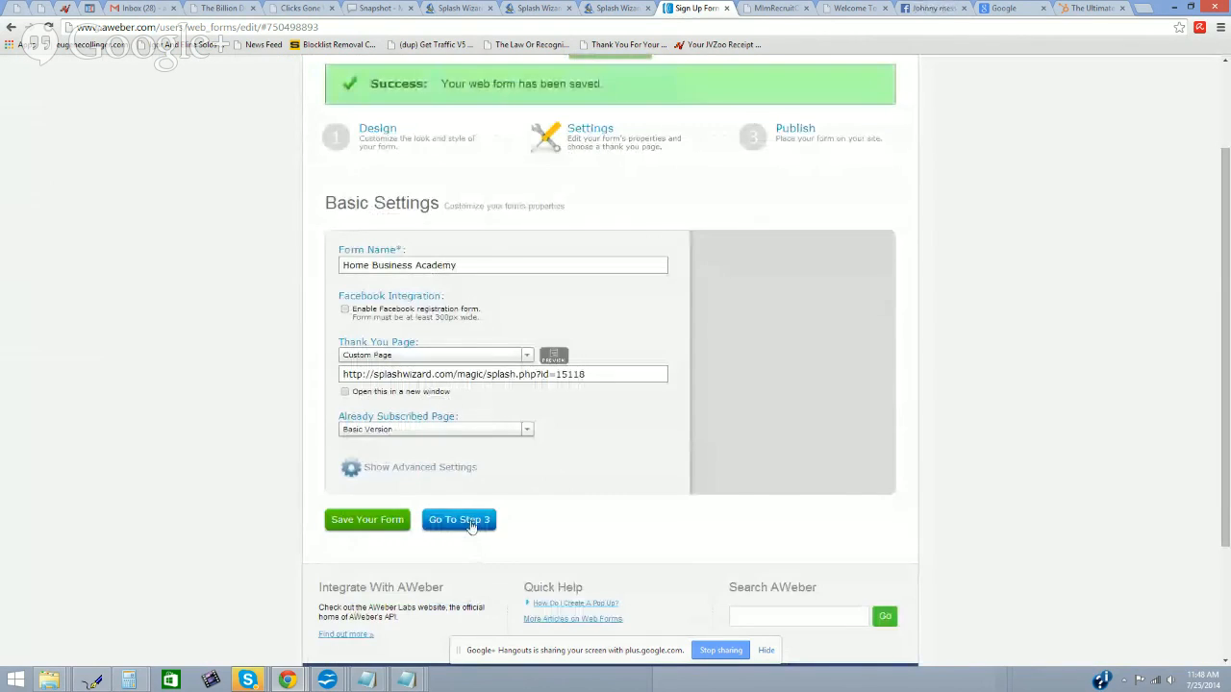
left_click(468, 520)
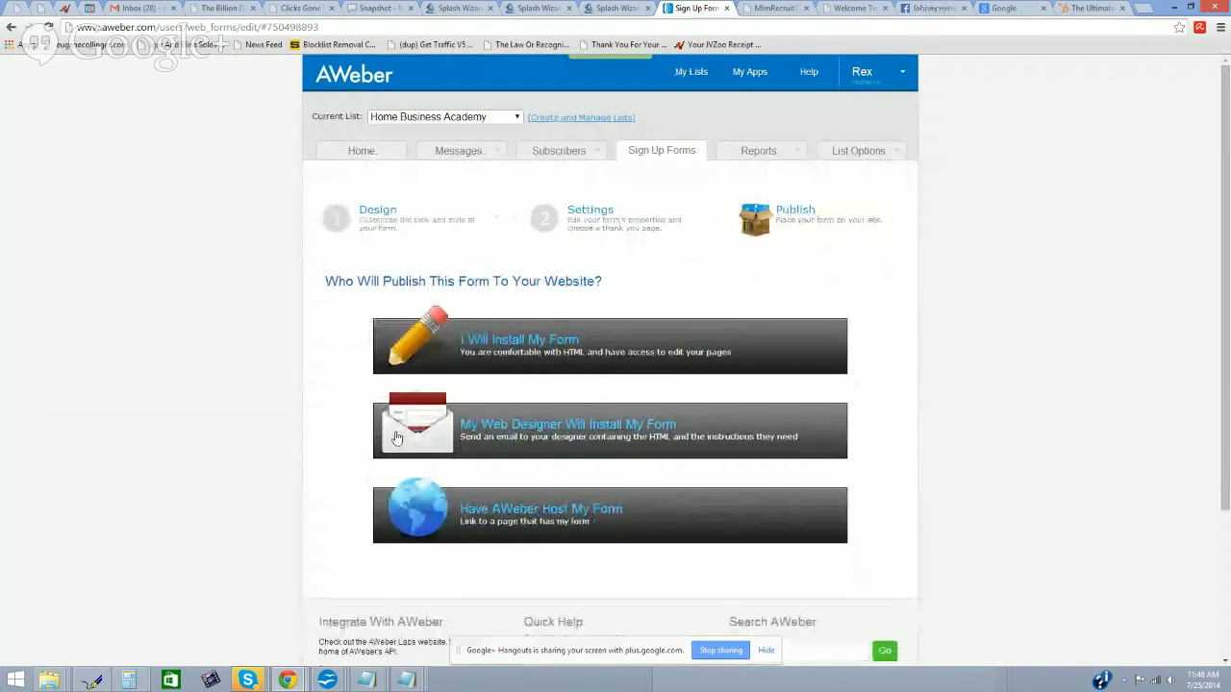
left_click(616, 7)
left_click(543, 7)
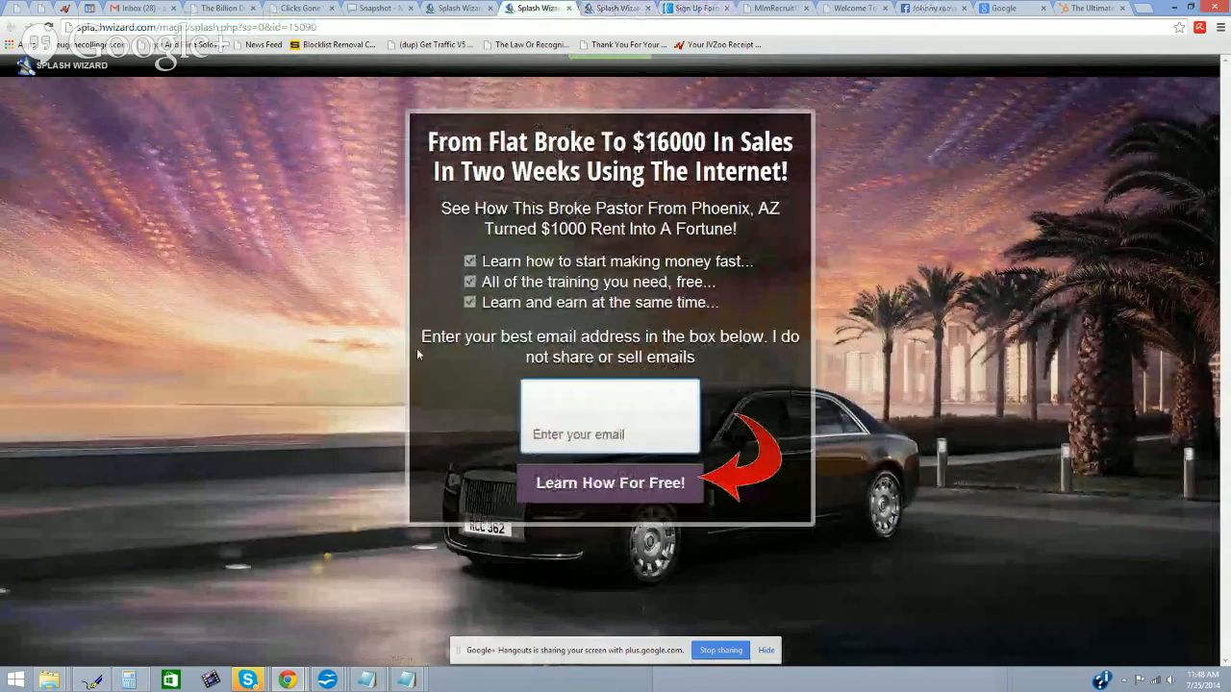
left_click(688, 9)
Step: Show the self-install Raw HTML Version and copy all of its code
left_click(660, 356)
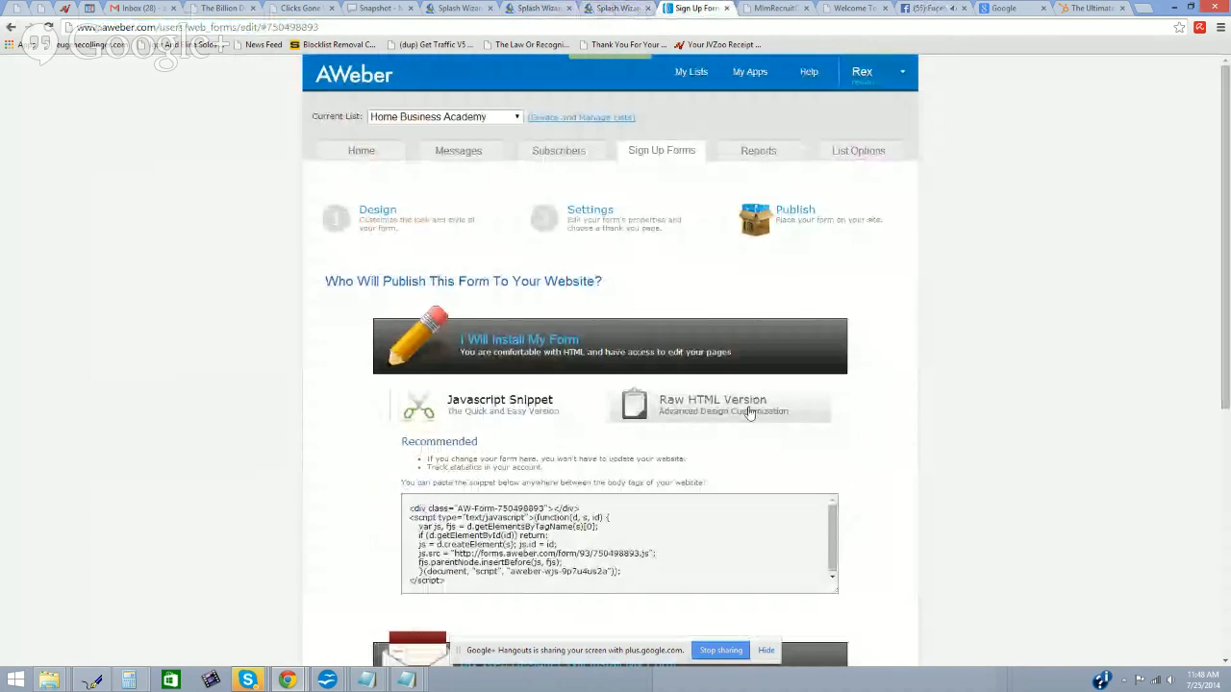
left_click(733, 408)
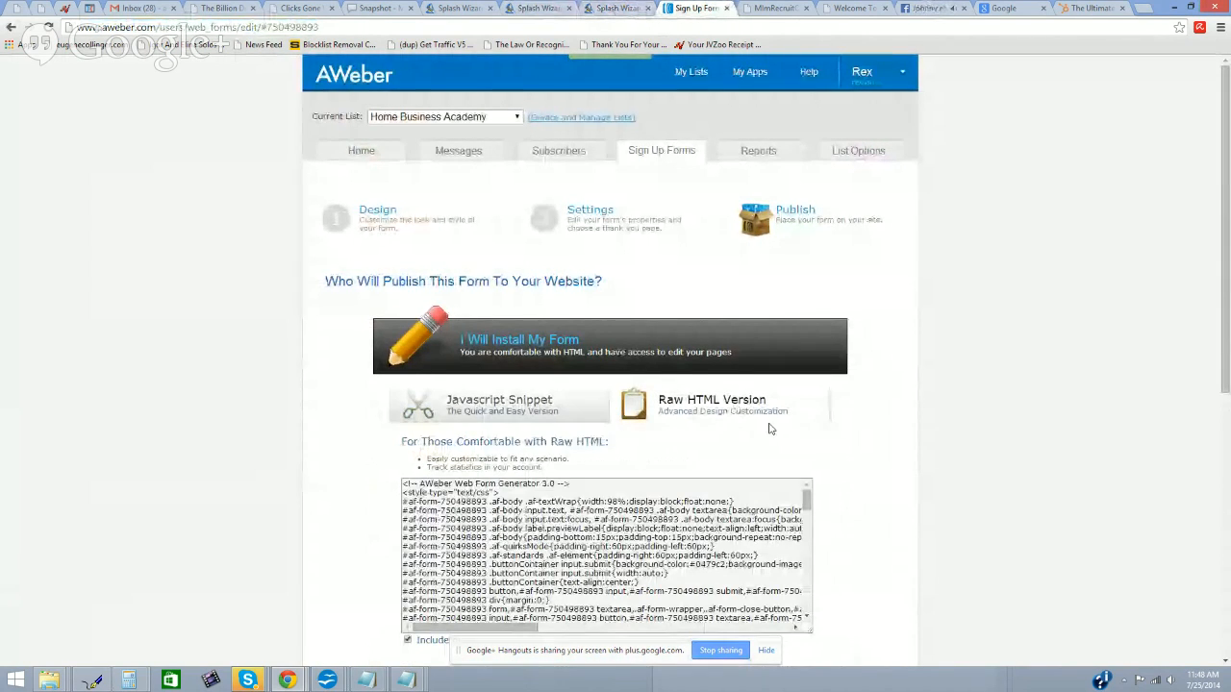
scroll(865, 442, "down", 1)
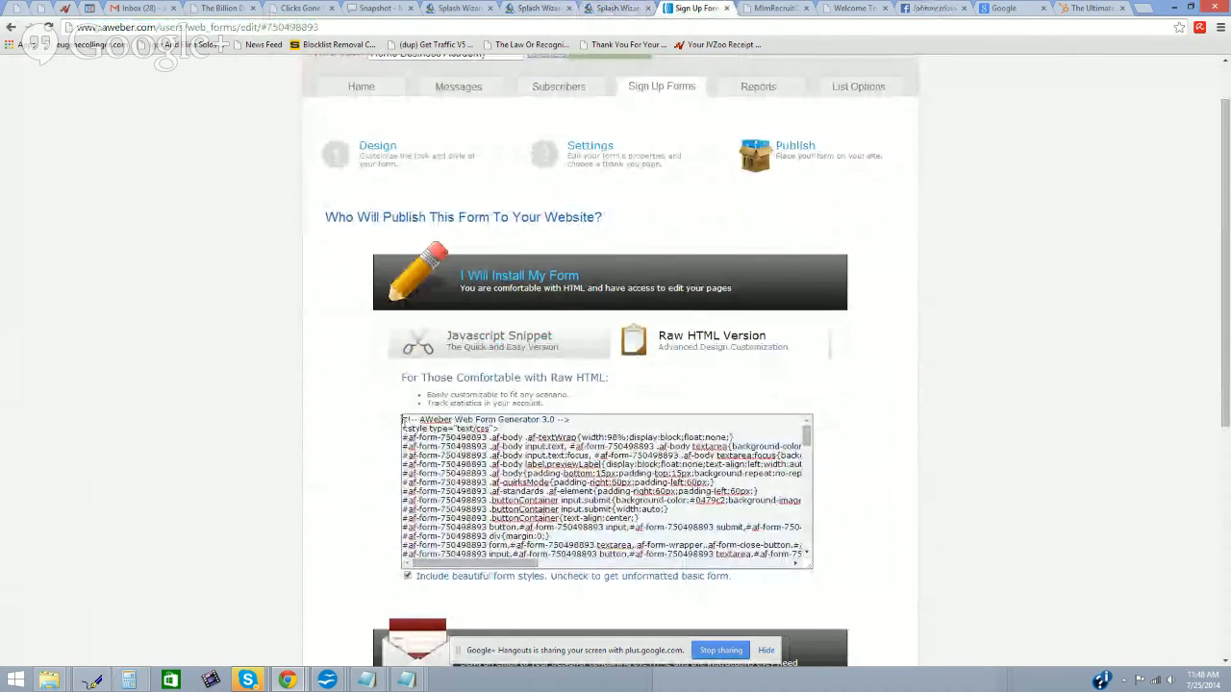
left_click(412, 428)
right_click(577, 515)
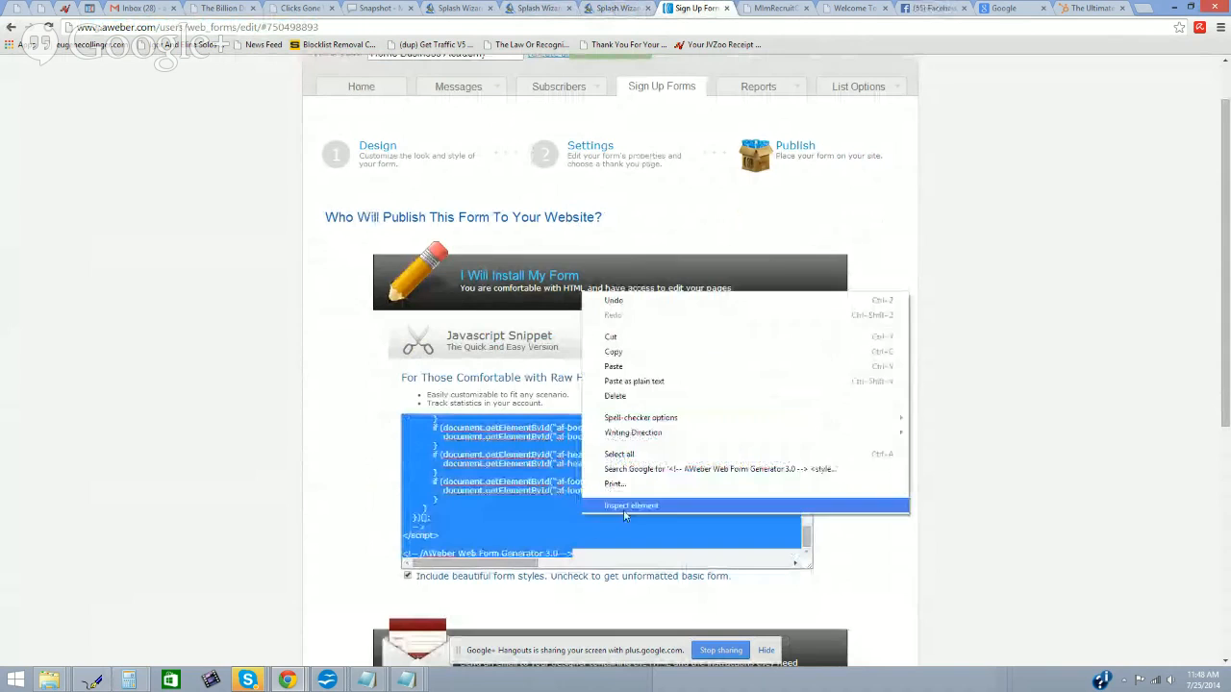
left_click(635, 354)
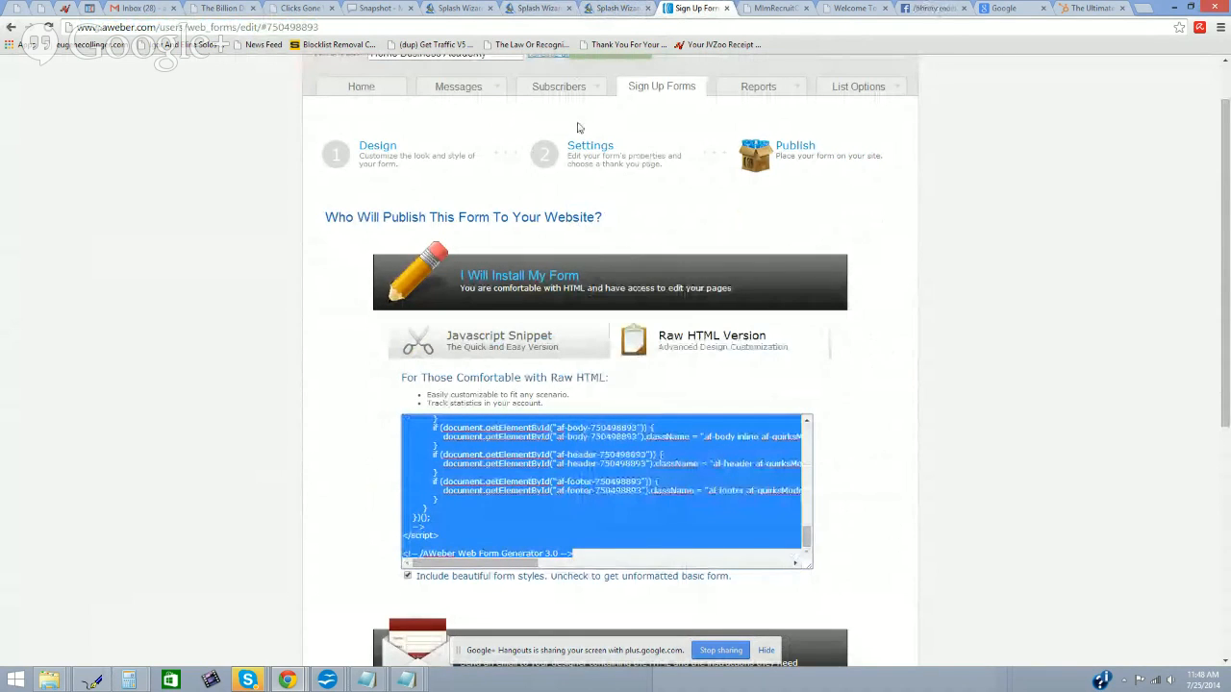
Step: Open splash 15090 for editing, then reload the bare splashwizard.com address
left_click(478, 9)
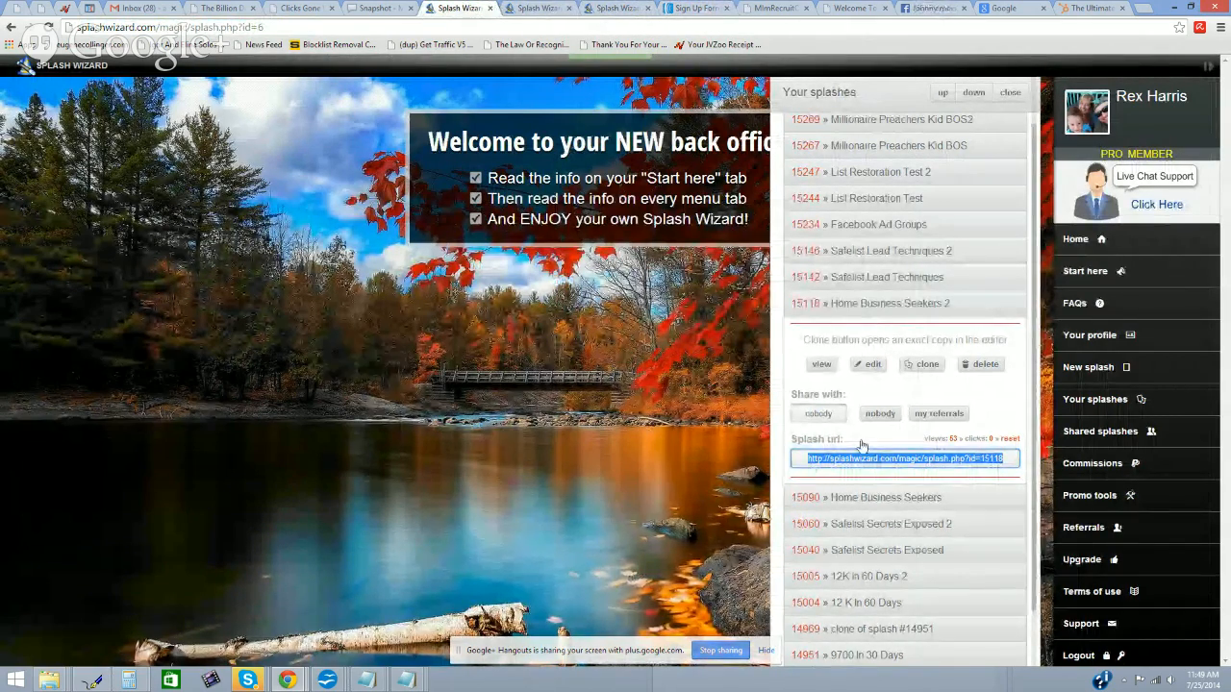
left_click(869, 497)
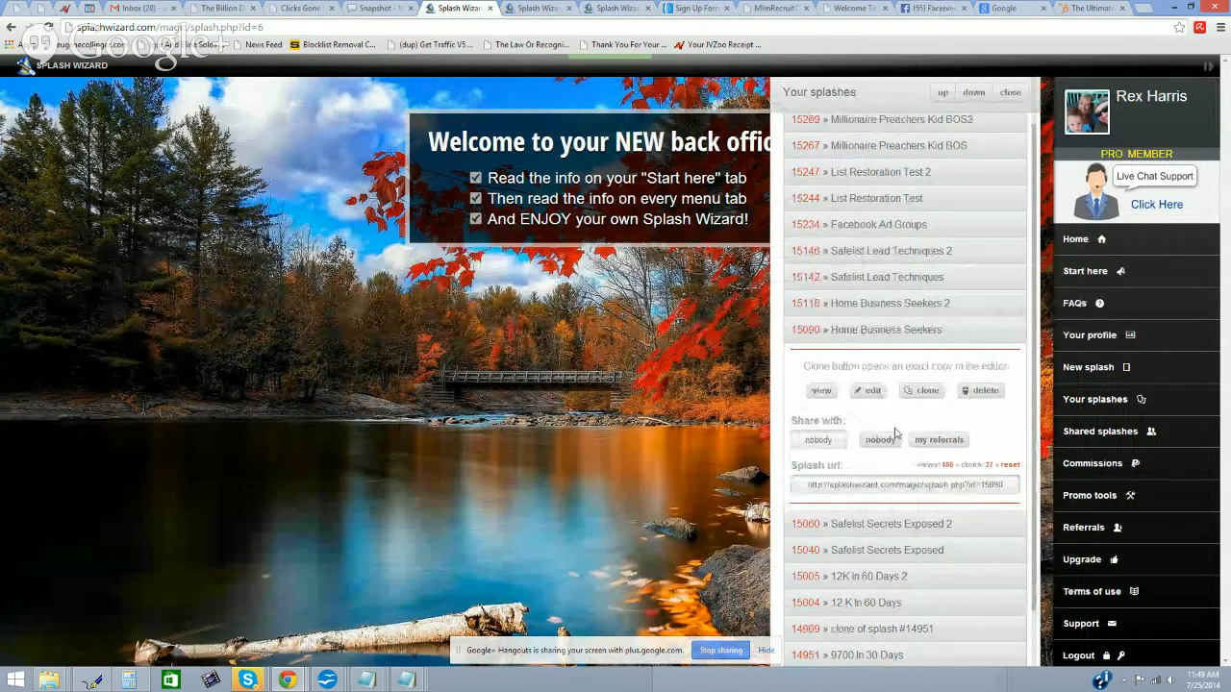
left_click(875, 394)
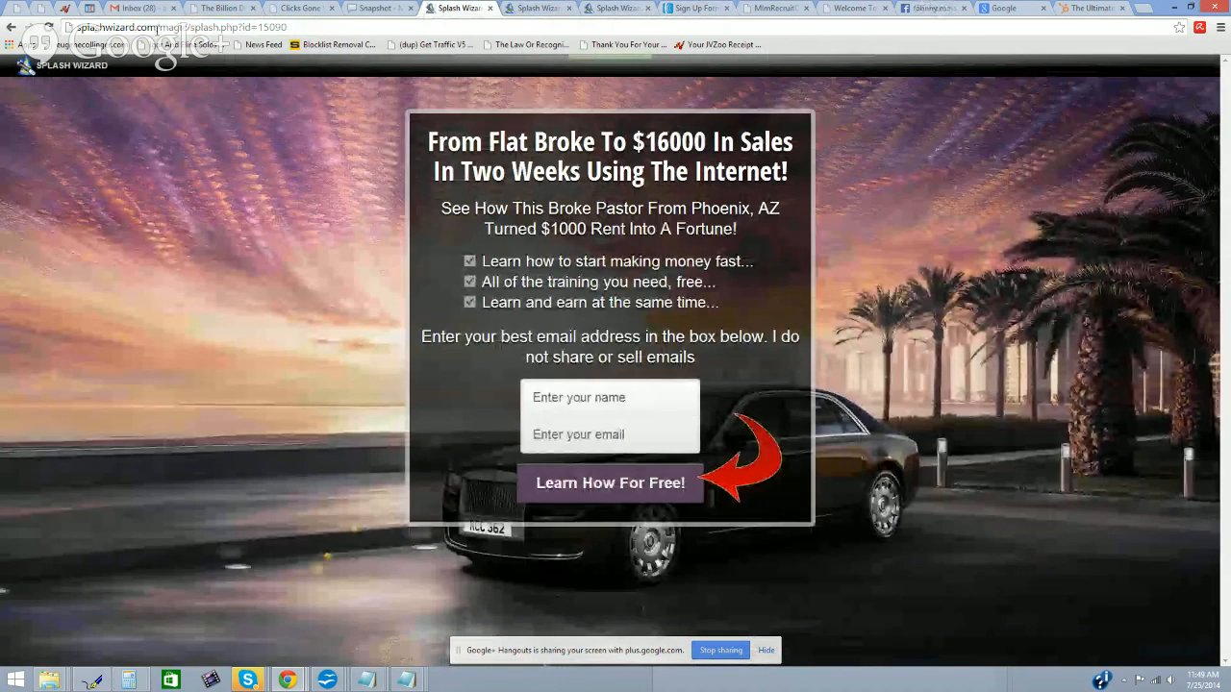
left_click_drag(156, 27, 287, 27)
key("BackSpace")
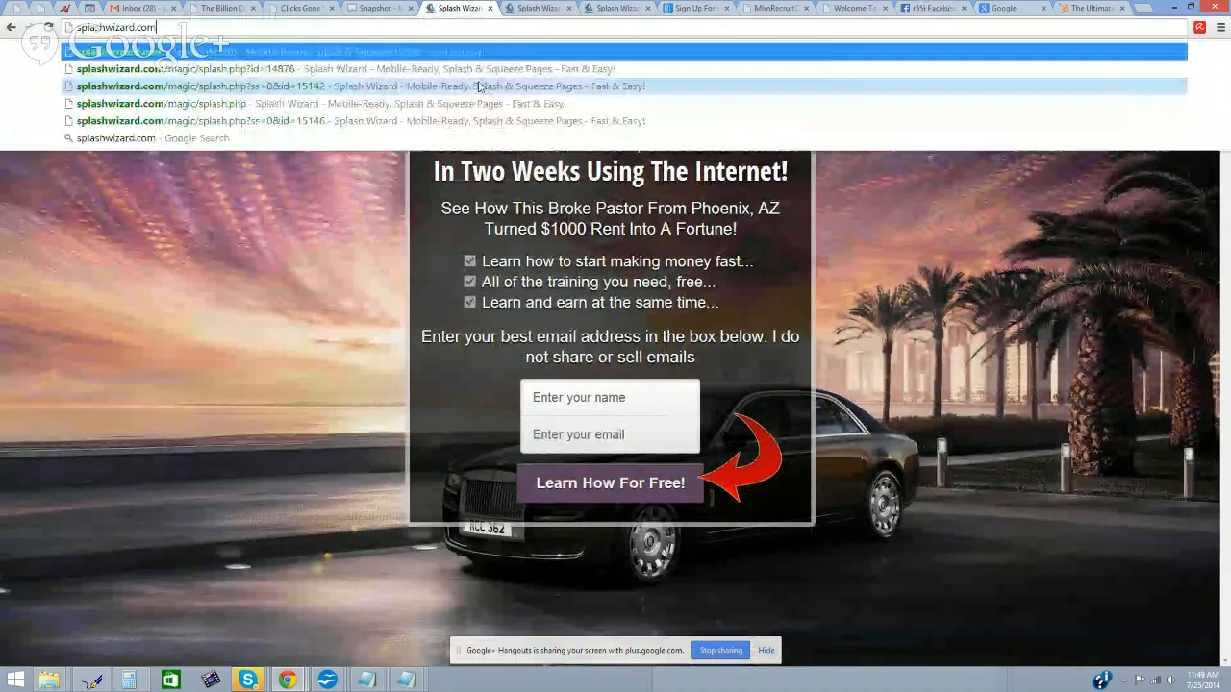
key("Return")
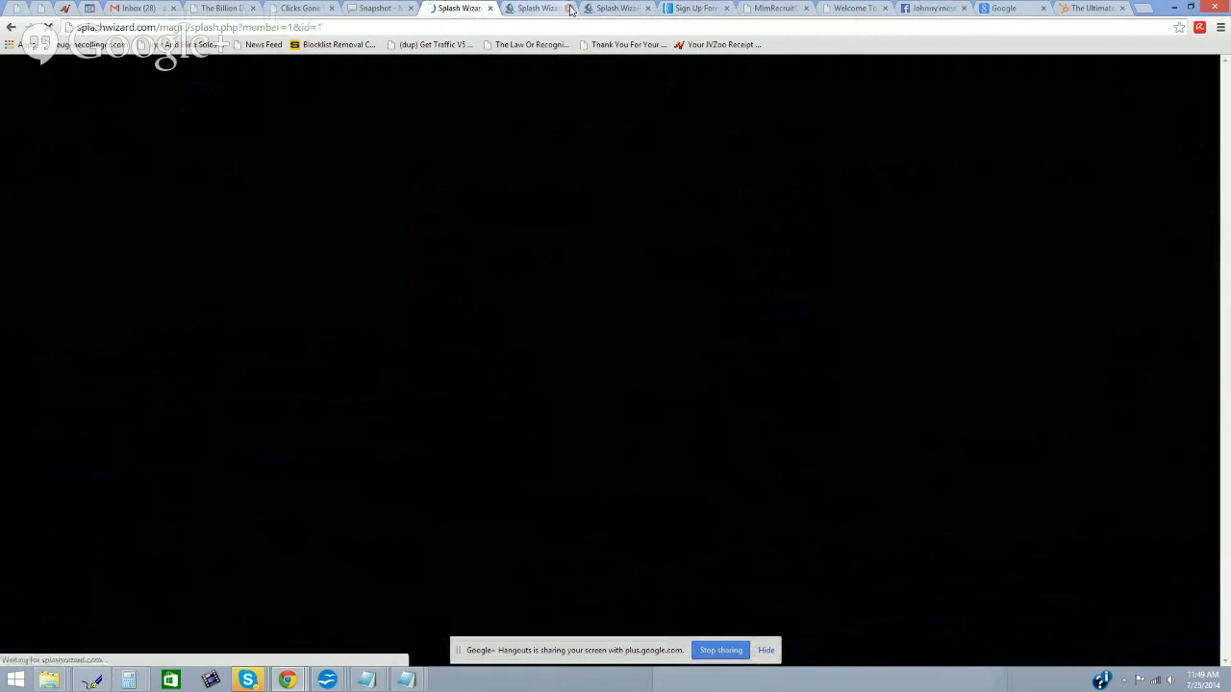
Step: Close the duplicate Splash Wizard tabs, enter the member area and edit splash 15090
left_click(570, 8)
left_click(570, 8)
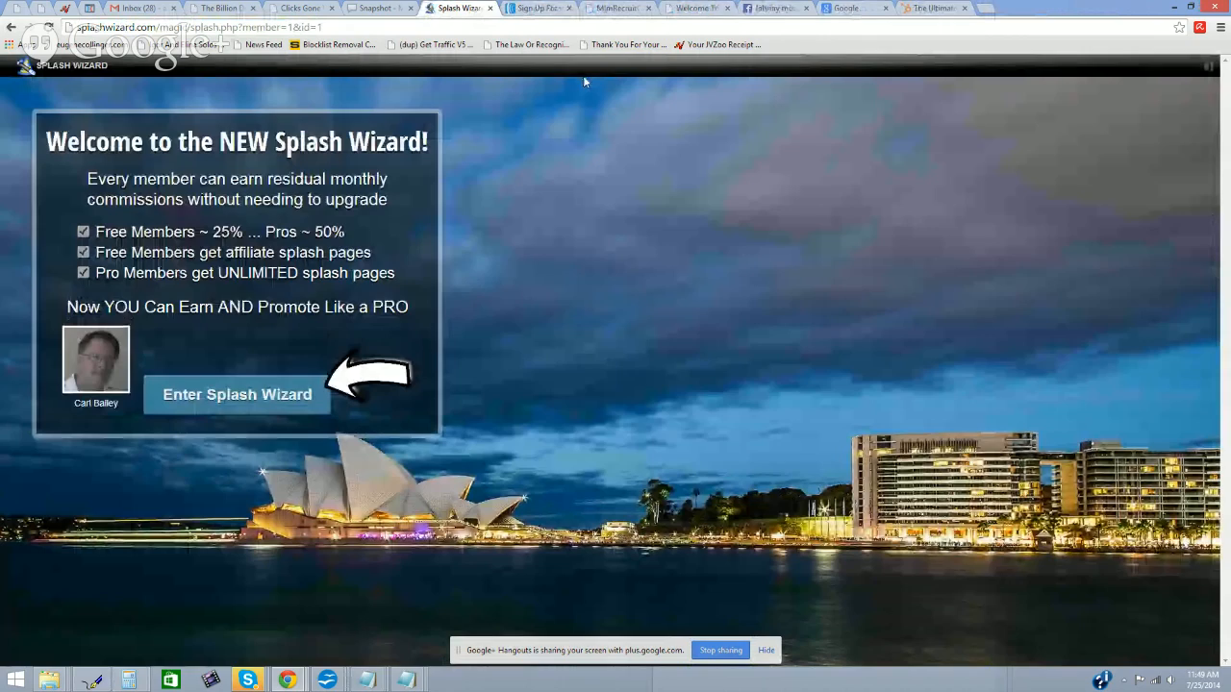
left_click(894, 227)
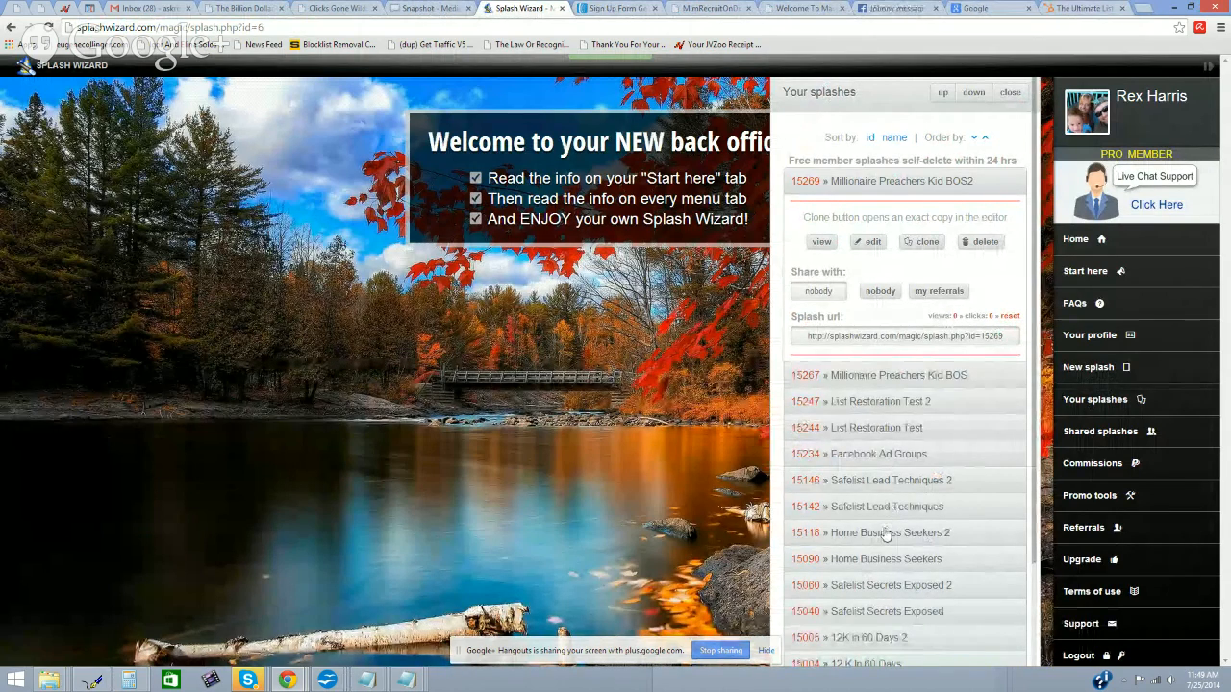
left_click(885, 563)
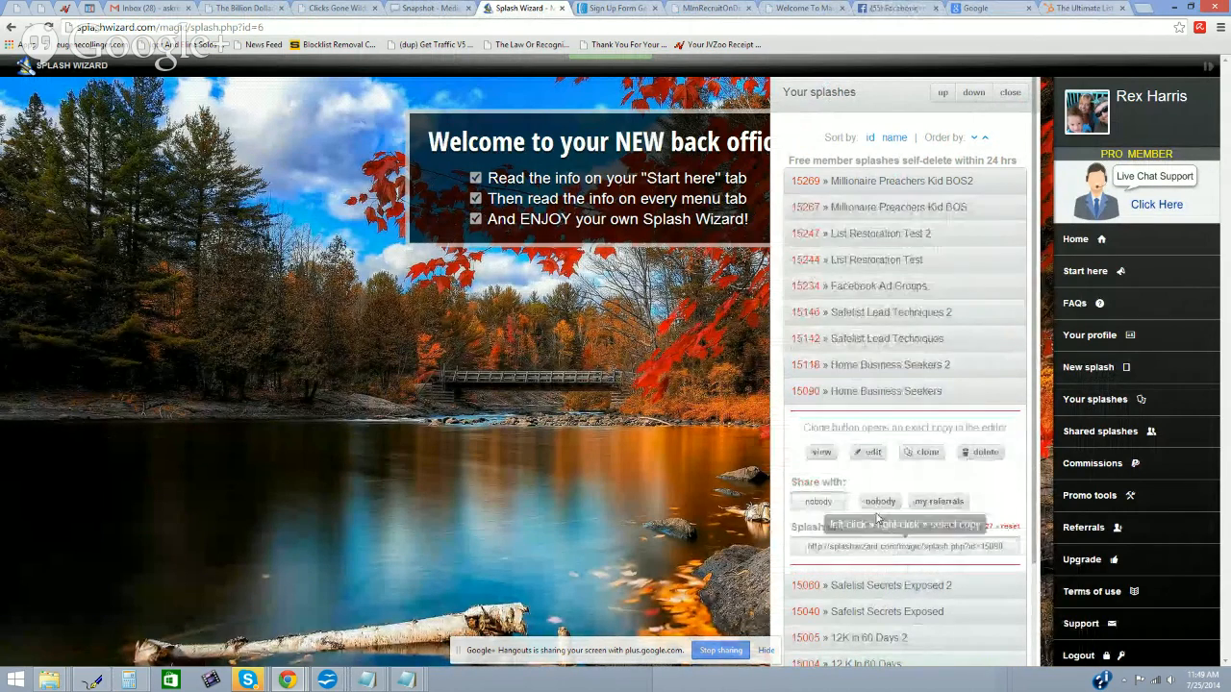
left_click(862, 457)
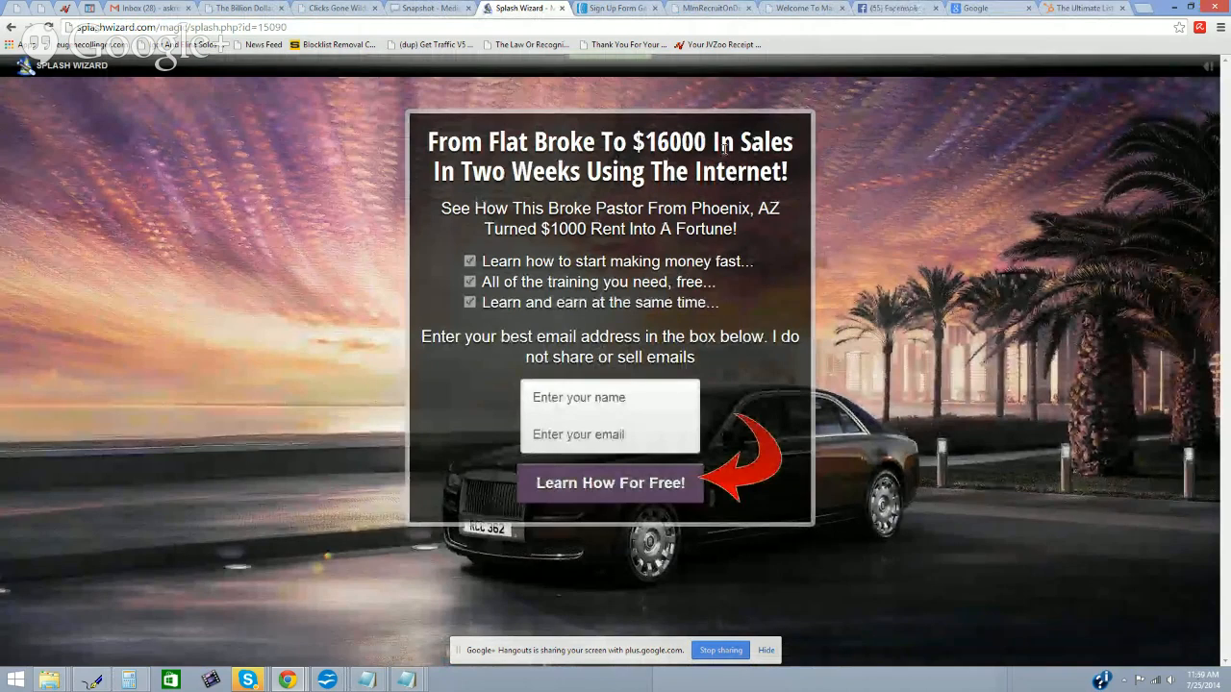
Step: Open splash 15090's Autoresponder settings and select all the old AR form code
left_click(1208, 77)
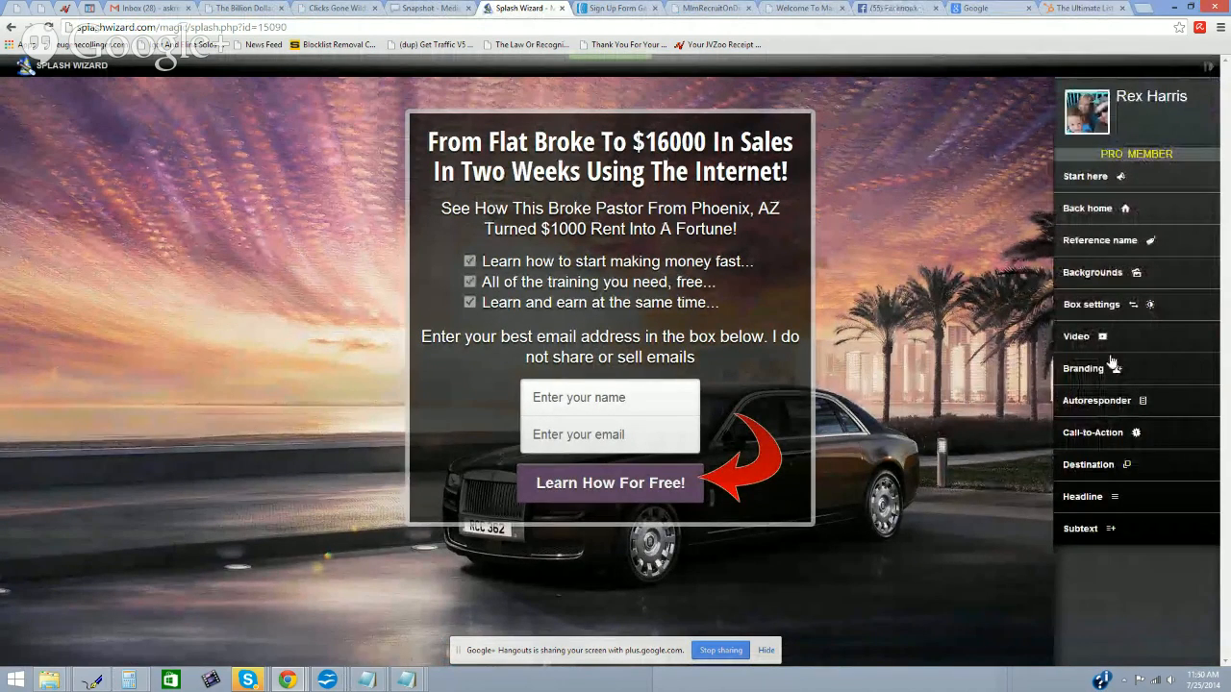
left_click(1106, 401)
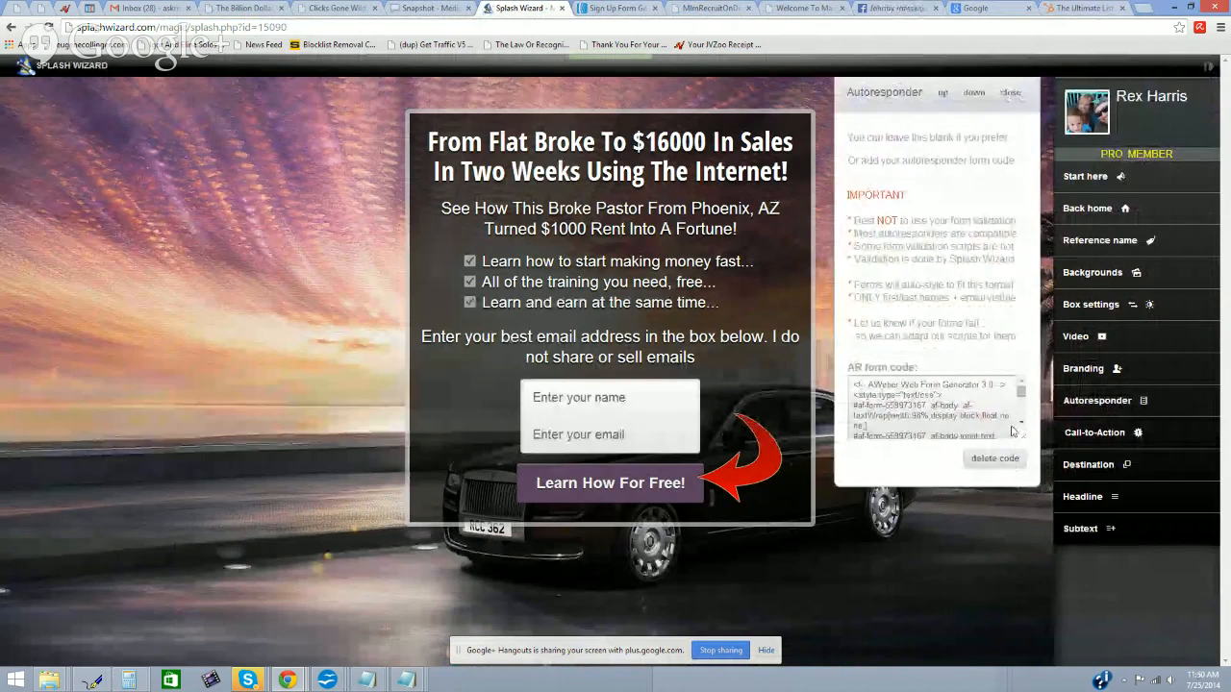
left_click_drag(852, 377, 1036, 476)
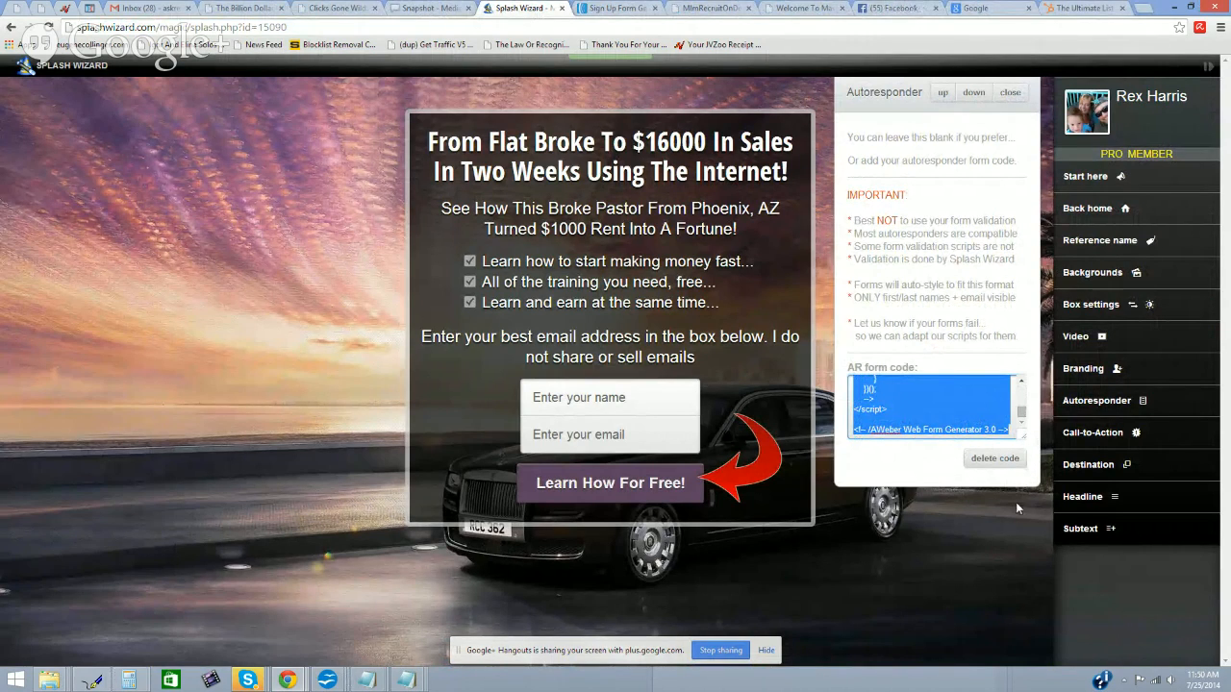
left_click_drag(1022, 413, 1021, 388)
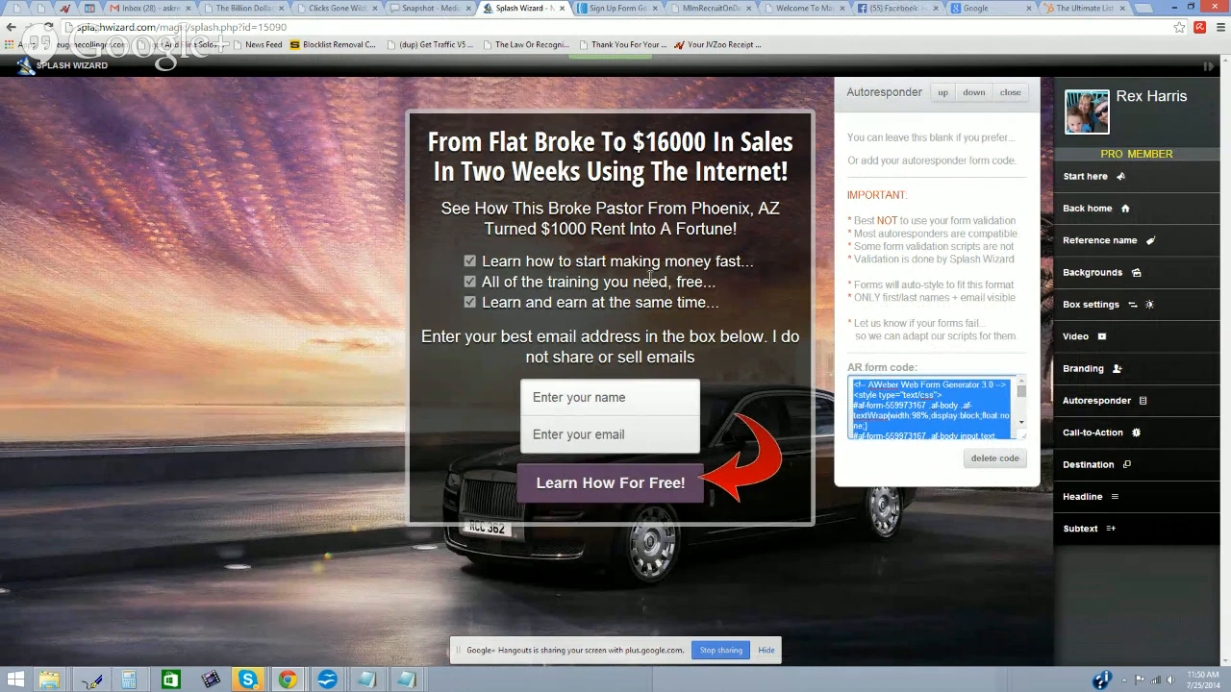
left_click(588, 14)
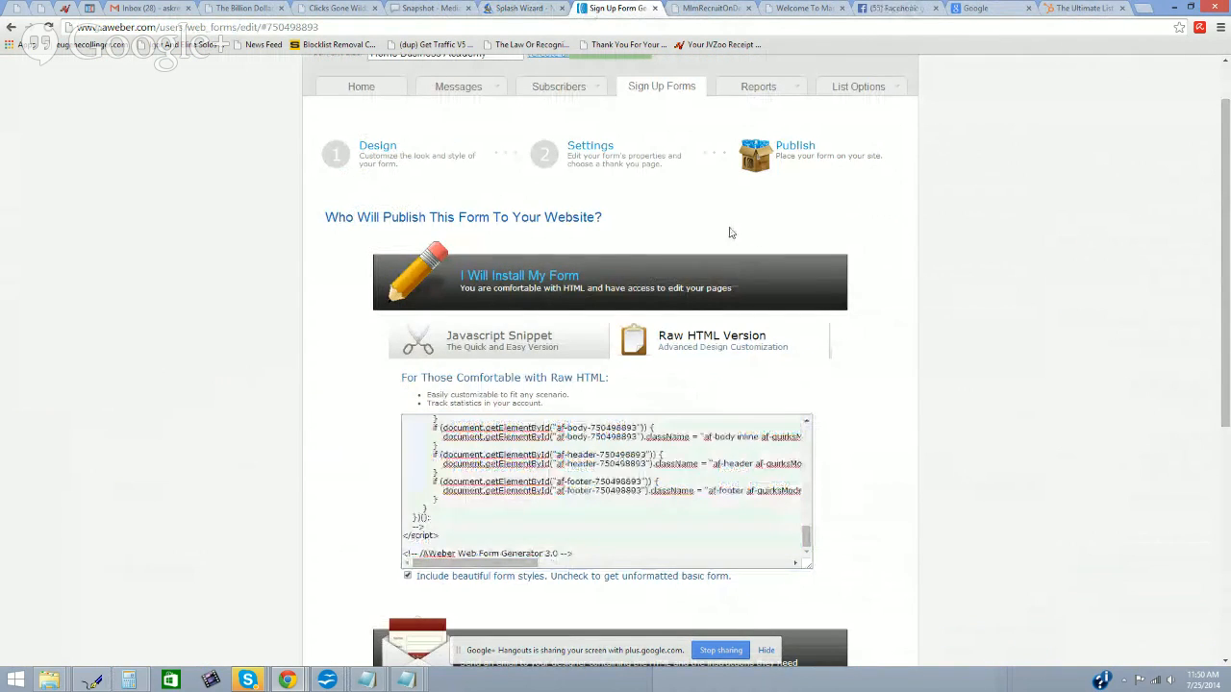
Step: Scroll through AWeber's raw HTML code, then close Splash Wizard's Autoresponder panel
scroll(738, 233, "down", 4)
scroll(730, 235, "up", 3)
scroll(730, 235, "up", 5)
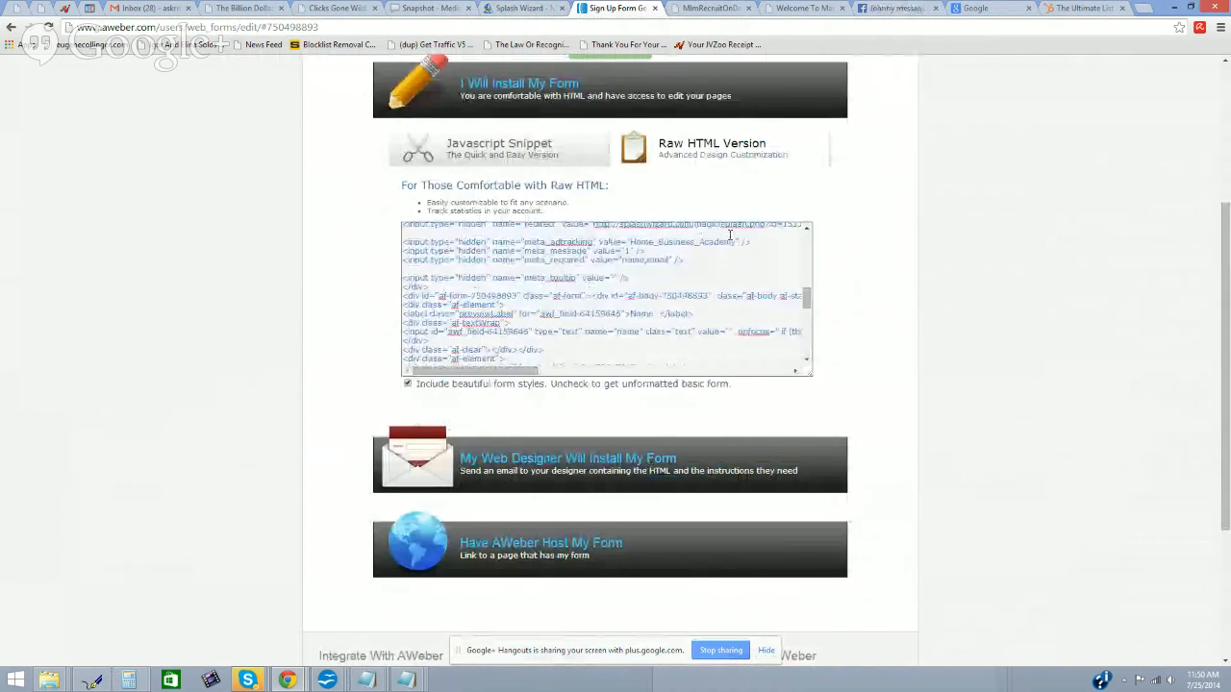
scroll(863, 253, "up", 3)
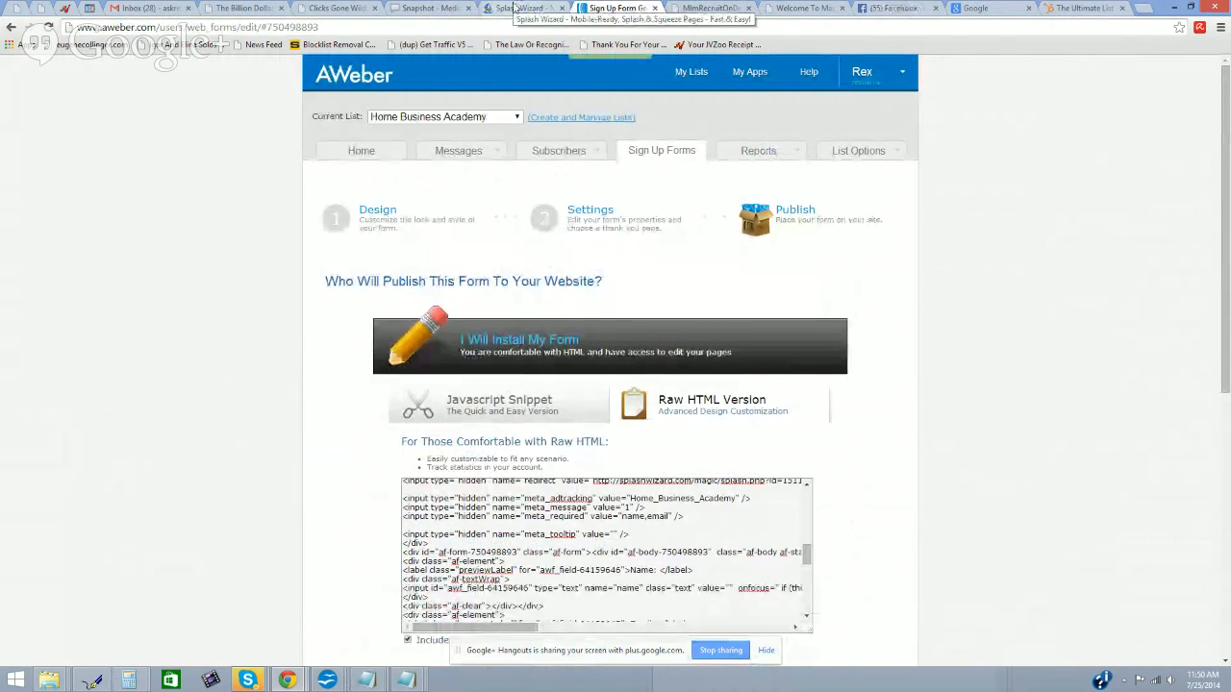
left_click(515, 9)
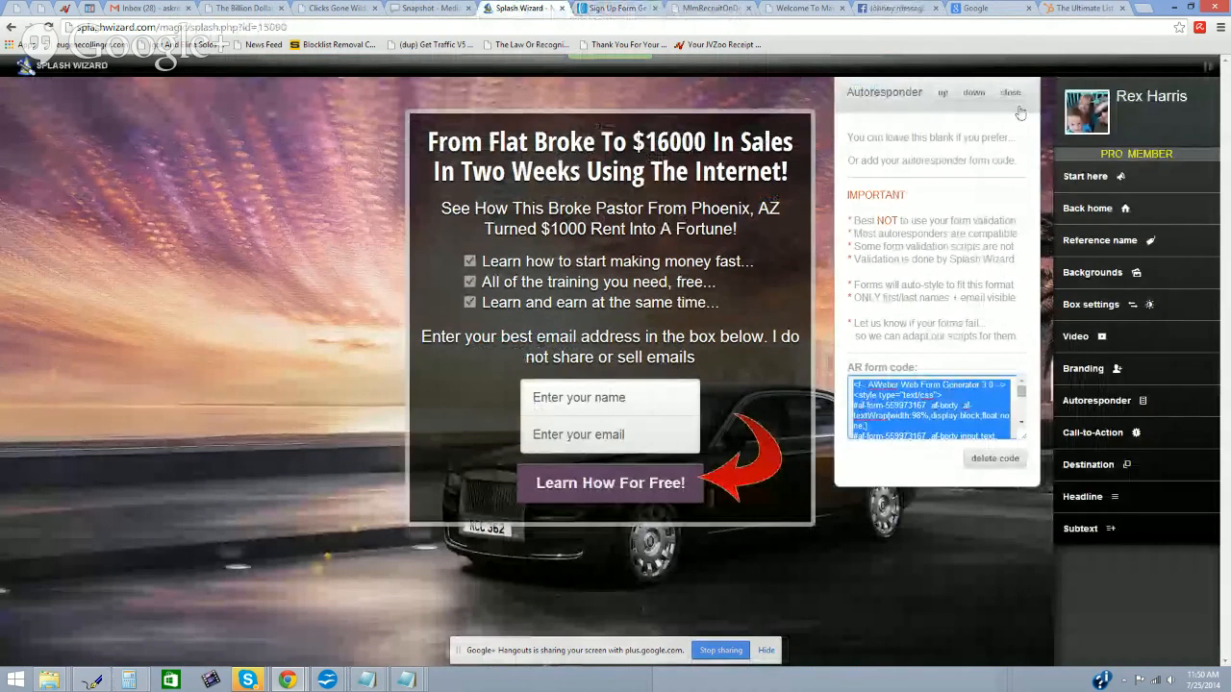
left_click(1016, 104)
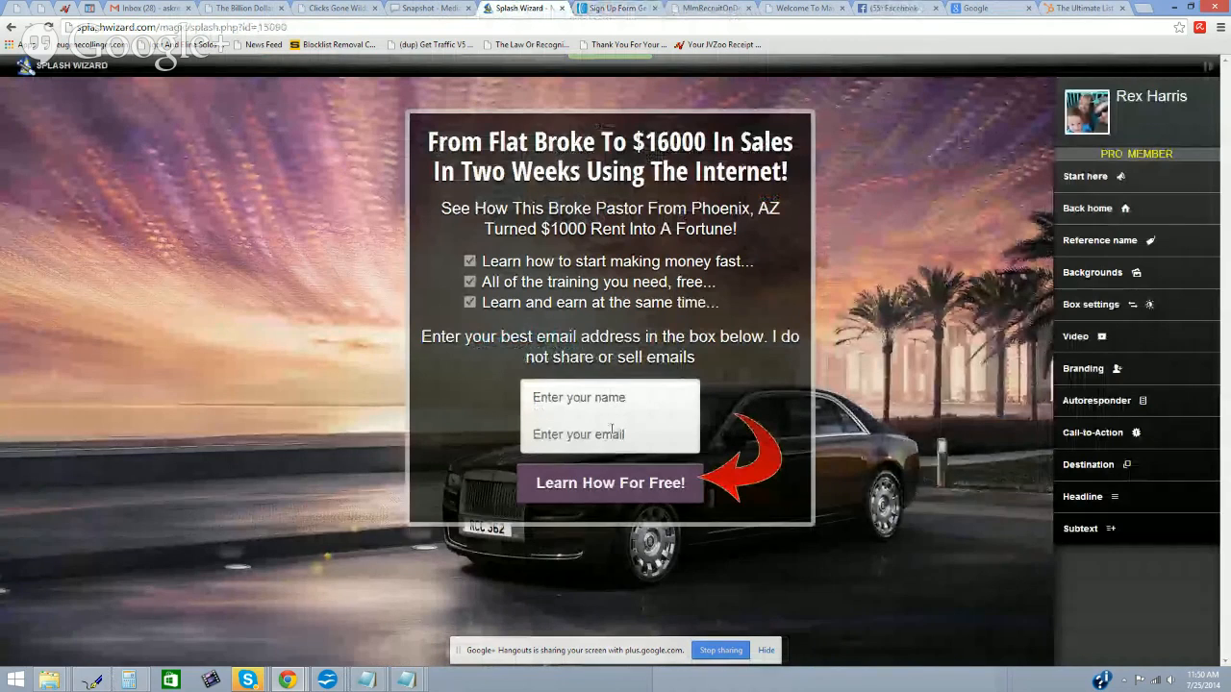
Step: Try the splash form's email field, then bring up the Google+ Hangouts broadcast window
left_click(600, 382)
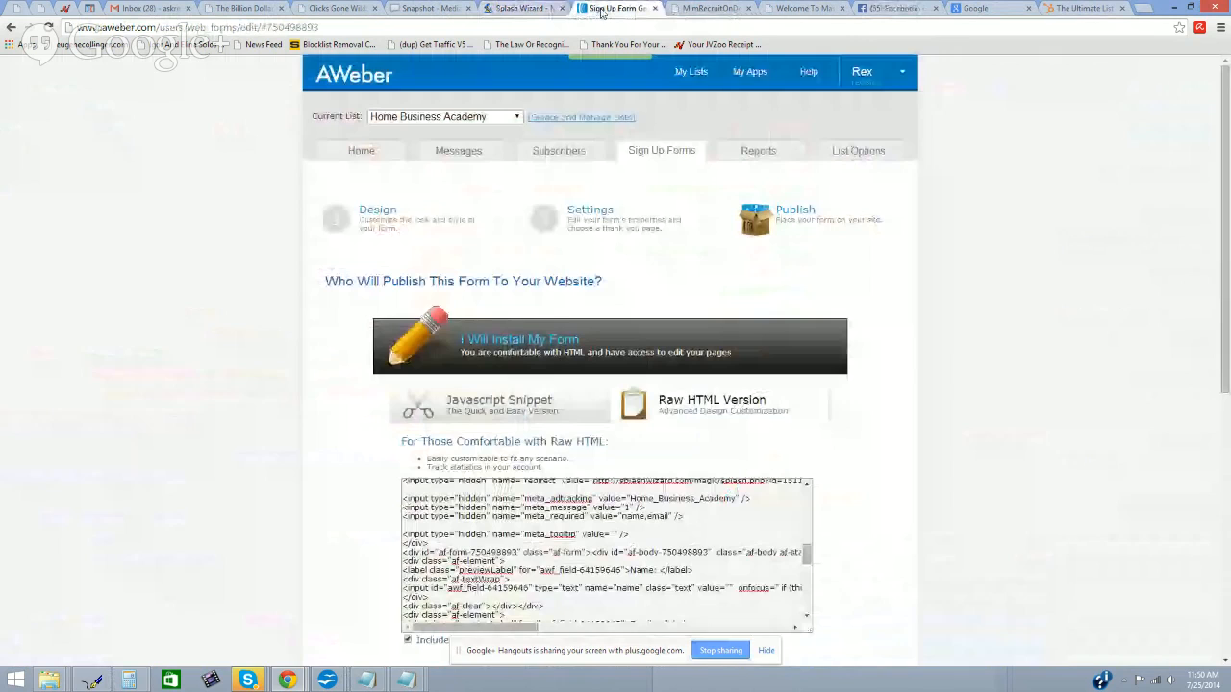
left_click(603, 9)
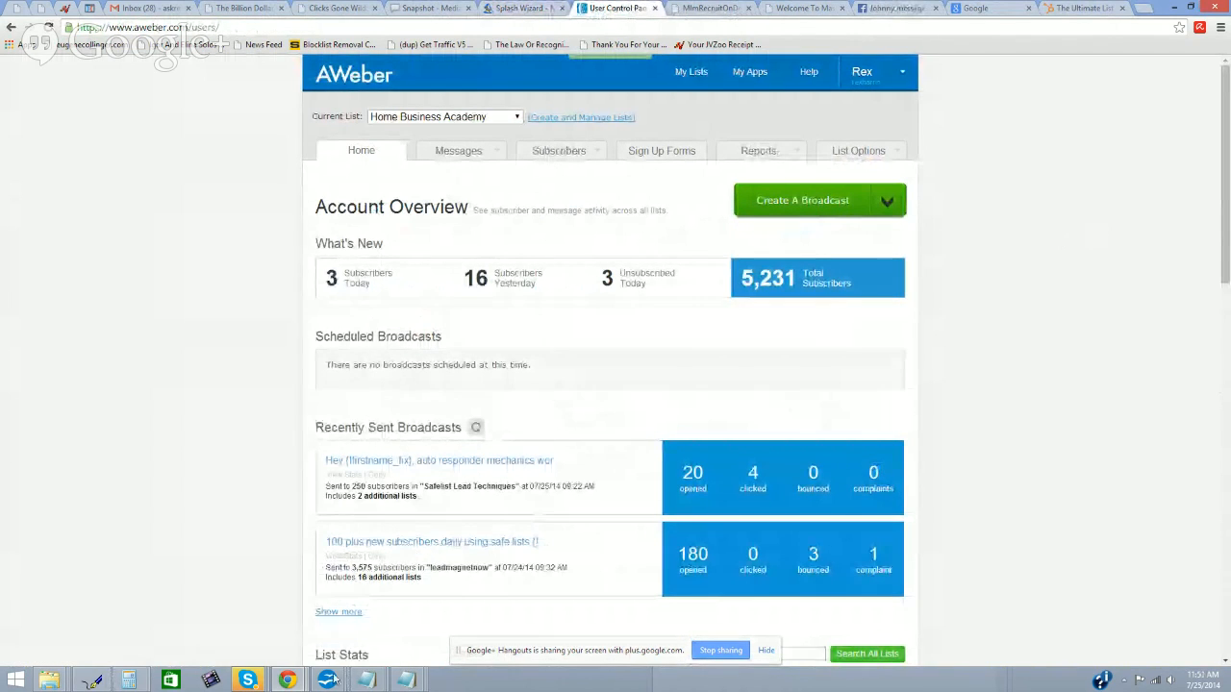
mouse_move(287, 682)
left_click(297, 614)
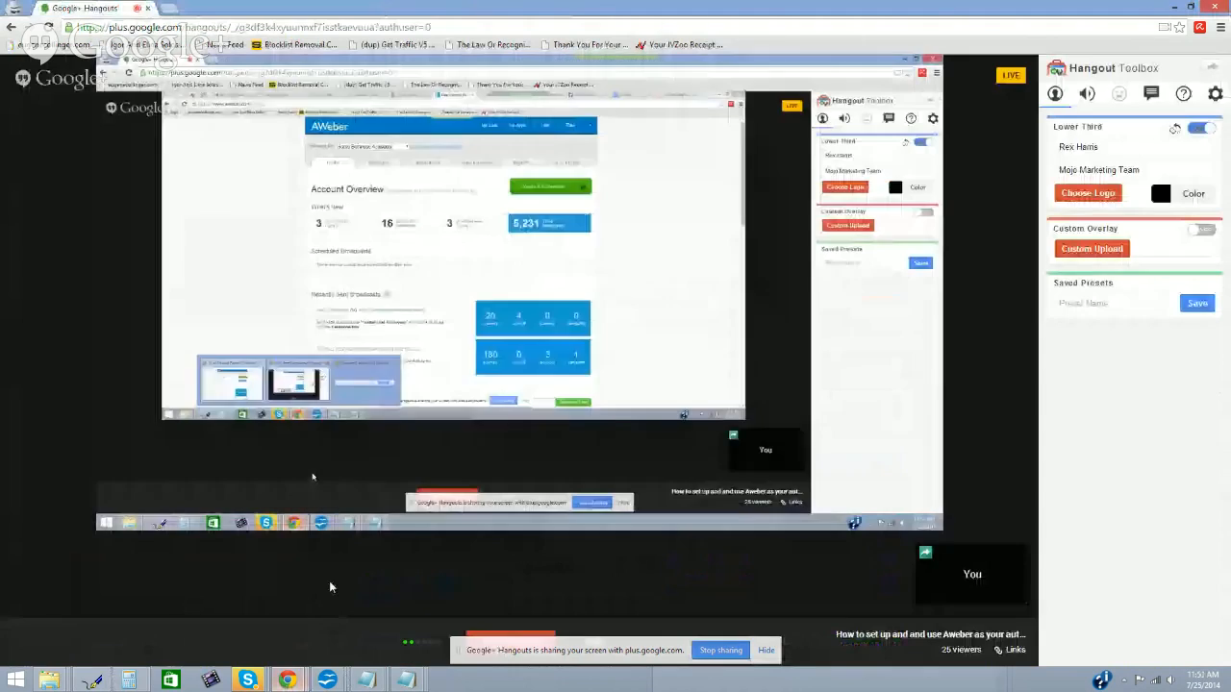